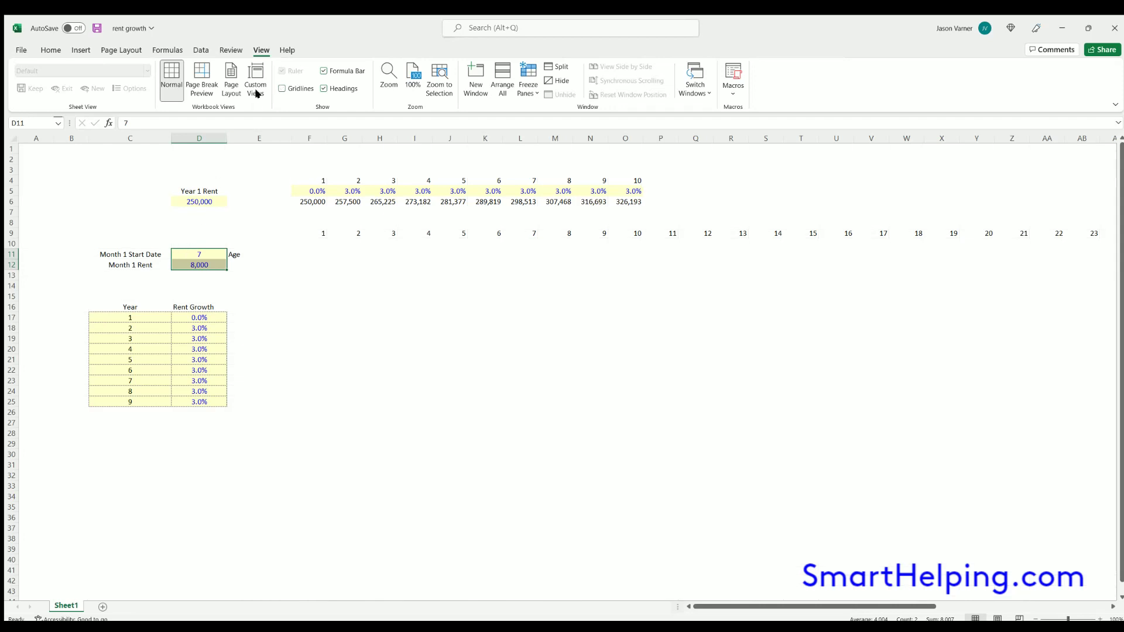
- Enter the formula =IF(F9=D11,1,0) in cell F11 to flag the month when the rent starts
left_click(52, 51)
left_click(350, 271)
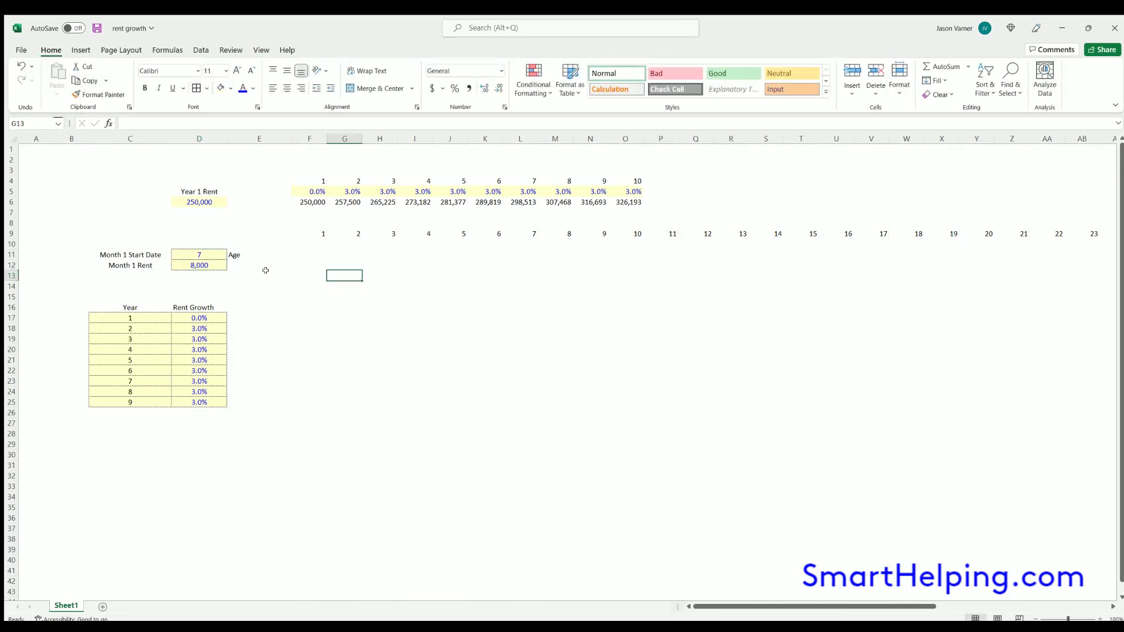
left_click(319, 243)
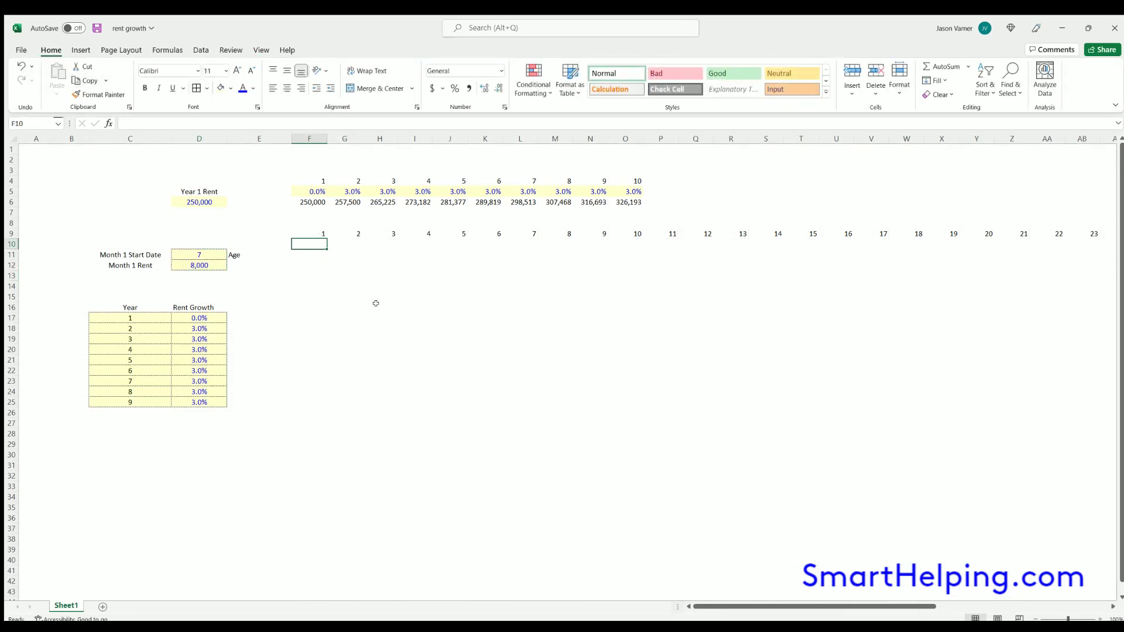
left_click(324, 255)
type("=if(")
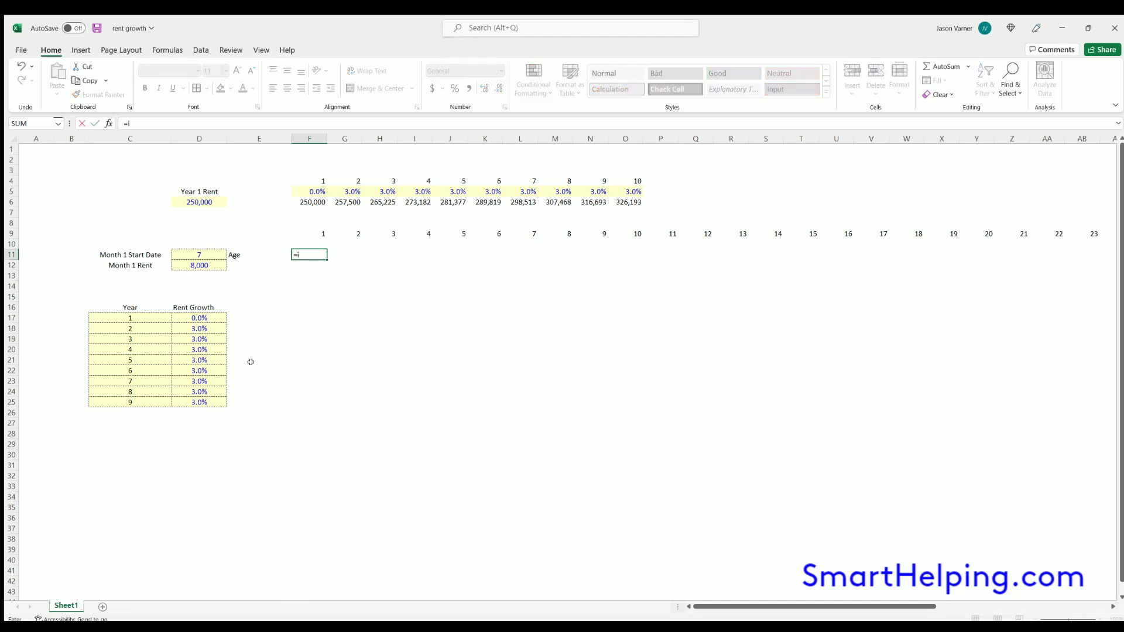
left_click(309, 229)
type("=")
left_click(199, 255)
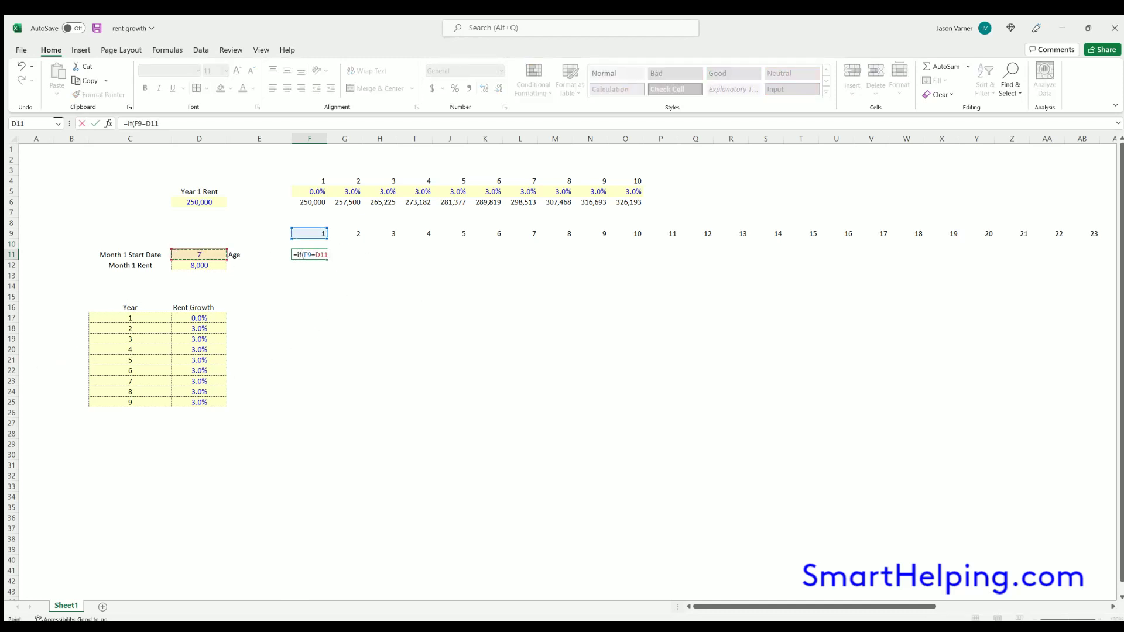
type(",1,0")
key("Return")
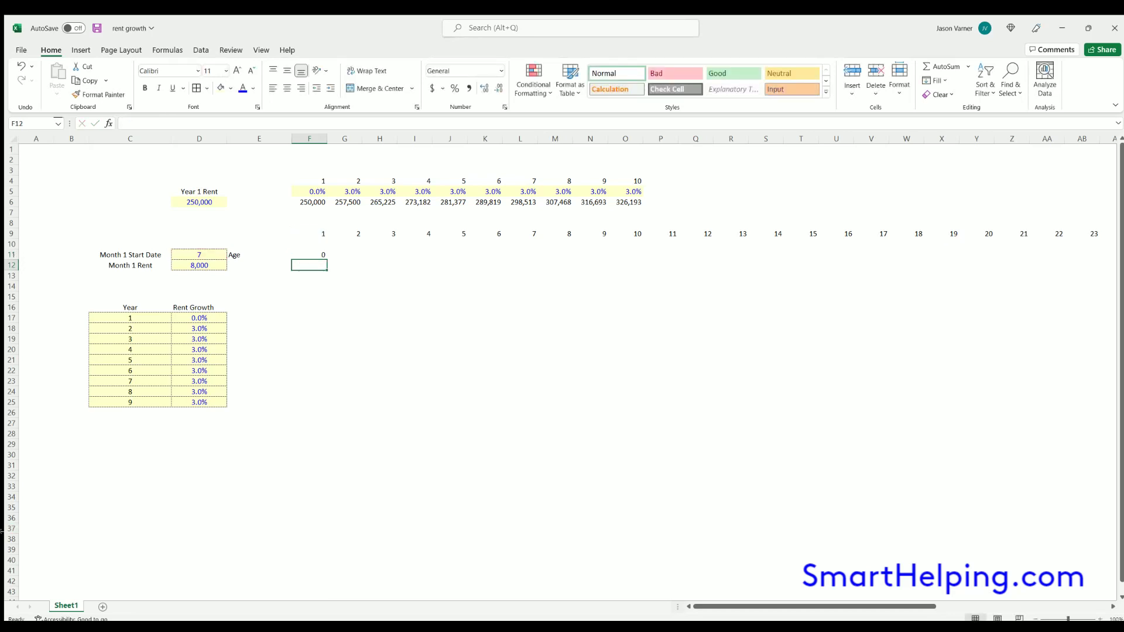
- Extend the formula in F11 to =IF(E11>0,E11+1,IF(F9=D11,1,0)) so it keeps counting months after the start
left_click(303, 251)
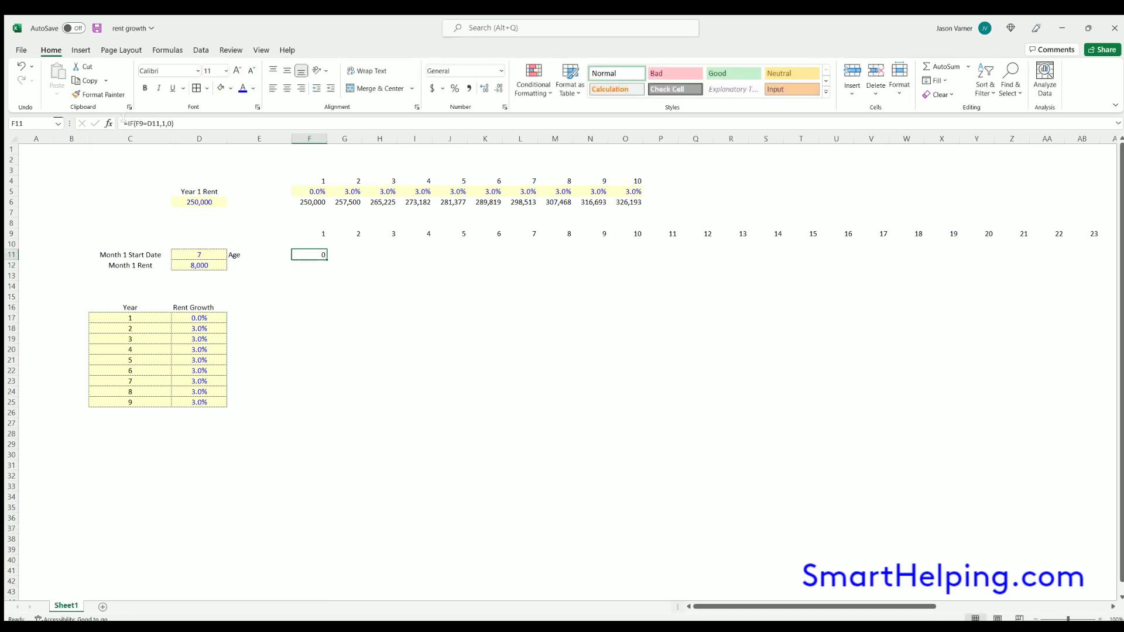
left_click(138, 118)
type("if(")
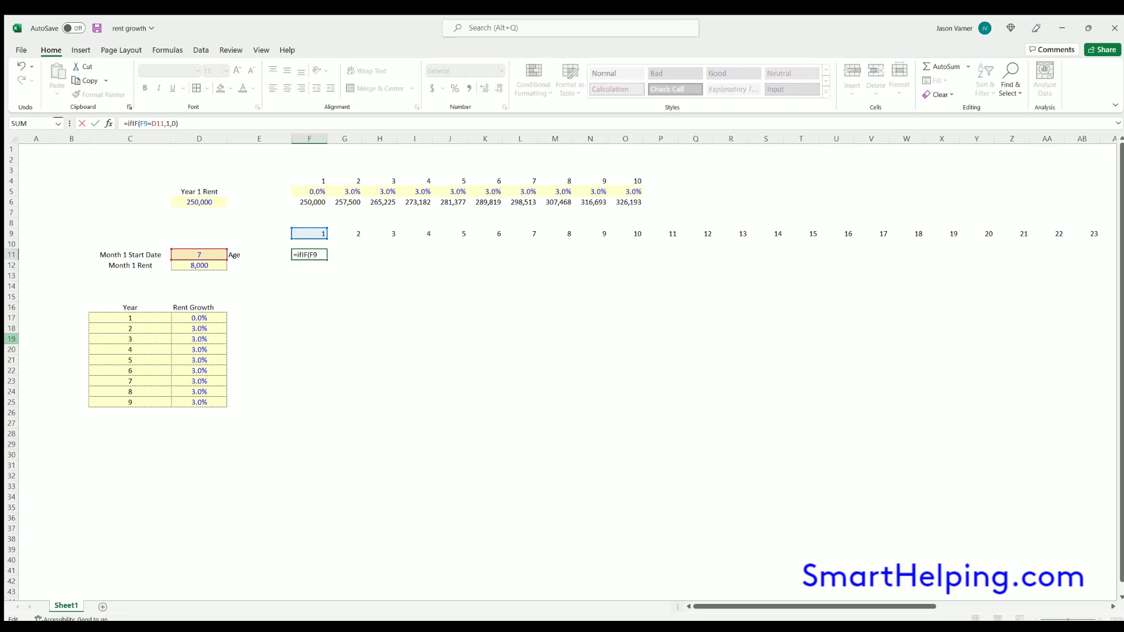
type("e11>1")
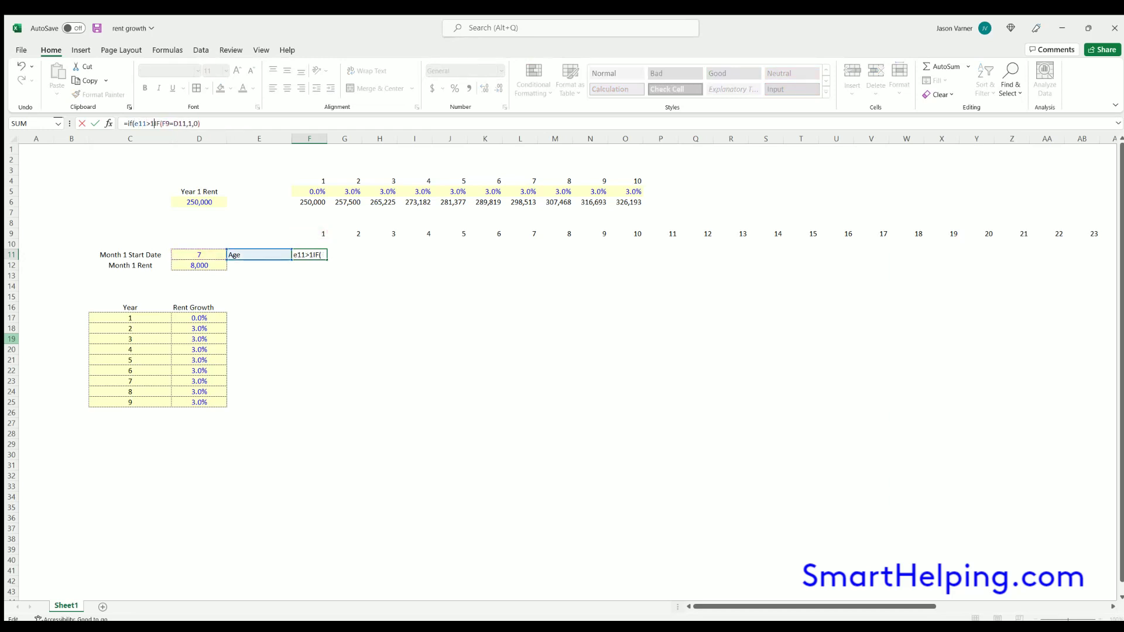
type(",e11")
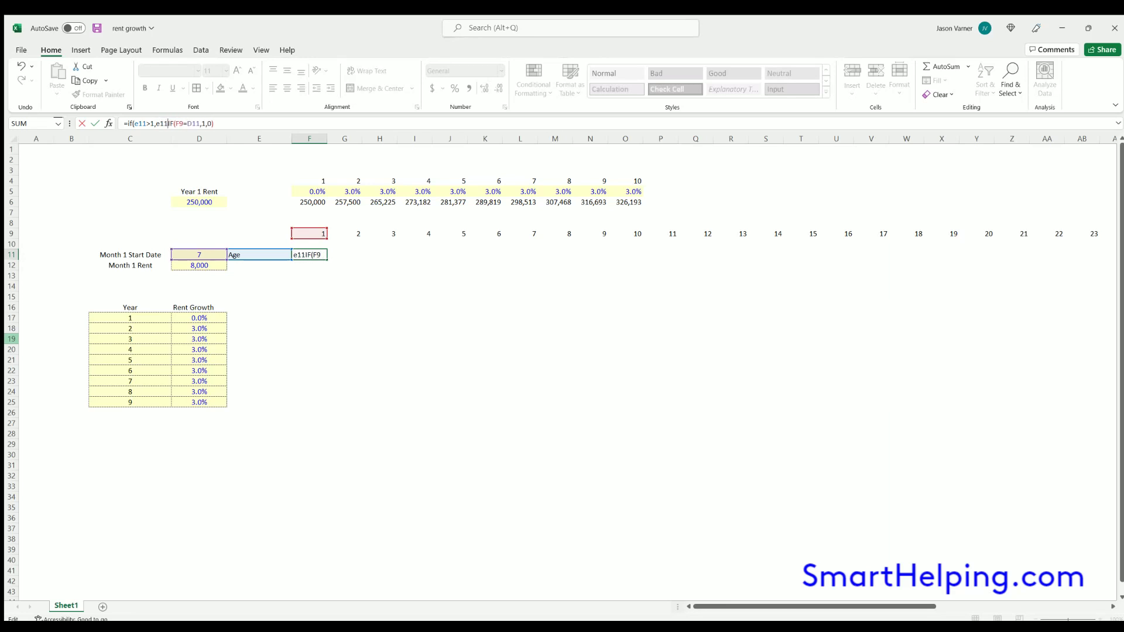
type("+1")
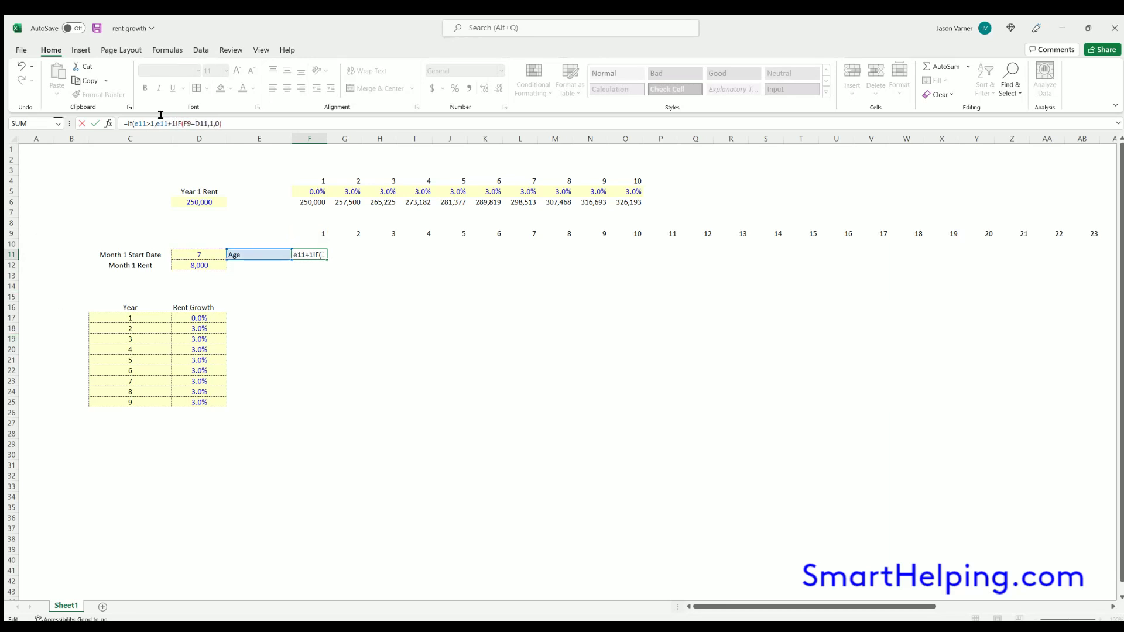
left_click(148, 122)
key("Delete")
type("0")
double_click(176, 123)
left_click(231, 118)
left_click(174, 123)
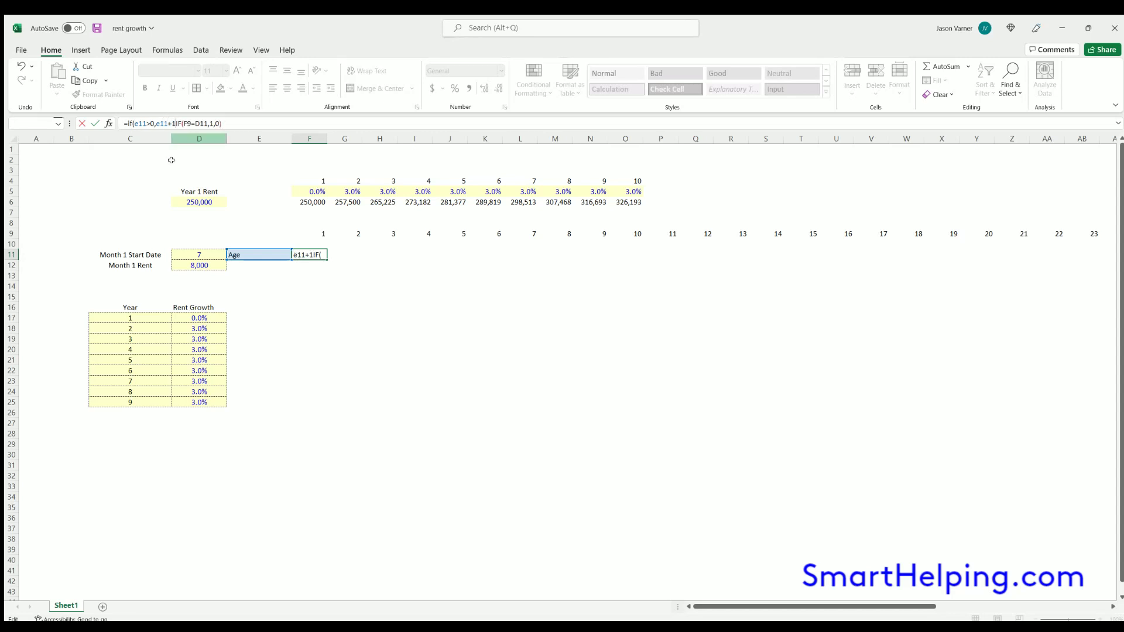
key("Return")
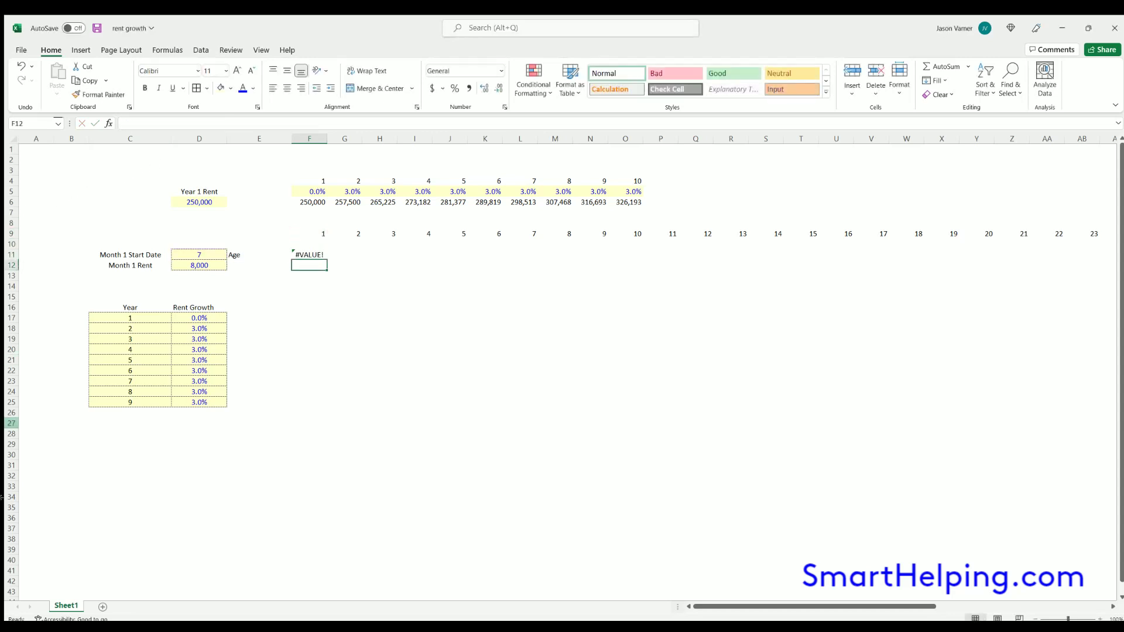
- Clear the Age label from E11 and fill the F11 formula across row 11 to column Y
left_click(260, 250)
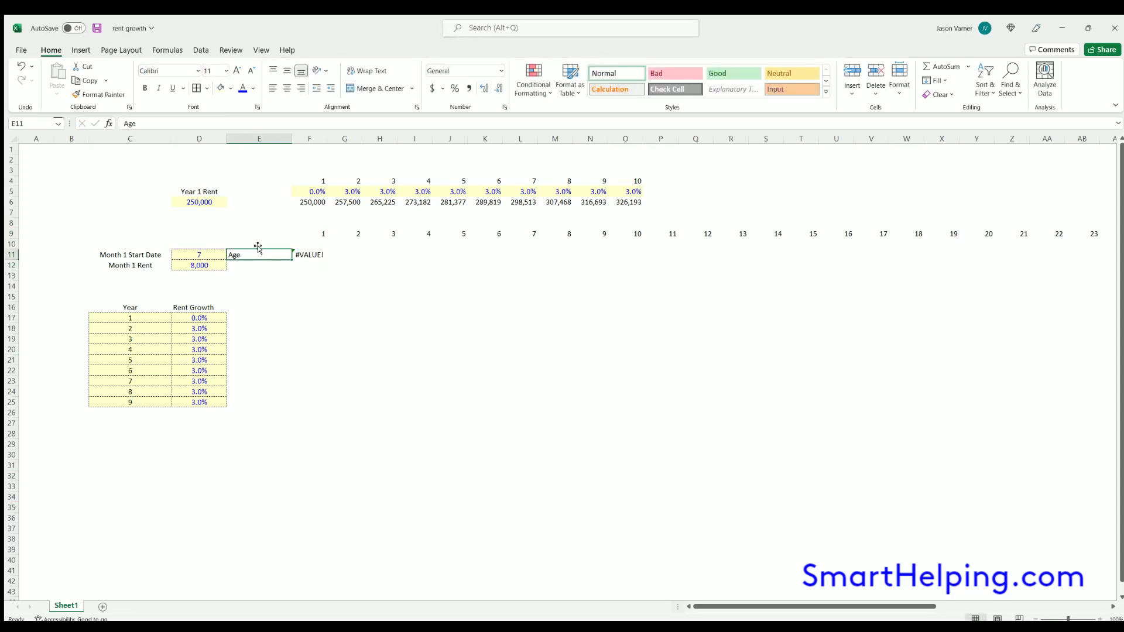
key("BackSpace")
left_click(323, 256)
left_click_drag(325, 258, 980, 289)
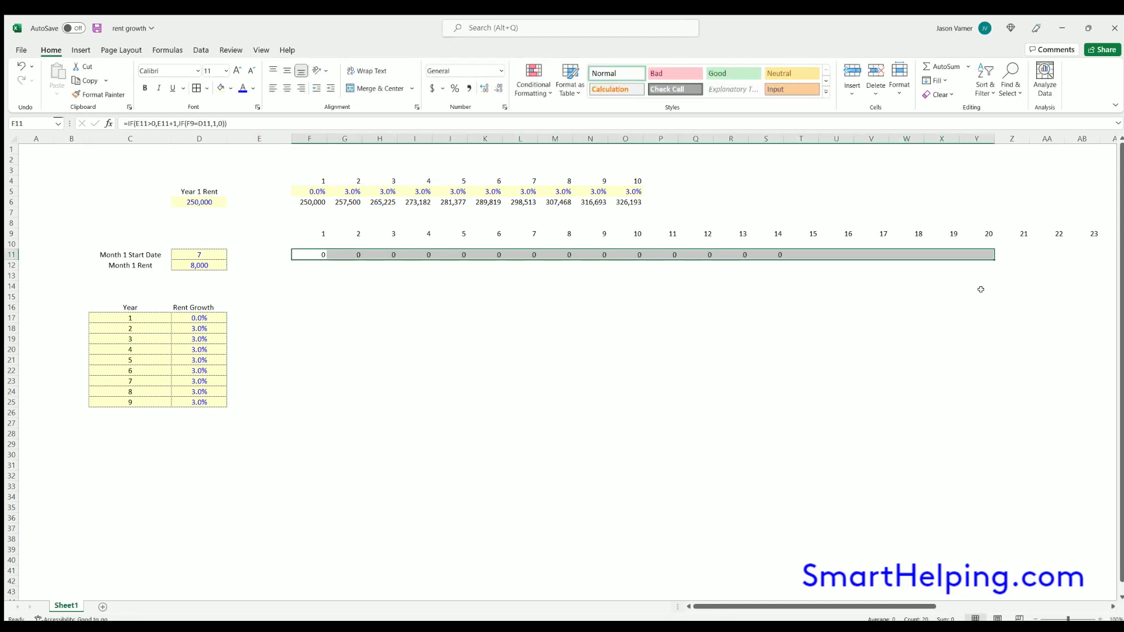
- Anchor the start month reference in the F11 formula as $D11
left_click(305, 254)
left_click(198, 124)
type("$")
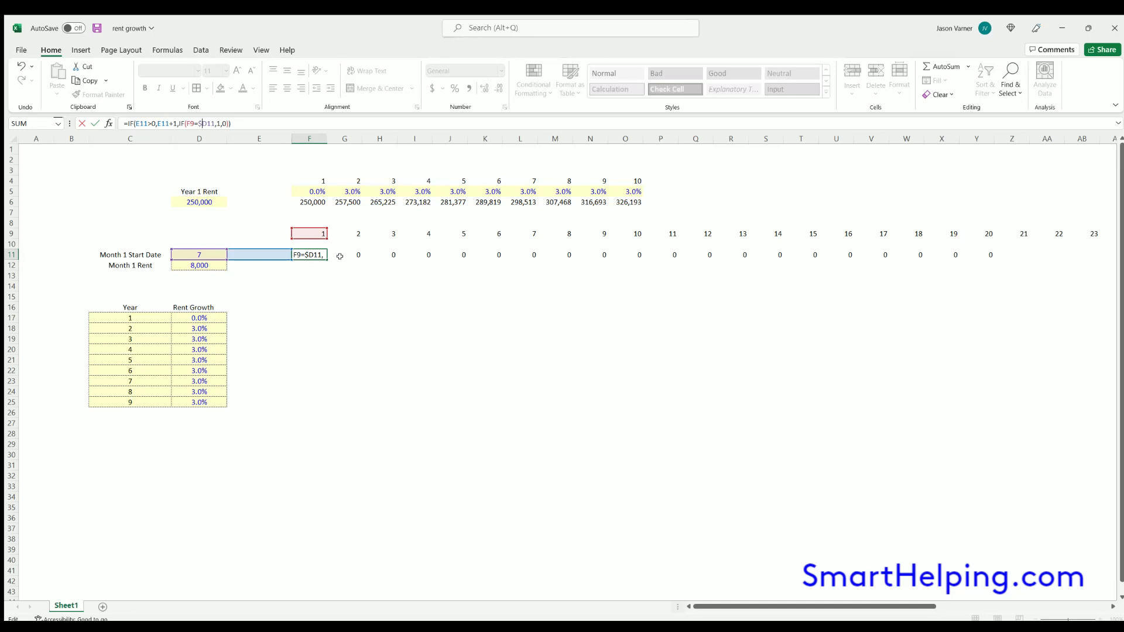
key("Return")
key("Up")
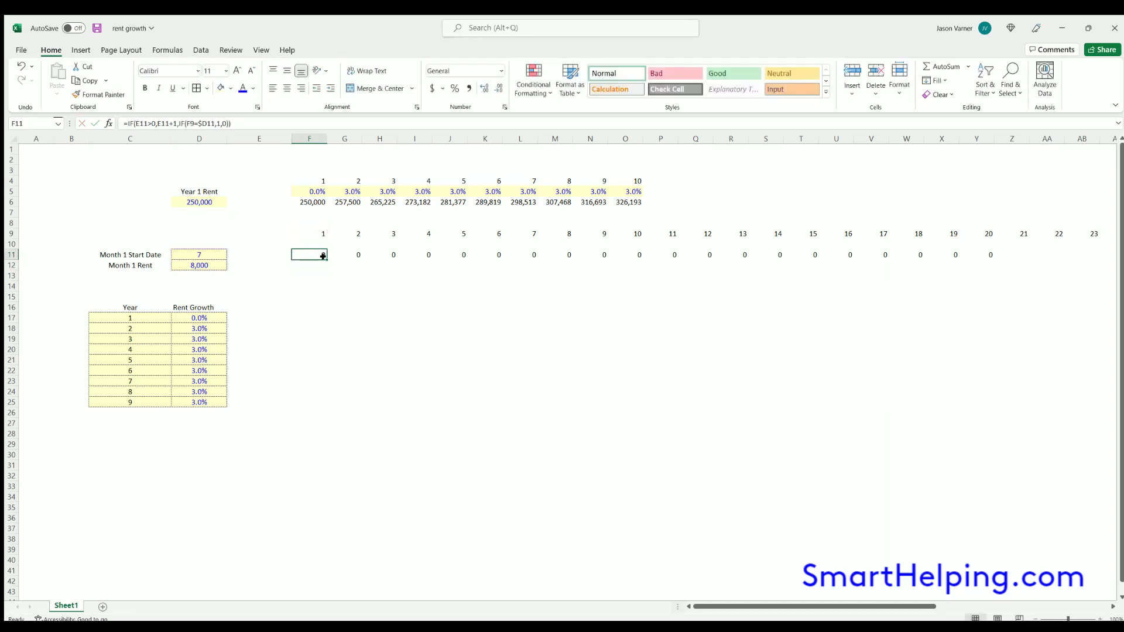
- Fill the corrected F11 formula across row 11 through month 48 in column BA
key("ctrl+shift+Right")
key("ctrl+r")
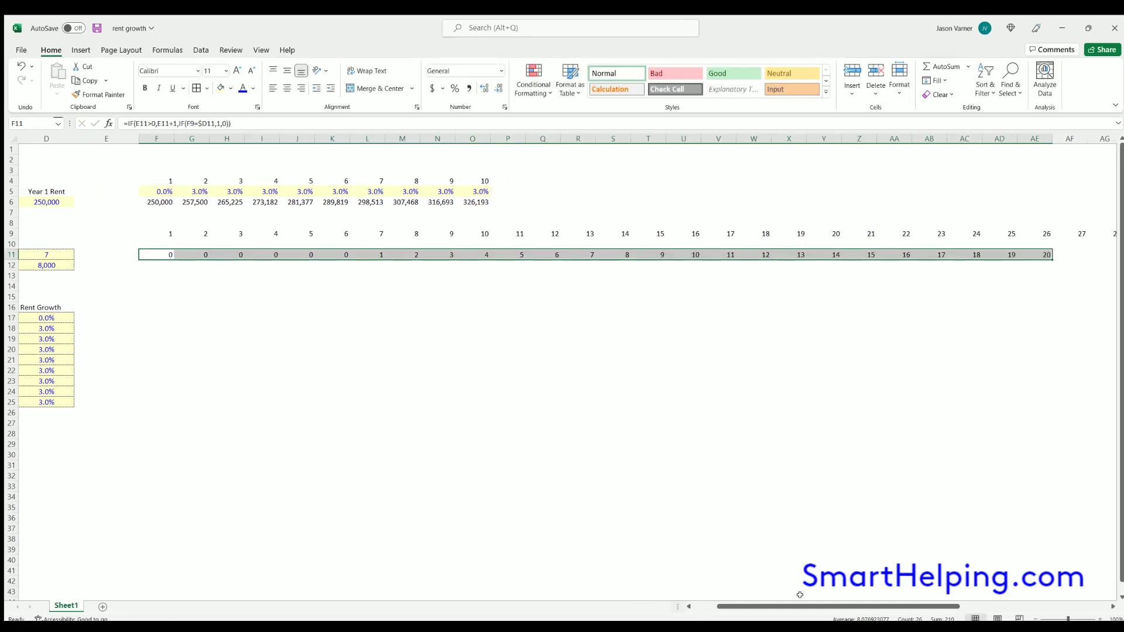
scroll(650, 349, "left", 3)
left_click(659, 371)
left_click(309, 254)
left_click_drag(326, 259, 1056, 289)
left_click(812, 412)
scroll(555, 460, "left", 10)
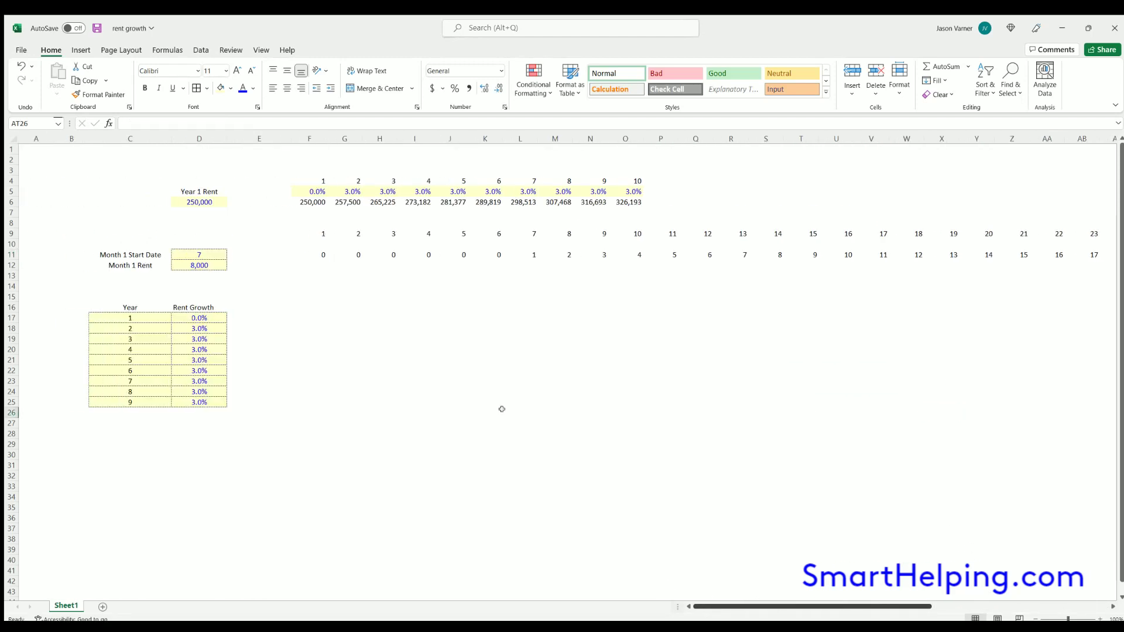
- Examine the running month count in row 11 from month 7 onward
left_click(521, 253)
left_click(565, 253)
left_click(593, 253)
left_click(621, 250)
left_click(530, 252)
left_click(565, 253)
left_click(593, 253)
- Enter =ROUNDUP(F11/12,0) in cell F10 to convert the month count into a rent year
left_click(319, 245)
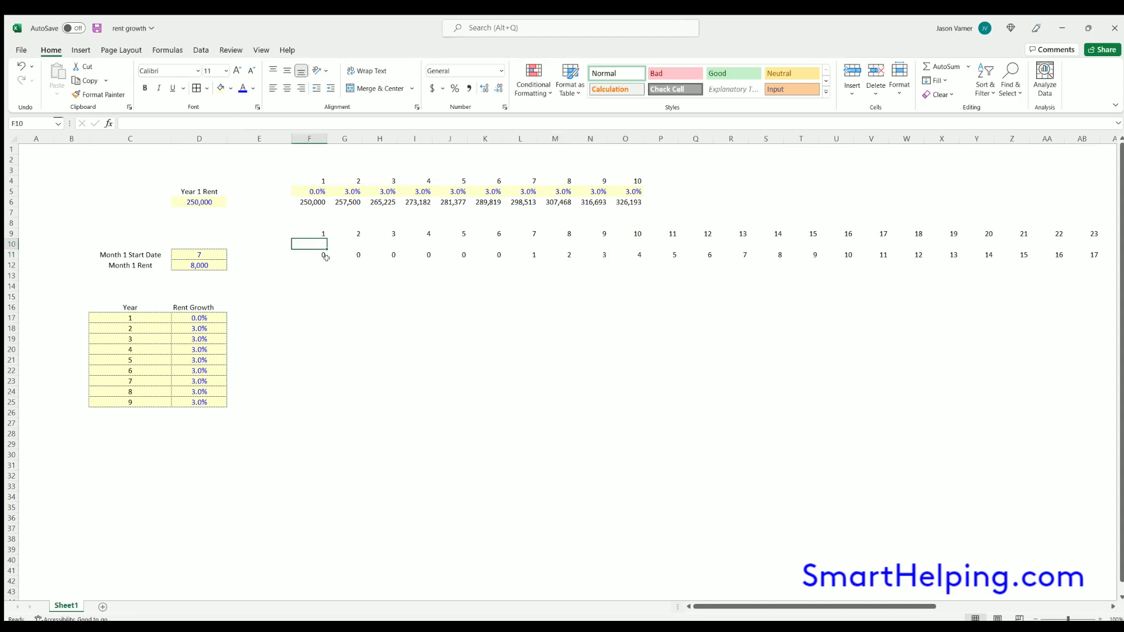
type("=")
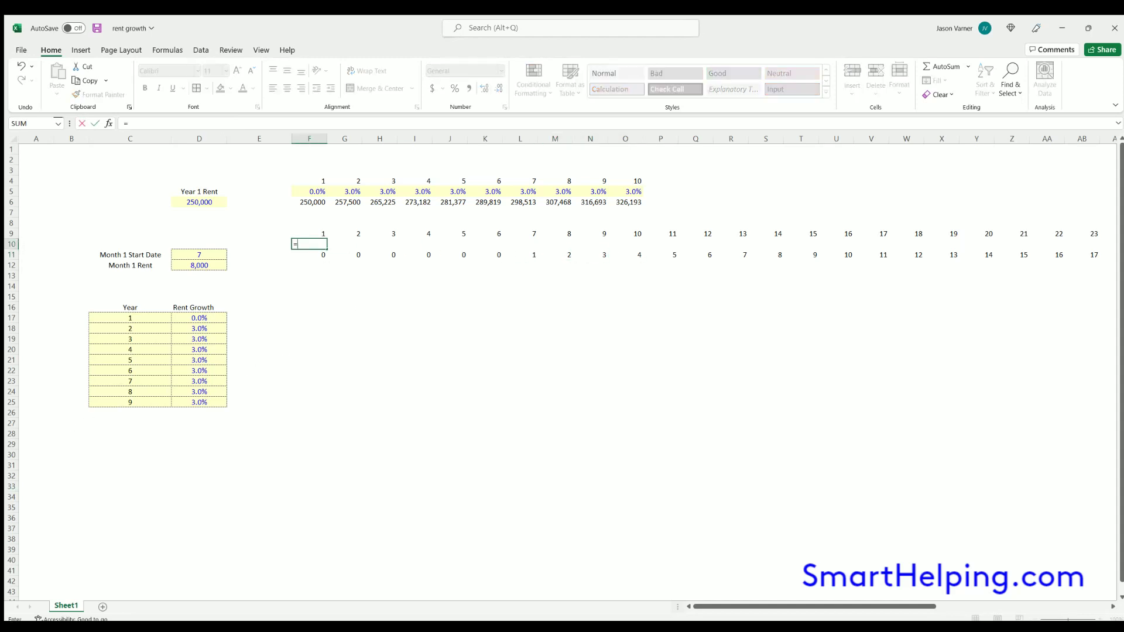
type("roundup(f11/12,")
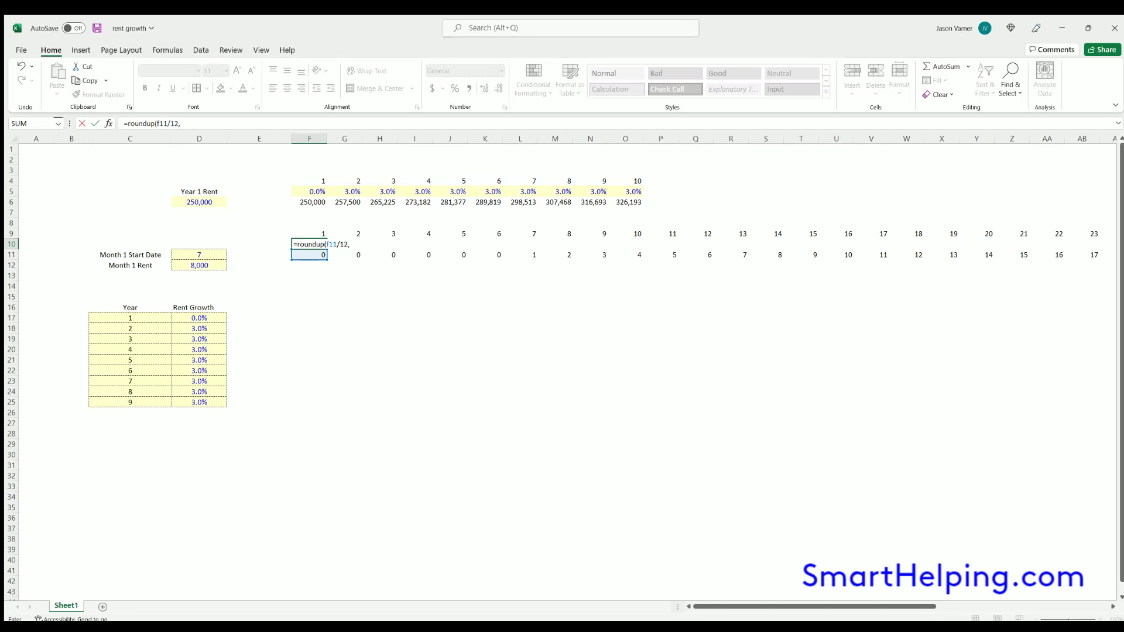
type("0")
key("Return")
key("Return")
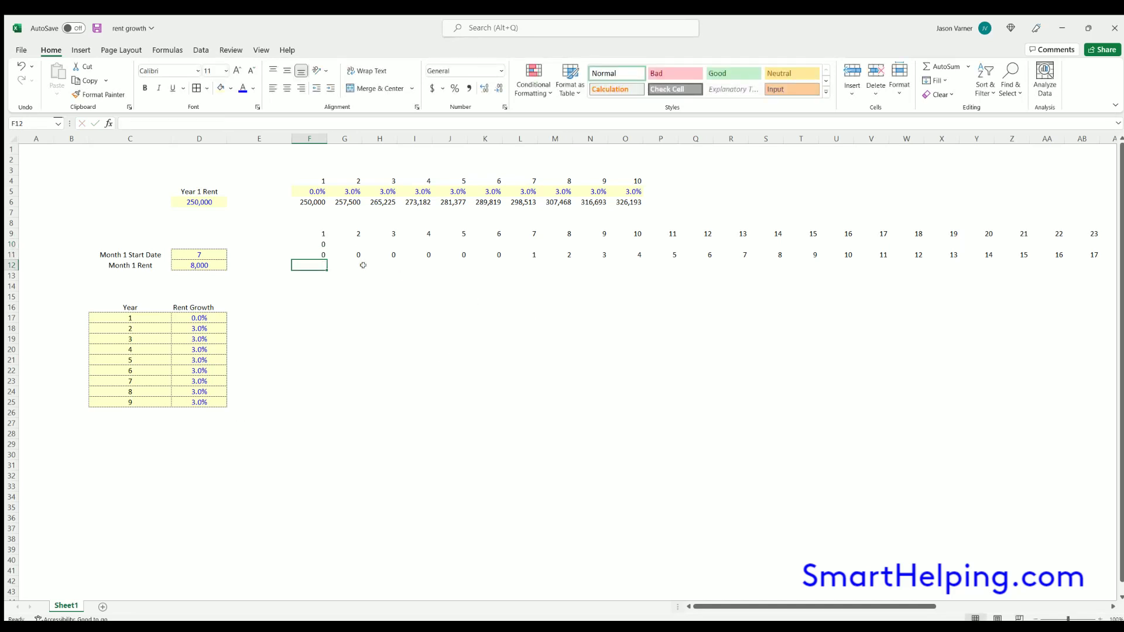
- Fill the F10 year formula across row 10 to column BA
left_click(316, 239)
left_click_drag(327, 249, 1071, 244)
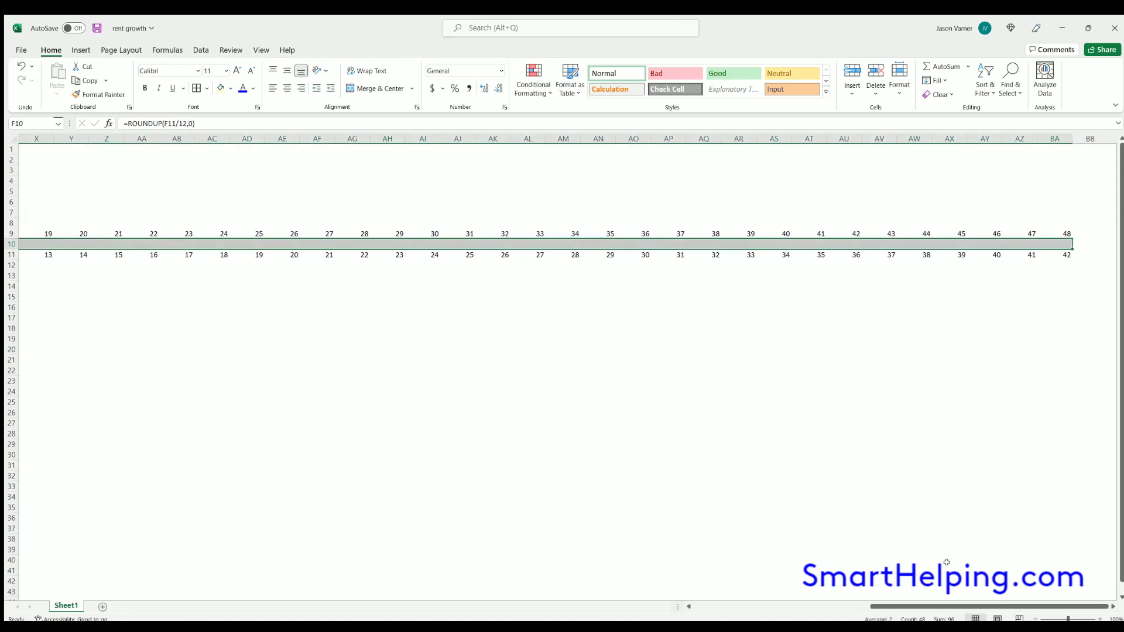
left_click_drag(916, 607, 740, 607)
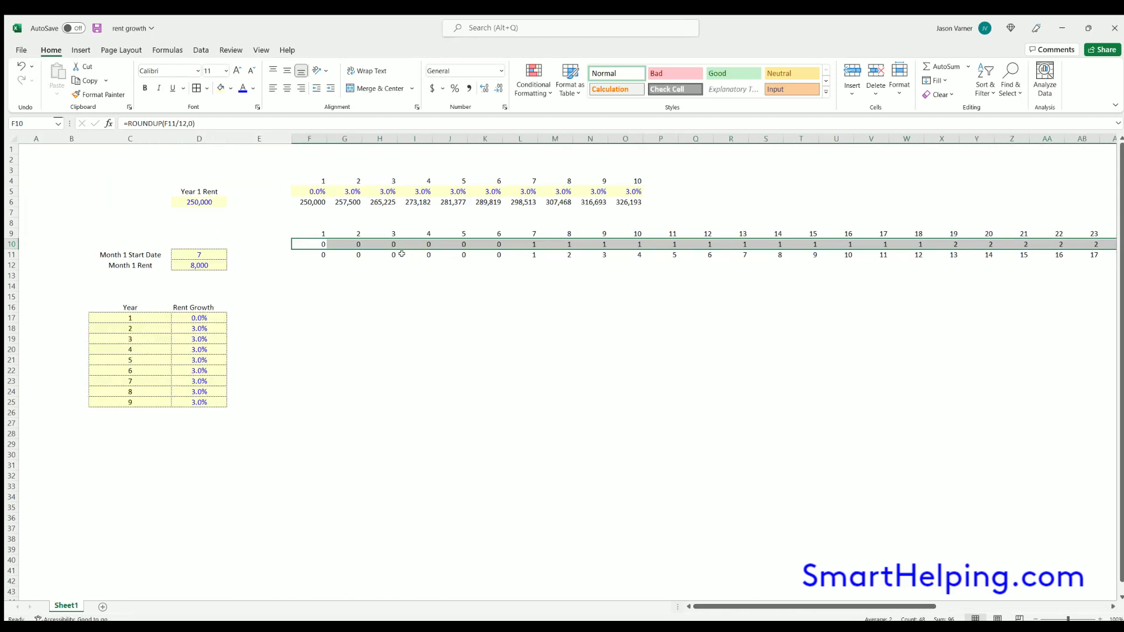
left_click(412, 348)
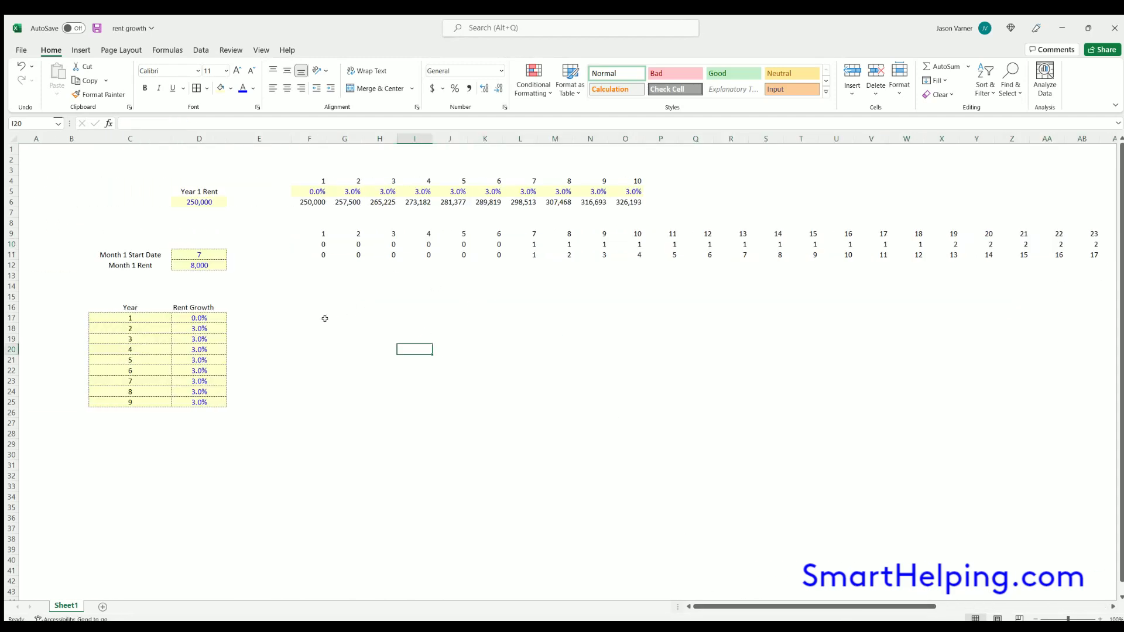
- Examine the Year and Rent Growth table in C17:D25 that holds each year's growth rate
double_click(133, 316)
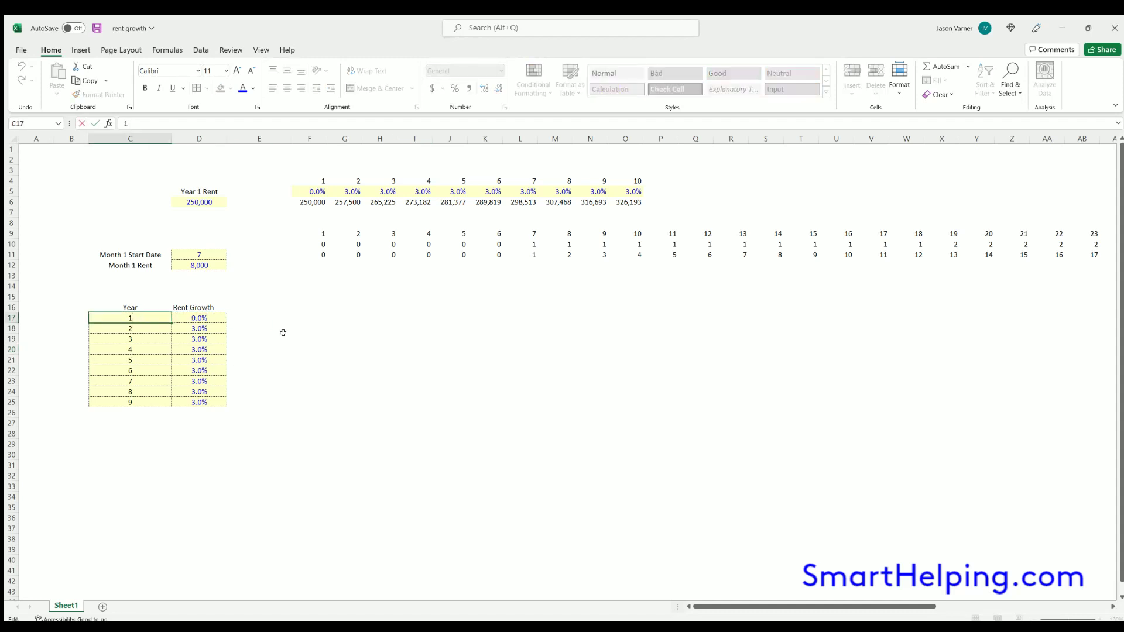
left_click(309, 266)
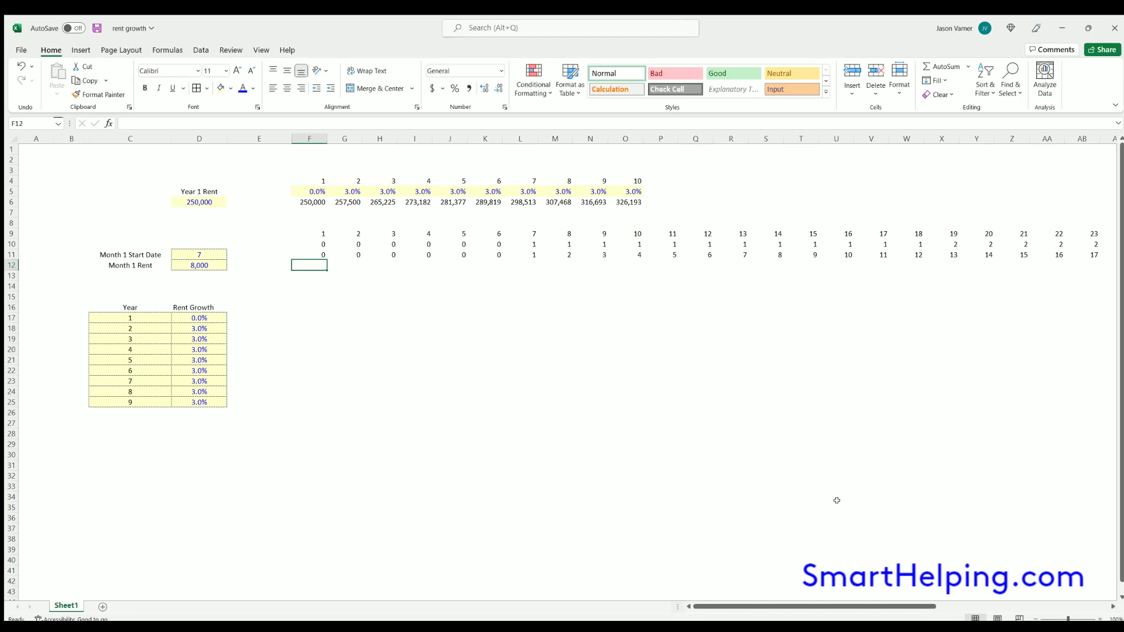
left_click_drag(146, 316, 199, 404)
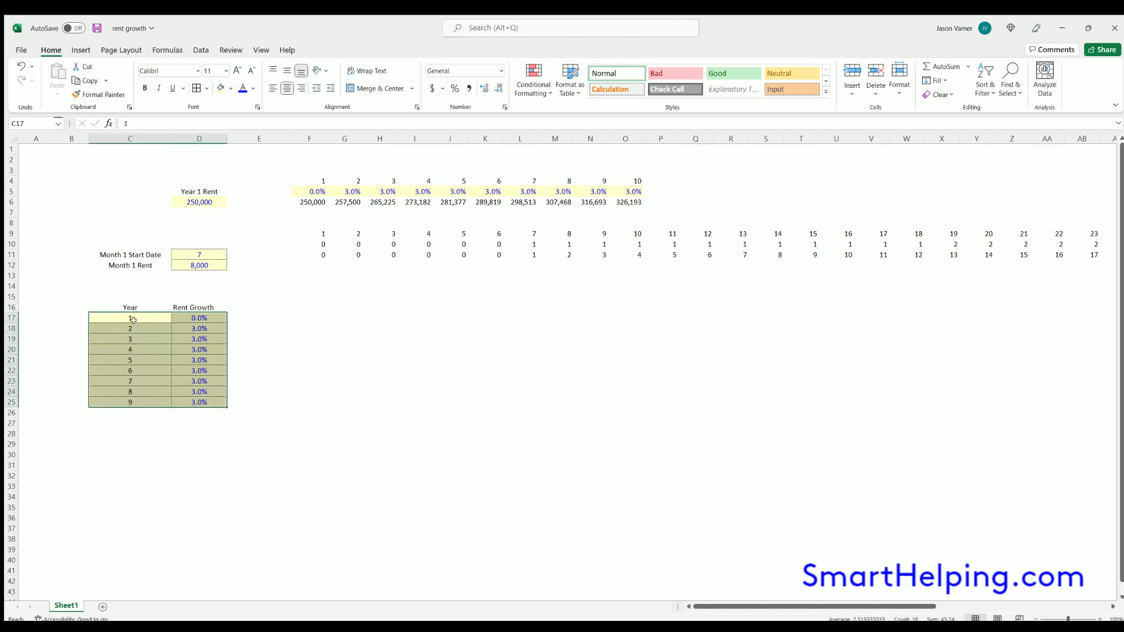
left_click_drag(131, 318, 176, 400)
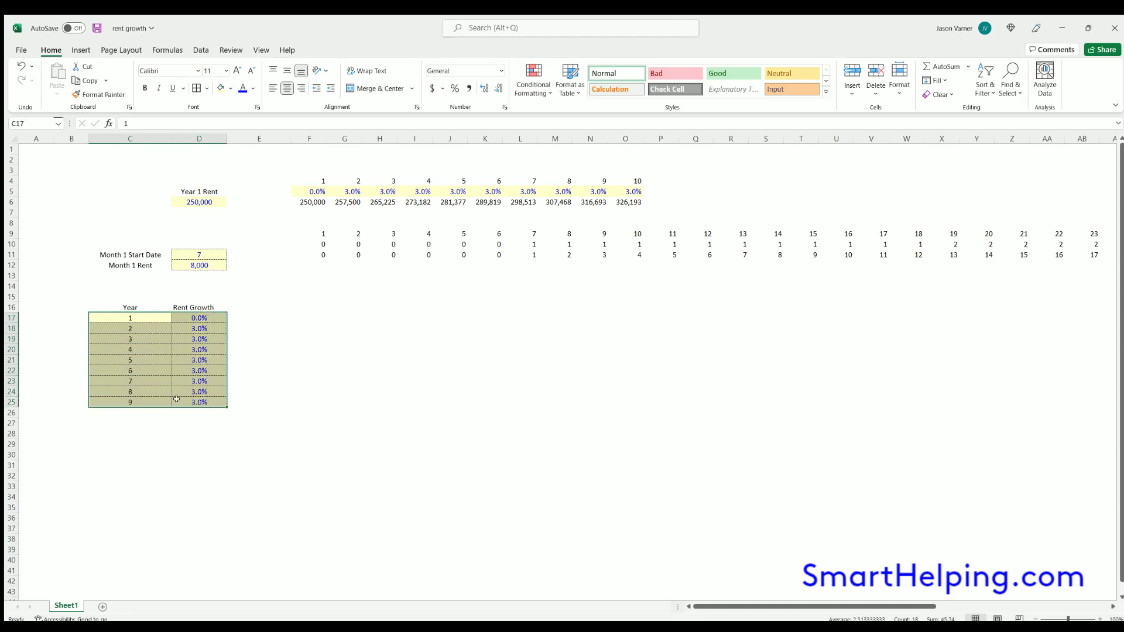
left_click(388, 367)
left_click_drag(197, 327, 199, 402)
left_click(261, 338)
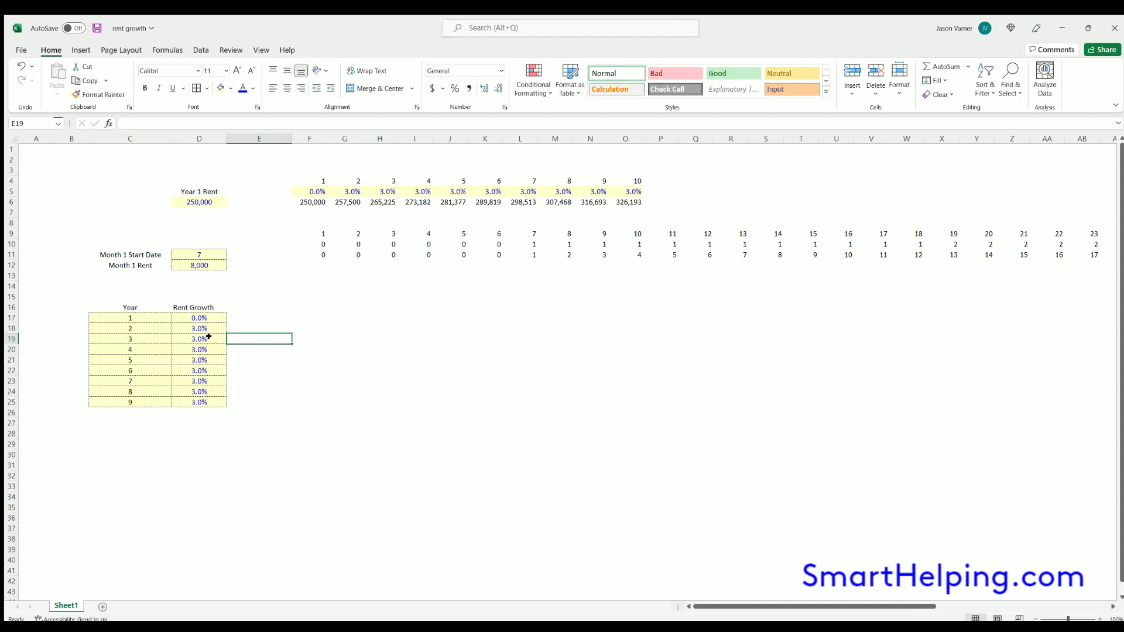
left_click(208, 337)
left_click(200, 325)
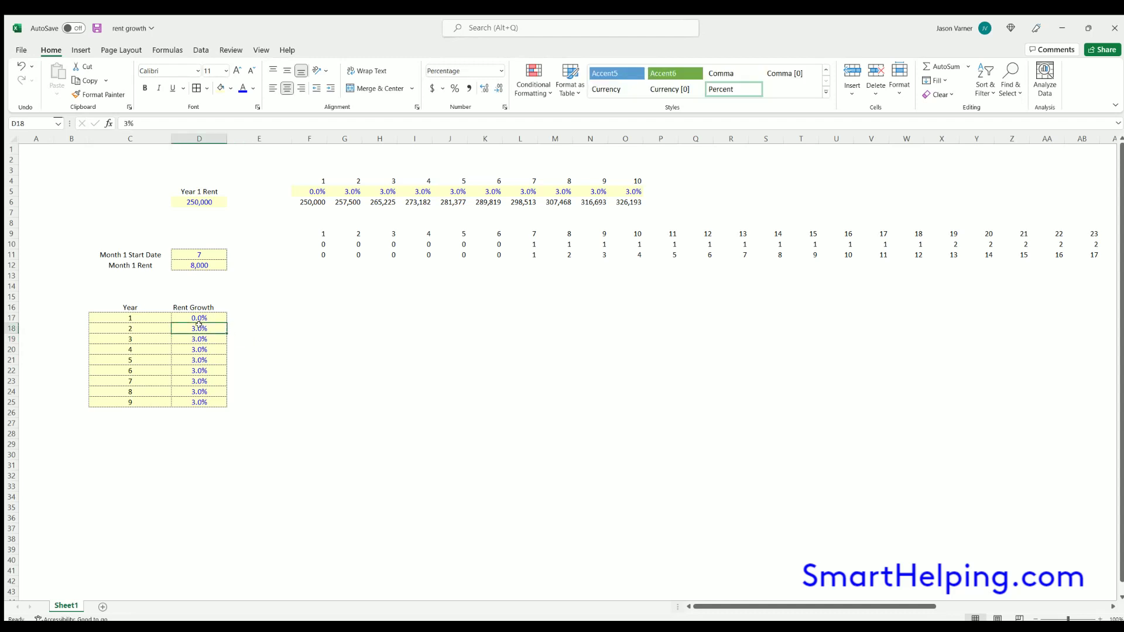
- Link cell E17 to the Month 1 Rent in D12 as the year 1 rent
left_click(234, 316)
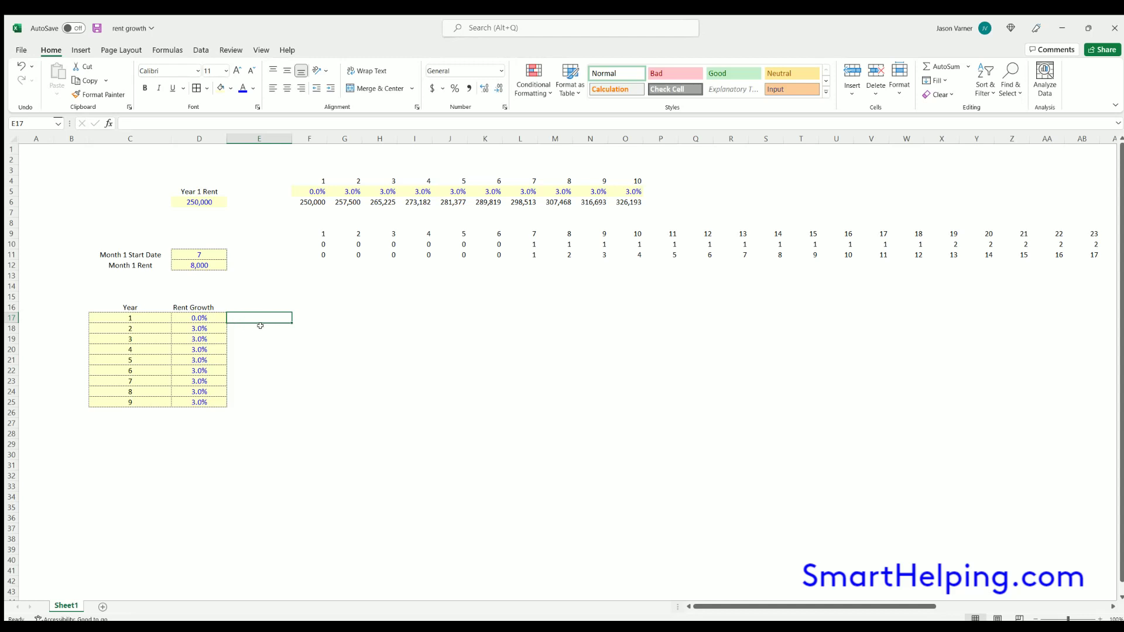
type("=")
left_click(212, 268)
key("Return")
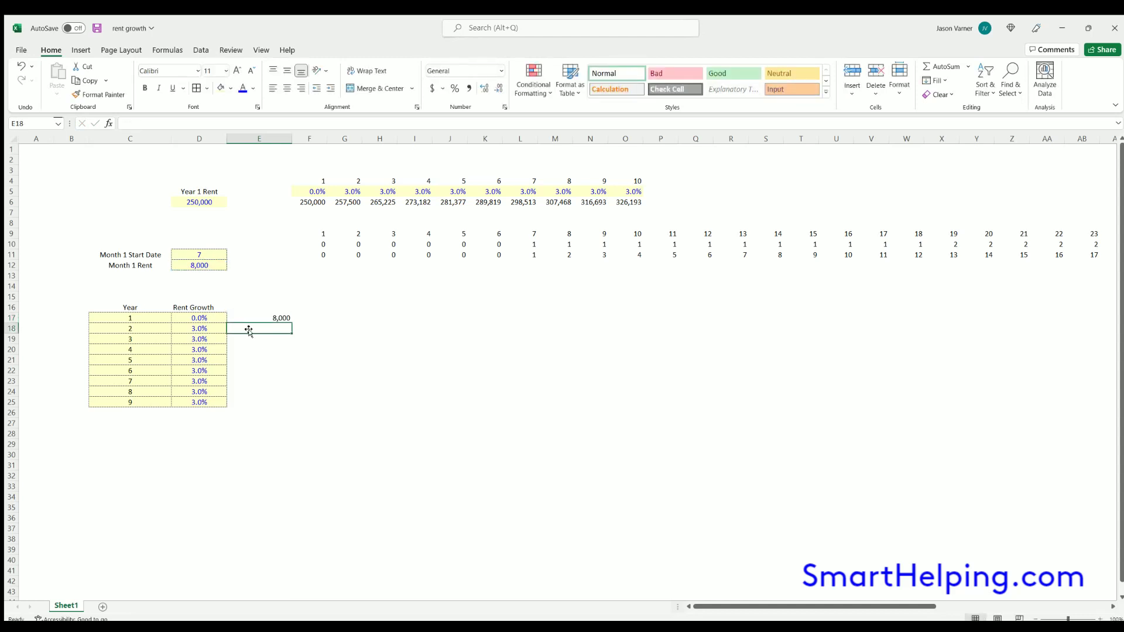
- Enter =E17*(1+D18) in cell E18 to grow the prior year's rent by the year 2 rate
type("=")
left_click(260, 317)
type("*")
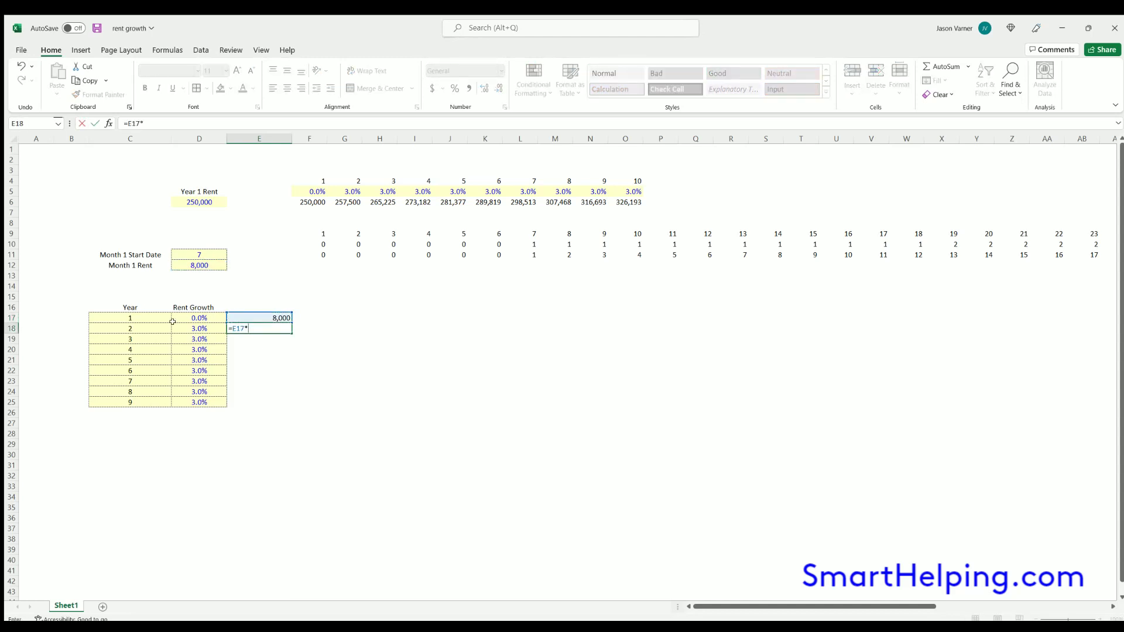
type("1+")
left_click(193, 329)
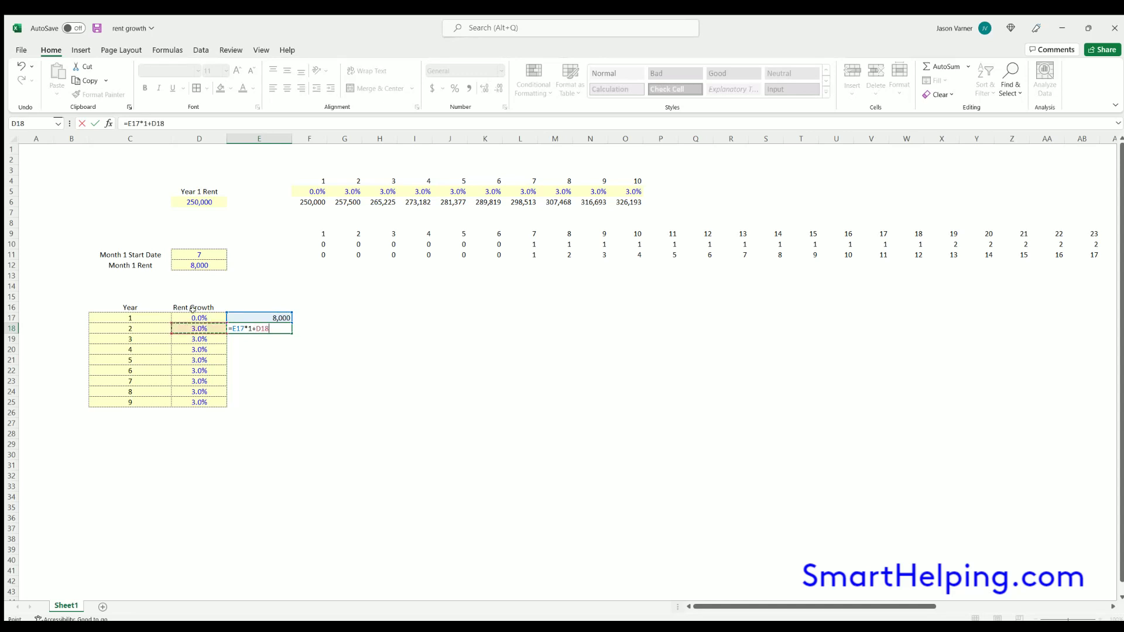
left_click(169, 121)
type(")")
type("(")
key("Return")
- Fill the E18 formula down to E25 and format E17:E25 with thousands separators and no decimals
left_click(276, 329)
left_click_drag(291, 333, 275, 404)
left_click_drag(271, 318, 271, 403)
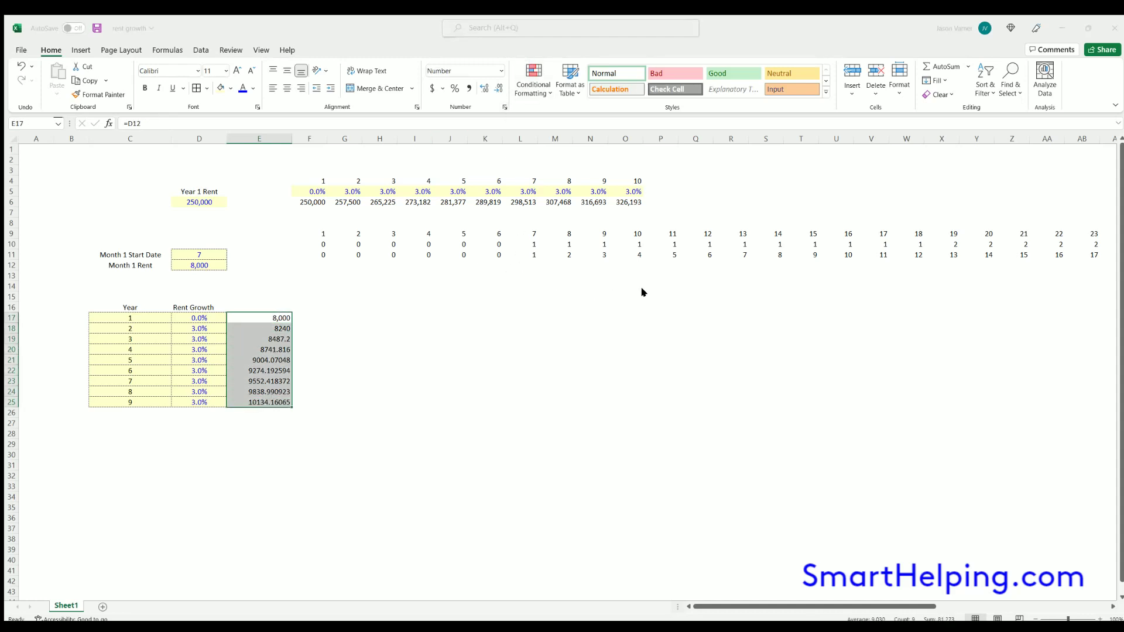
key("ctrl+shift+1")
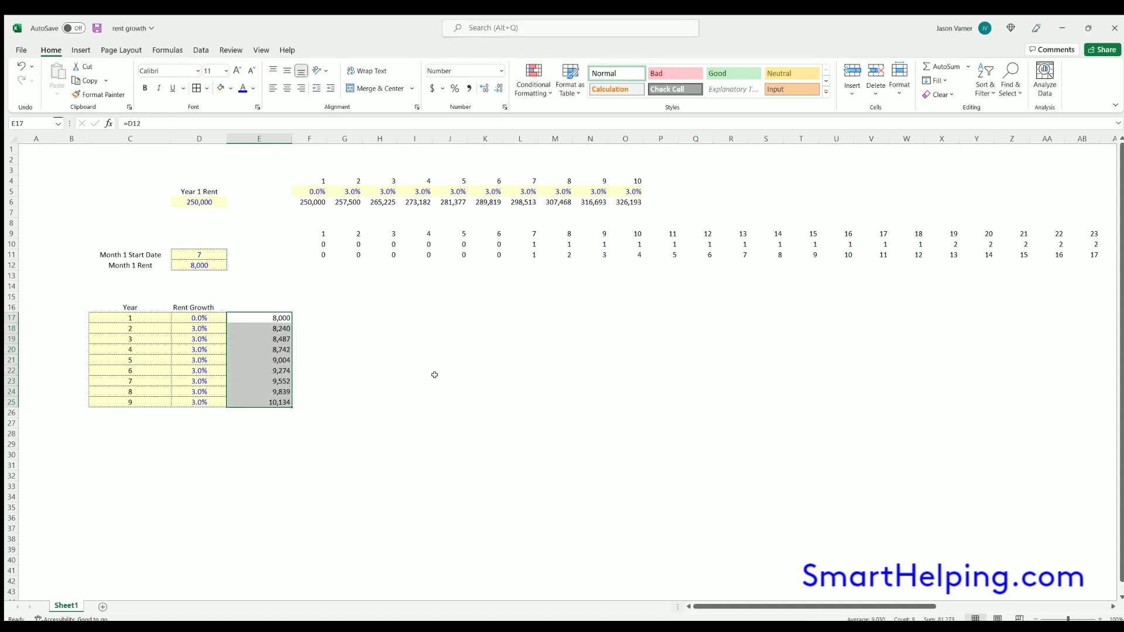
left_click(436, 376)
- Examine the Month 1 Rent input and the annual rates in the Rent Growth column that drive the yearly rents
left_click_drag(199, 266, 125, 263)
left_click(199, 265)
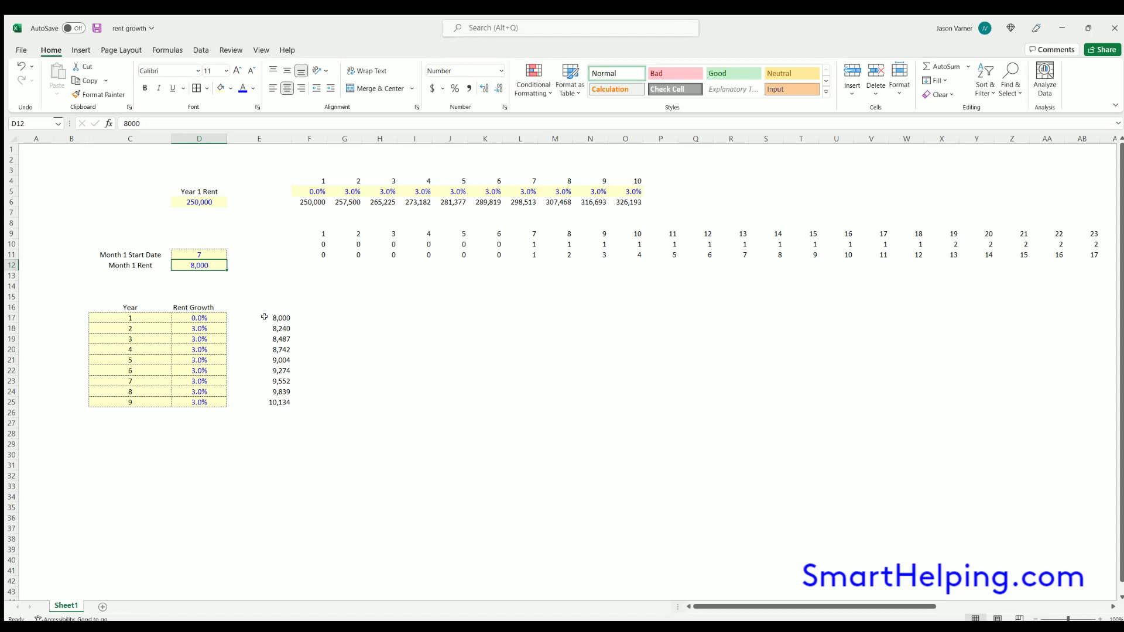
left_click(206, 322)
key("Down")
key("Down")
key("Down")
key("Down")
key("Down")
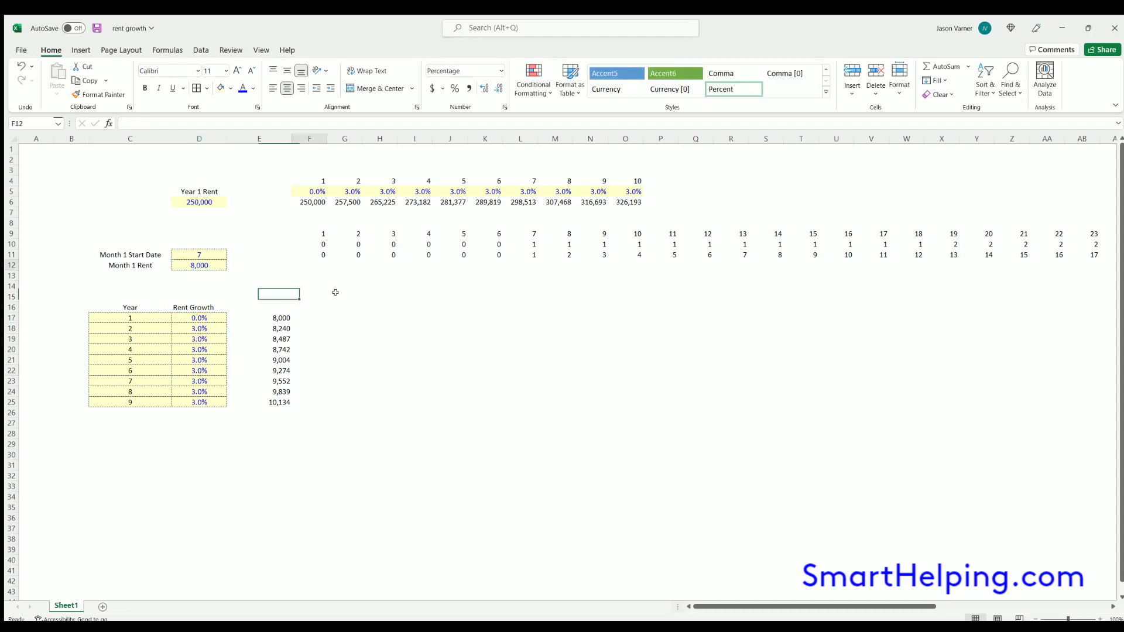
- Enter =INDEX(E17:E25,MATCH(F10,C17:C25,0)) in cell F12 to look up the rent for that month's year
left_click(309, 266)
type("=")
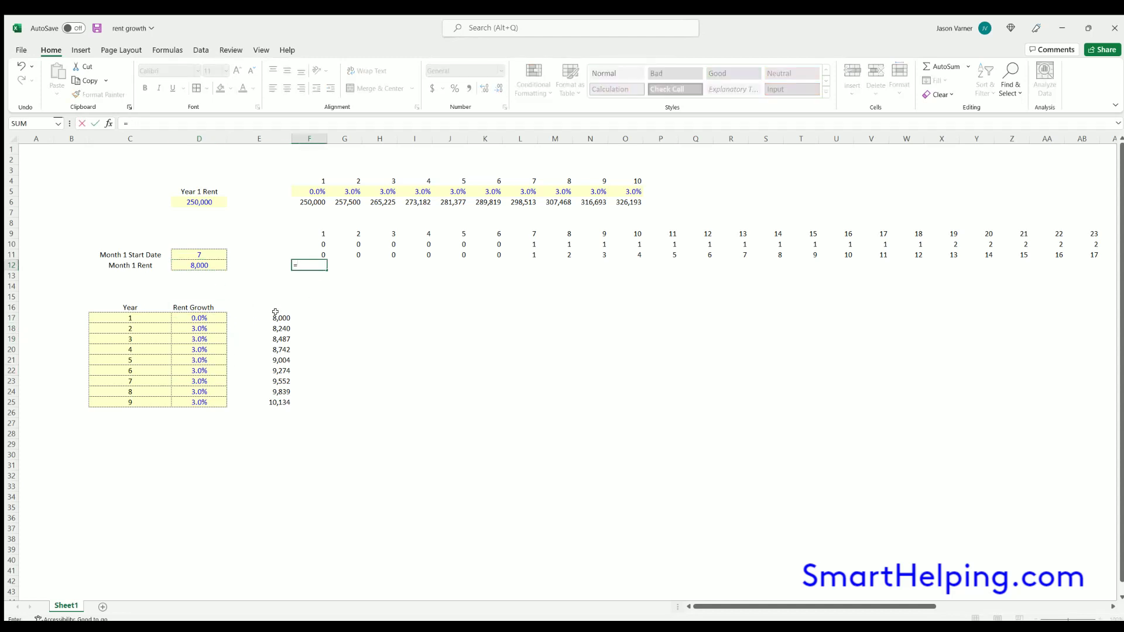
type("index(")
left_click_drag(266, 316, 275, 403)
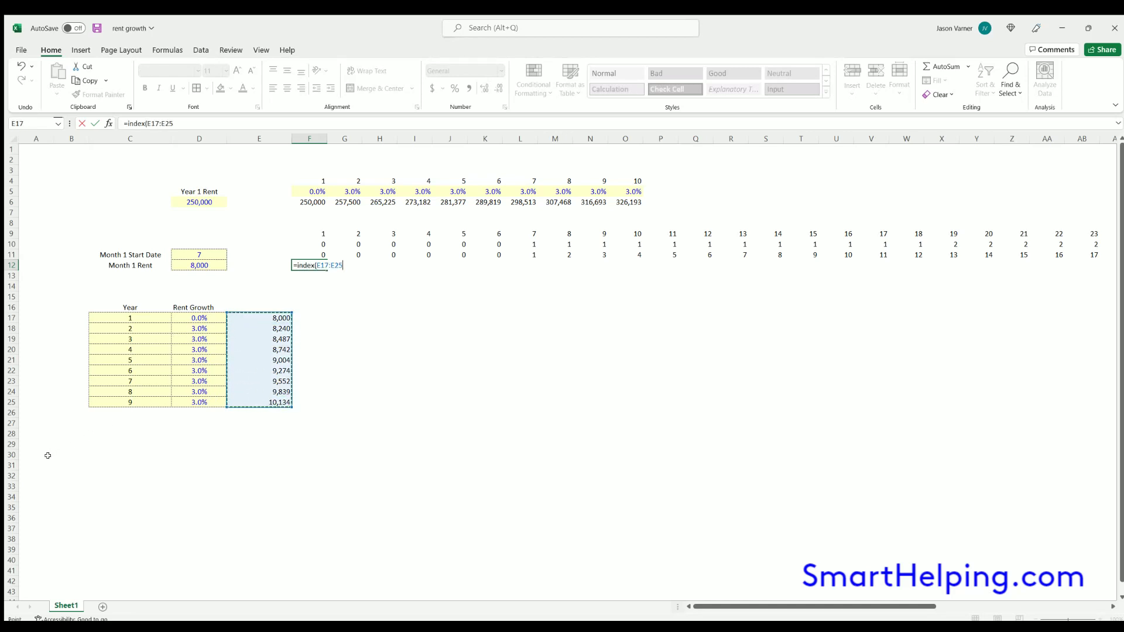
type(",match")
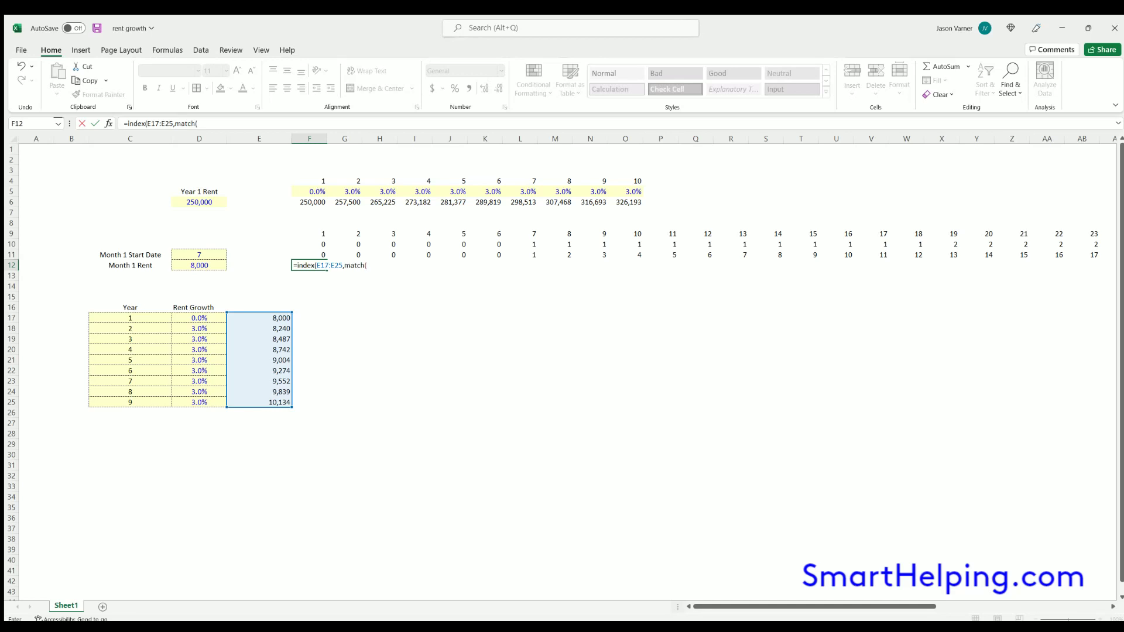
type("(")
left_click(311, 241)
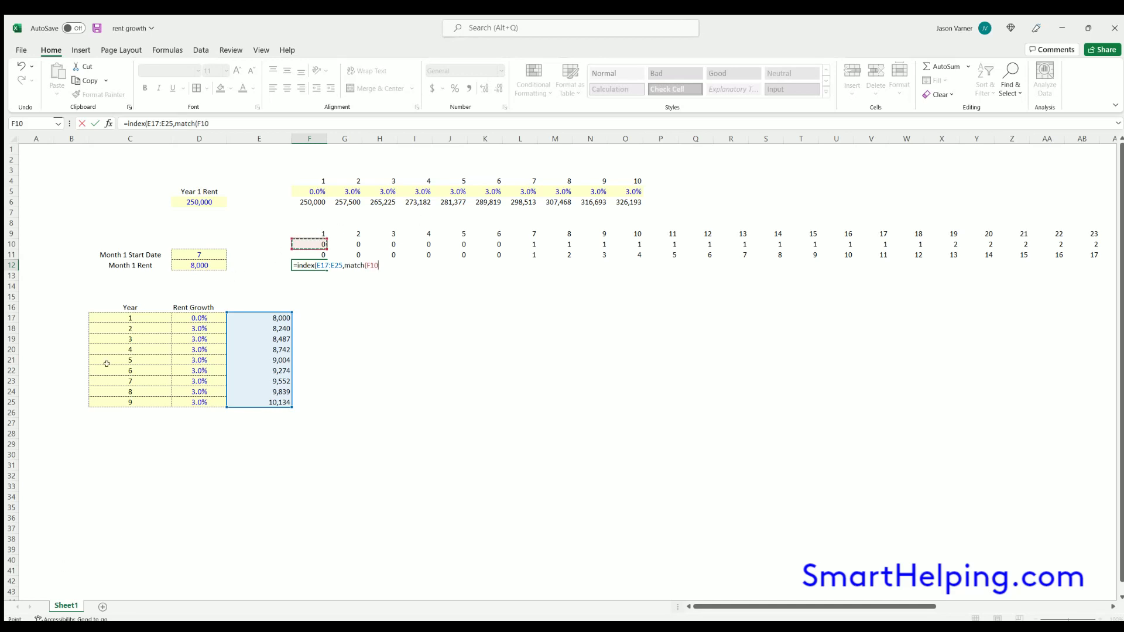
type(",")
left_click_drag(130, 317, 130, 403)
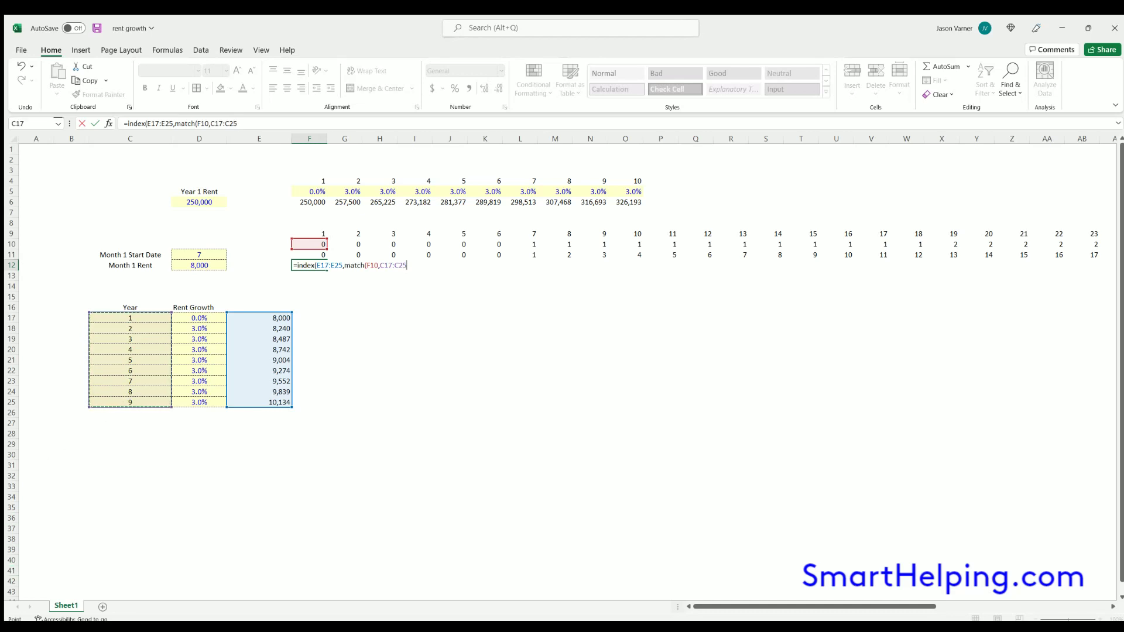
key("Return")
- Wrap the F12 lookup formula in IFERROR with 0 as the fallback value
left_click(315, 260)
key("F2")
type("iferor")
key("BackSpace")
key("BackSpace")
type("ror(INDEX")
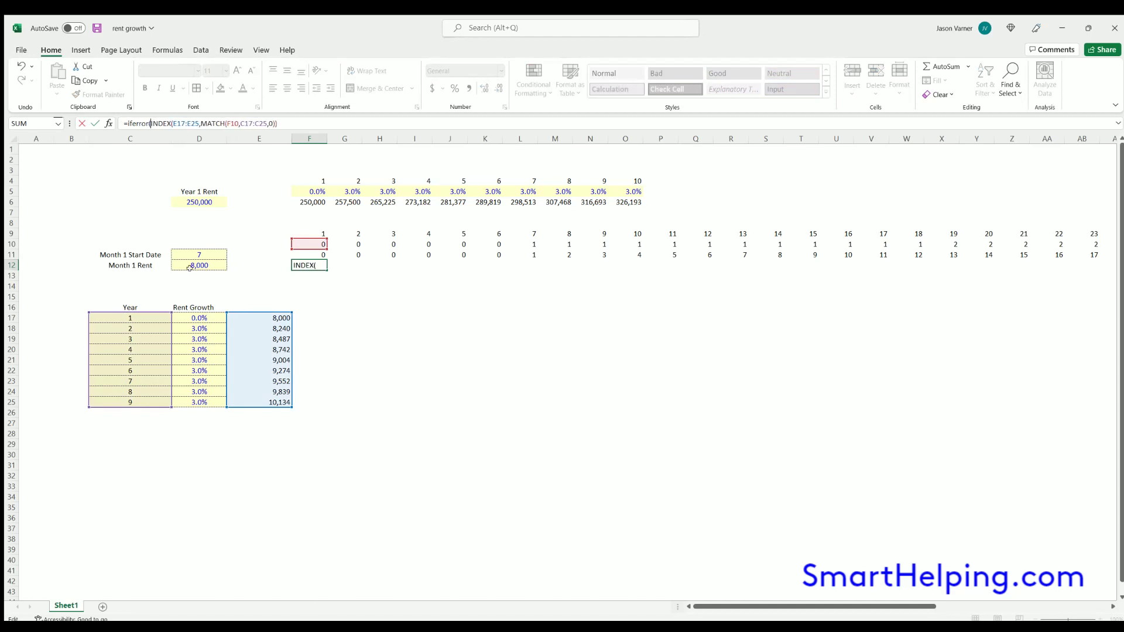
left_click(381, 124)
type(",0)")
key("Return")
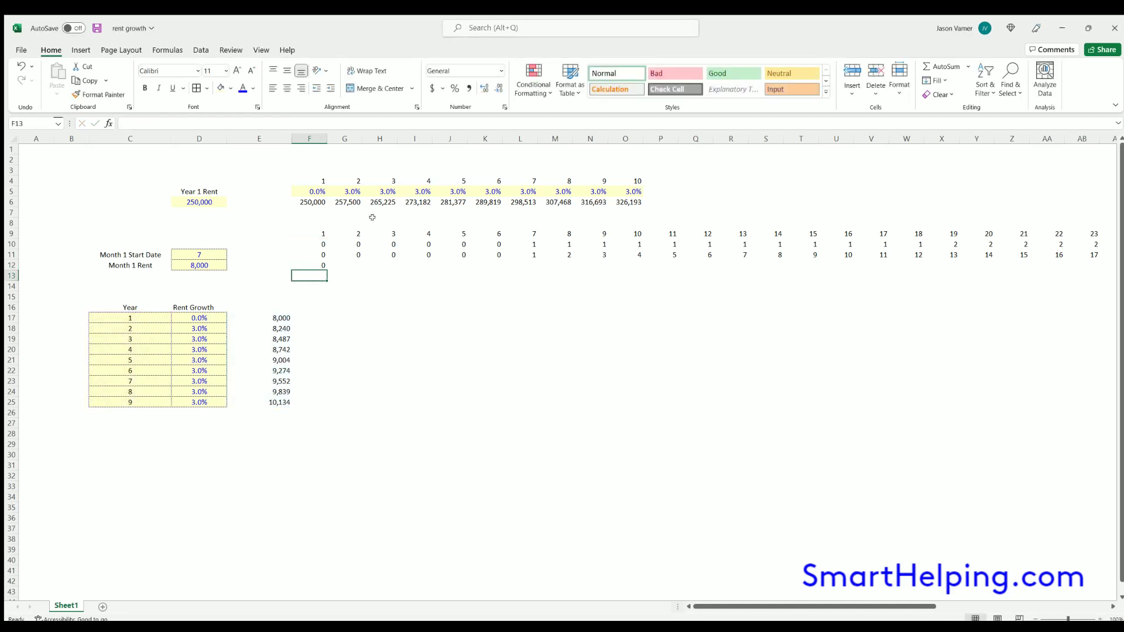
- Anchor the columns of the F12 lookup ranges as $E17:$E25 and $C17:$C25
left_click(320, 264)
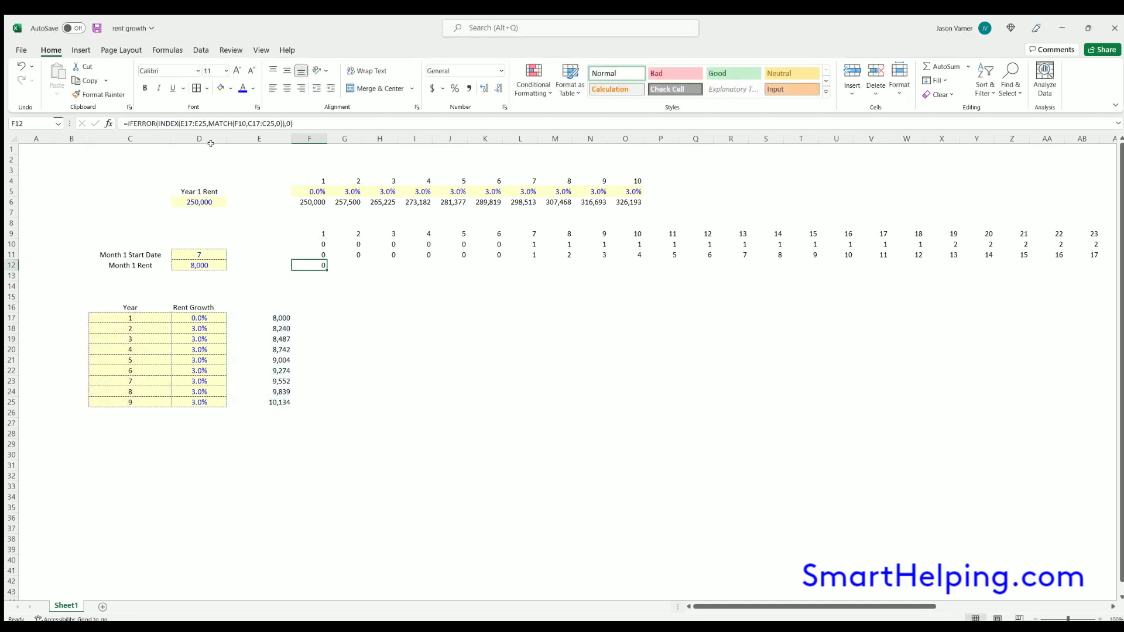
left_click(181, 124)
type("$E17:$")
left_click(255, 123)
type("$")
left_click(273, 124)
type("$")
key("Return")
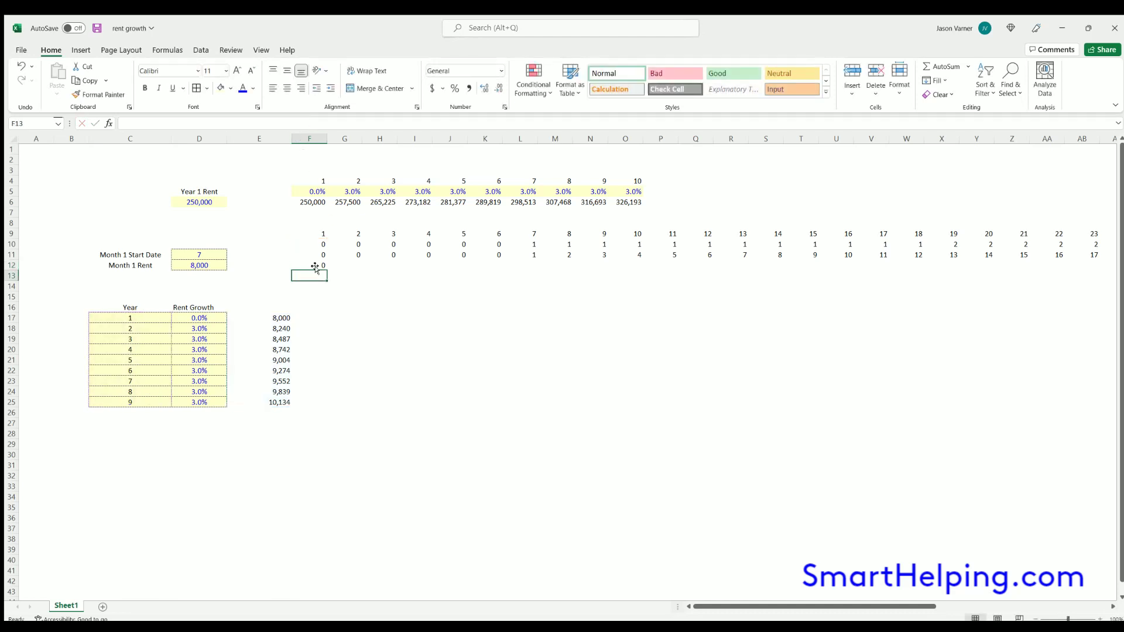
- Fill the F12 rent formula across row 12 to column BA and format it with thousands separators and no decimals
left_click(315, 267)
left_click_drag(327, 271, 615, 296)
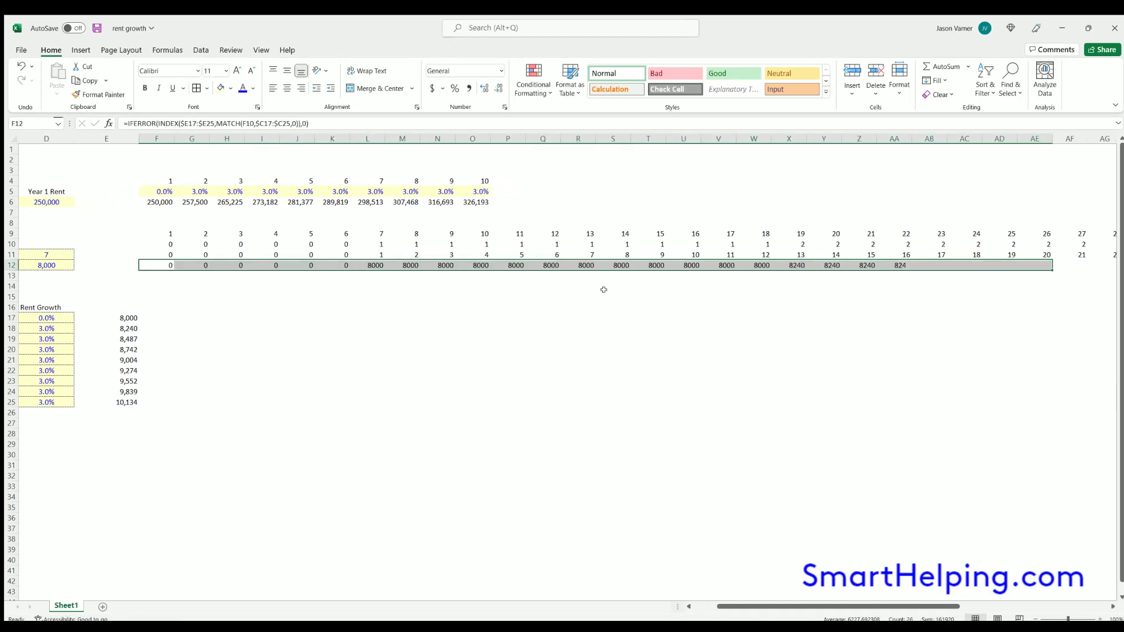
left_click(375, 266)
left_click_drag(385, 271, 103, 266)
left_click(809, 381)
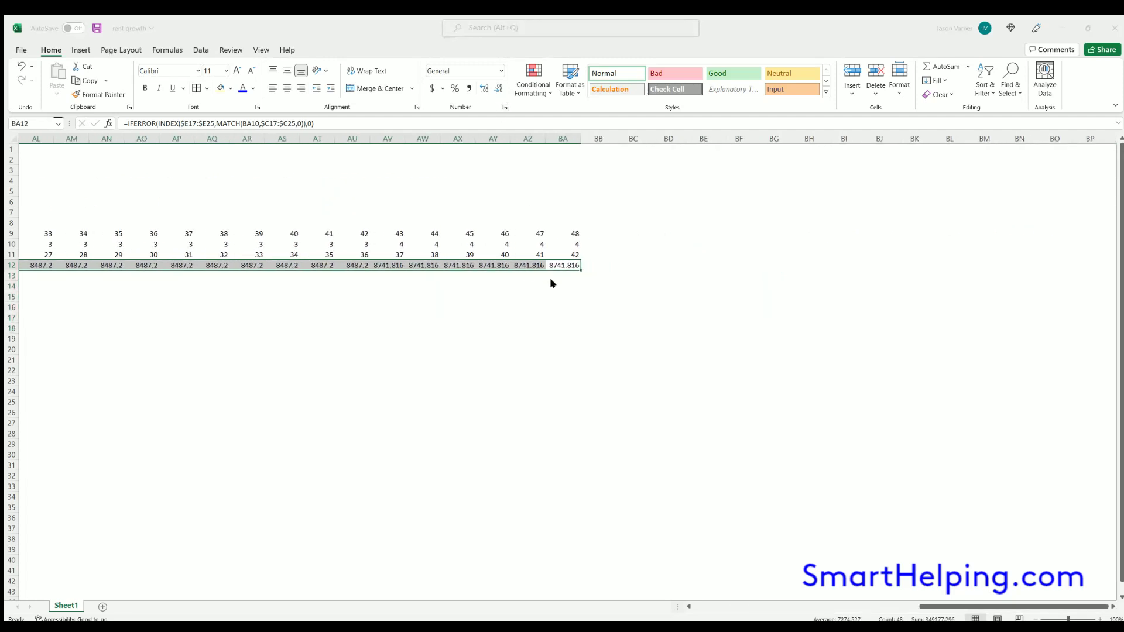
left_click(701, 474)
scroll(471, 393, "left", 10)
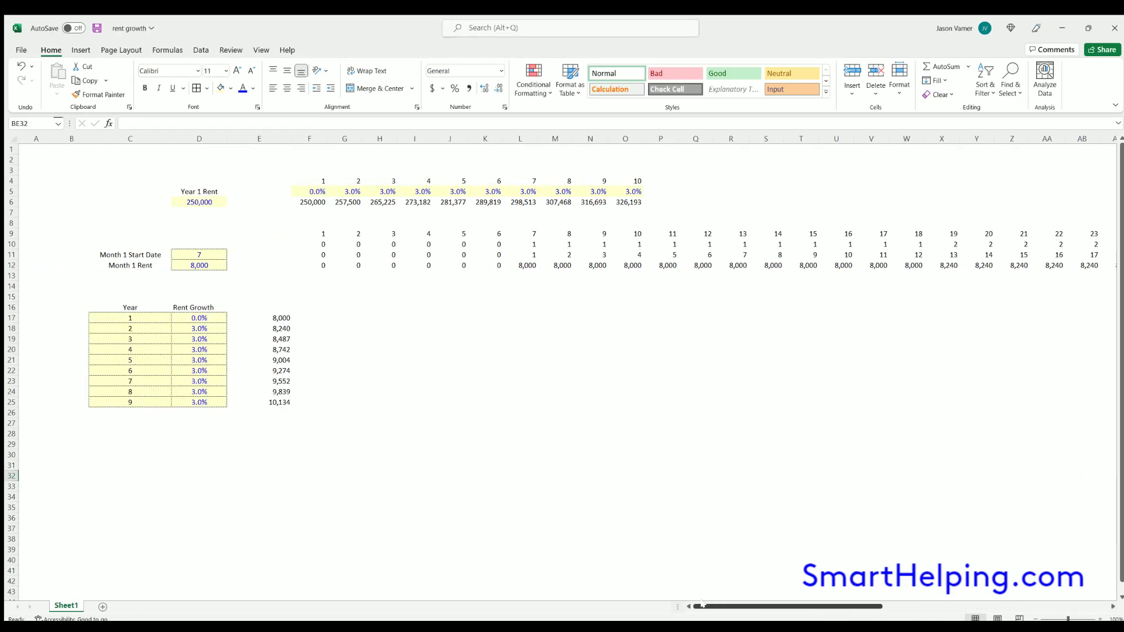
- Add cell borders around the yearly rents in E17:E25
left_click(472, 401)
left_click_drag(258, 318, 257, 402)
left_click(197, 88)
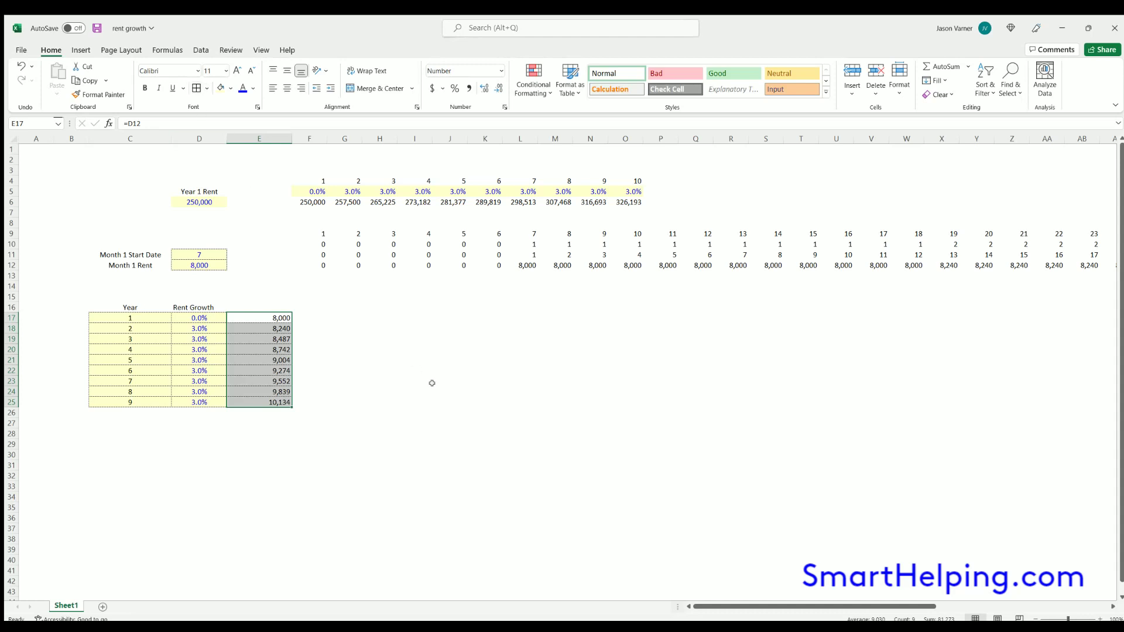
left_click(433, 388)
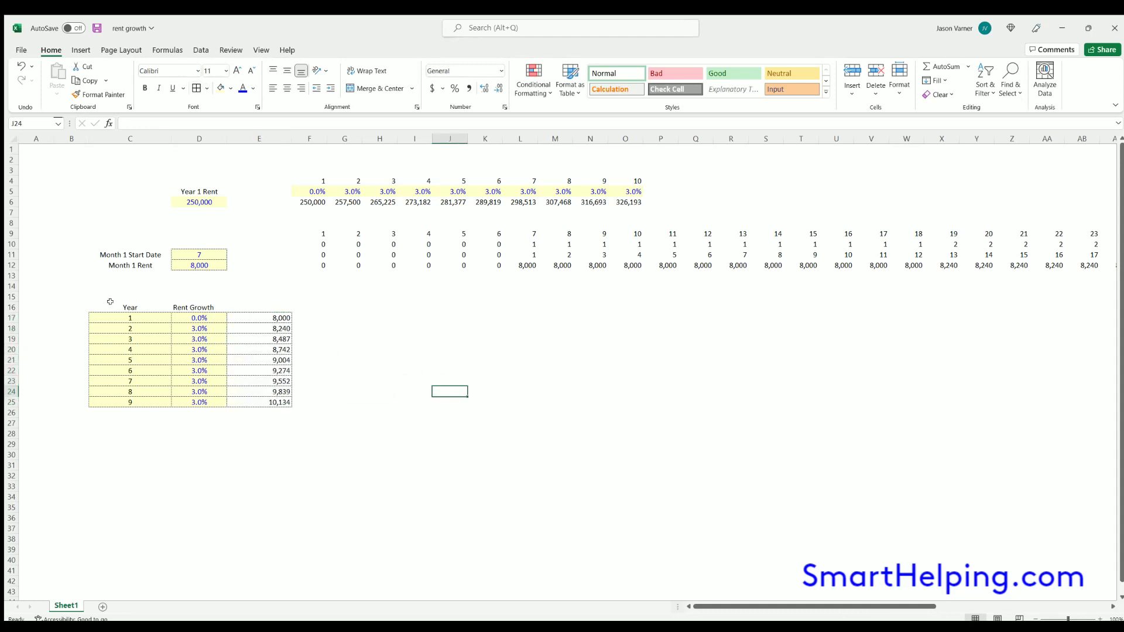
- Copy the year 2 growth rate cell D18 into cell D28 below the table
left_click_drag(111, 307, 231, 389)
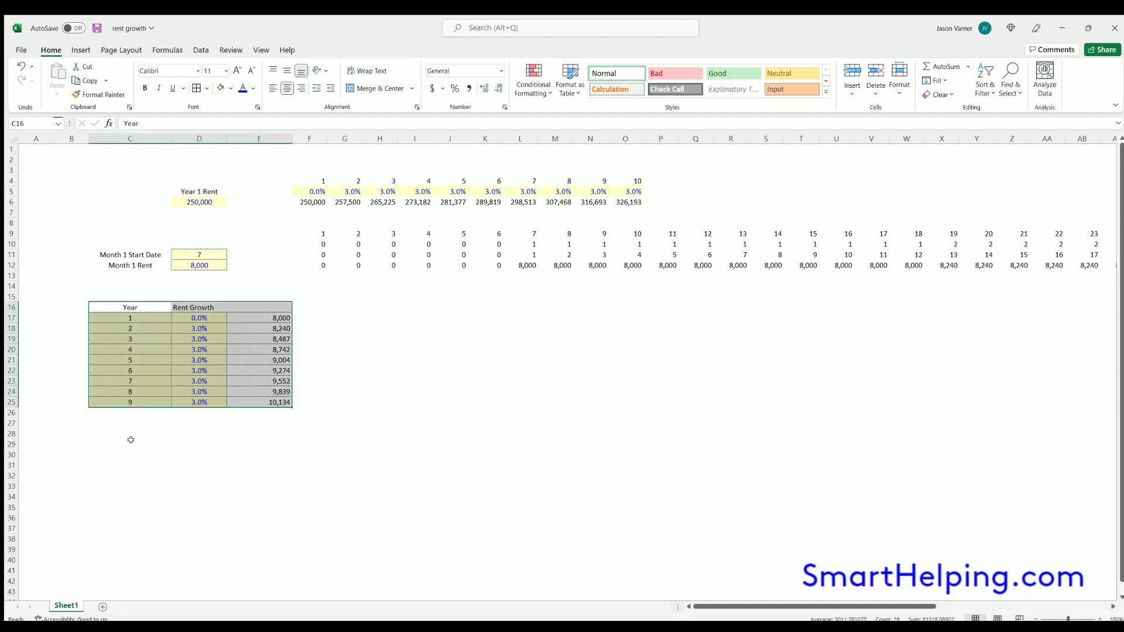
left_click(115, 424)
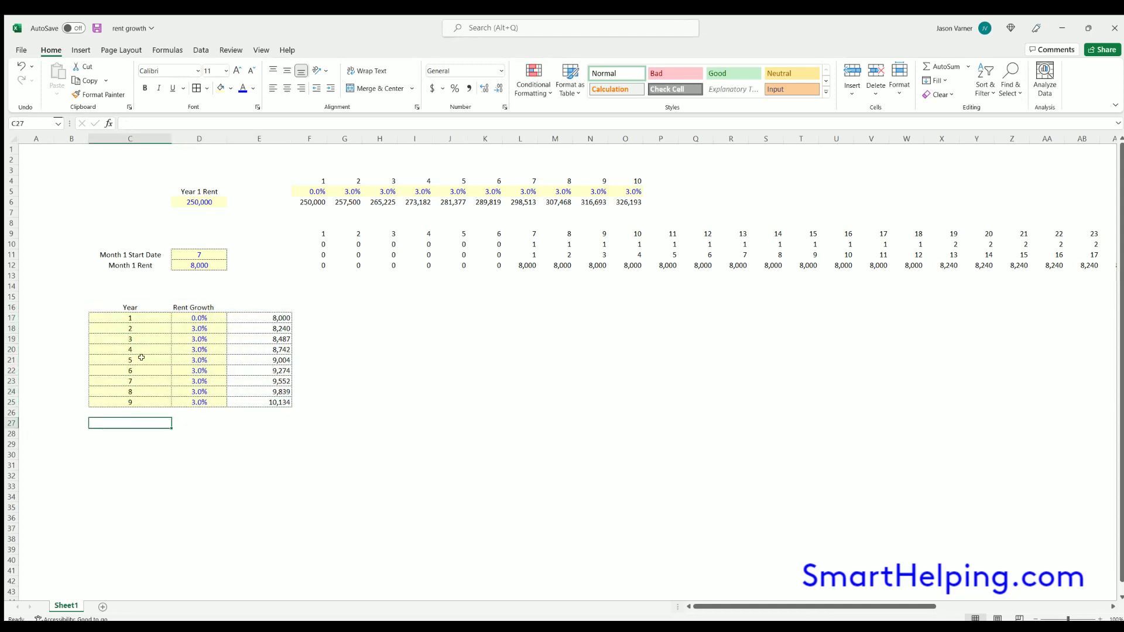
left_click(225, 331)
key("ctrl+c")
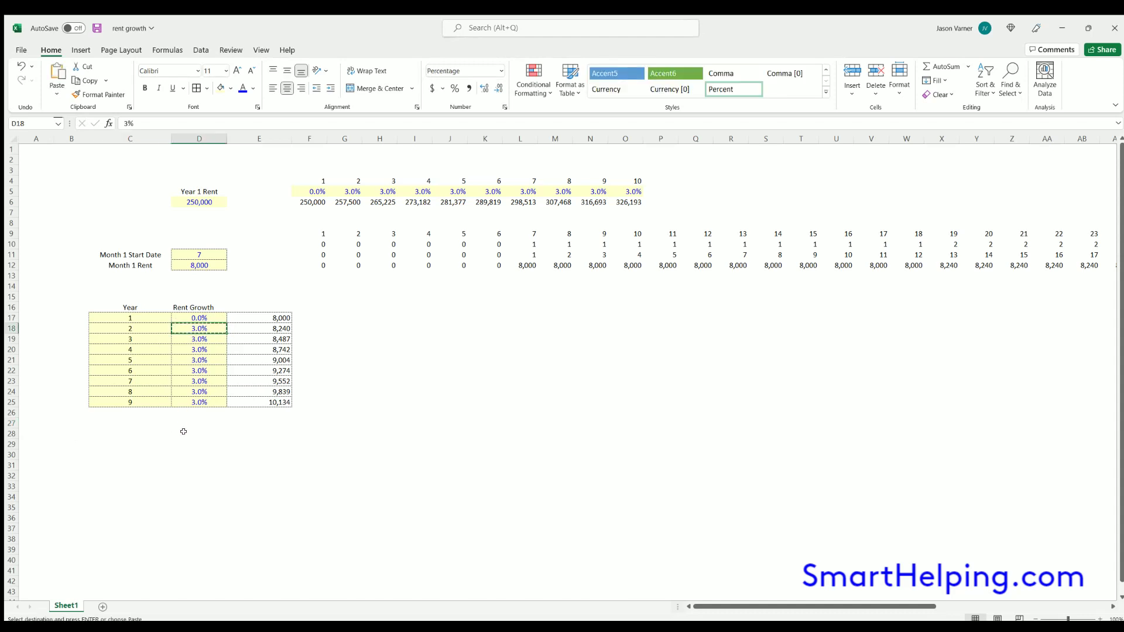
left_click(202, 432)
key("ctrl+v")
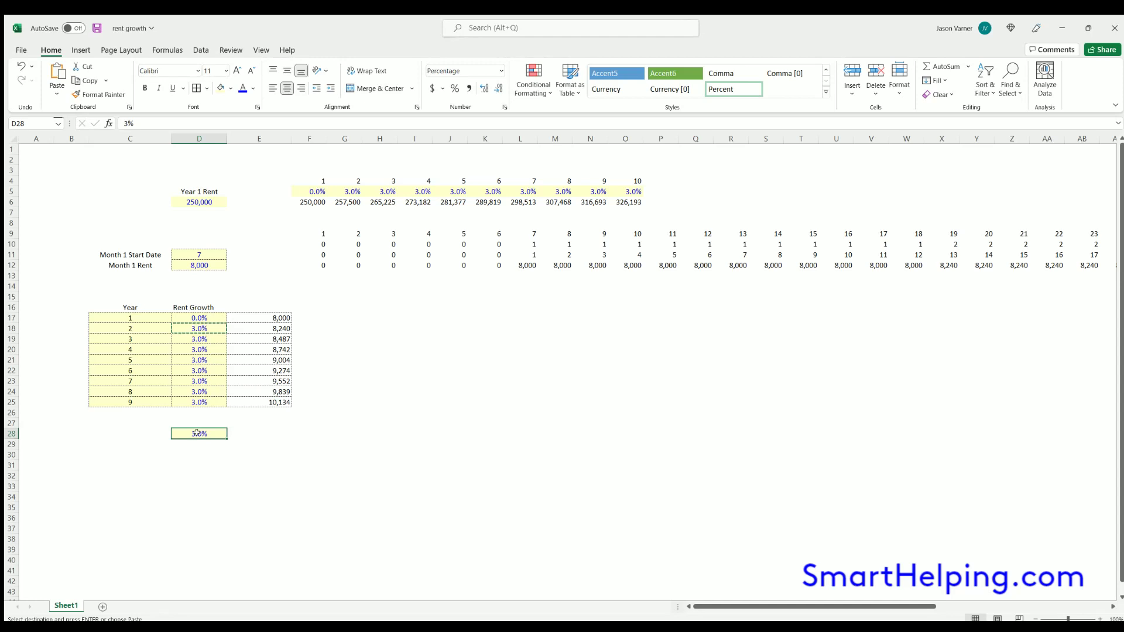
- Examine the first rent year's monthly values in L12:W12 and the year 2 rent and growth rate behind the increase
left_click(529, 263)
left_click(561, 264)
left_click(587, 263)
left_click(626, 264)
left_click(660, 264)
left_click(542, 262)
left_click(523, 261)
left_click_drag(520, 260, 905, 261)
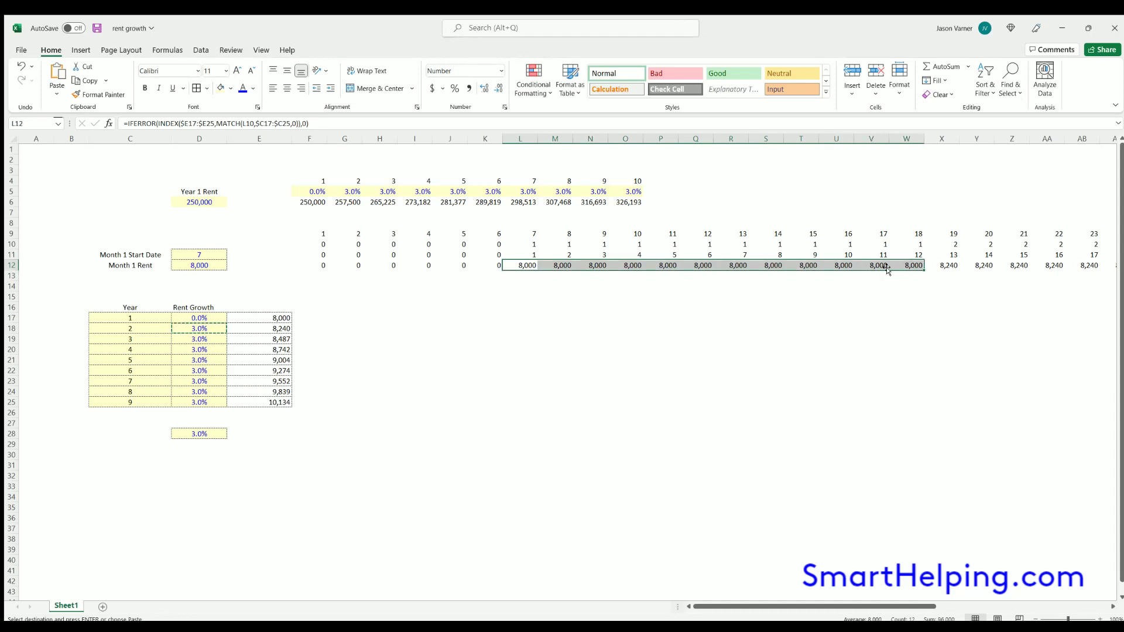
left_click(263, 325)
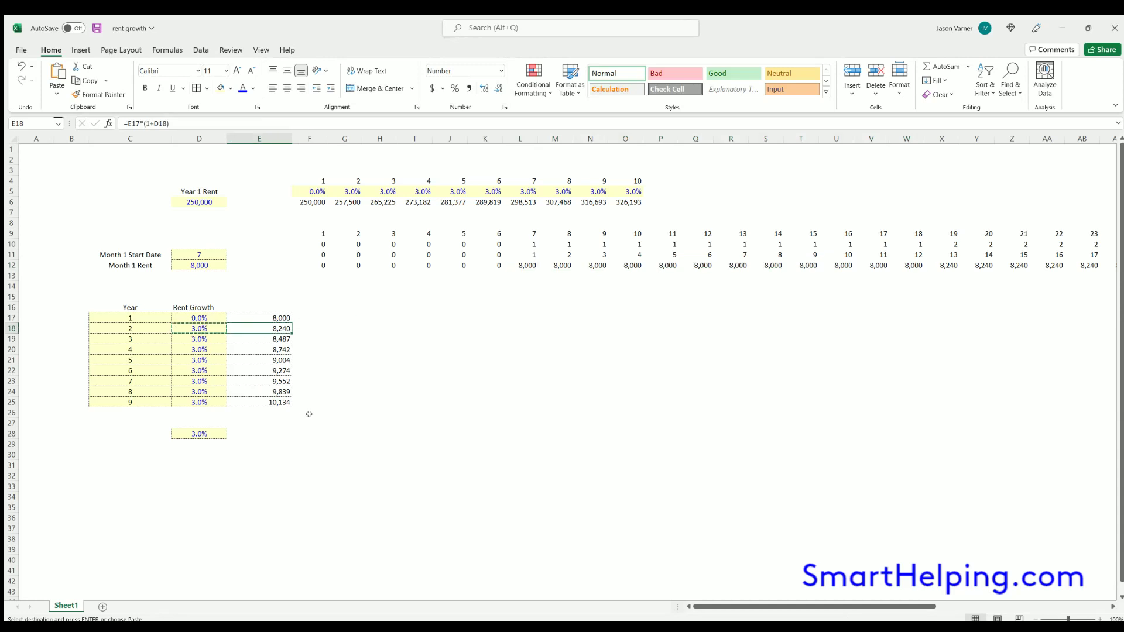
left_click(199, 328)
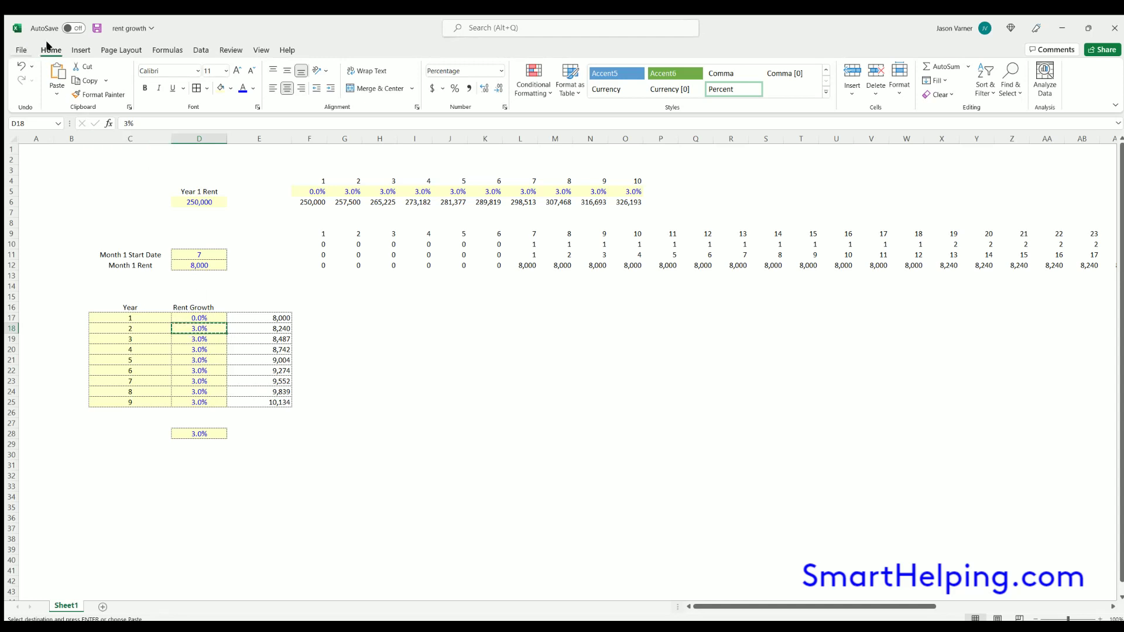
- Save the rent growth workbook
left_click(97, 28)
left_click(410, 390)
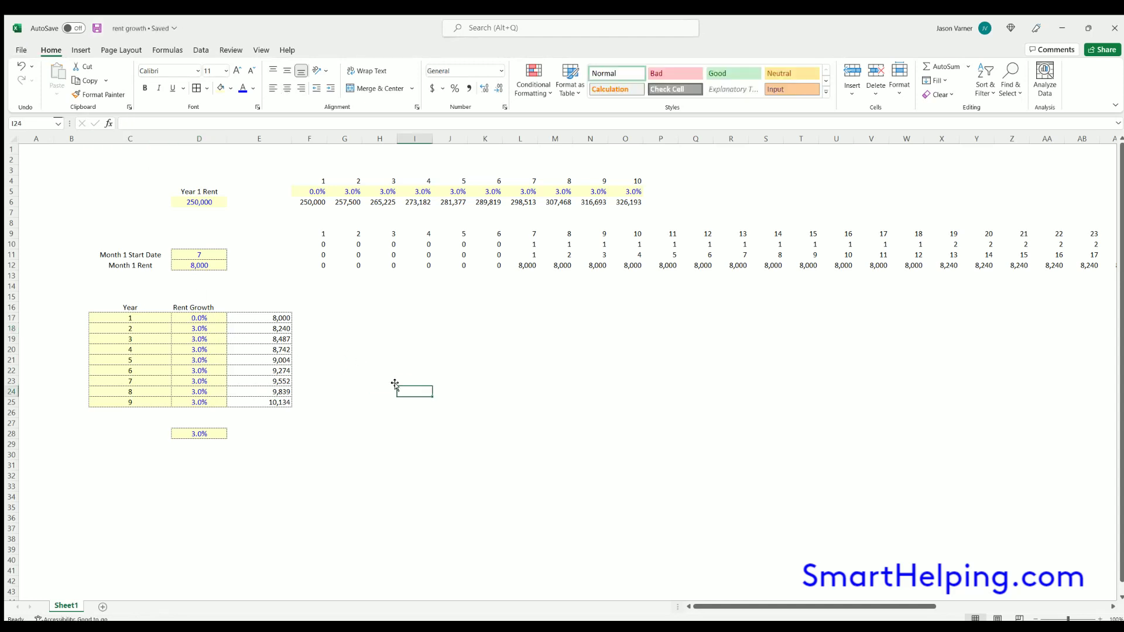
left_click(323, 266)
left_click(319, 272)
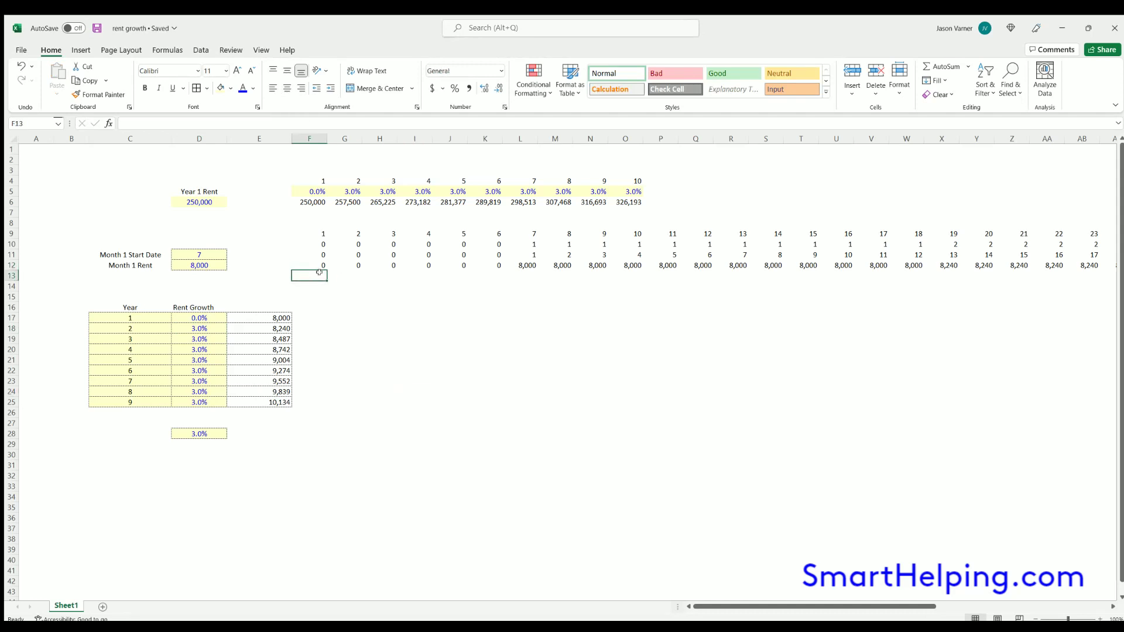
left_click_drag(117, 318, 199, 403)
left_click_drag(131, 317, 205, 404)
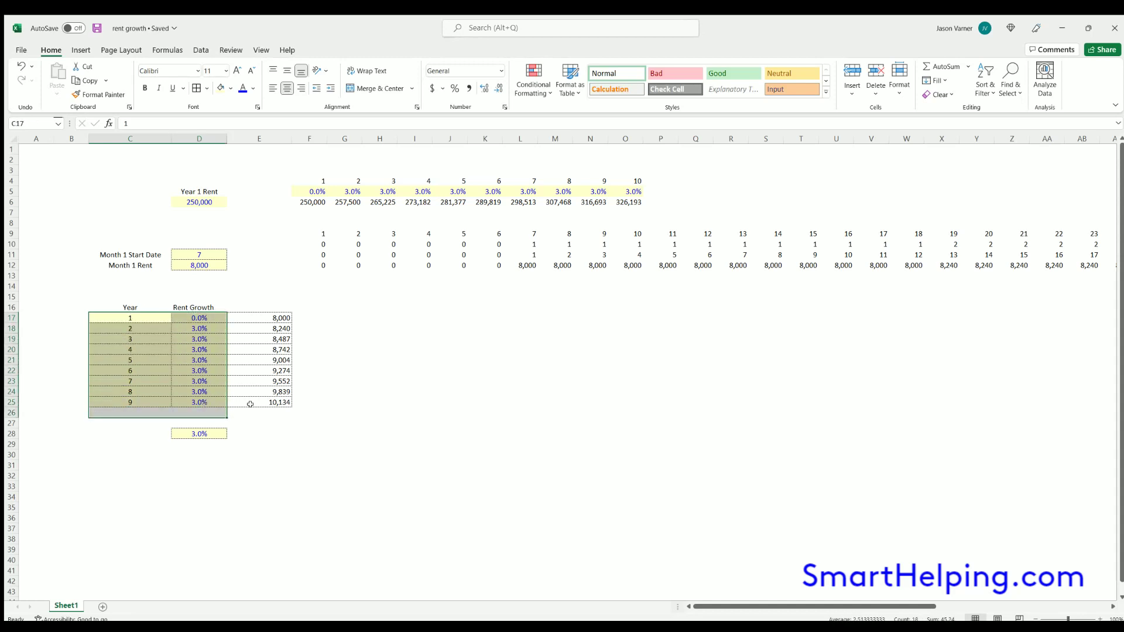
left_click(412, 418)
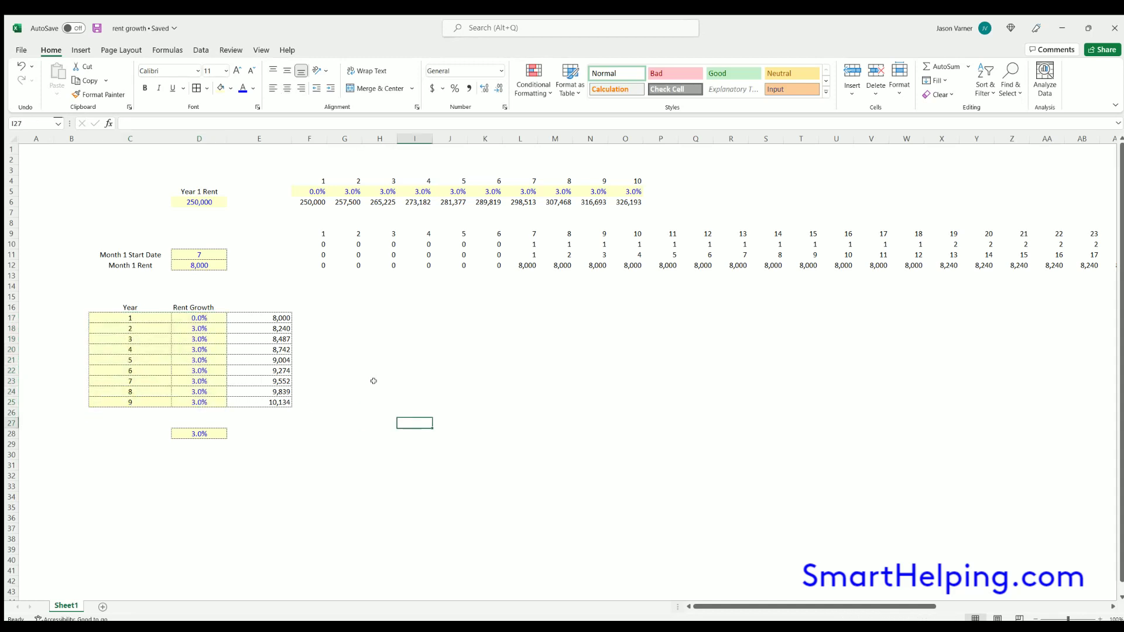
- Make the monthly rents in F12:BA12 bold and add a top border to the row
left_click(305, 433)
left_click_drag(316, 261, 1037, 262)
key("ctrl+BackSpace")
left_click(202, 88)
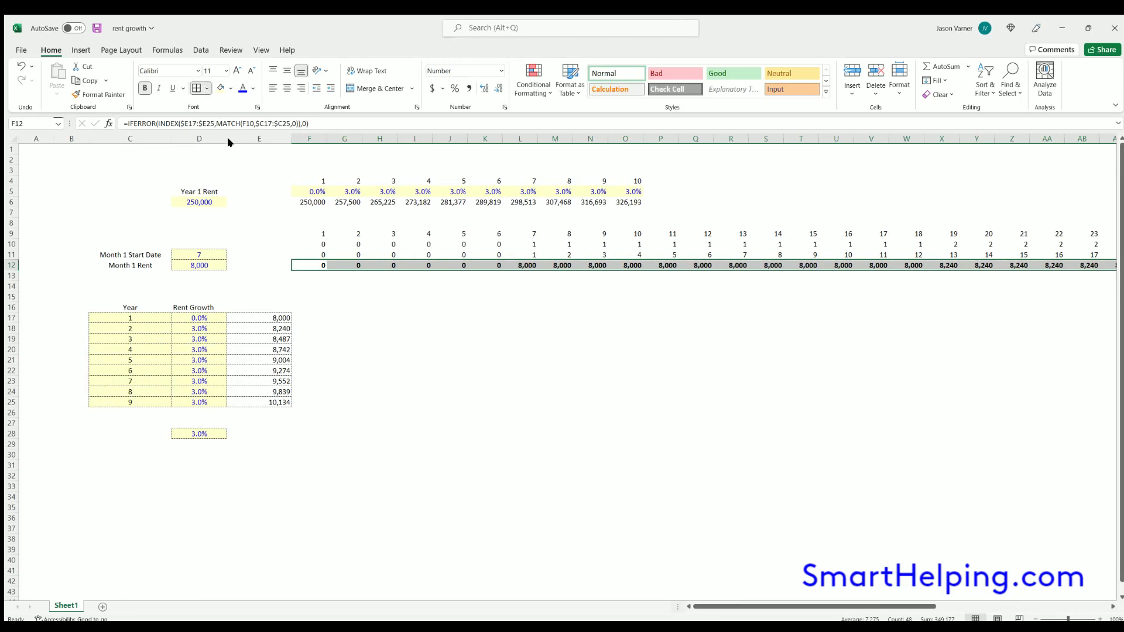
left_click(463, 370)
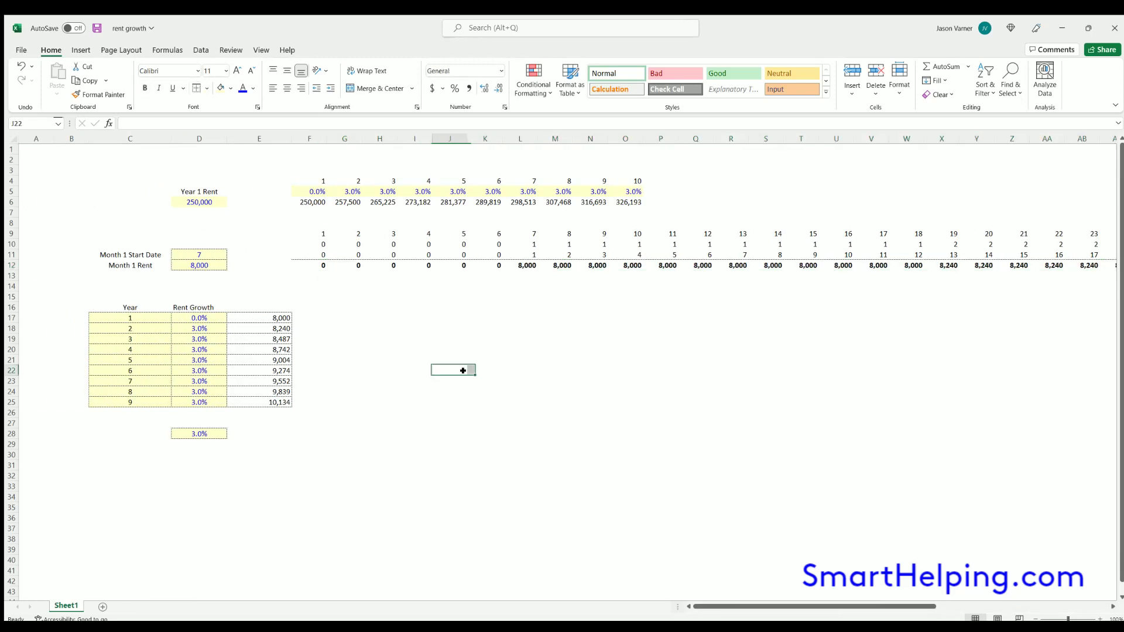
- Label the monthly rent row "Monthly Rent" in cell E12 and right-align the label
left_click(278, 263)
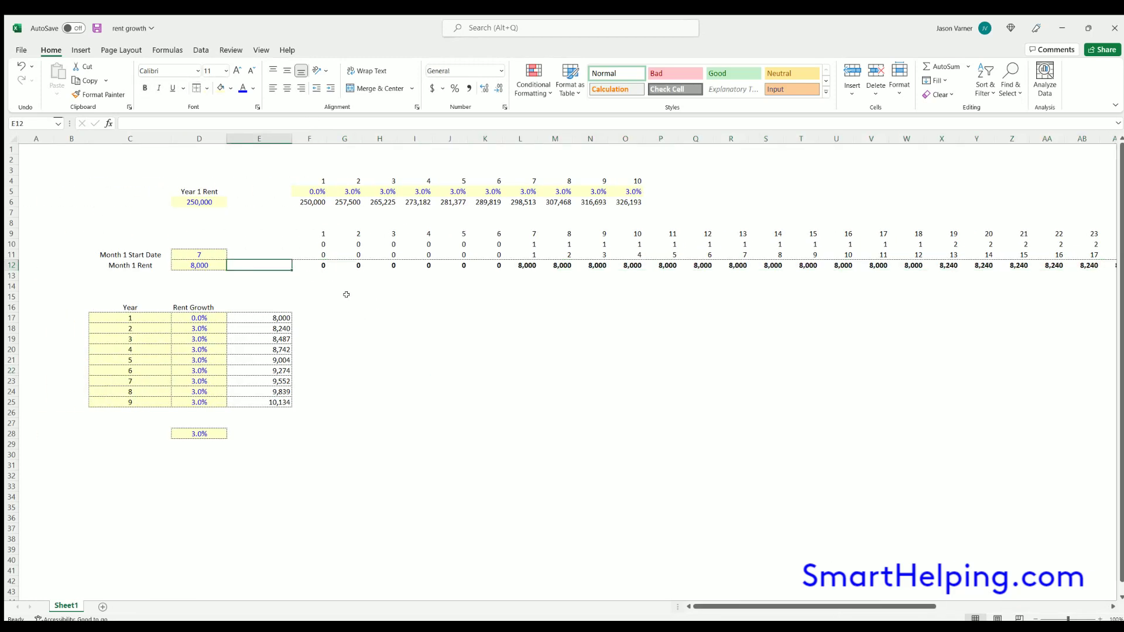
left_click(317, 262)
key("Left")
type("Monthly Rent")
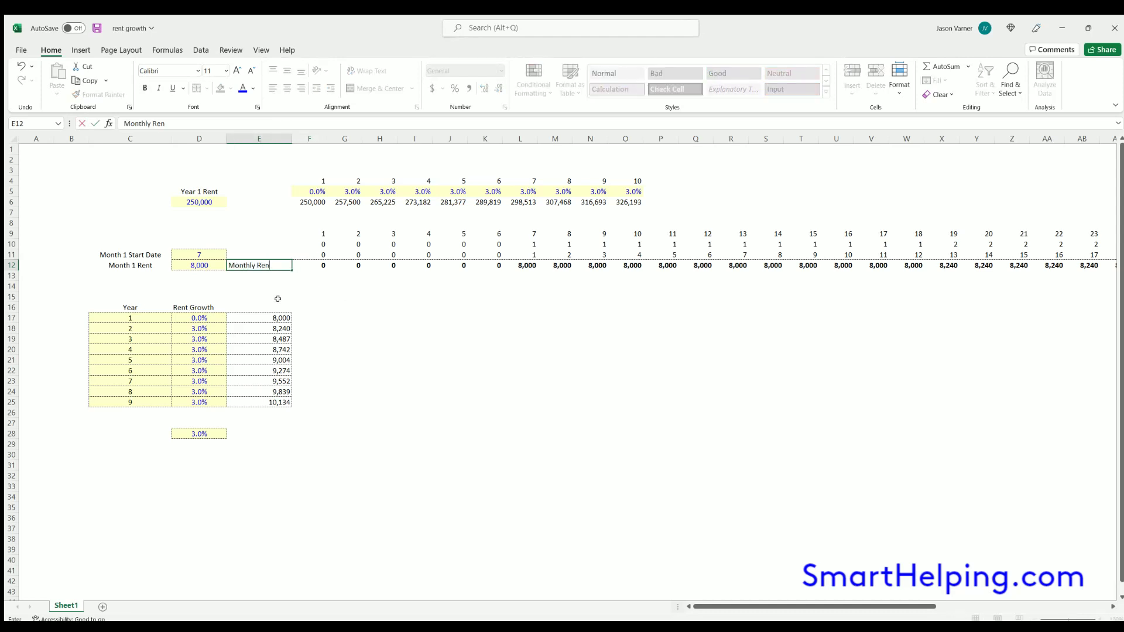
key("Return")
left_click(248, 262)
left_click(301, 88)
- Copy the right-aligned label from E12 to E6 and change its text to "Annual Rent"
key("ctrl+c")
left_click(276, 204)
key("ctrl+v")
left_click(272, 223)
left_click(270, 198)
type("An")
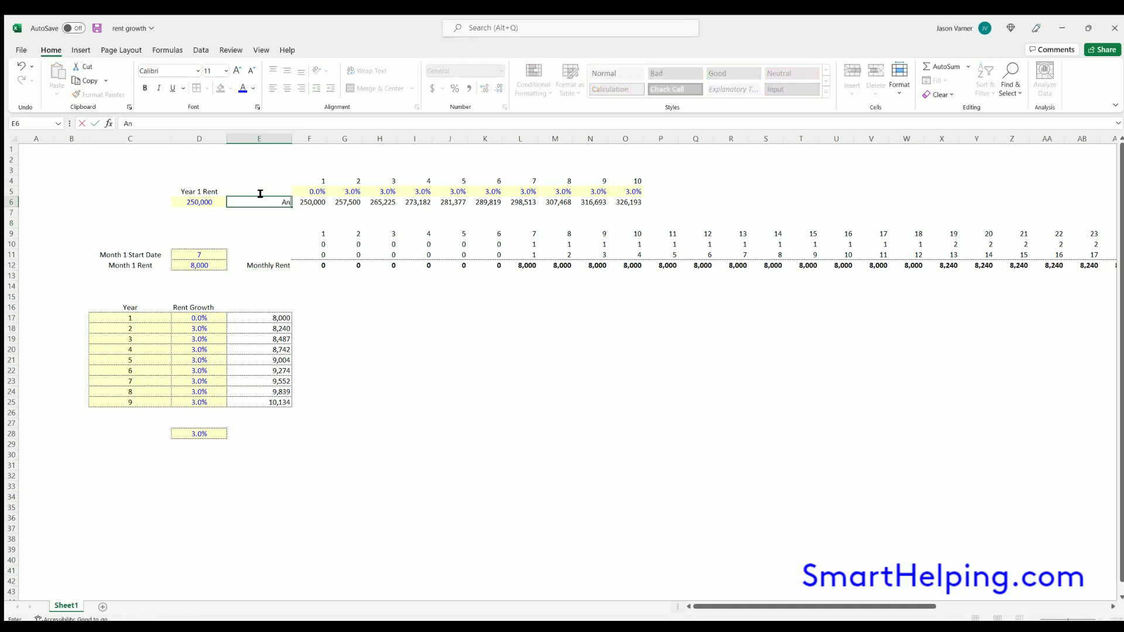
type("nual Rent")
key("Return")
- Make the annual rent row E6:O6, including its label, bold and add a top border
key("Up")
key("ctrl+shift+Right")
key("ctrl+b")
left_click(472, 390)
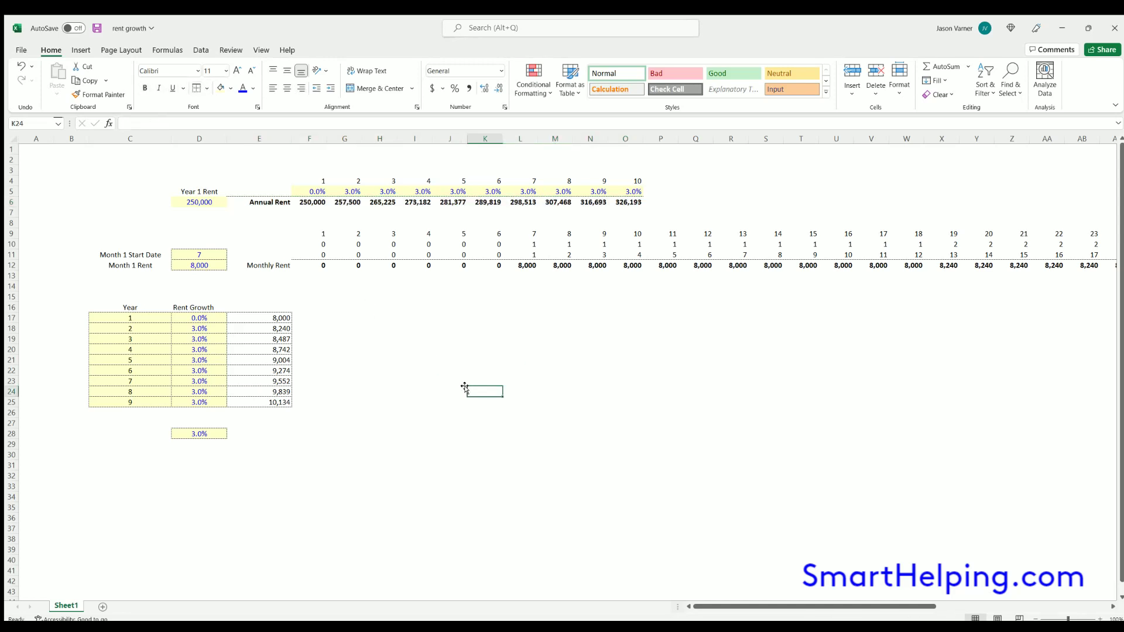
left_click(188, 432)
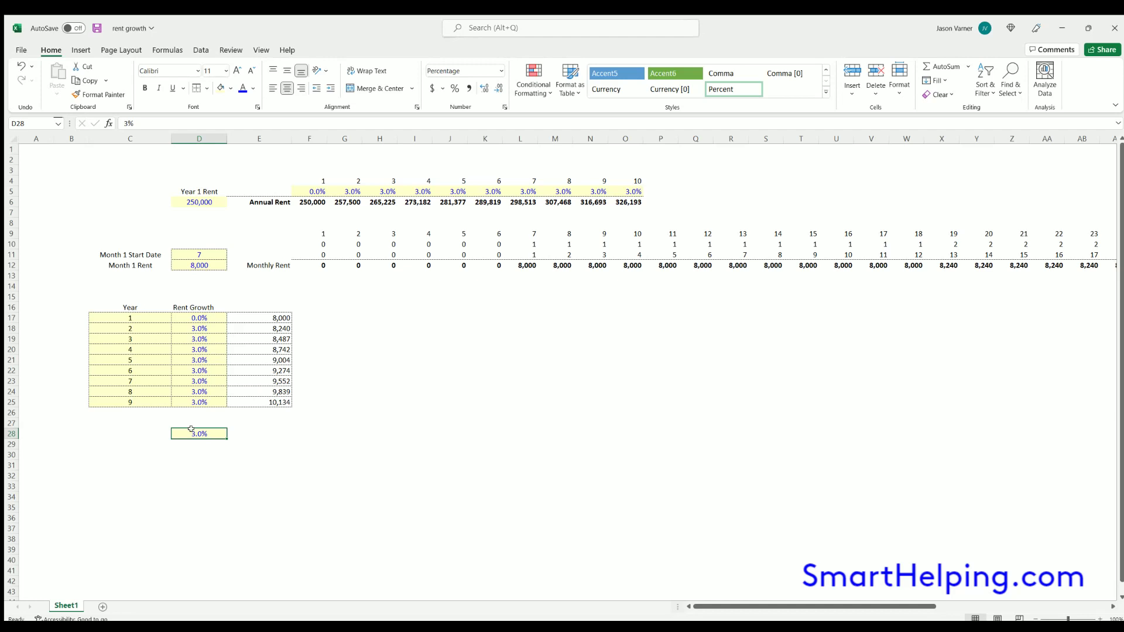
left_click(585, 434)
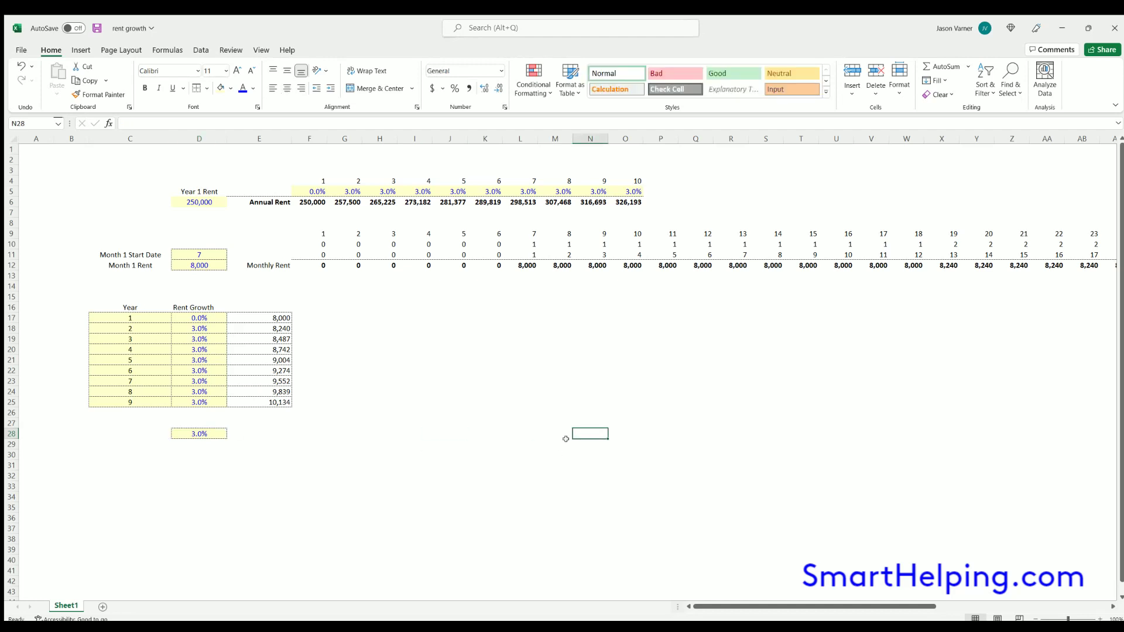
left_click(591, 377)
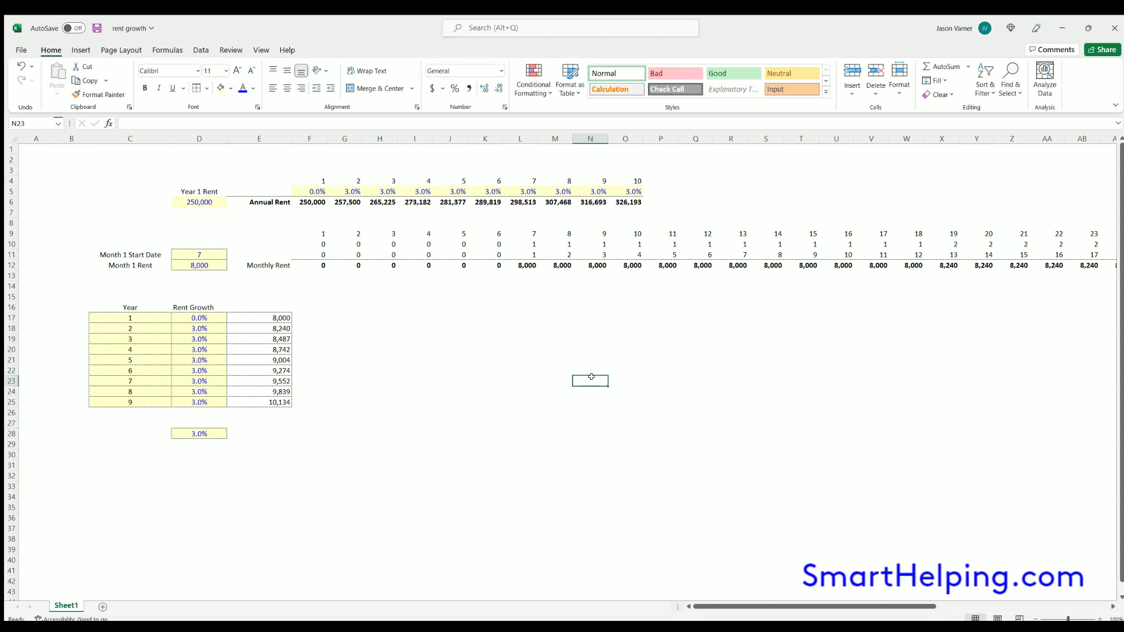
- Center the Rent Growth header in cell D16
left_click(198, 305)
left_click(287, 88)
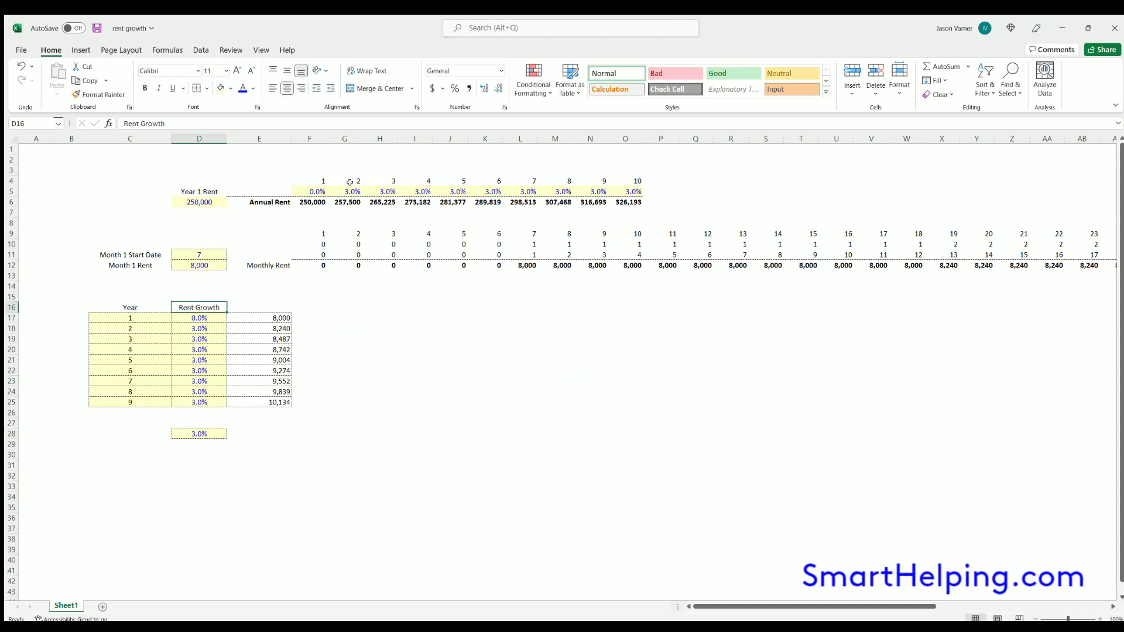
left_click(577, 400)
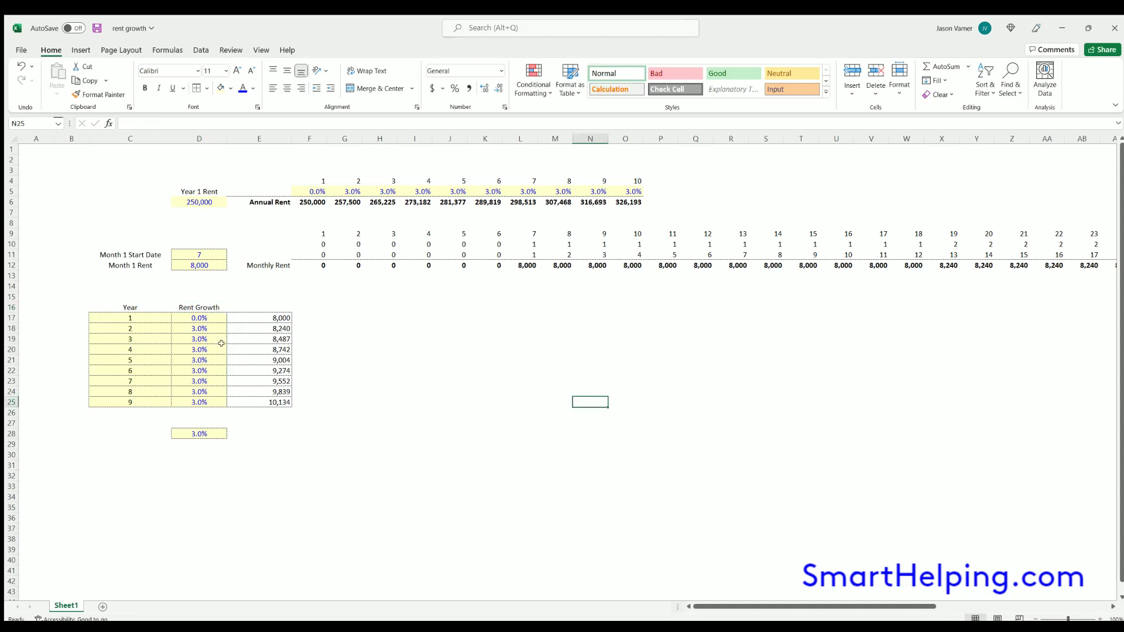
- Copy the rent growth table C16:E25 and paste it below, starting at cell C28
left_click_drag(199, 318, 202, 402)
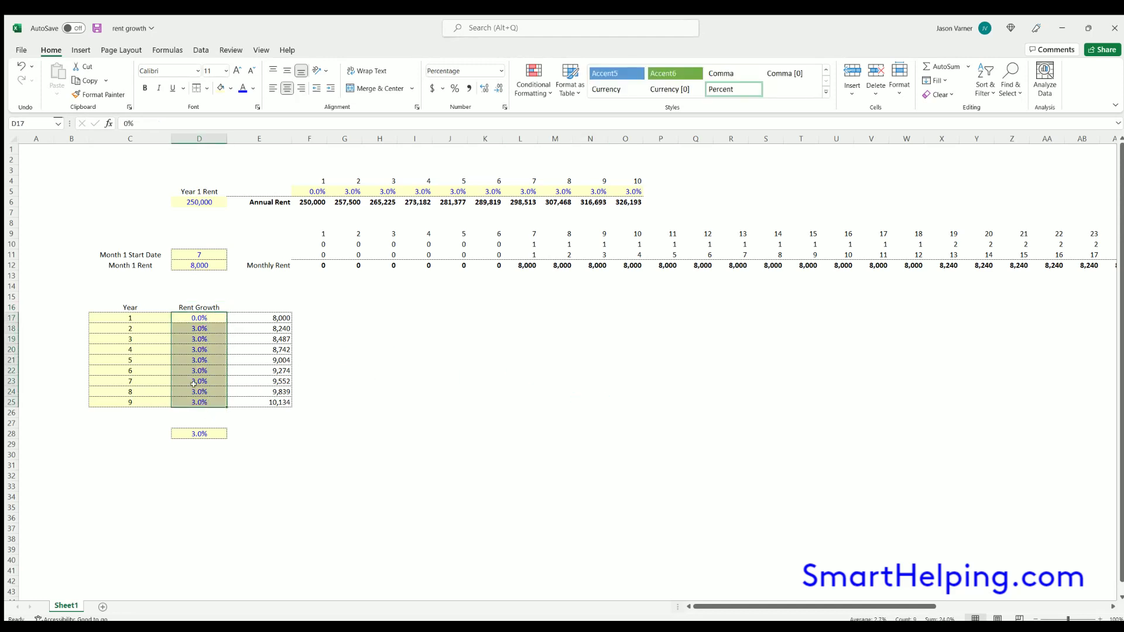
left_click_drag(120, 306, 276, 403)
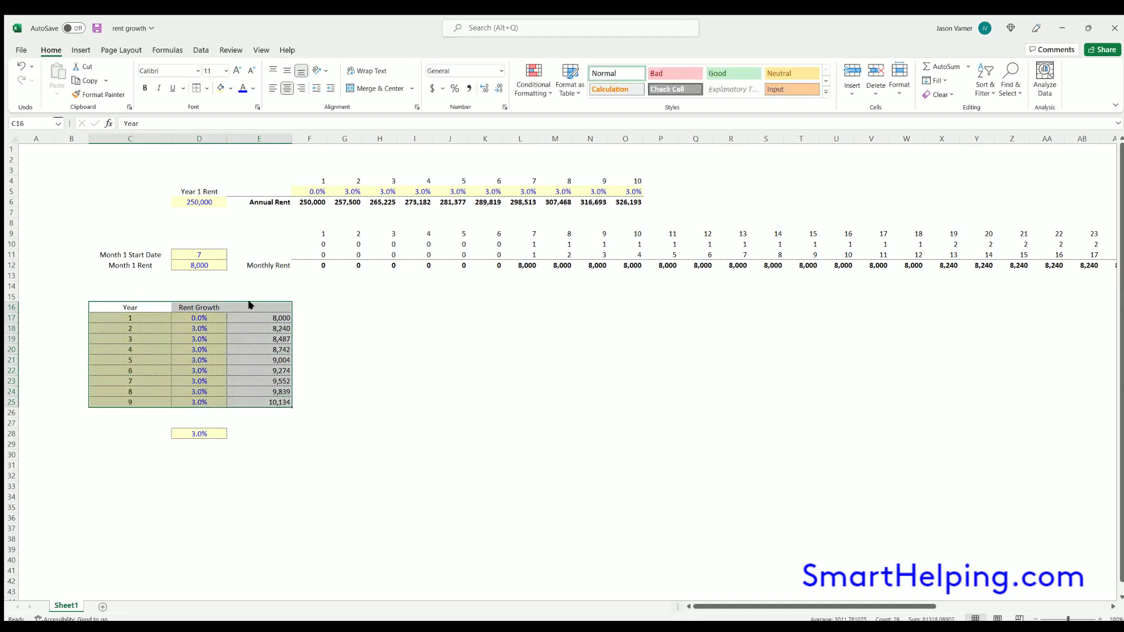
key("ctrl+c")
left_click(117, 433)
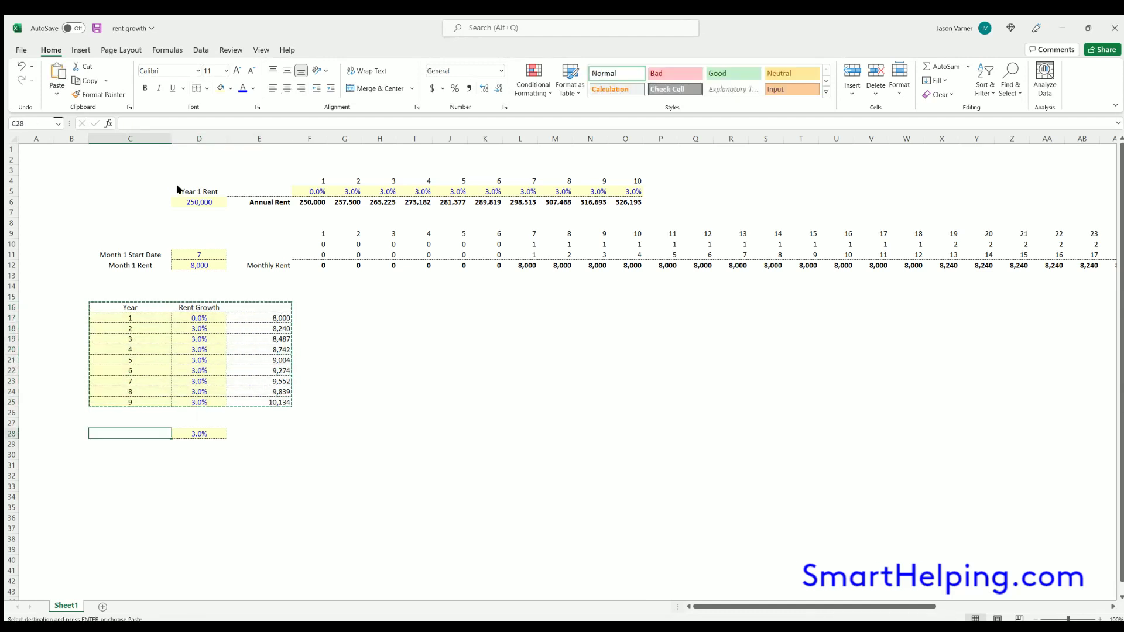
key("ctrl+v")
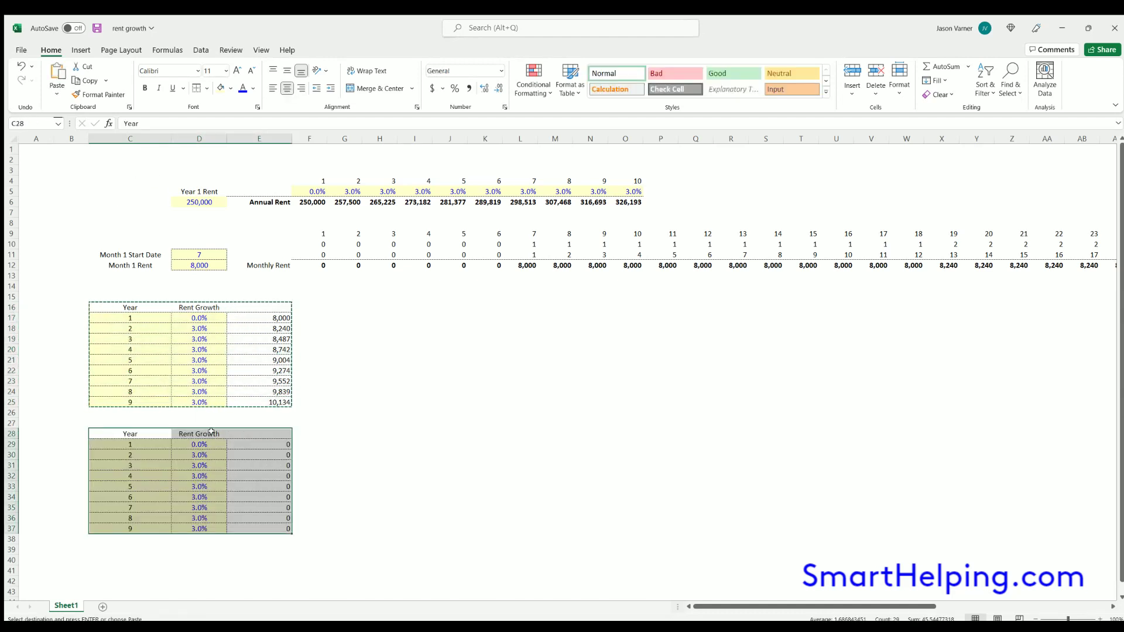
- Clear the rent values and borders from E28:E37 beside the copied growth table
left_click_drag(199, 434, 199, 444)
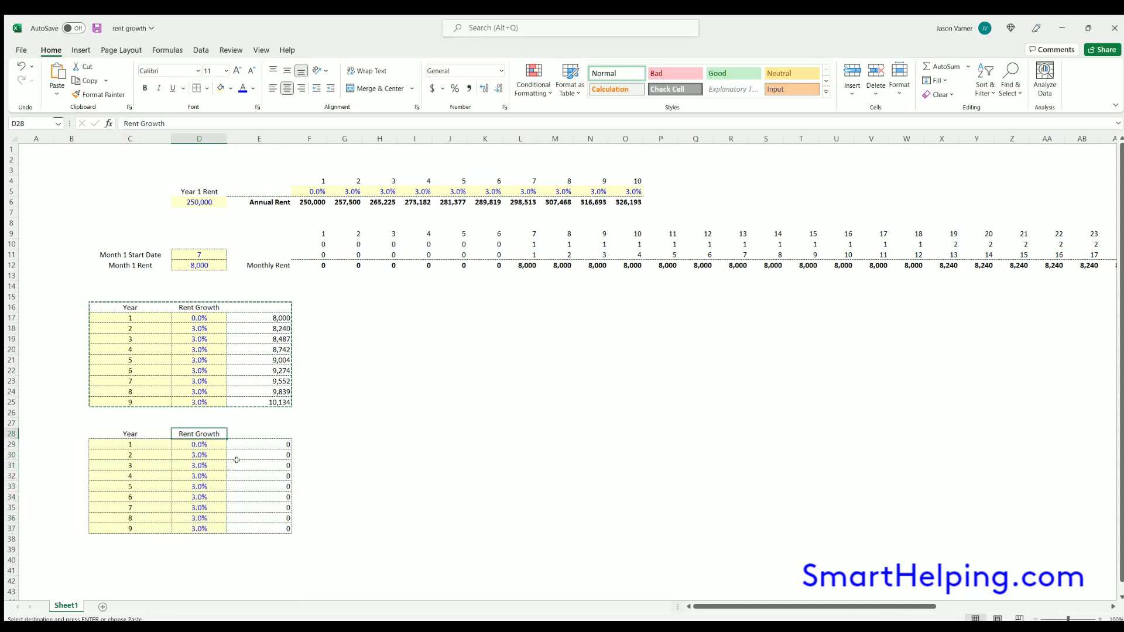
key("Right")
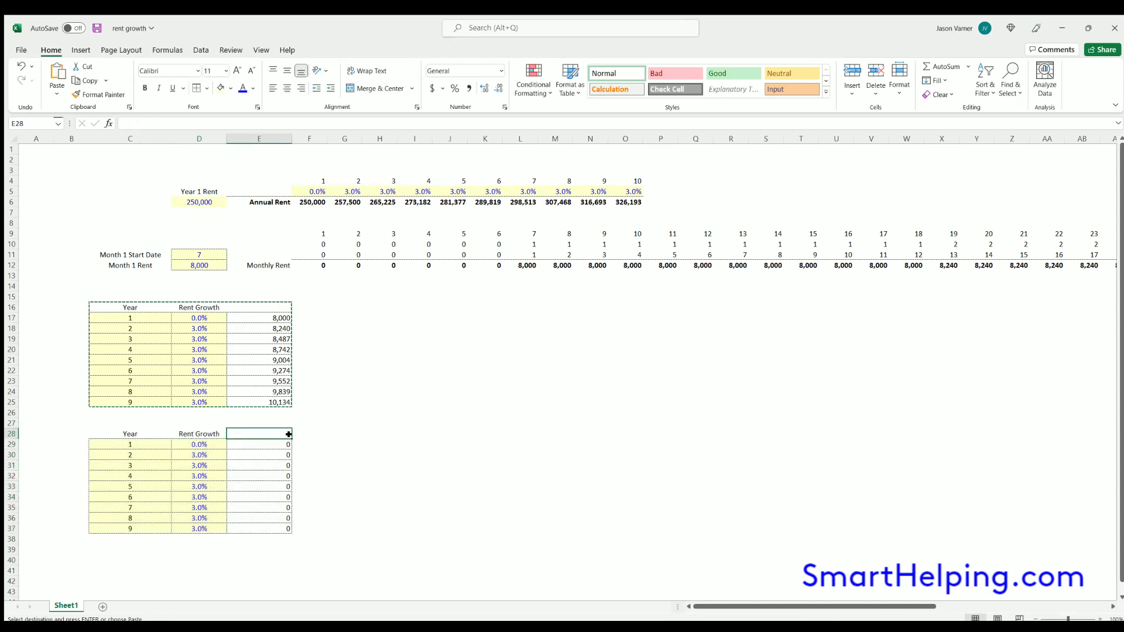
left_click_drag(286, 434, 271, 530)
key("Delete")
left_click(414, 518)
- Examine the yearly growth rates in D29:D37 of the copied table and the empty column beside them
left_click_drag(199, 444, 199, 455)
left_click_drag(198, 508, 199, 529)
key("Down")
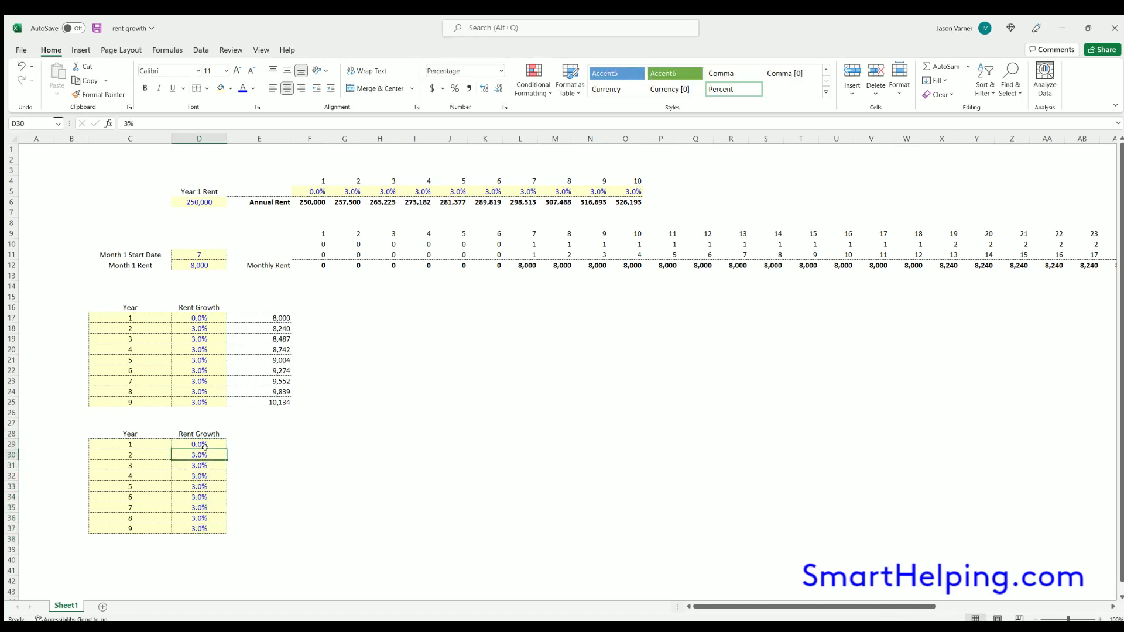
left_click(242, 440)
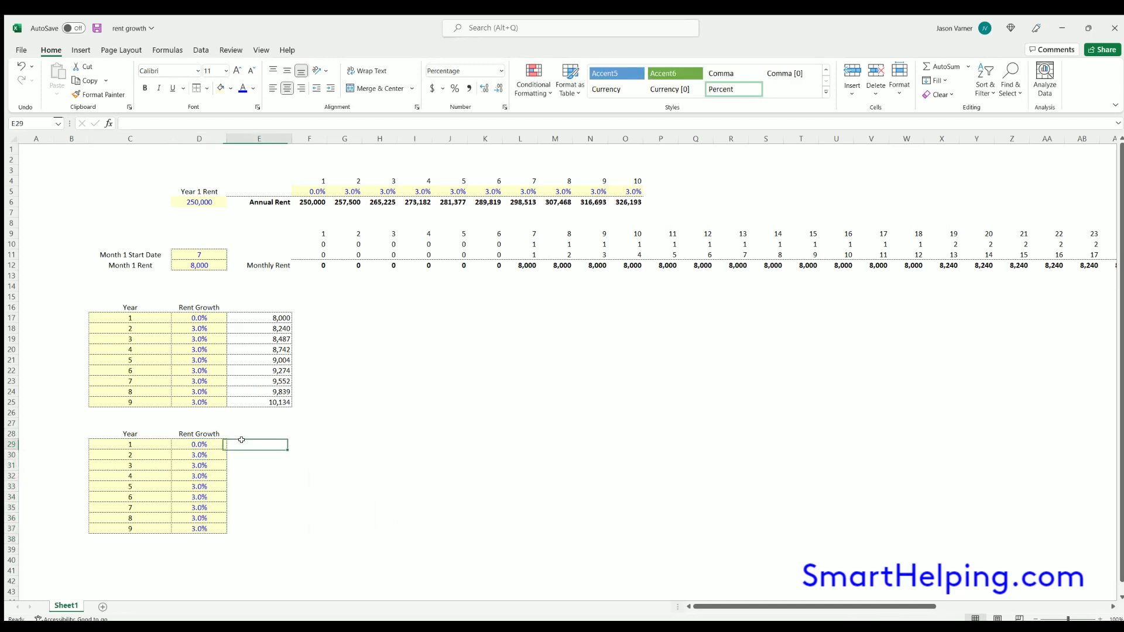
left_click(206, 443)
key("Down")
key("Down")
key("Down")
key("Down")
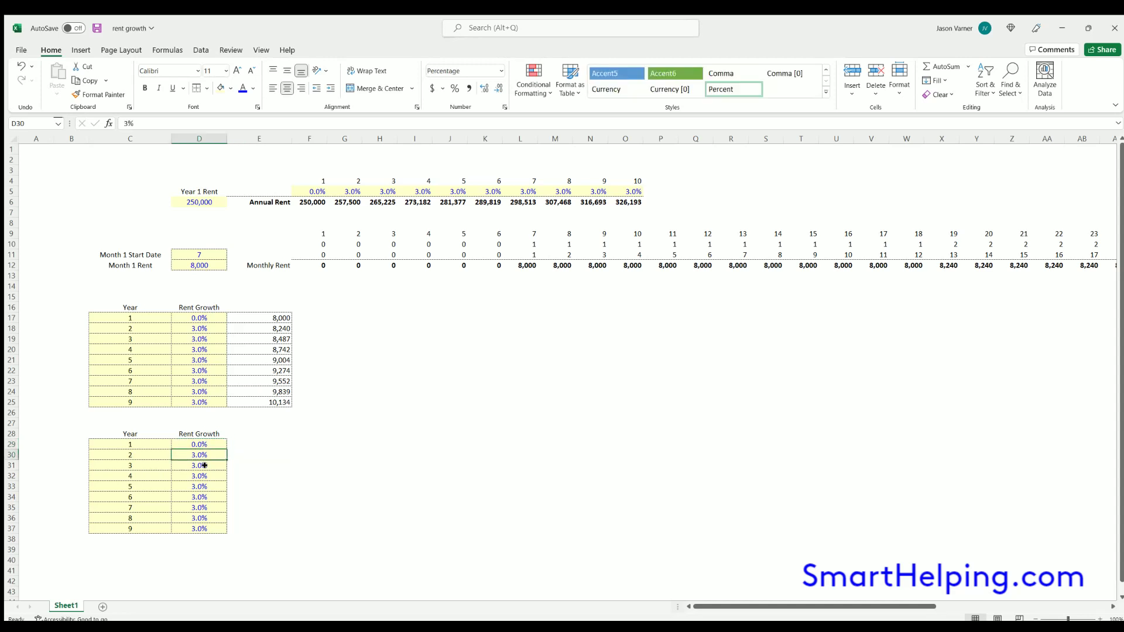
left_click(238, 439)
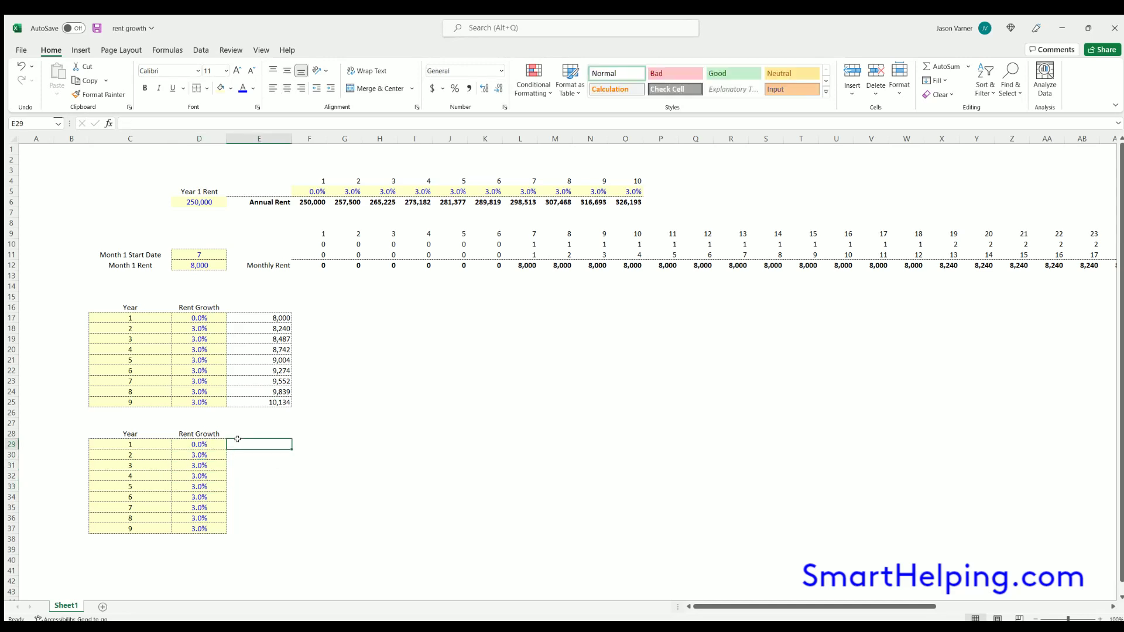
key("Down")
key("Down")
key("Down")
key("Down")
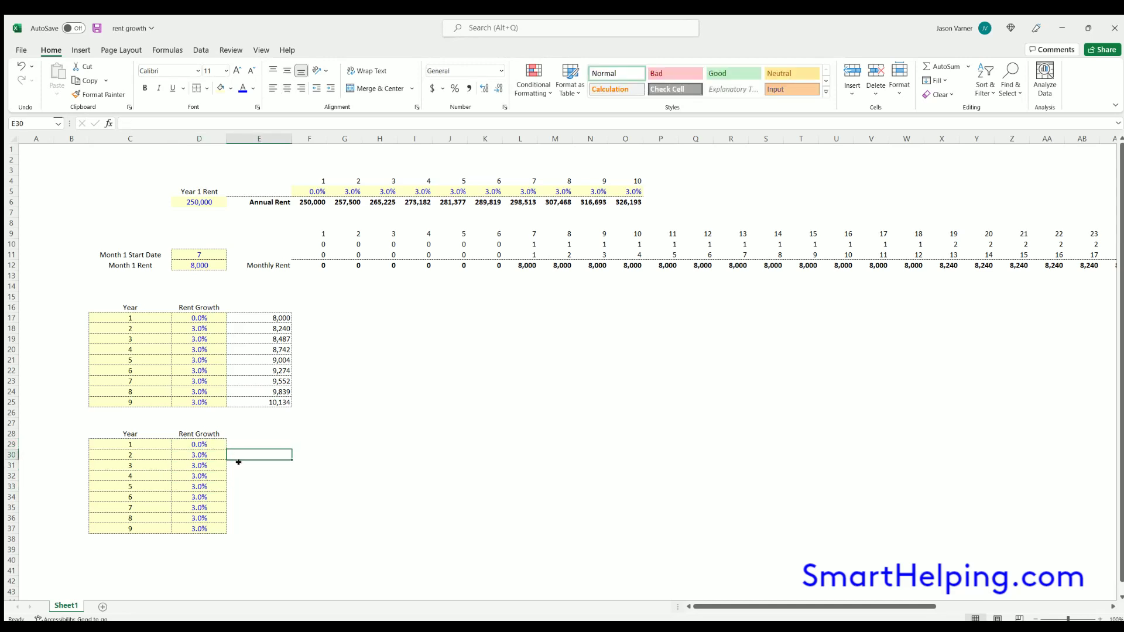
left_click(199, 454)
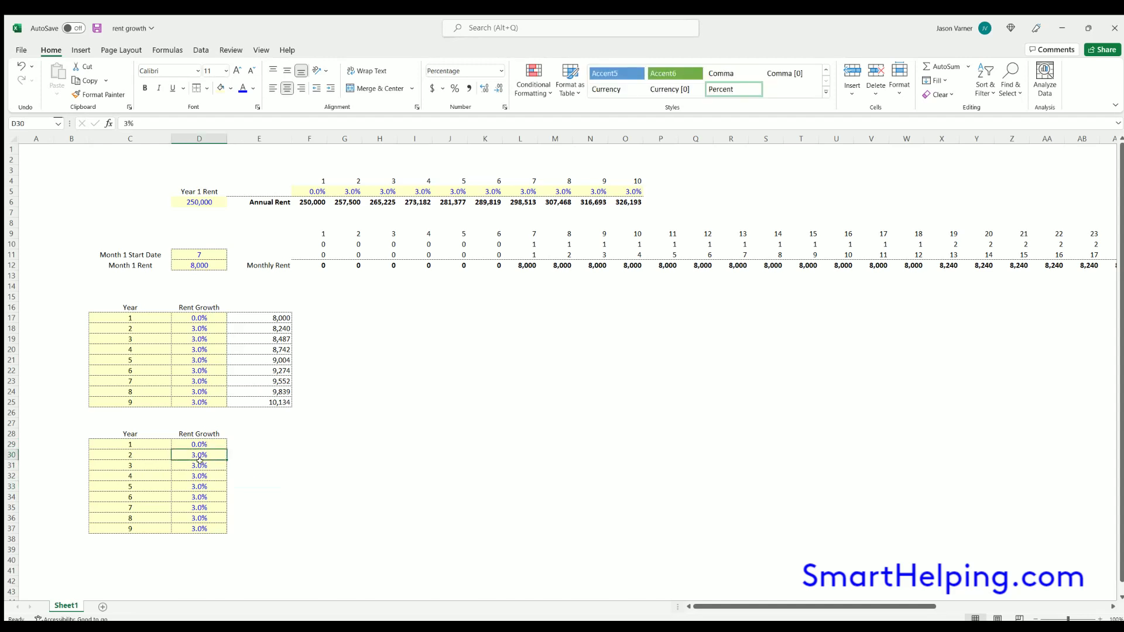
left_click(242, 455)
left_click(244, 440)
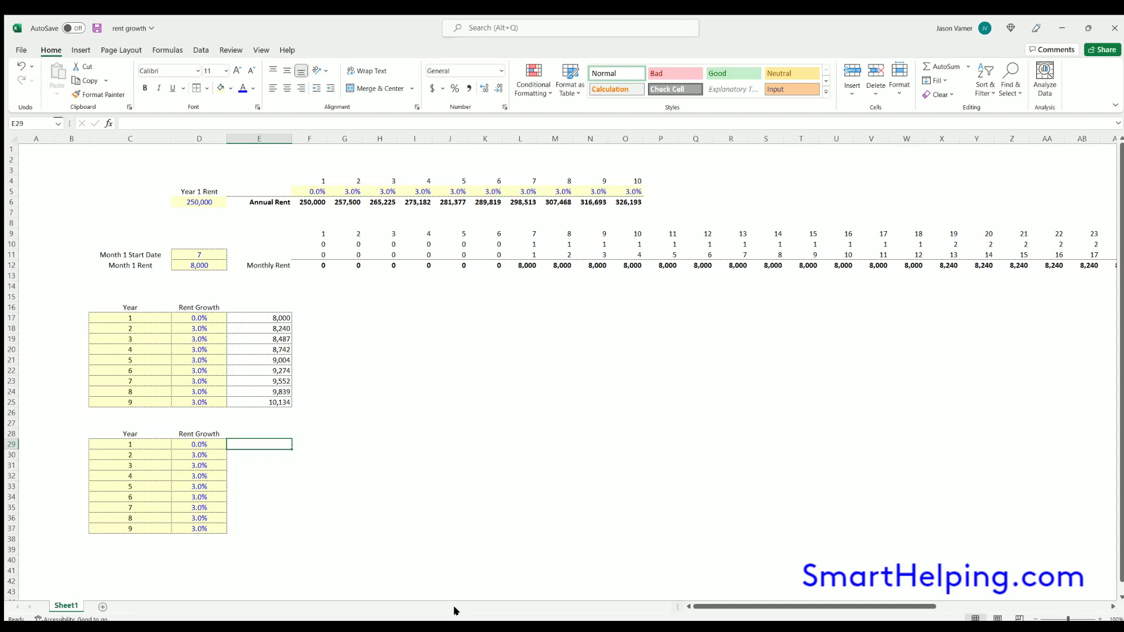
- Enter the formula =1/(1+D30)^(1/12)-1 in cell E30 to convert the year 2 growth rate to a monthly rate
key("Down")
type("=")
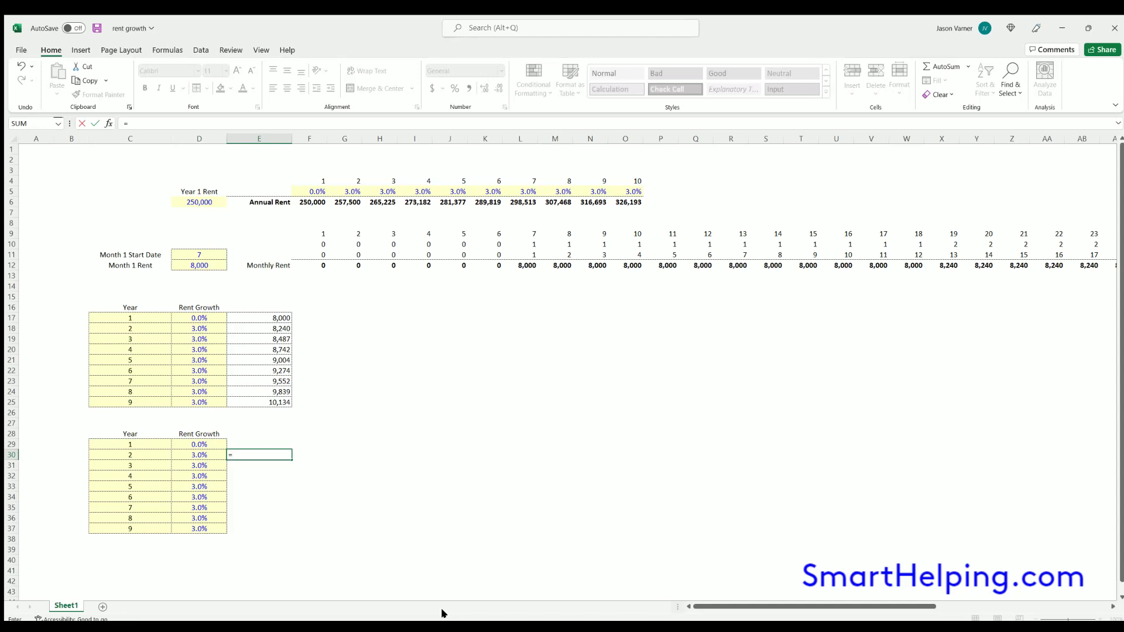
type("1/(1+")
left_click(173, 459)
type("_^")
key("BackSpace")
key("BackSpace")
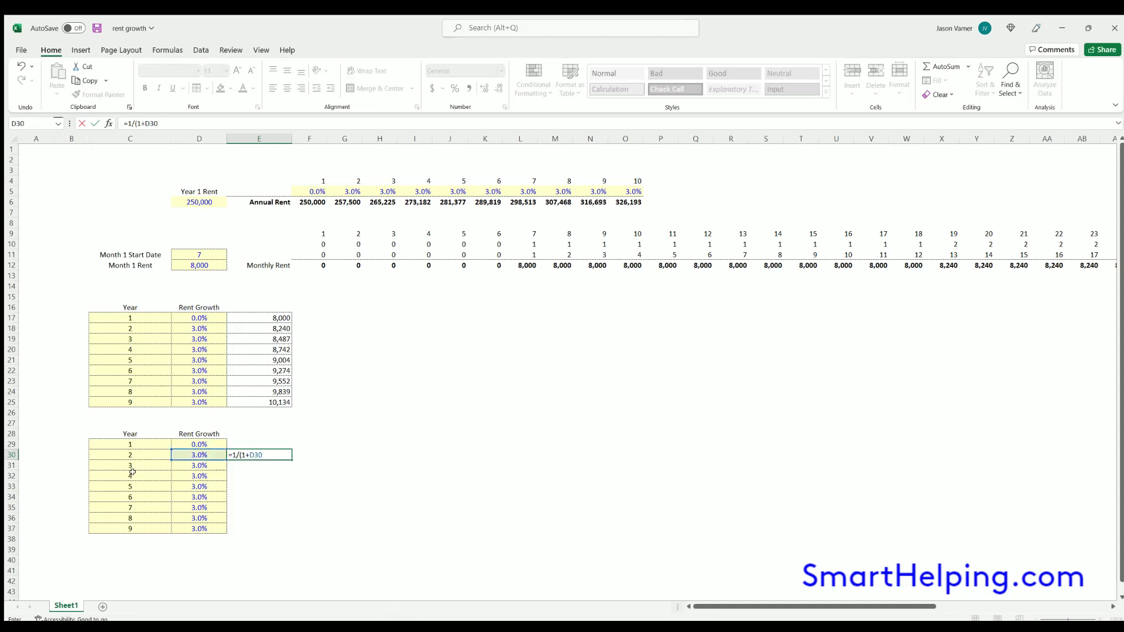
type(")^(1/12)-")
key("Return")
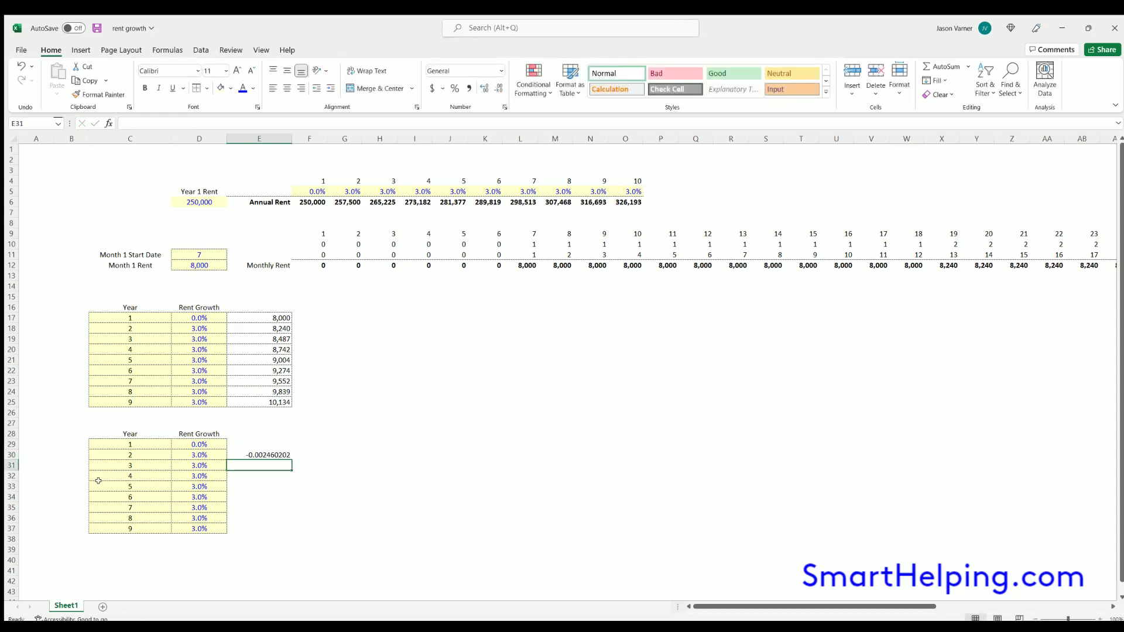
- Format cell E30 as a percentage with two decimal places and center it
left_click(246, 455)
left_click(454, 89)
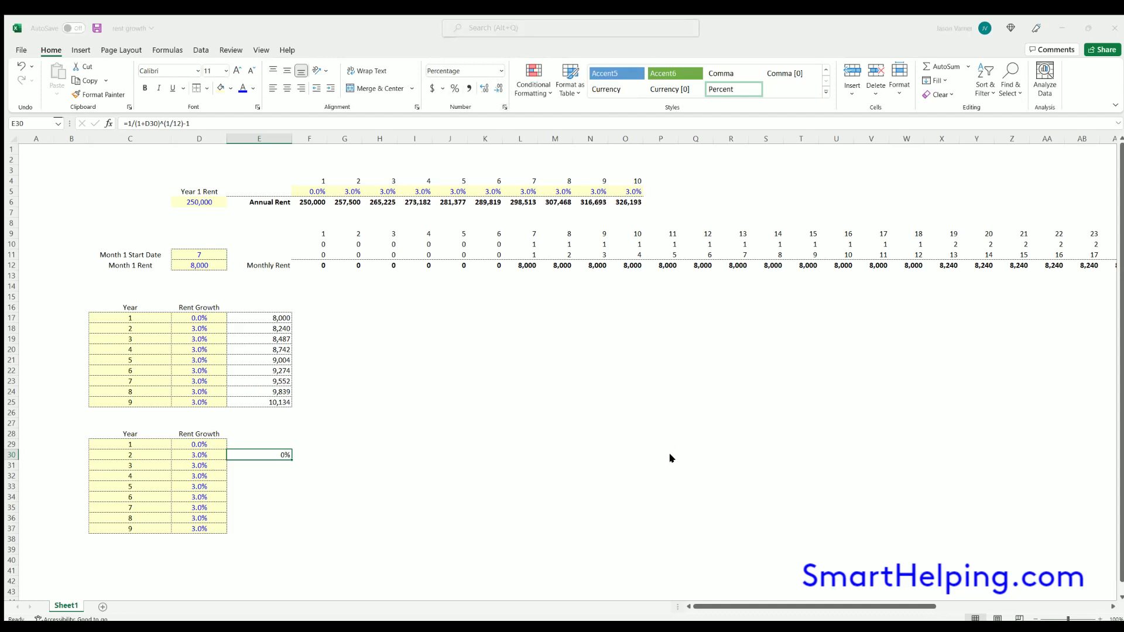
left_click(287, 88)
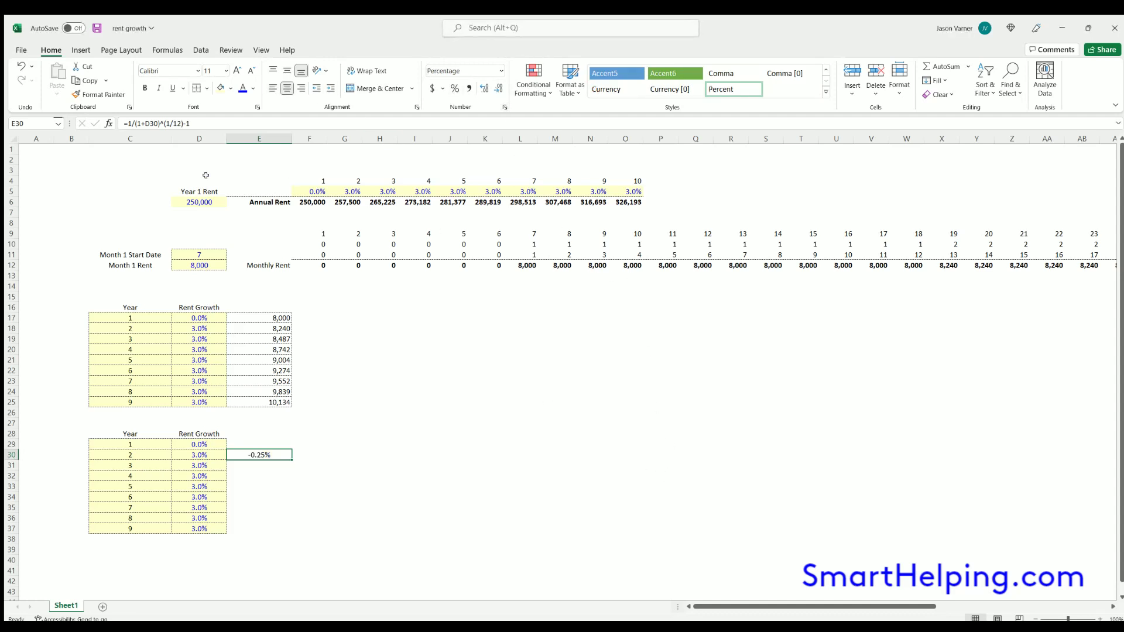
- Correct the monthly growth formula in E30 to =(1+D30)^(1/12)-1 by removing the leading 1/
left_click(134, 123)
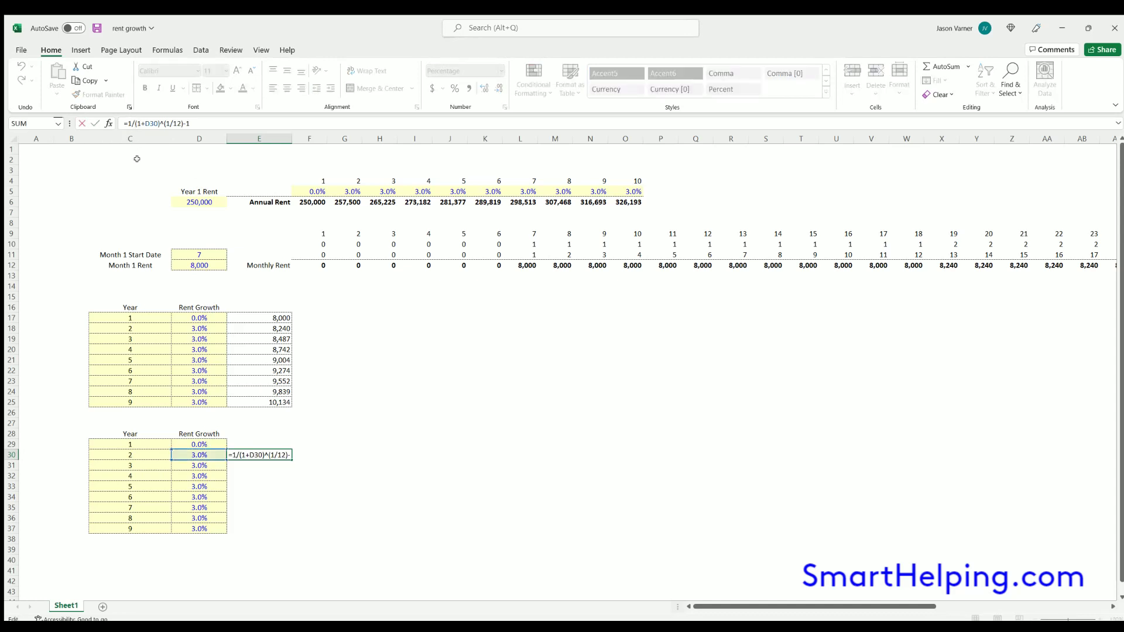
key("BackSpace")
key("BackSpace")
key("Return")
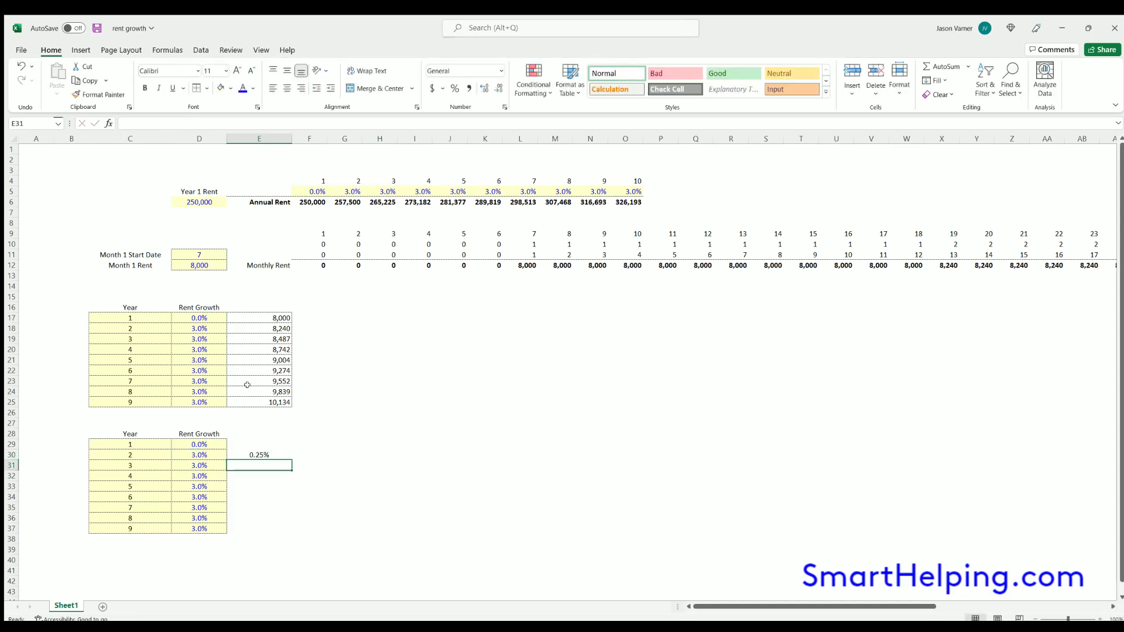
- Fill I30:I41 with the month numbers 1 to 12
left_click(404, 454)
type("1")
key("Return")
type("2")
key("Return")
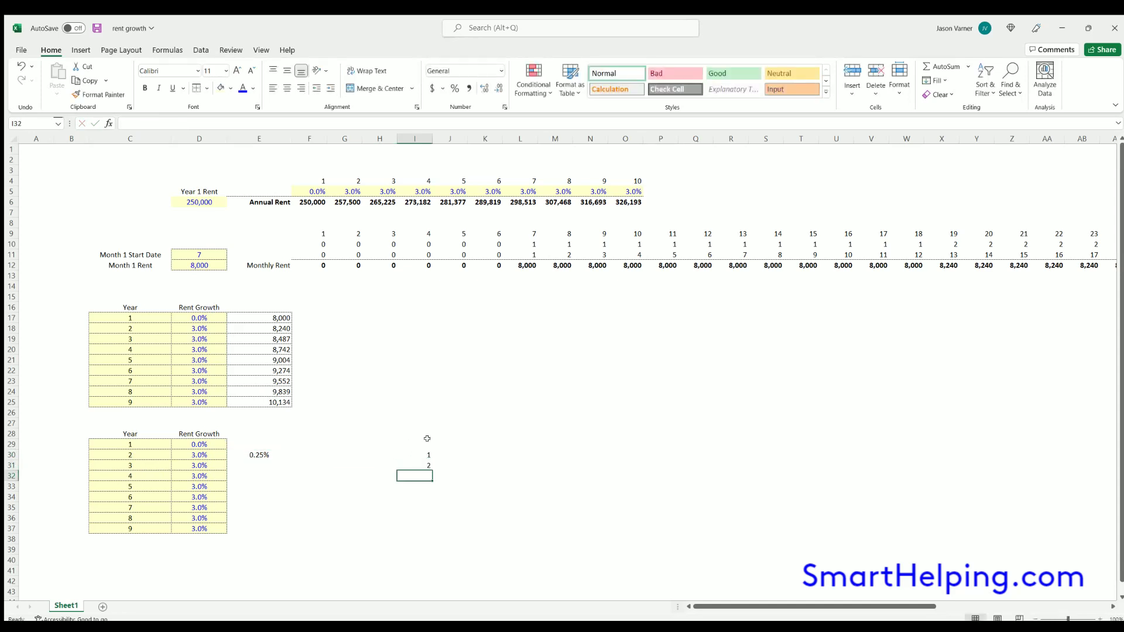
left_click_drag(423, 451, 430, 467)
left_click_drag(430, 571, 448, 569)
- Link cell J29 to the month 1 rent in D12 as the starting rent
left_click(444, 446)
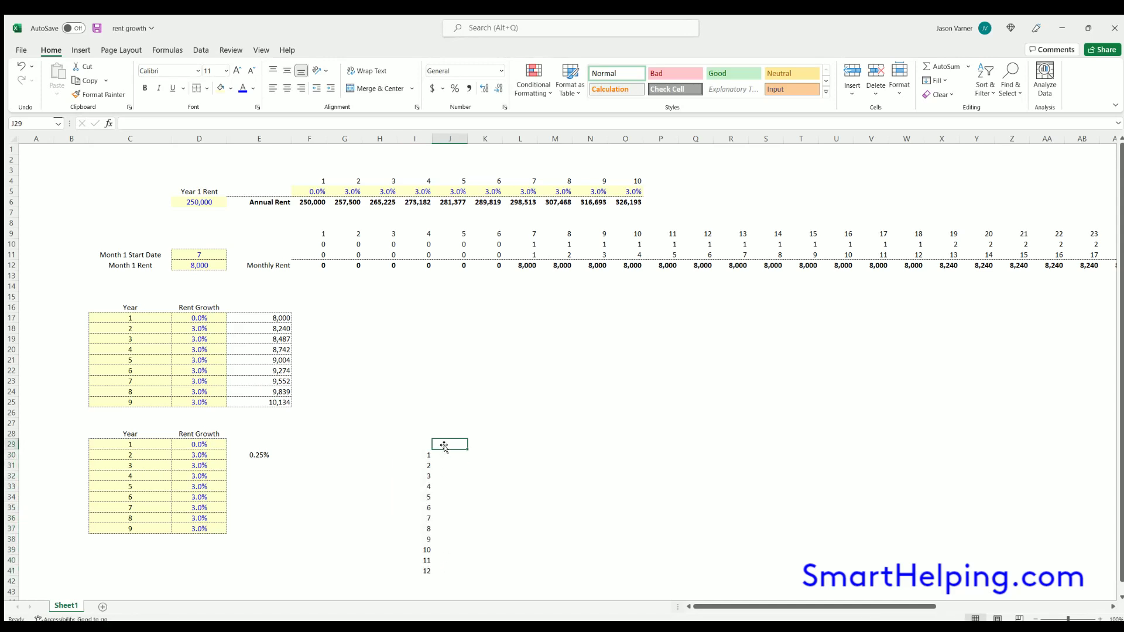
type("=")
left_click(199, 266)
key("Return")
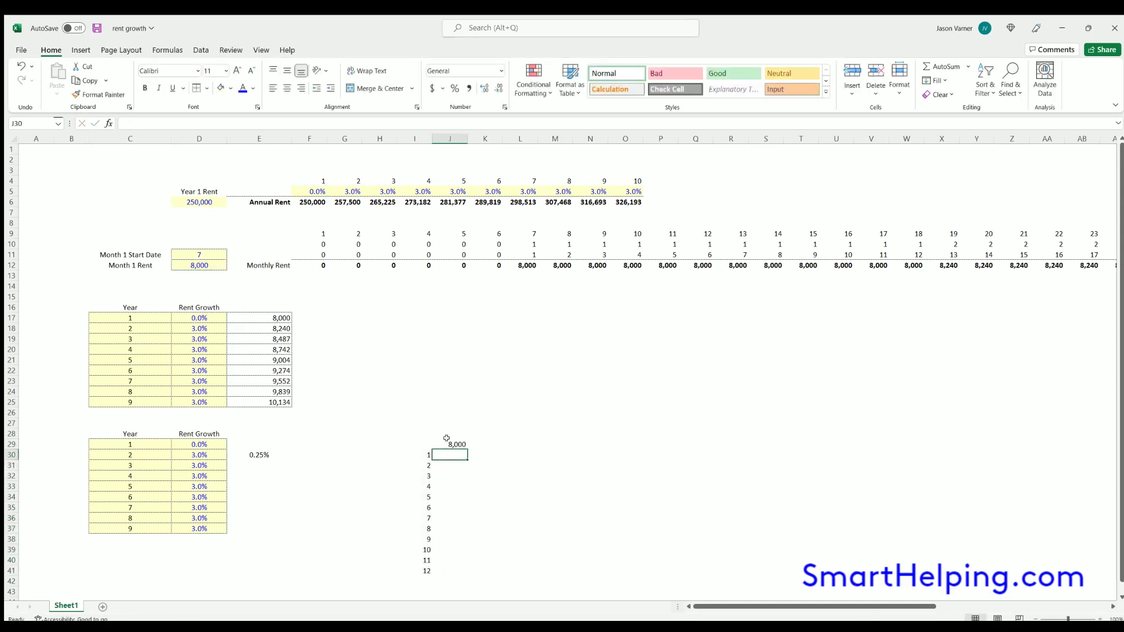
- Compound the rent monthly by entering =J29*E$30+J29 in J30 and filling it down through J41
type("=")
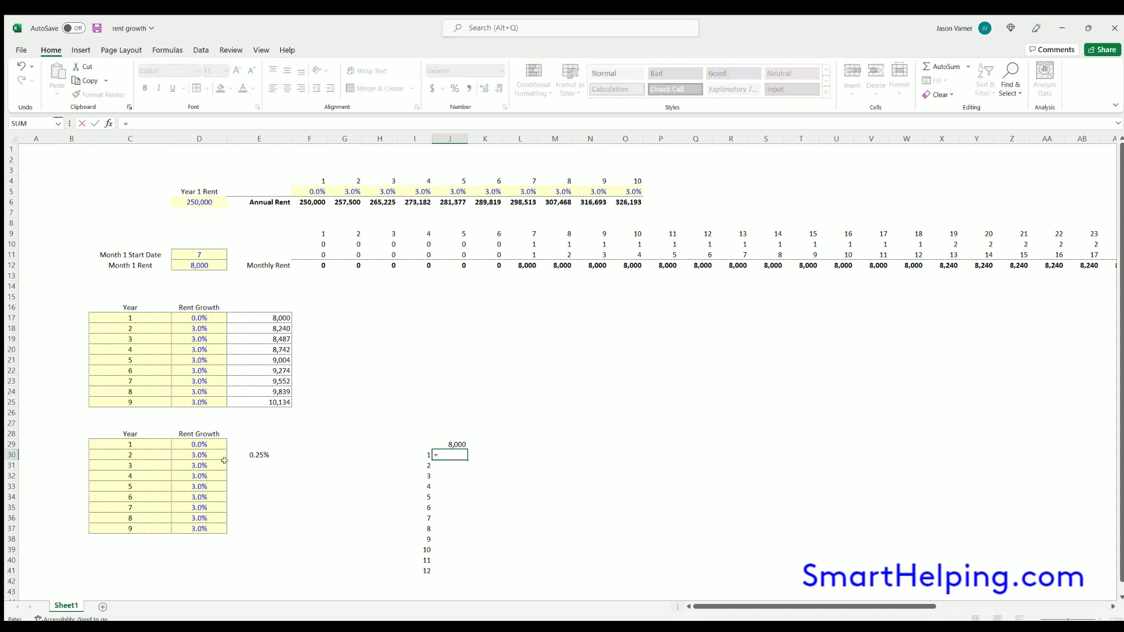
left_click(457, 443)
type("*")
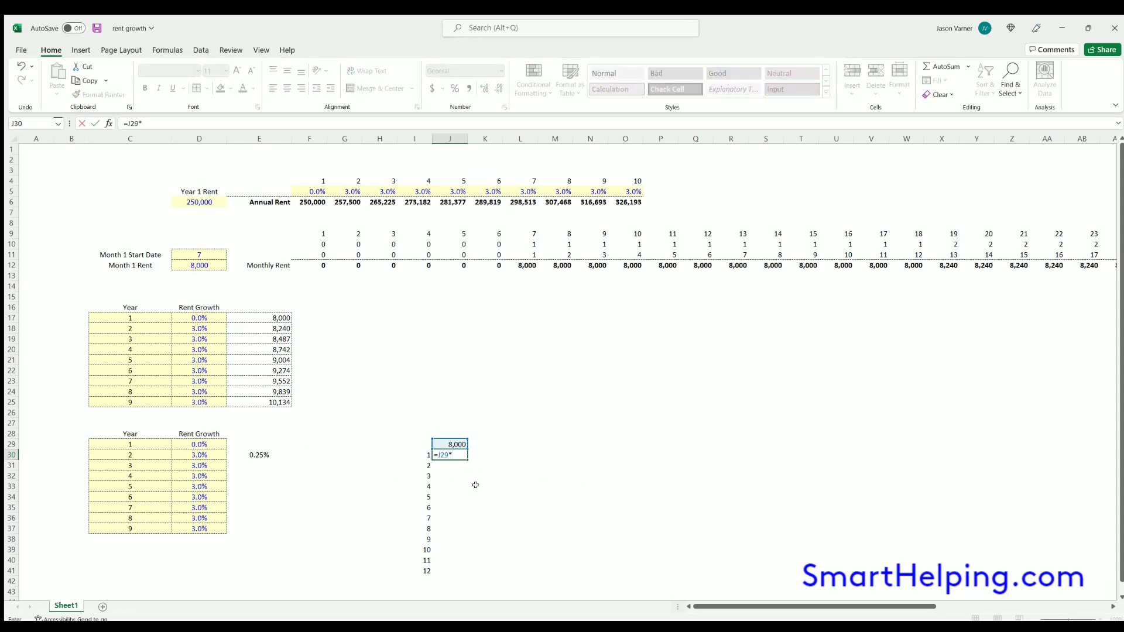
left_click(245, 453)
type("+")
left_click(451, 445)
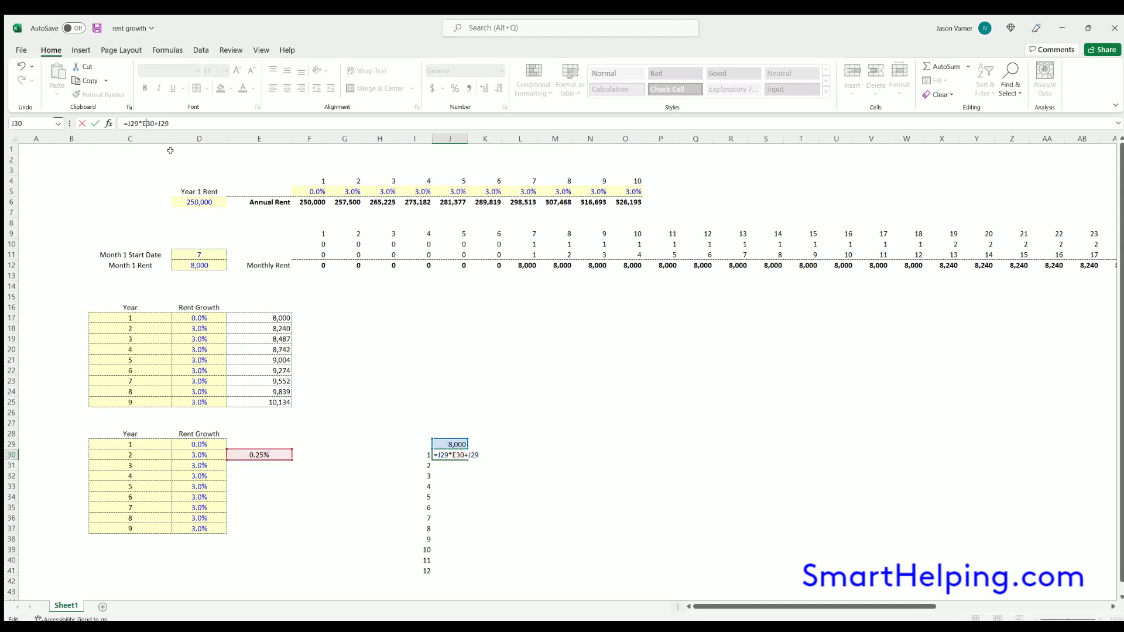
key("Return")
left_click_drag(452, 452, 456, 571)
key("ctrl+d")
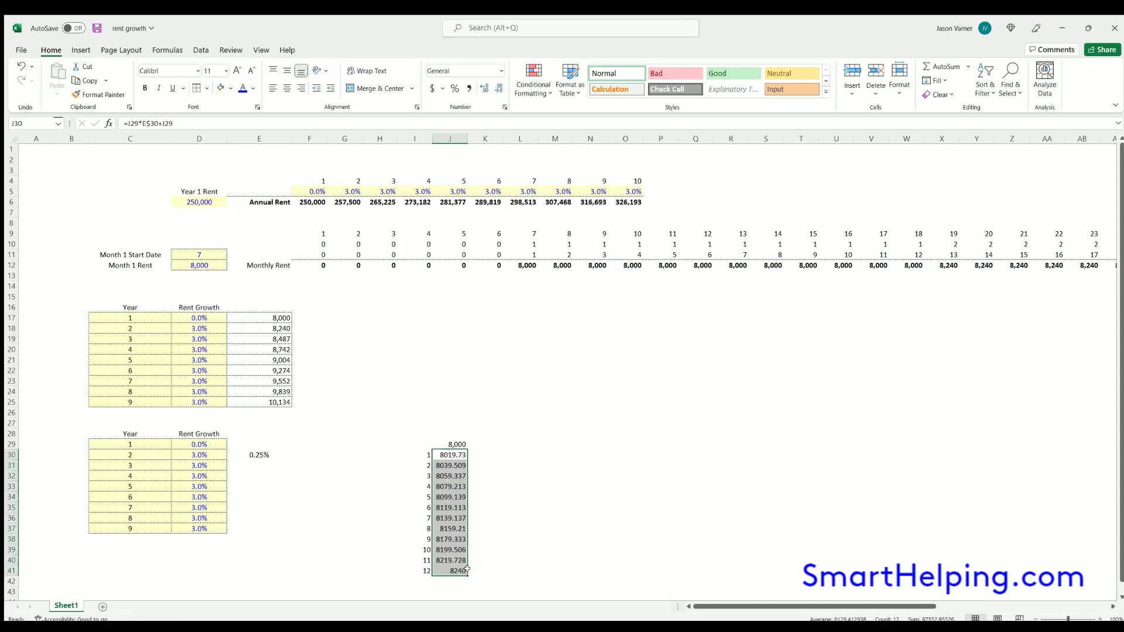
- Move the compounded rent series in J29:J41 down one row so the starting rent sits beside month 1
left_click(453, 570)
left_click(940, 265)
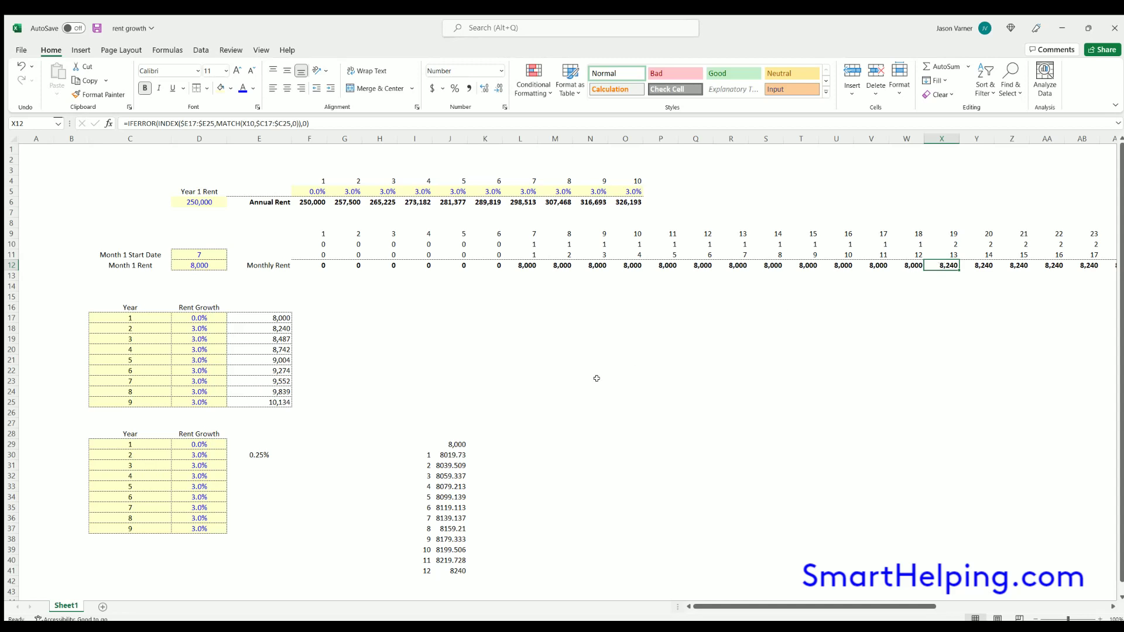
left_click_drag(451, 439, 452, 338)
scroll(538, 426, "down", 4)
left_click_drag(443, 402, 451, 456)
left_click(450, 465)
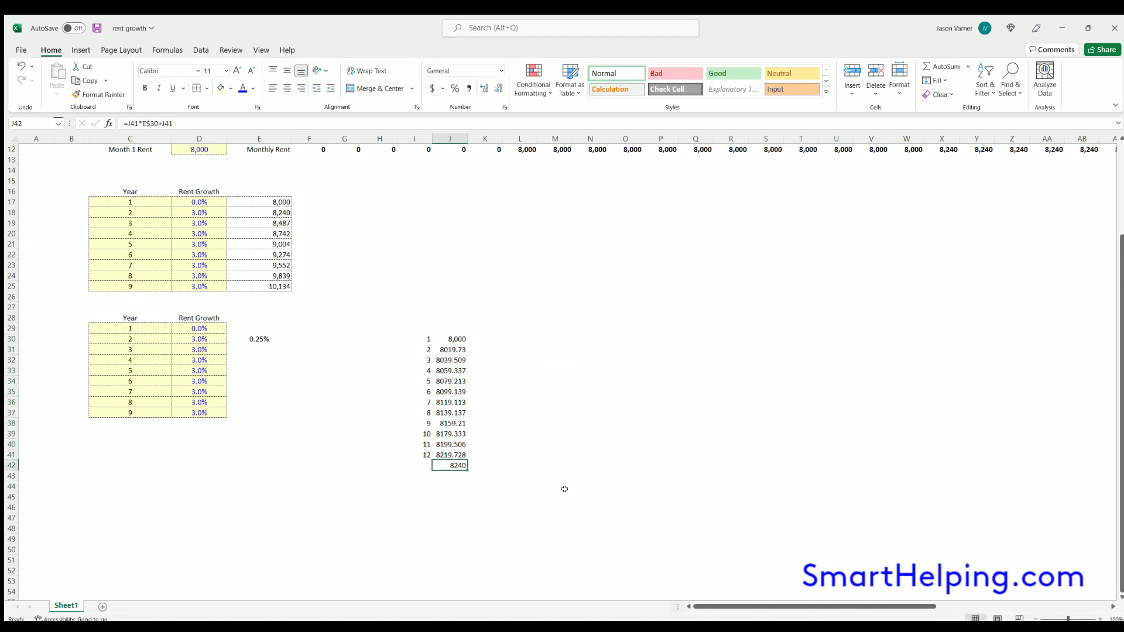
- Compare the month-by-month compounded rents in column J with the stepped-up monthly rent in X12
scroll(872, 265, "up", 4)
left_click(949, 265)
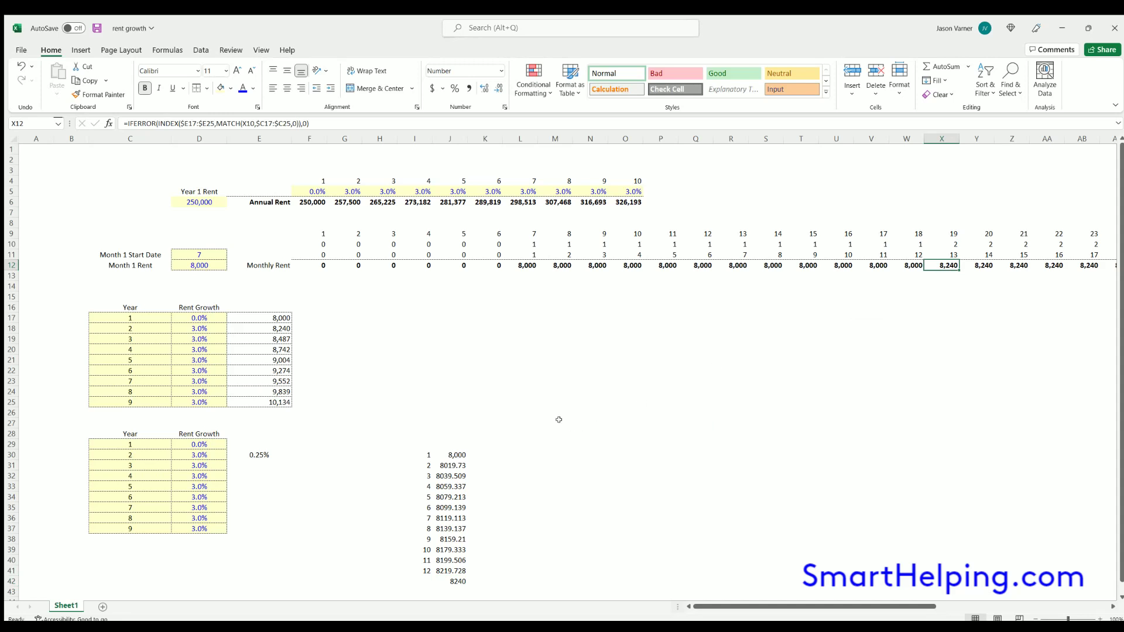
scroll(572, 422, "down", 4)
left_click(445, 338)
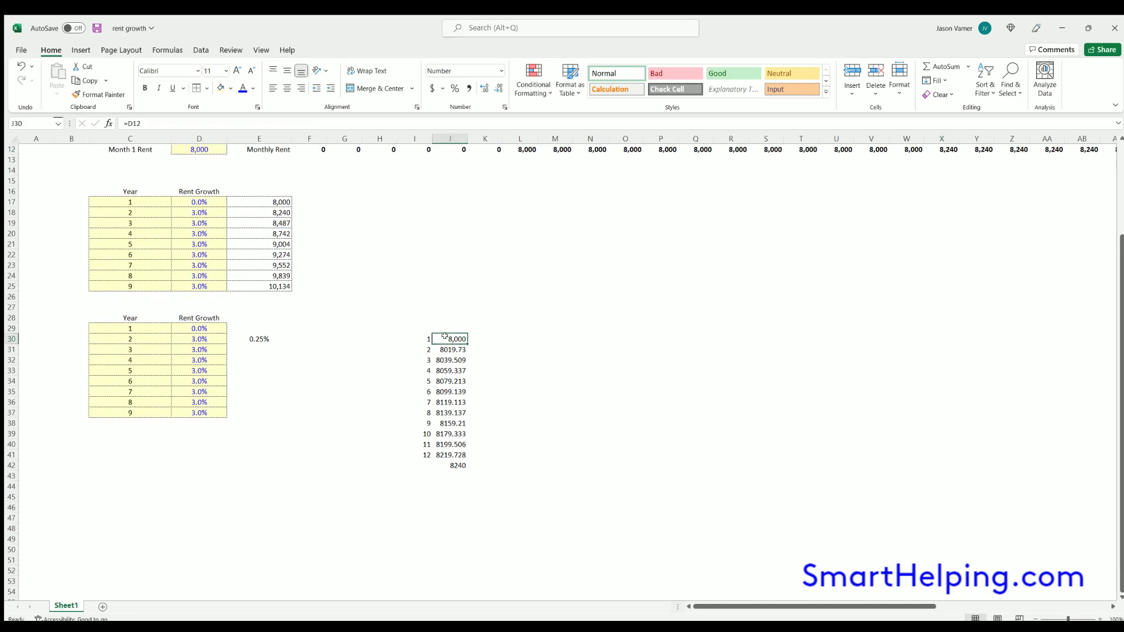
key("Down")
key("Down")
key("Down")
key("Down")
key("Down")
key("Down")
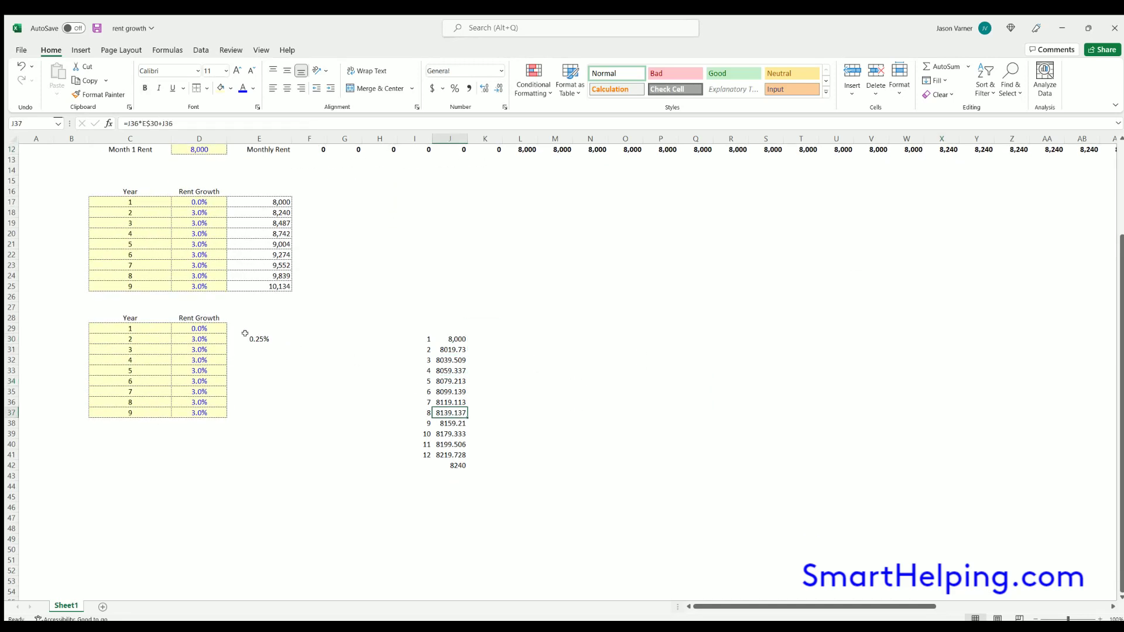
- Fill E30's monthly growth formula down to E37 and set annual growth to 4% for year 3, 2% for year 4 and 1% for years 5–9
left_click(246, 335)
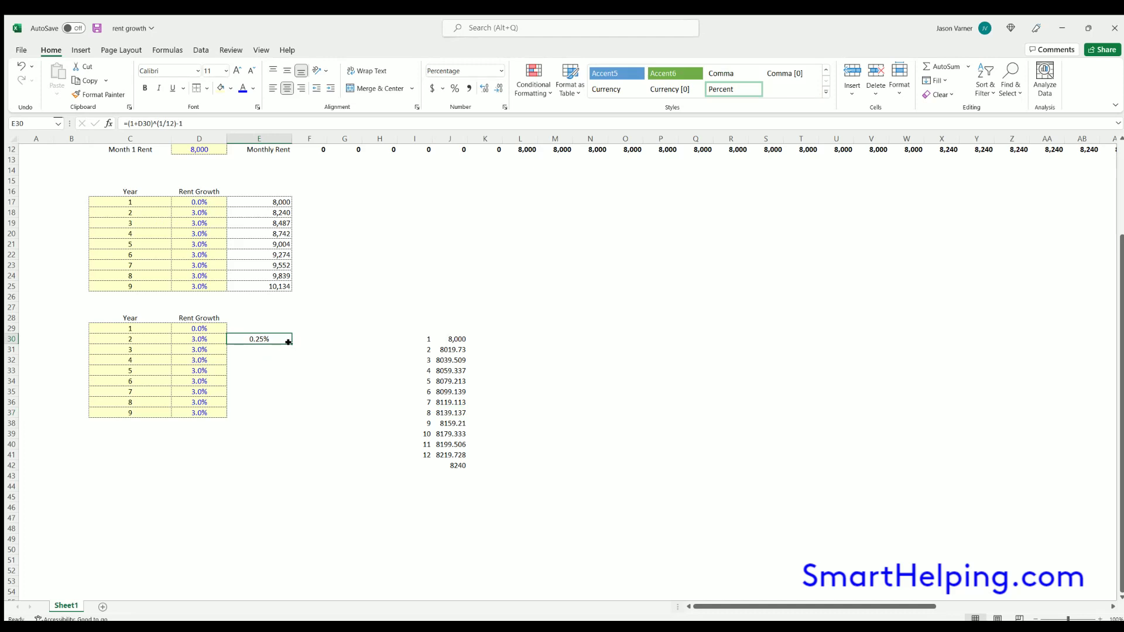
left_click_drag(288, 342, 275, 413)
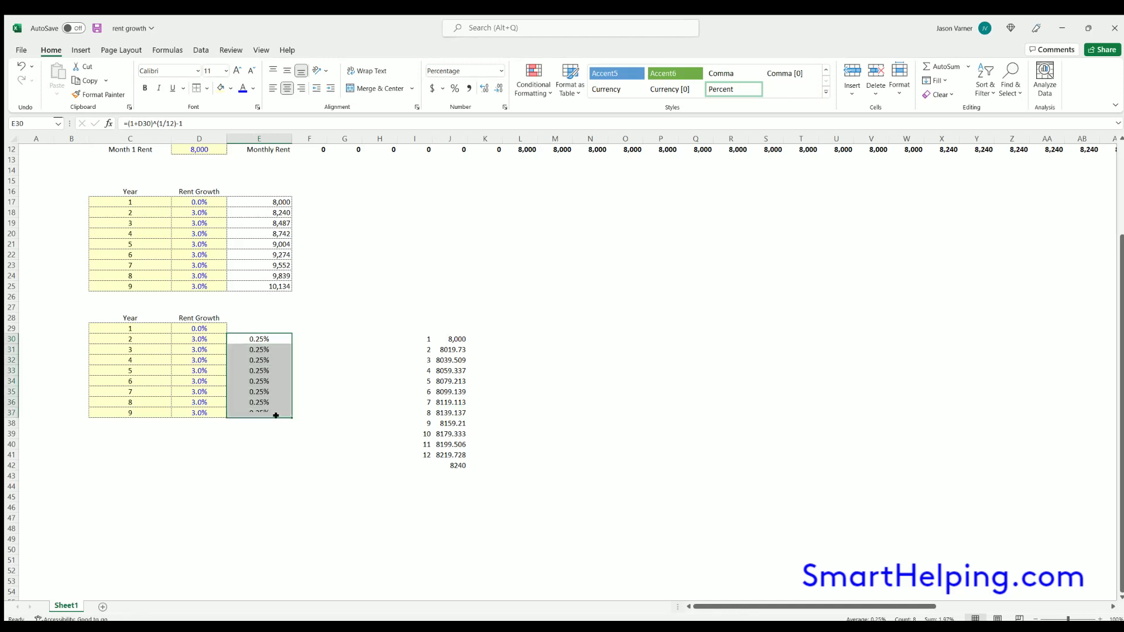
left_click(196, 350)
type("4")
key("Return")
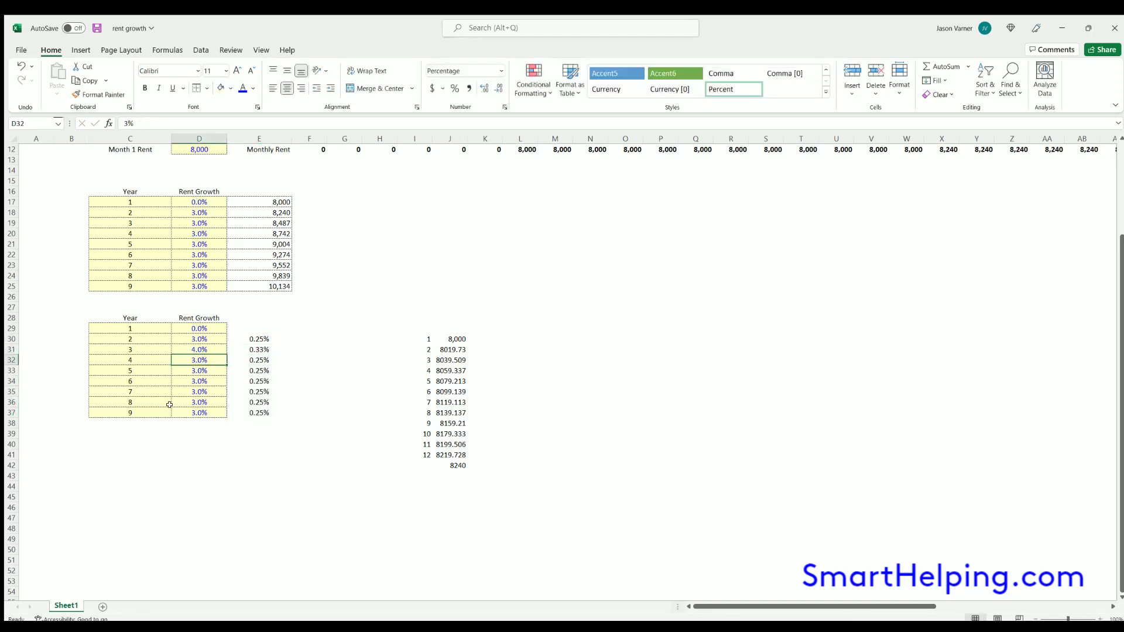
type("2 1 1 1 1 1")
- Examine the monthly growth rates in E30:E37 against their years and annual growth rates
left_click(258, 338)
left_click(255, 359)
left_click_drag(131, 325, 132, 413)
left_click(250, 337)
left_click(252, 350)
left_click(253, 360)
left_click(254, 371)
left_click(258, 413)
left_click(201, 339)
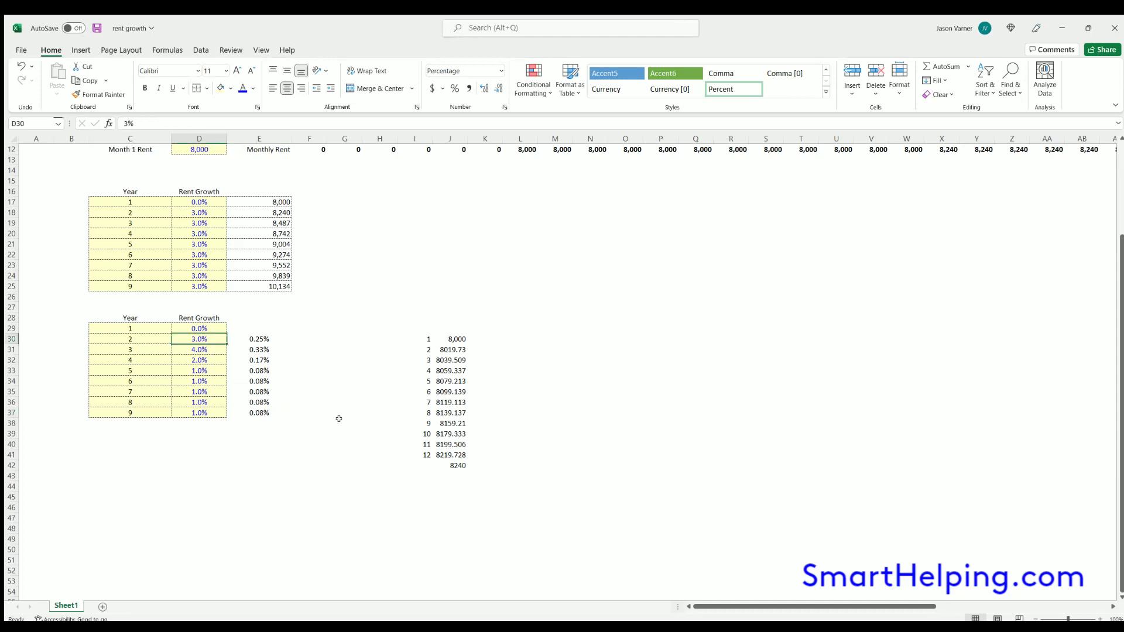
scroll(339, 419, "up", 4)
left_click_drag(267, 264, 761, 264)
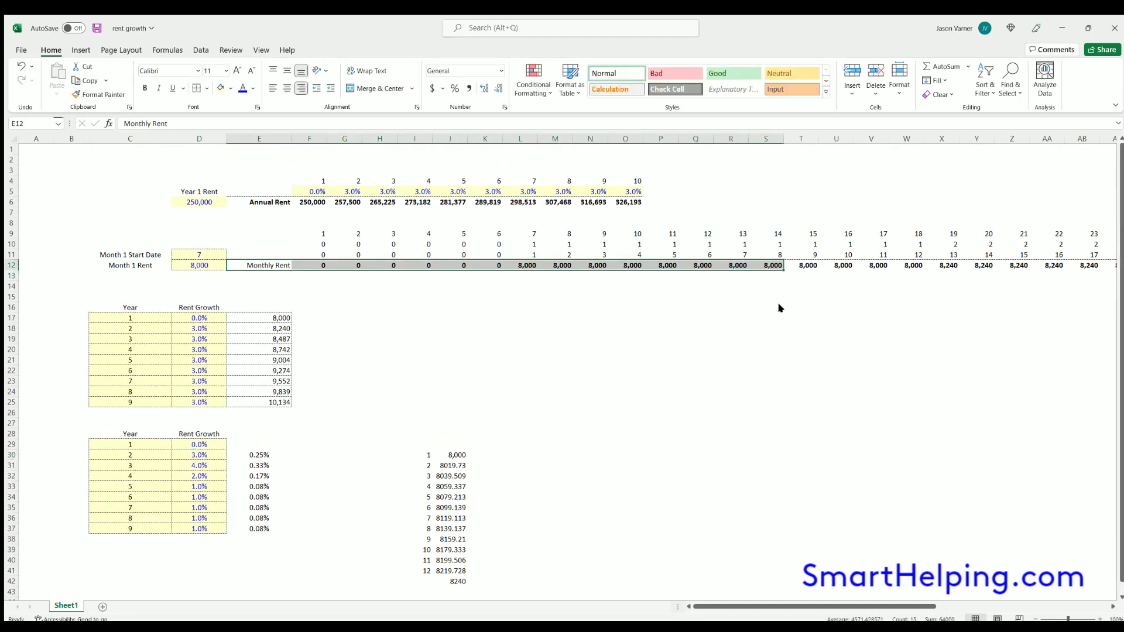
key("ctrl+c")
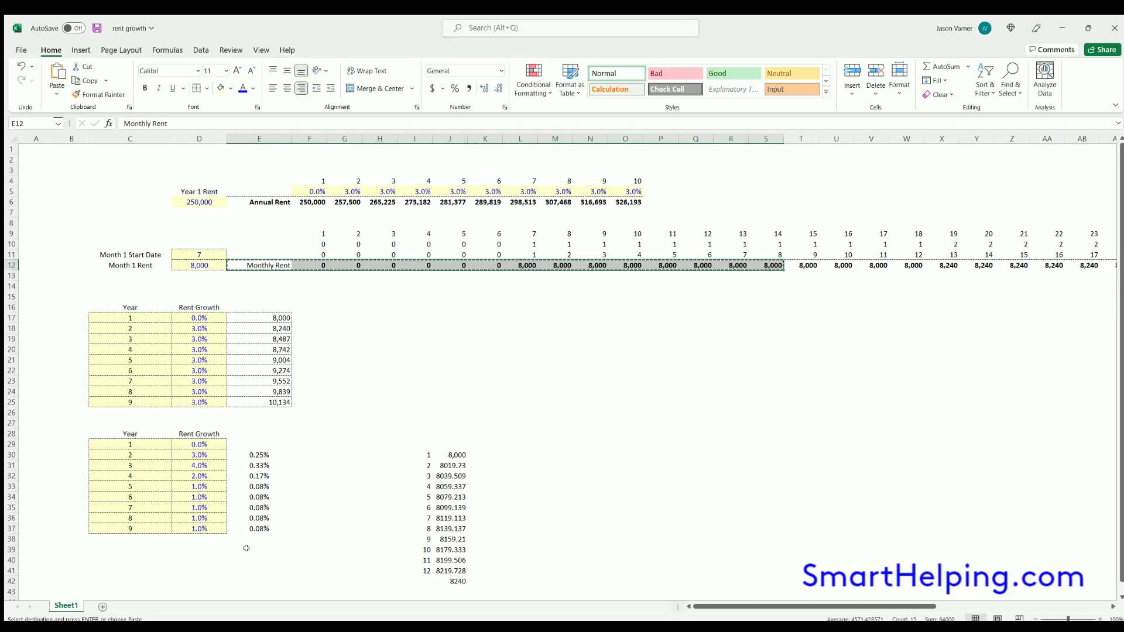
- Clear the compounded rent check values from J30:J42
left_click(444, 433)
mouse_move(467, 440)
left_mouse_down()
mouse_move(446, 571)
mouse_move(450, 436)
left_mouse_up()
- Copy the Monthly Rent label and schedule cells in E12:P12 to row 39, starting at E39
left_click(260, 265)
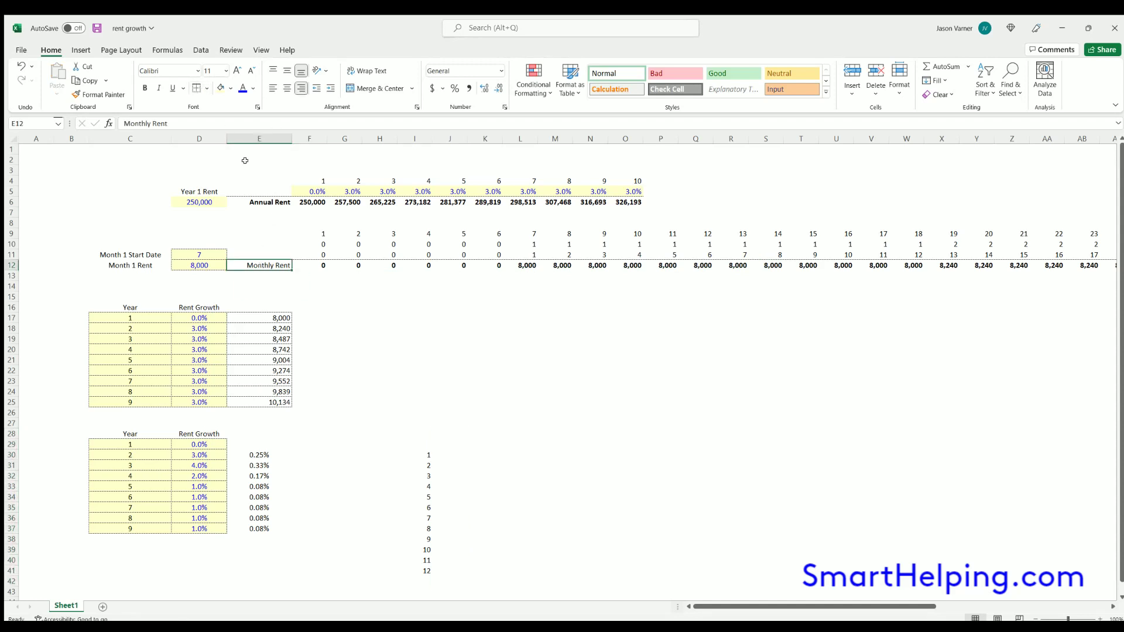
left_click_drag(262, 264, 674, 265)
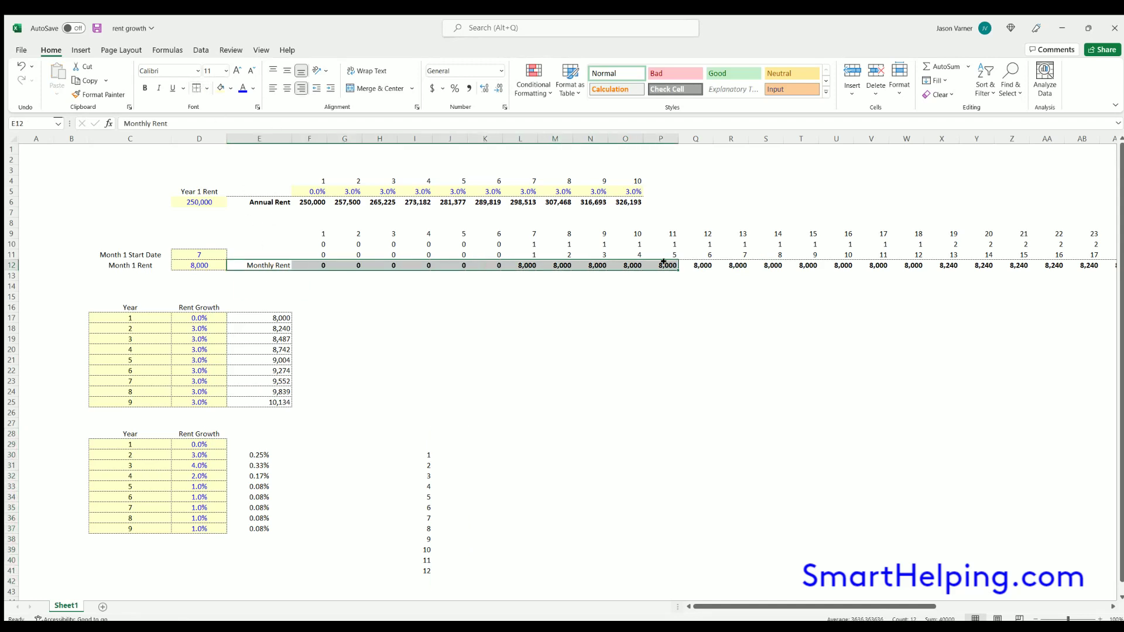
key("ctrl+c")
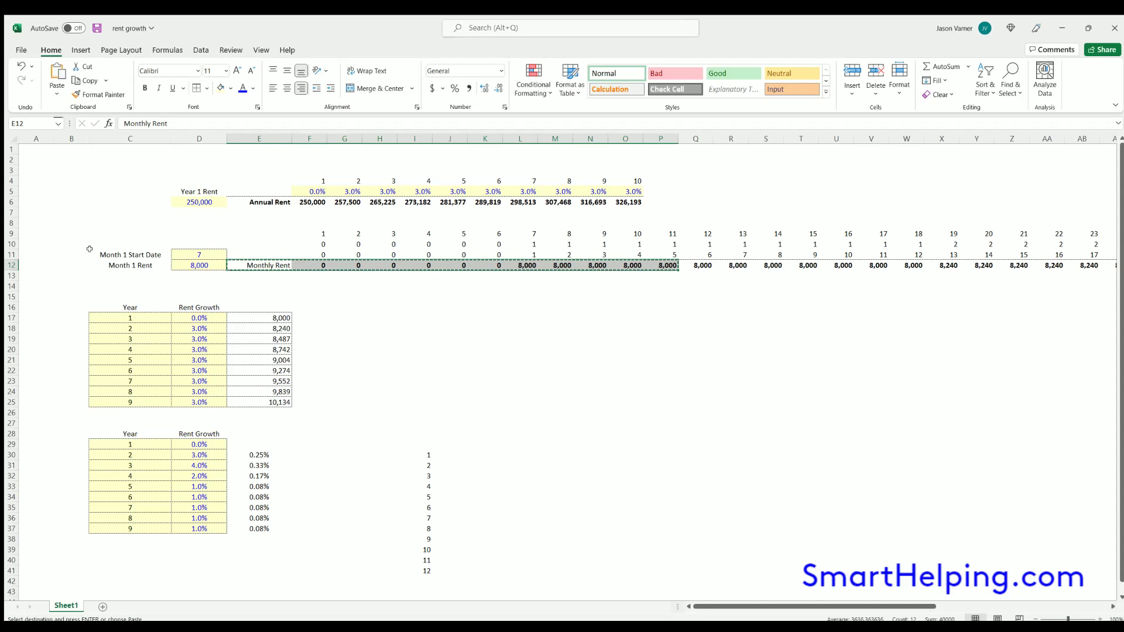
left_click(256, 549)
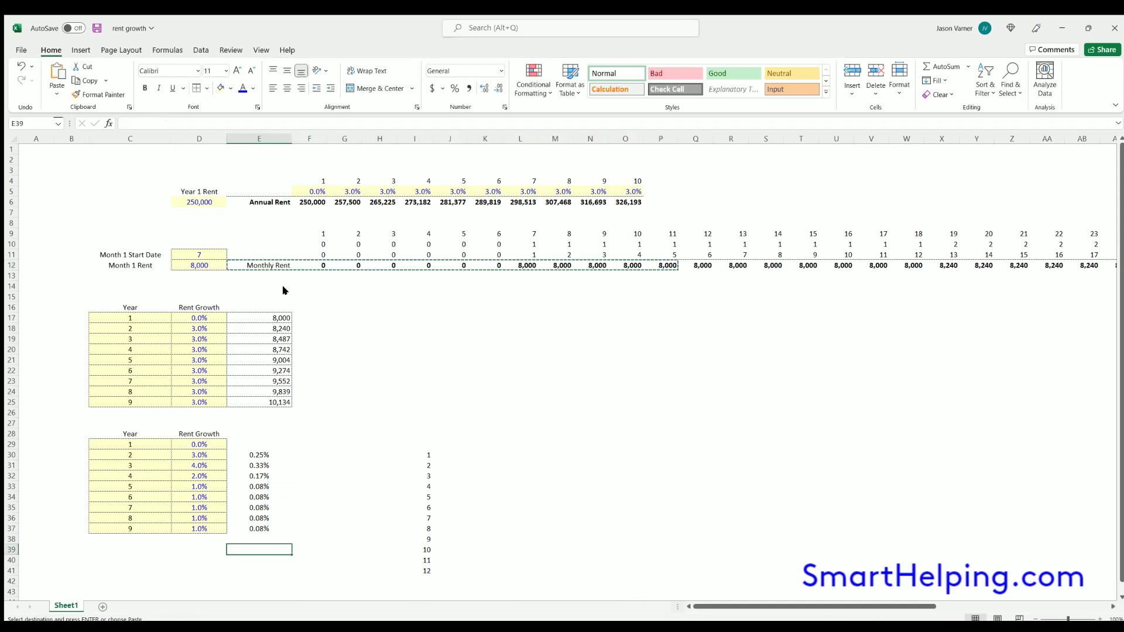
key("ctrl+v")
left_click(356, 525)
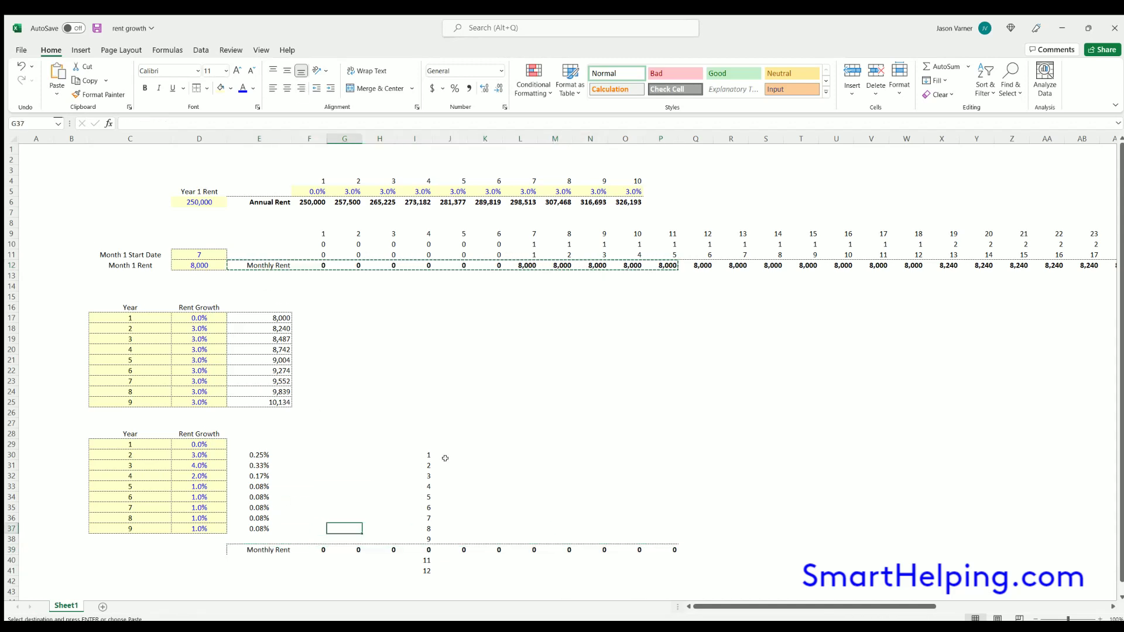
- Clear the month numbers in column I and fill F39's formula across the new Monthly Rent row through Q39
left_click(431, 446)
left_click_drag(431, 446, 431, 573)
left_click(309, 550)
left_click_drag(326, 554, 696, 552)
- Inspect which ranges the copied IFERROR/INDEX/MATCH formula in F39 refers to
left_click(309, 550)
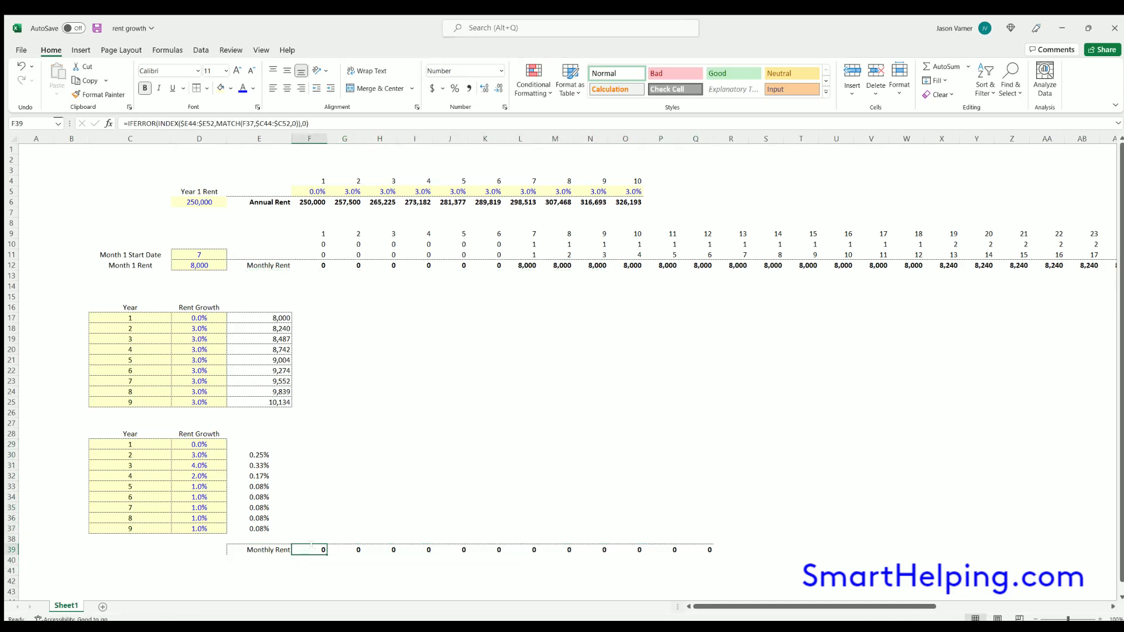
key("F2")
scroll(228, 457, "down", 4)
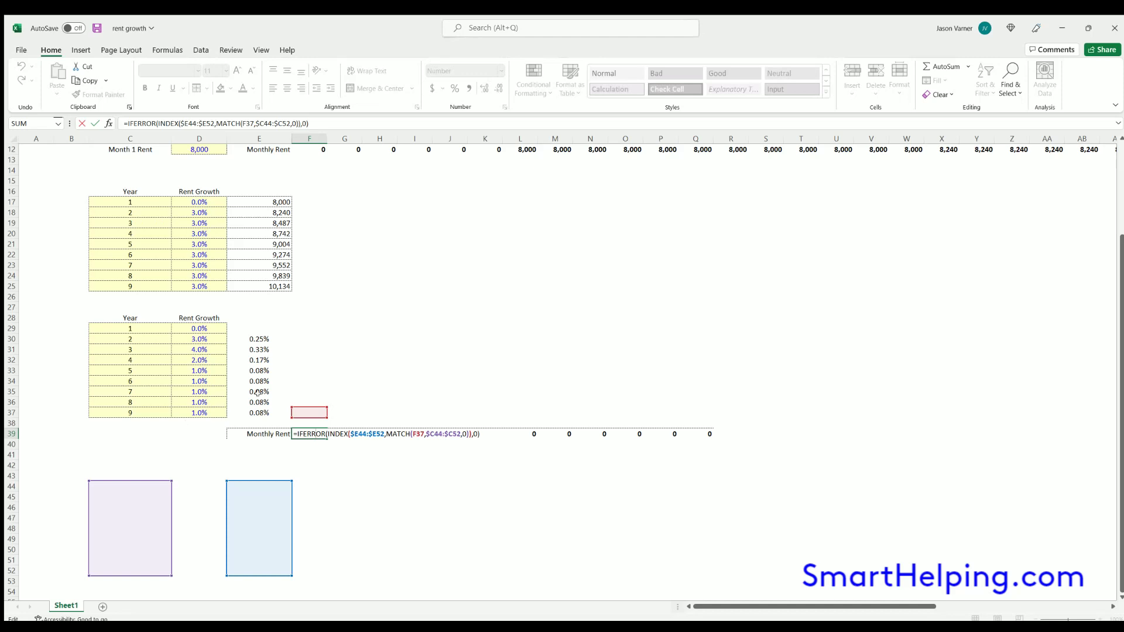
key("Return")
- Replace the formula in F39 with =IF(F11=D11,D12,0) and move the Monthly Rent label from E39 to D39
left_click(313, 430)
scroll(412, 387, "up", 4)
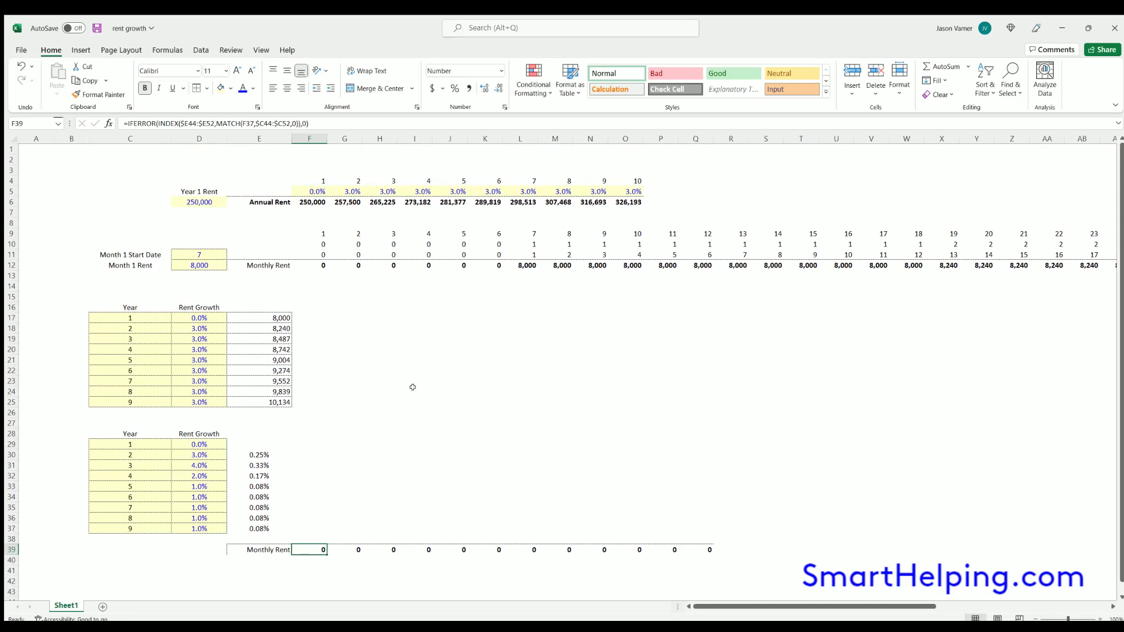
type("=if(")
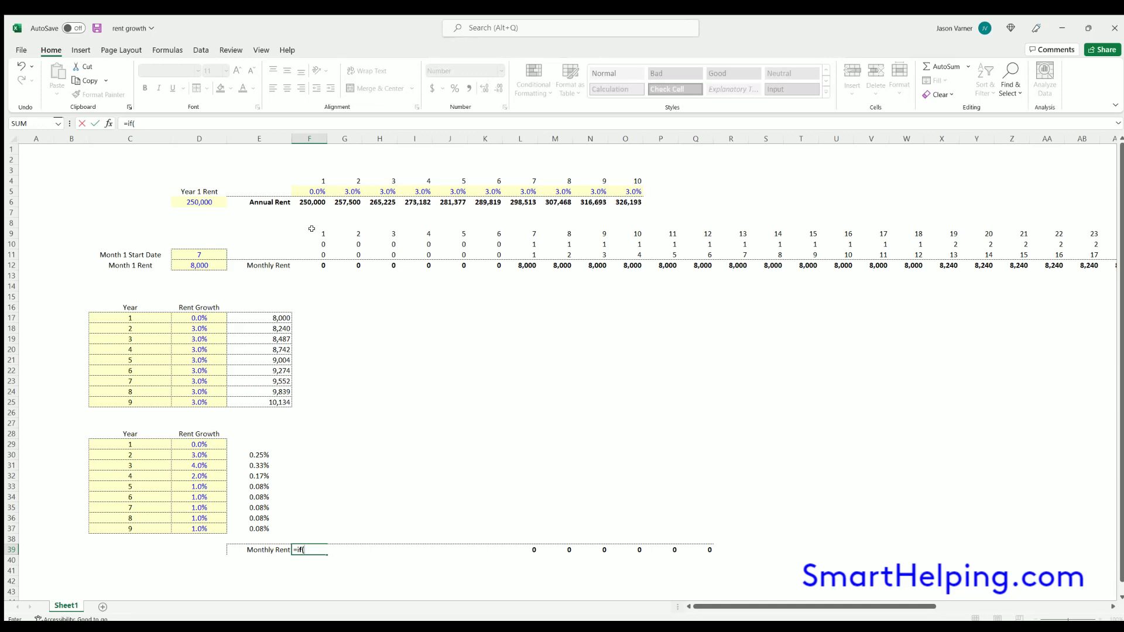
left_click(315, 254)
type("=")
left_click(209, 255)
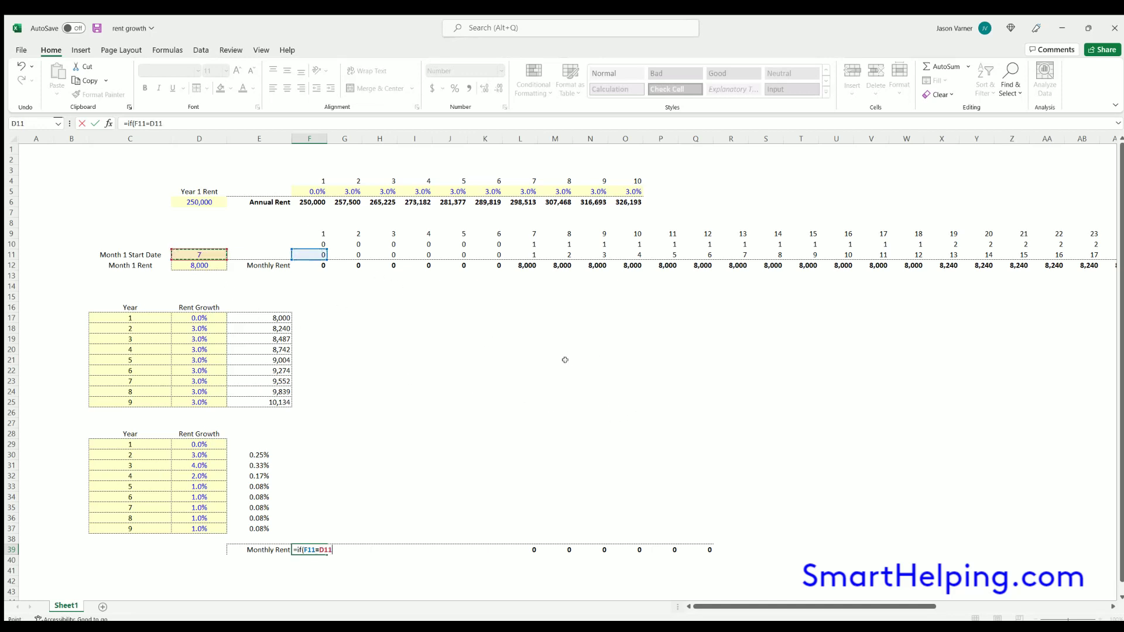
type(",")
left_click(192, 263)
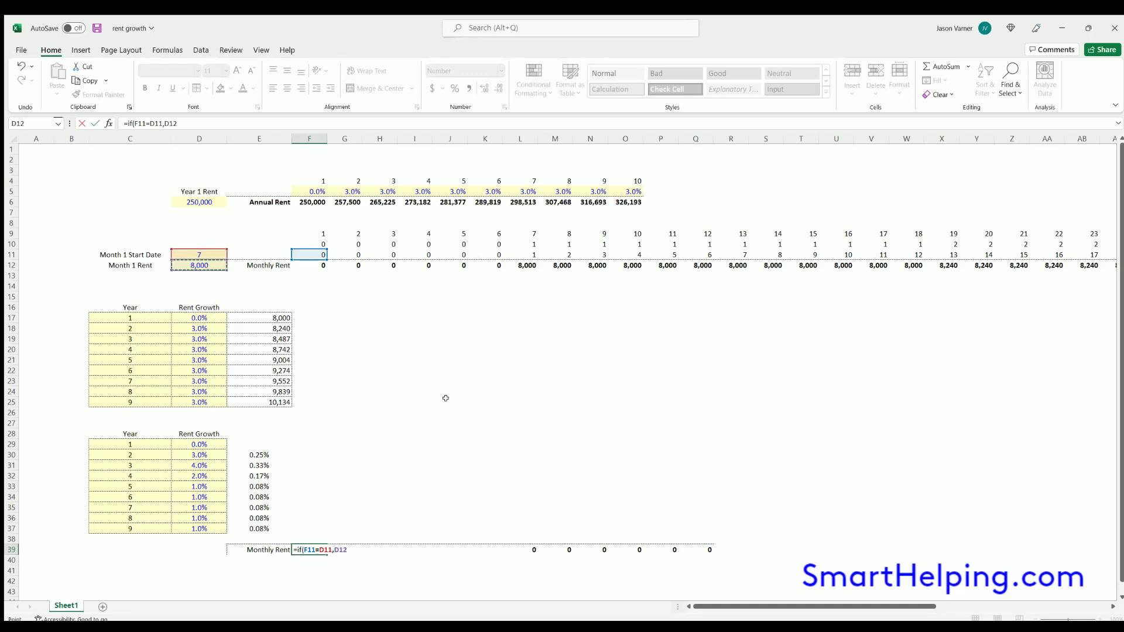
type(",0")
key("Return")
left_click(271, 550)
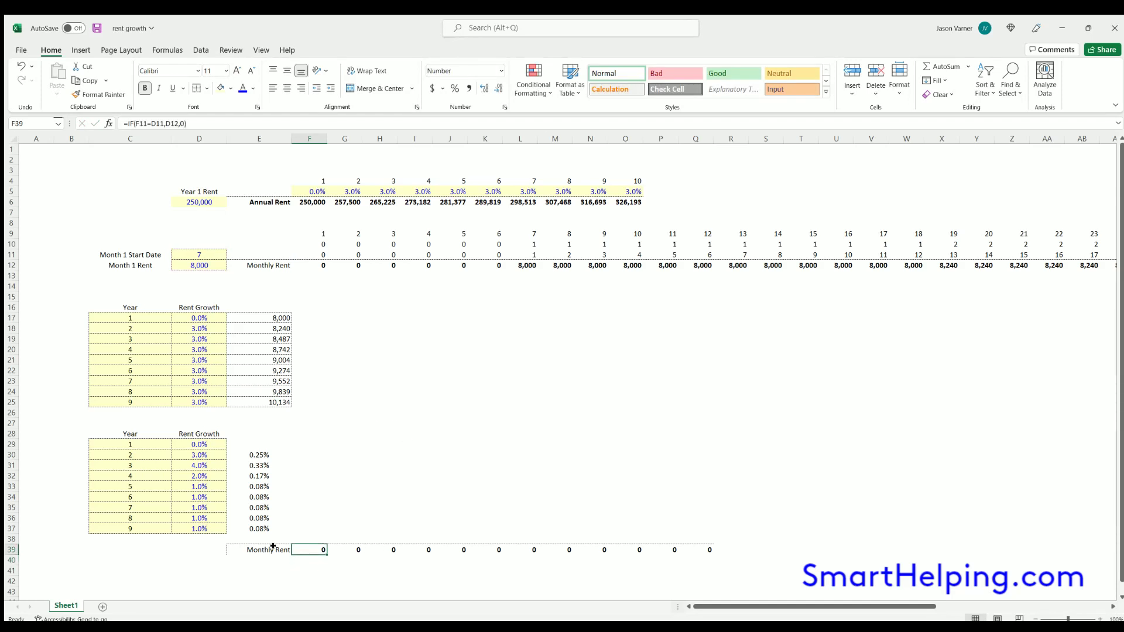
left_click_drag(269, 546, 202, 546)
- Start wrapping F39's formula in an outer IF that grows the prior rent, adding if(E39>0,e39*(1+index(E29:E37 before the existing IF
left_click(317, 549)
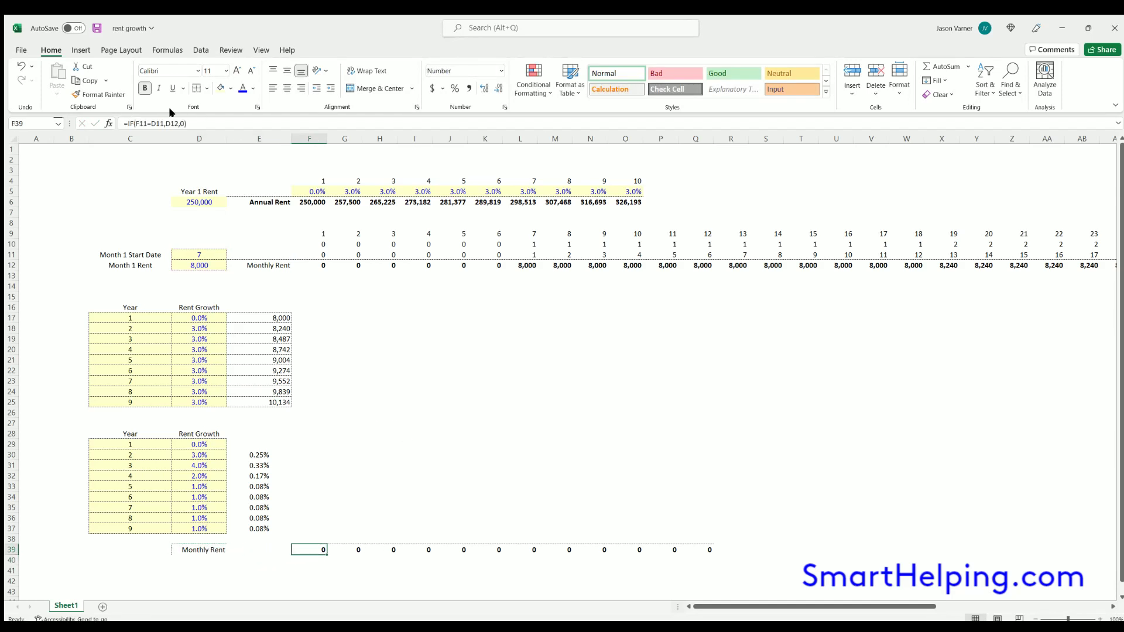
left_click(124, 123)
type("if(")
left_click(254, 545)
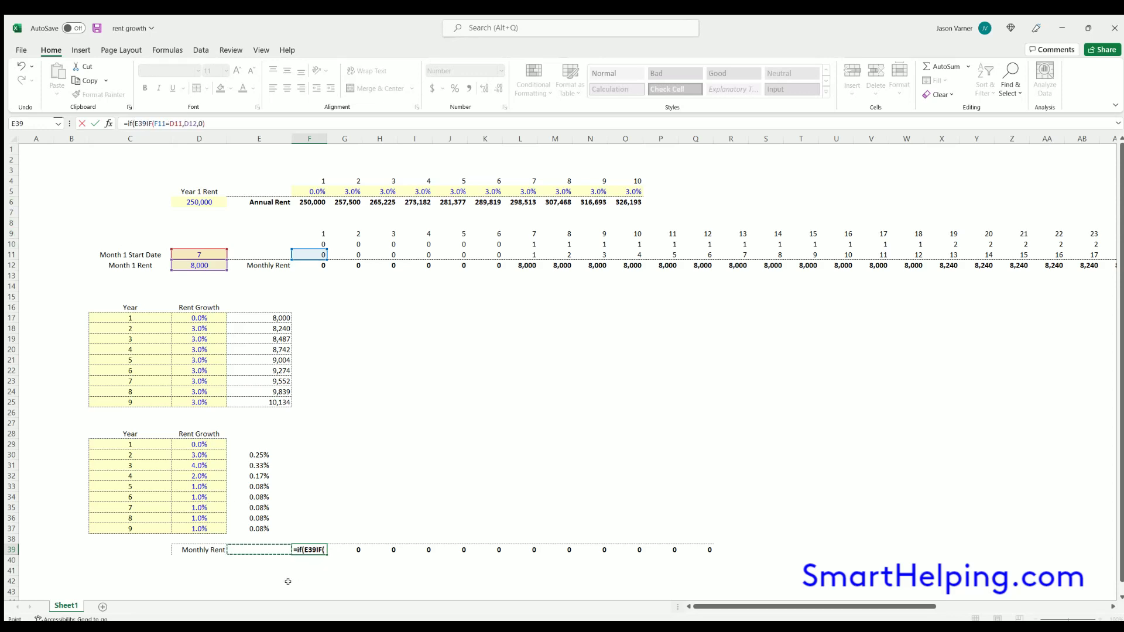
type(">0")
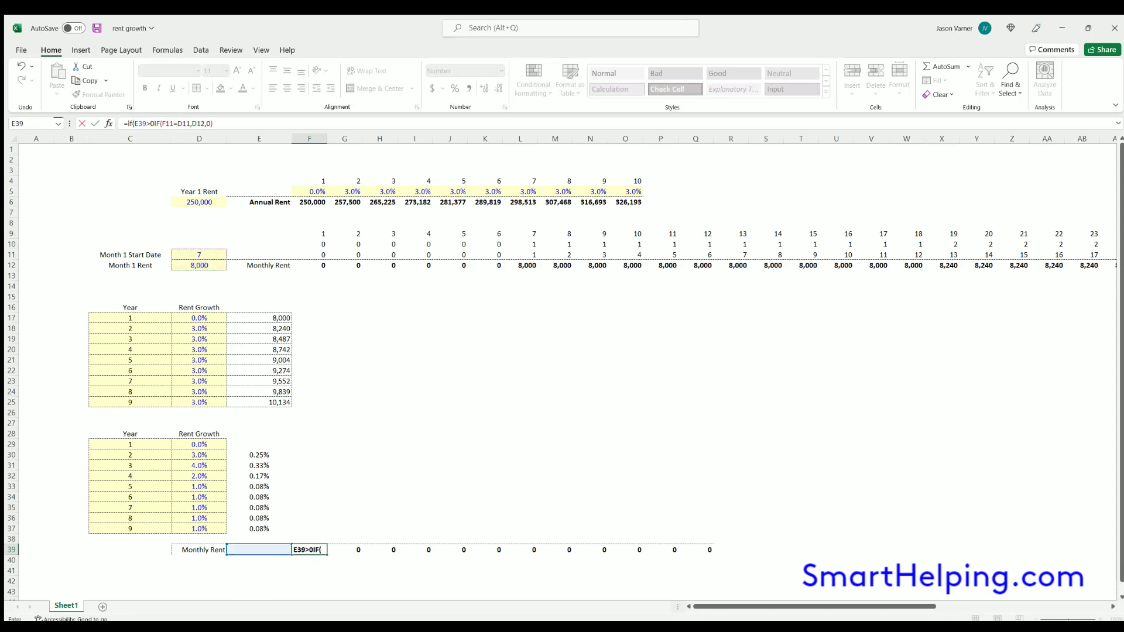
type(",")
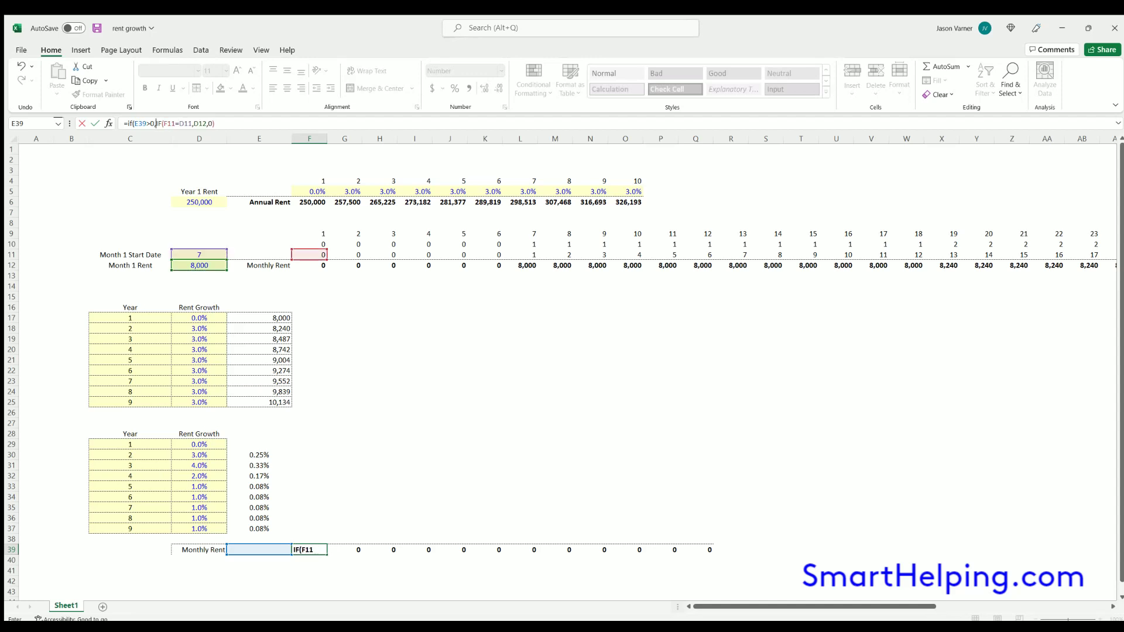
type("e39*")
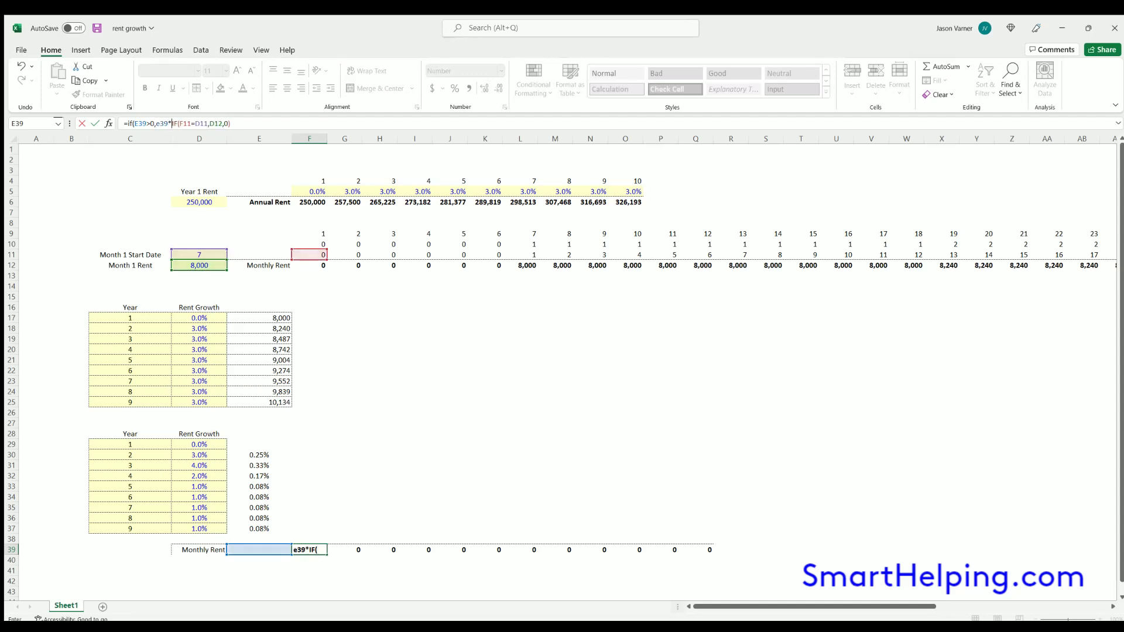
type("(1+index(")
left_click_drag(251, 445, 250, 524)
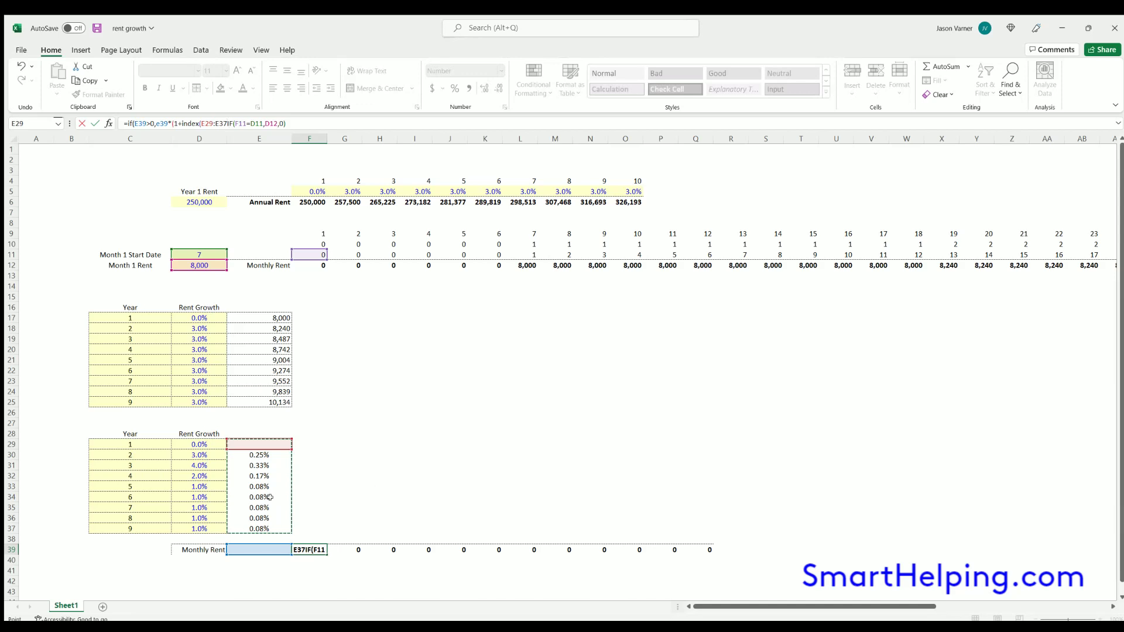
- Complete the growth lookup in F39's formula with MATCH(F10,C29:C37,0), placed before the existing IF, and enter the formula
type(",")
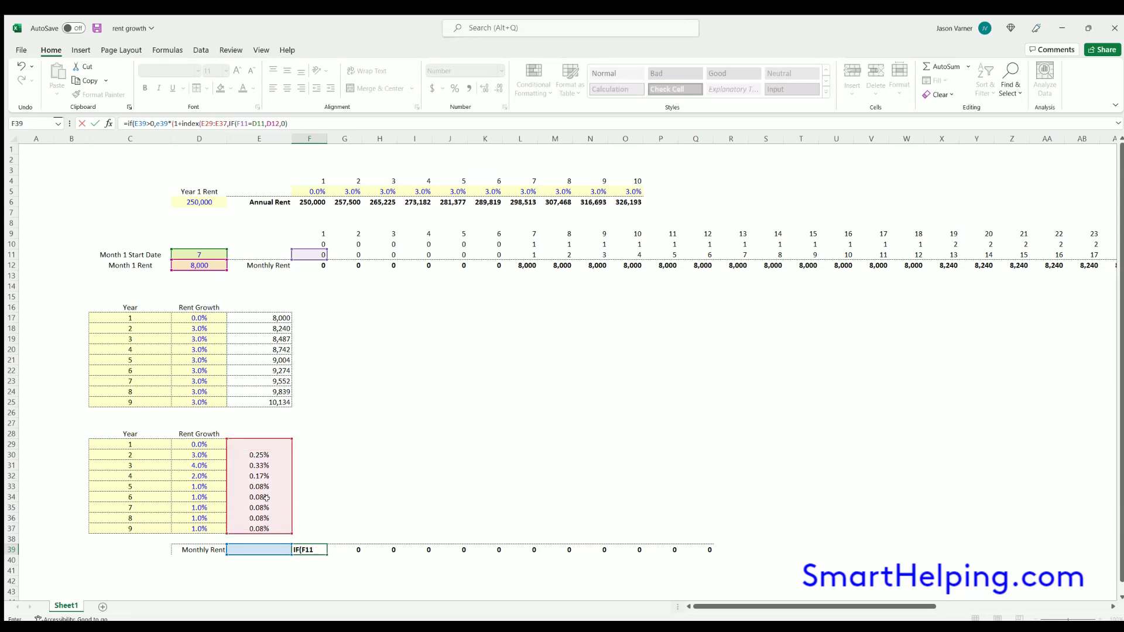
type(",match")
key("BackSpace")
key("BackSpace")
key("BackSpace")
key("BackSpace")
key("BackSpace")
key("BackSpace")
key("BackSpace")
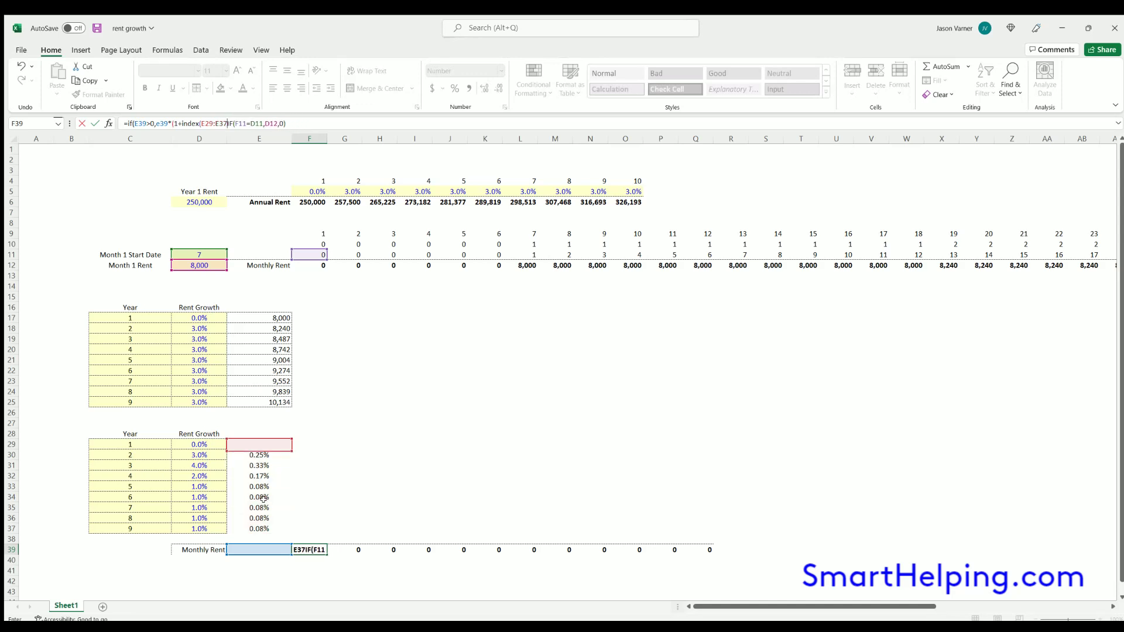
type(",match(")
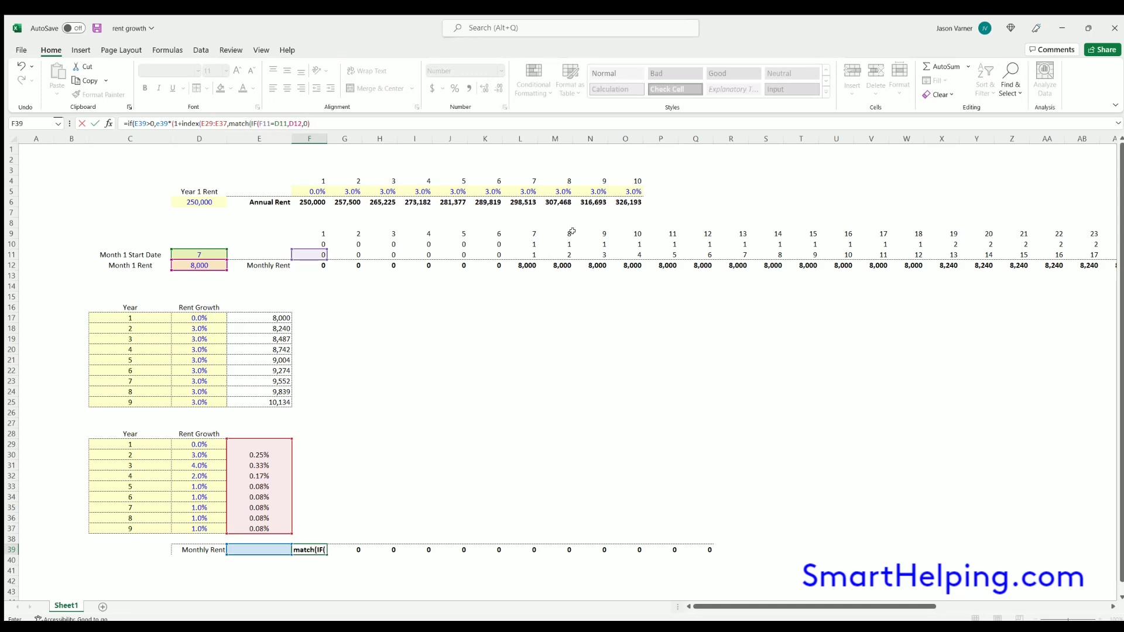
left_click(305, 240)
type(",")
left_click_drag(131, 443, 130, 529)
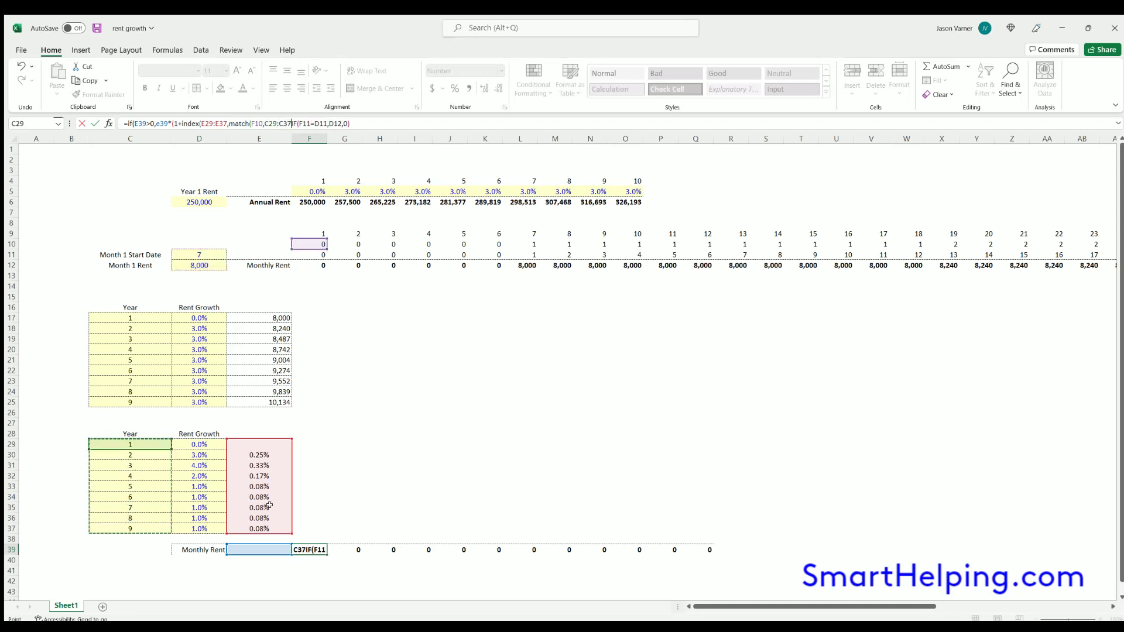
type(",0),")
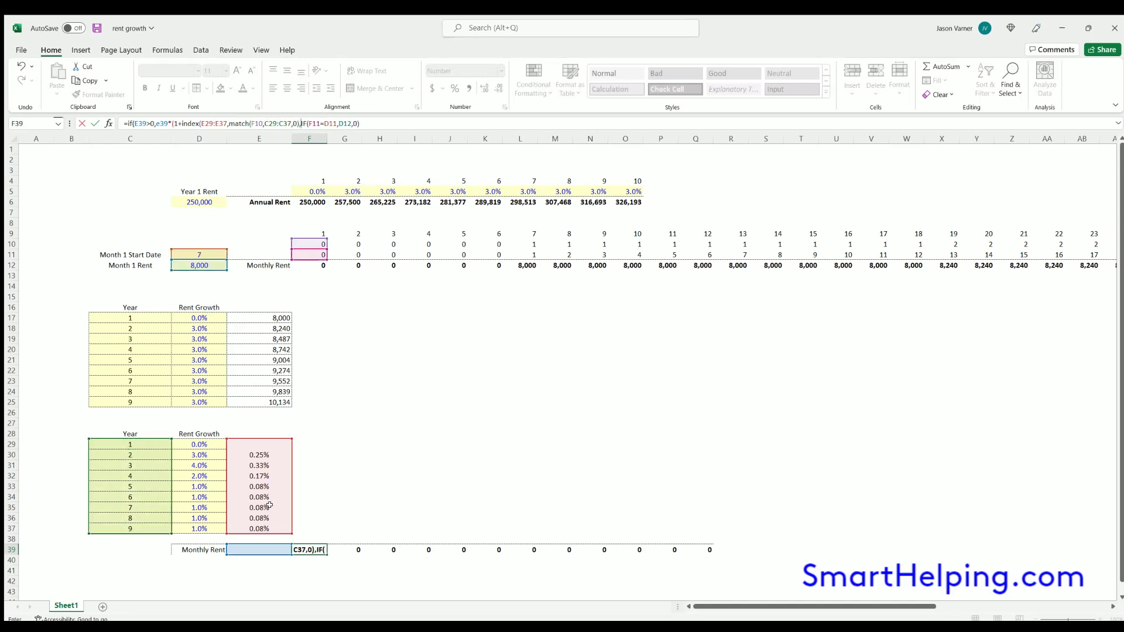
key("Return")
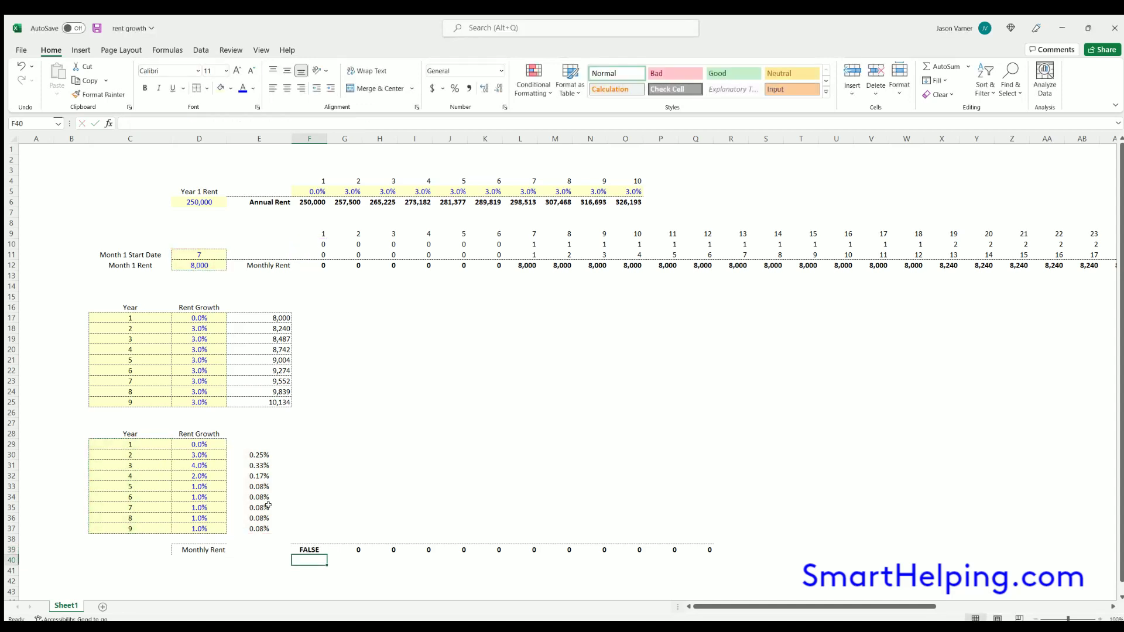
- Add 0 as the outer IF's false value at the end of F39's formula
left_click(309, 546)
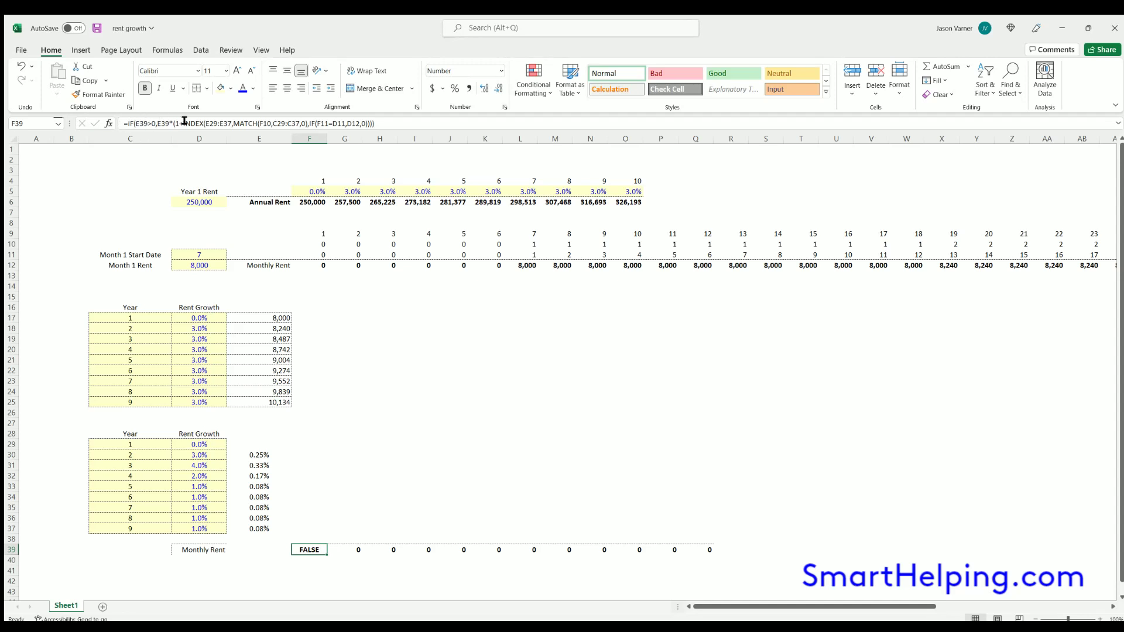
key("F2")
key("BackSpace")
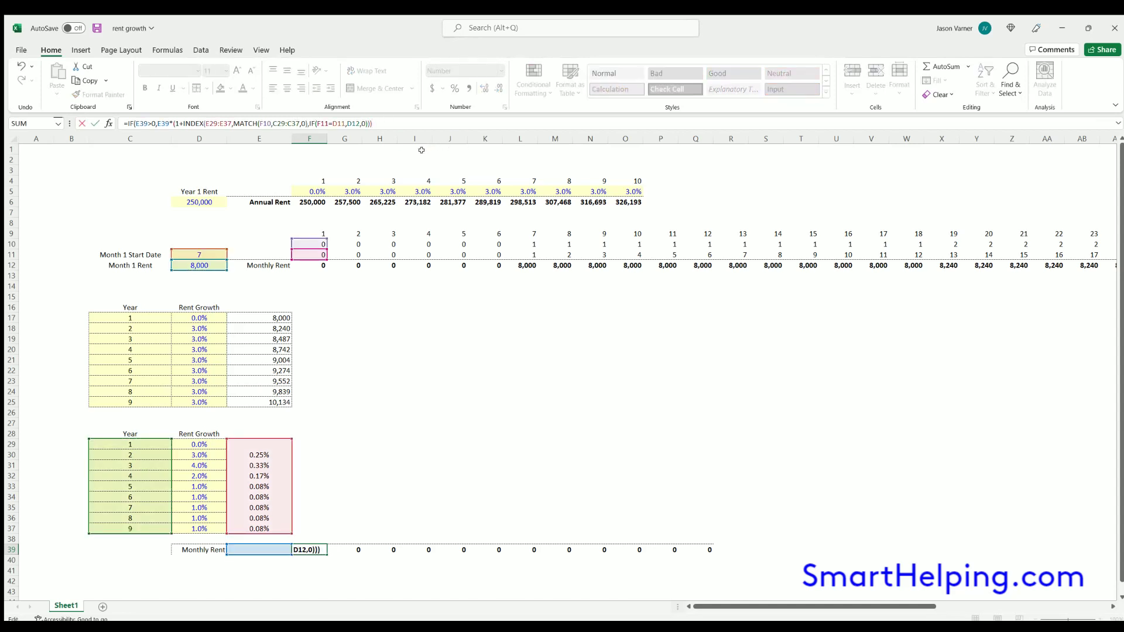
key("Return")
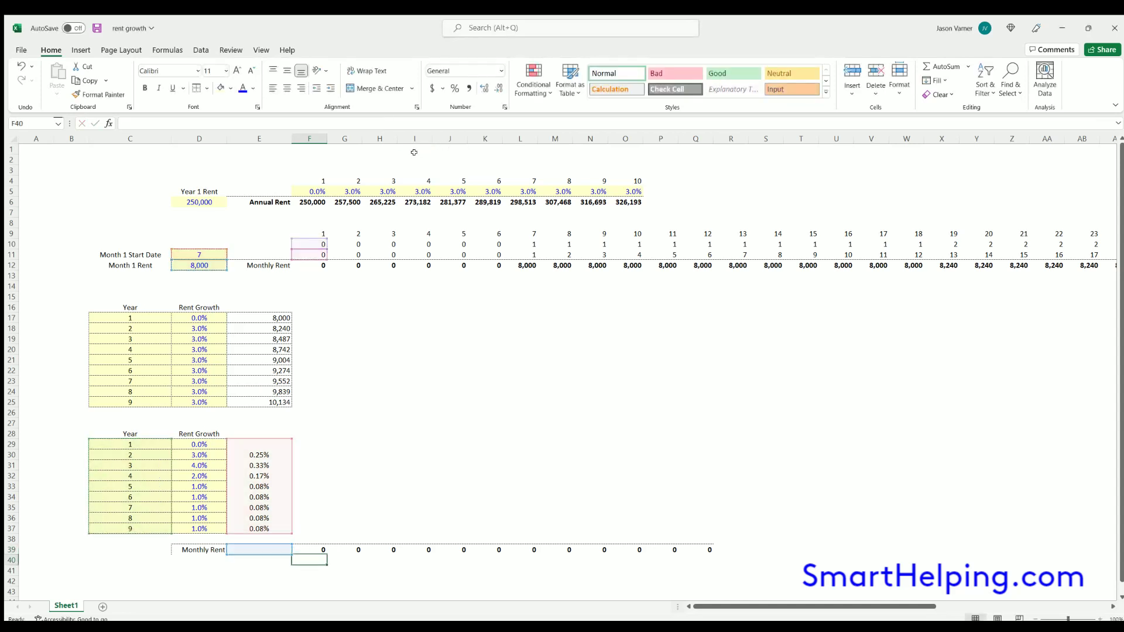
- Anchor the columns of the lookup ranges in F39's formula as $C29:$C37 and $E29:$E37
left_click(312, 549)
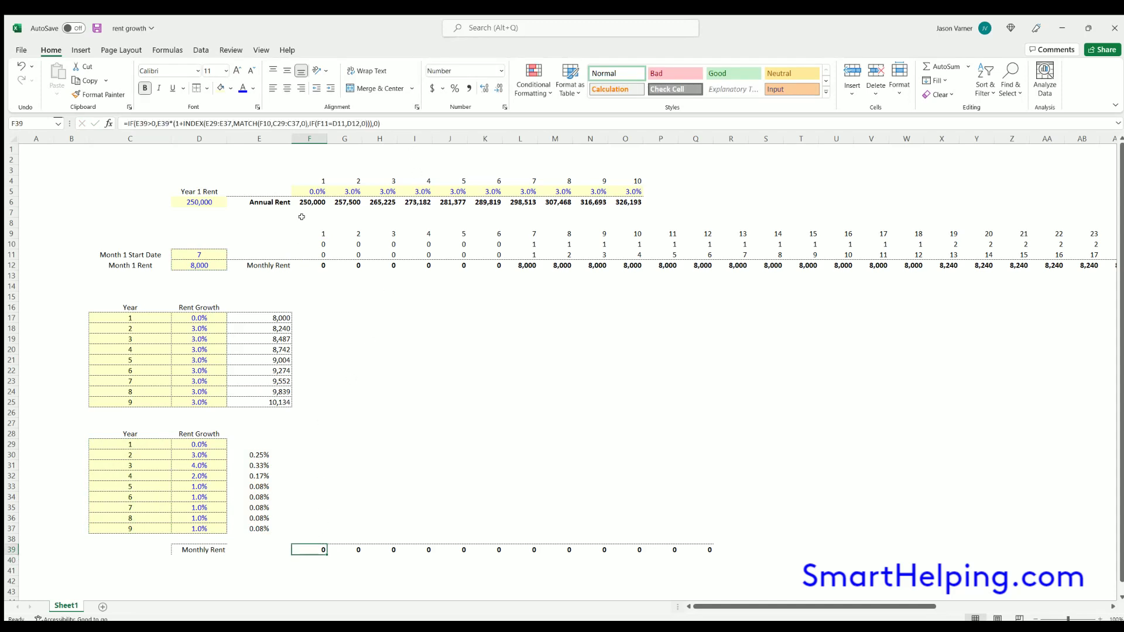
left_click(272, 121)
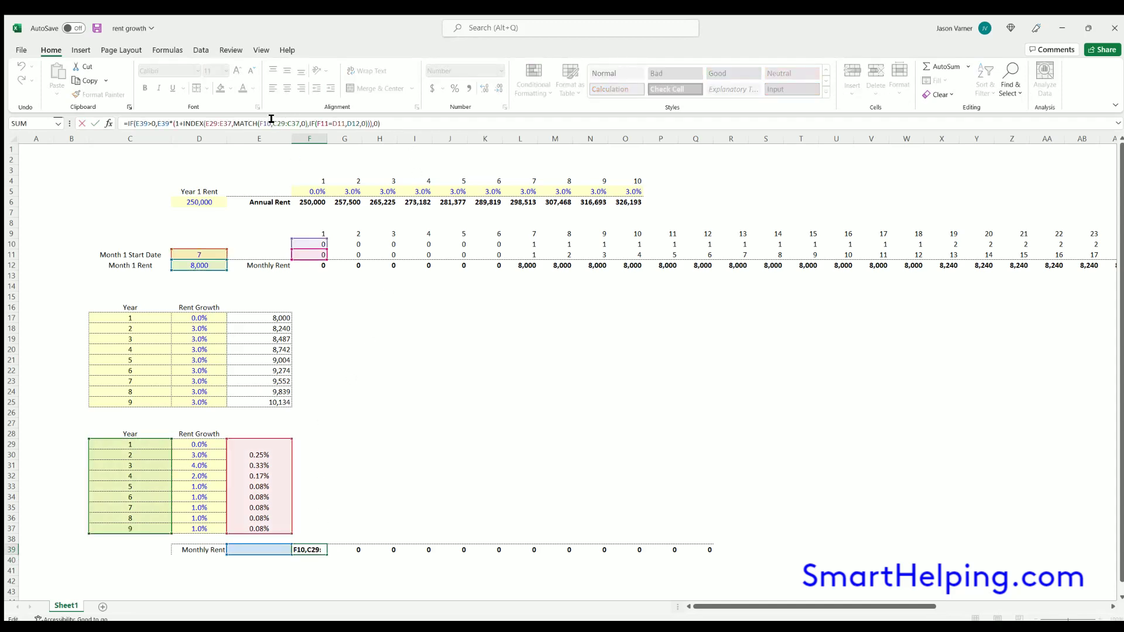
type("$")
key("Right")
key("Right")
key("Right")
key("Right")
type("$")
key("Left")
key("Left")
key("Left")
key("Left")
key("Left")
key("Left")
key("Left")
key("Left")
key("Left")
key("Left")
key("Left")
key("Left")
key("Left")
key("Left")
key("Left")
key("Left")
key("Left")
key("Left")
key("Left")
key("Left")
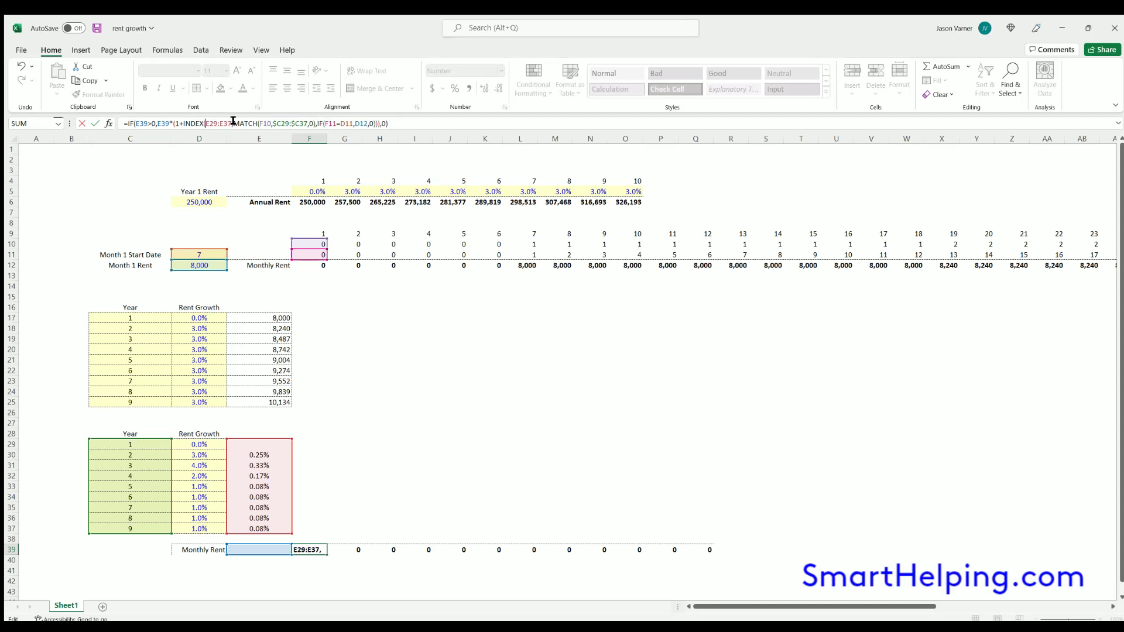
type("$")
key("Right")
key("Right")
key("Right")
key("Right")
type("$")
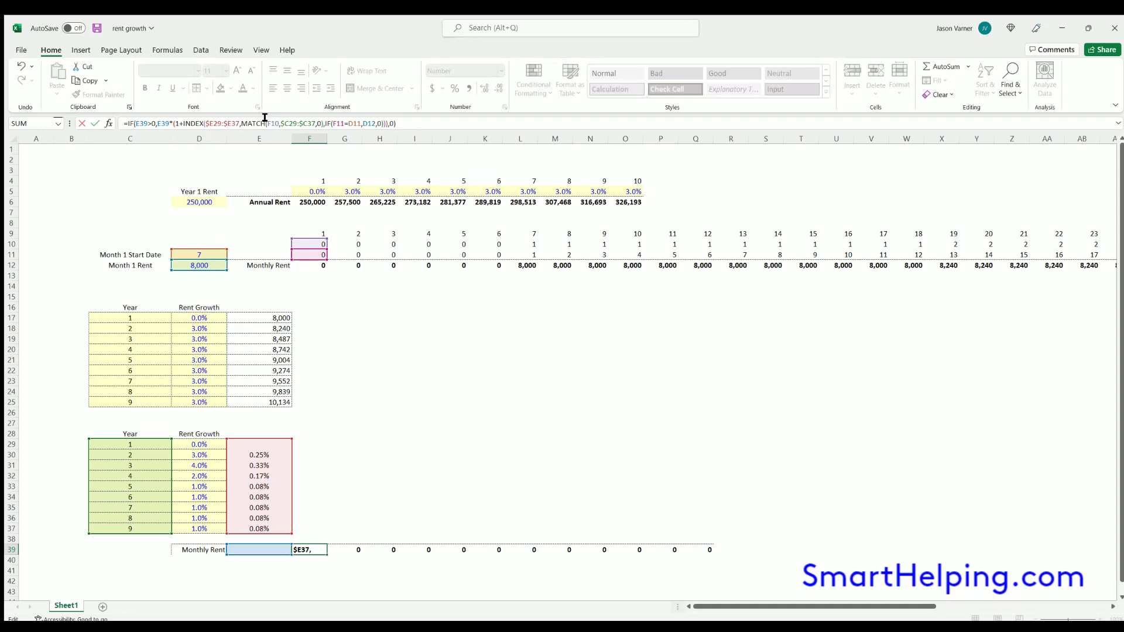
- Anchor the start-date and rent references as $D11 and $D12 in F39's formula, and fill it across the Monthly Rent row through V39
left_click(305, 124)
left_click(374, 127)
key("F4")
key("F4")
key("F4")
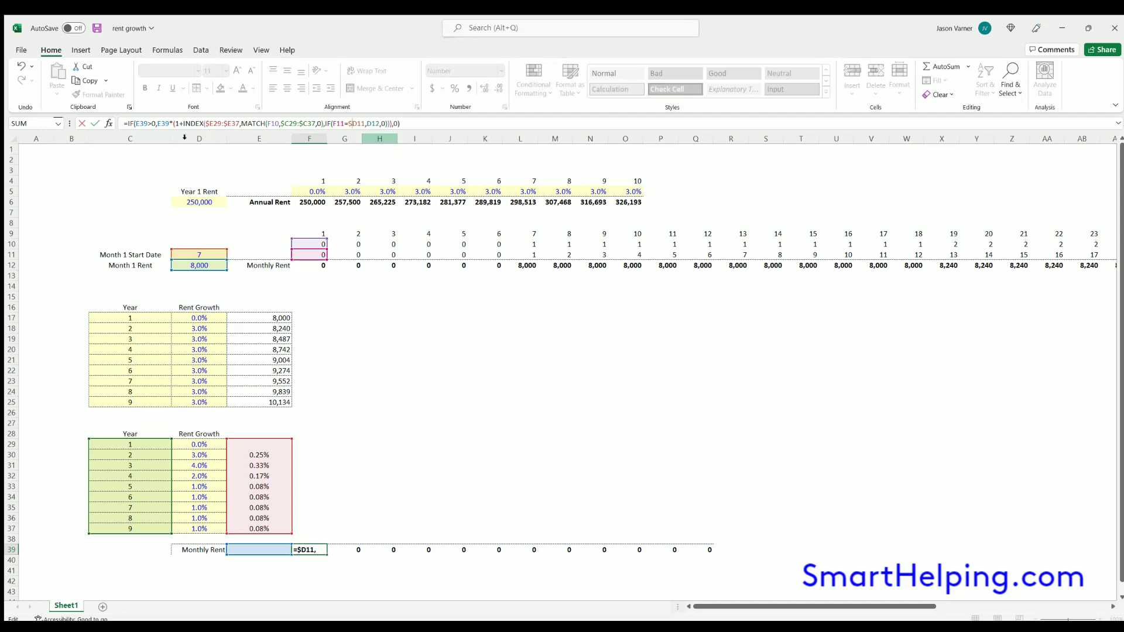
left_click(368, 123)
key("F4")
key("F4")
key("F4")
key("Return")
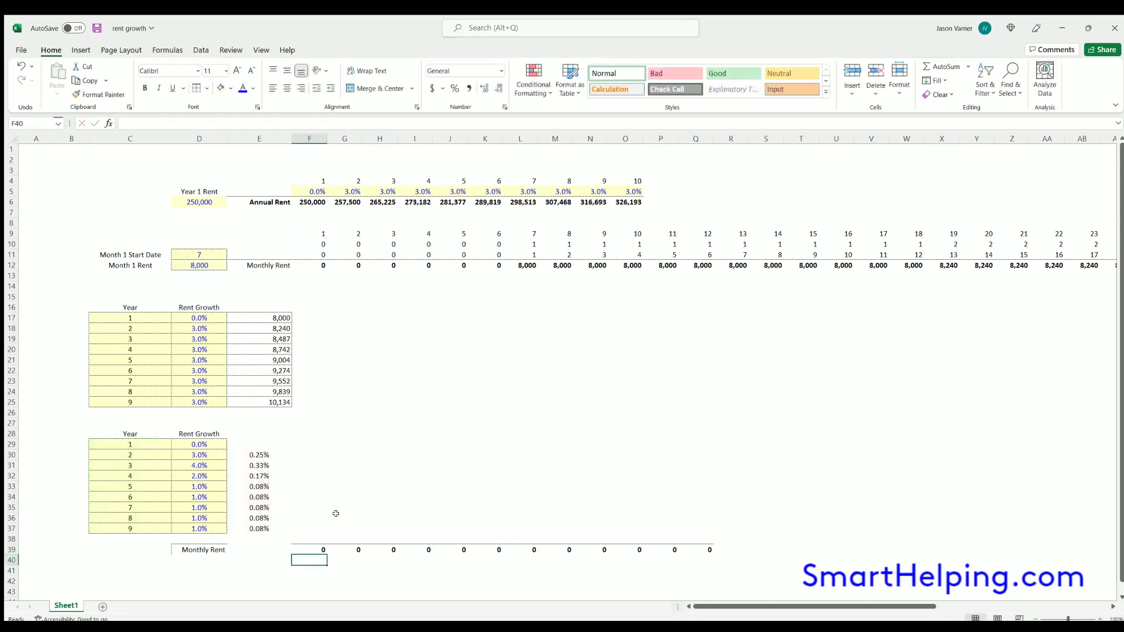
left_click(316, 549)
left_click_drag(327, 554, 882, 550)
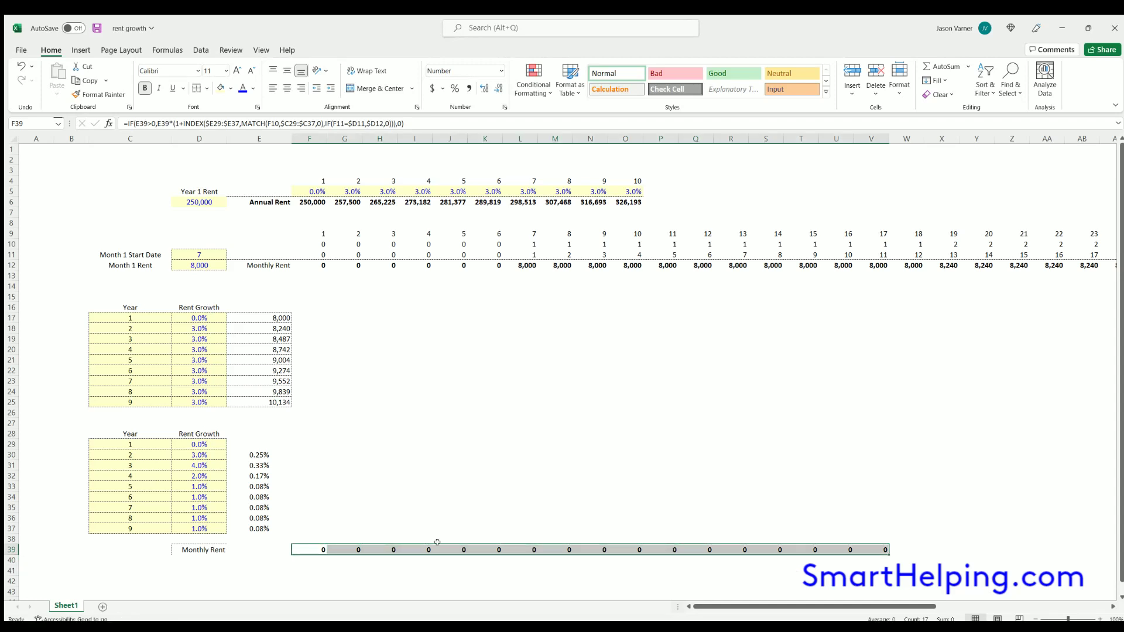
- Inspect the references used by the filled Monthly Rent formulas in L39 and O39
left_click_drag(528, 547, 528, 546)
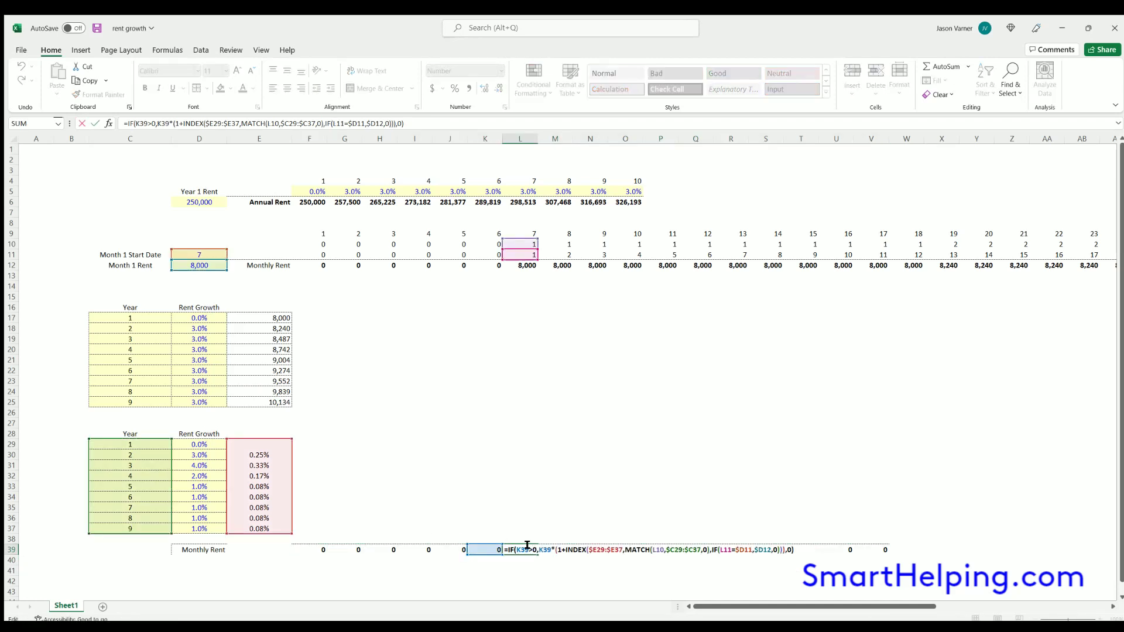
key("Escape")
double_click(634, 548)
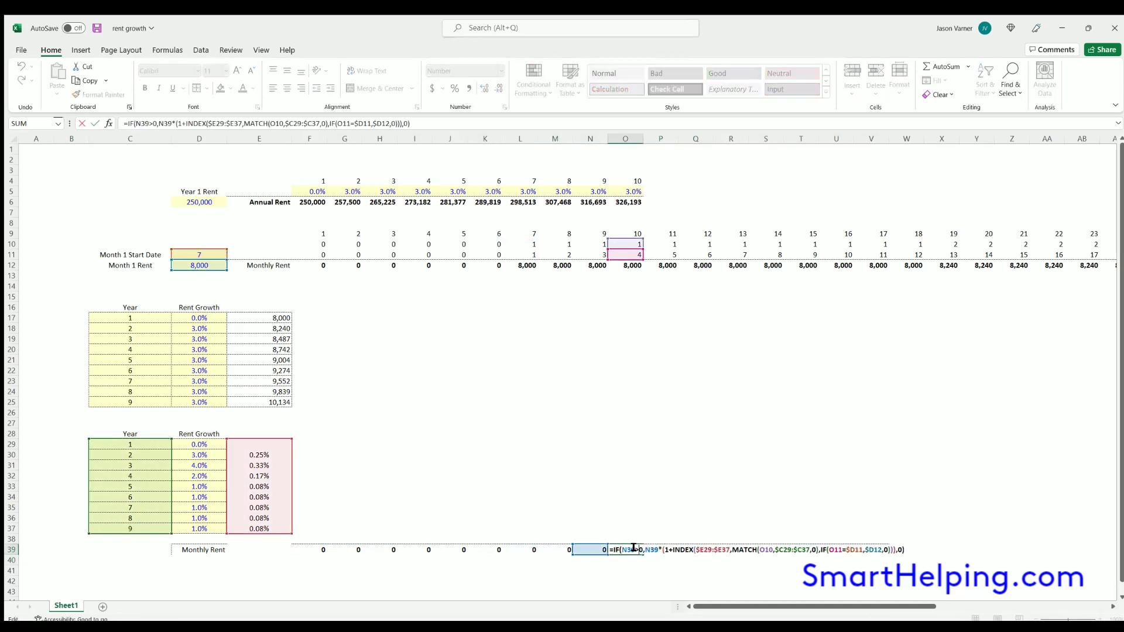
key("Escape")
- Edit N39's formula to remove the trailing 0 and close INDEX before IF(N11=$D11,$D12,0)
double_click(593, 549)
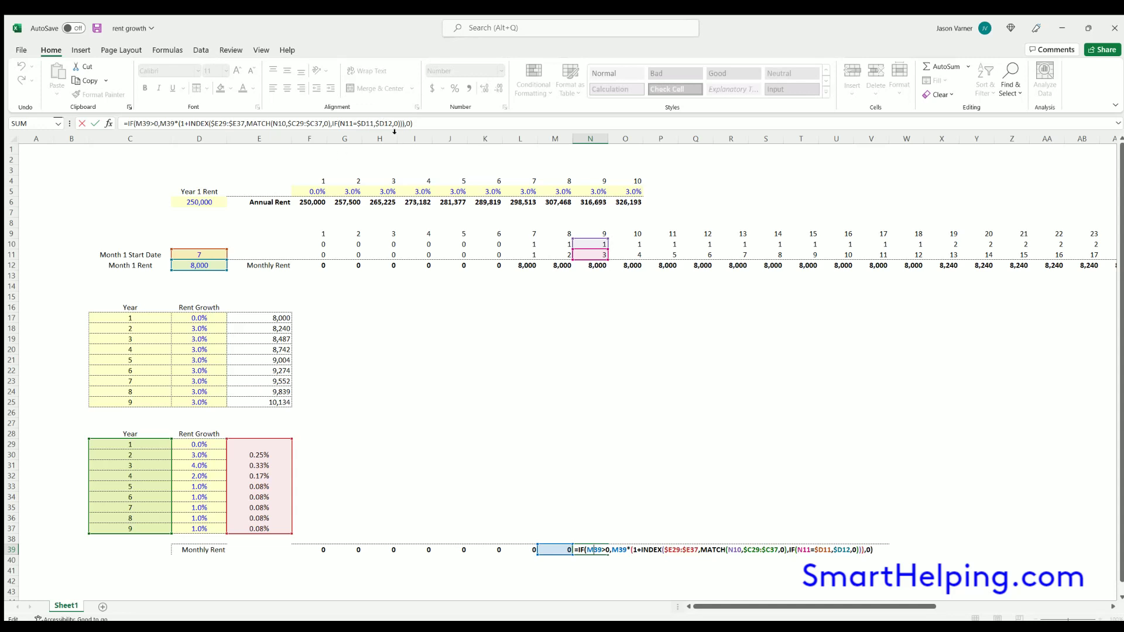
left_click(421, 122)
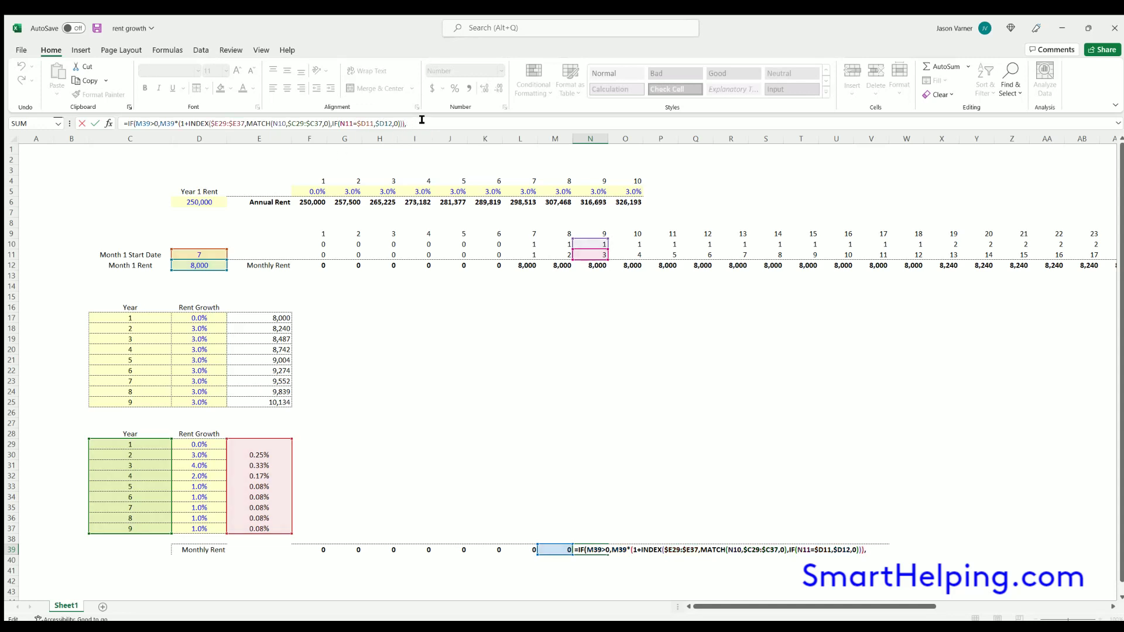
key("BackSpace")
type(")")
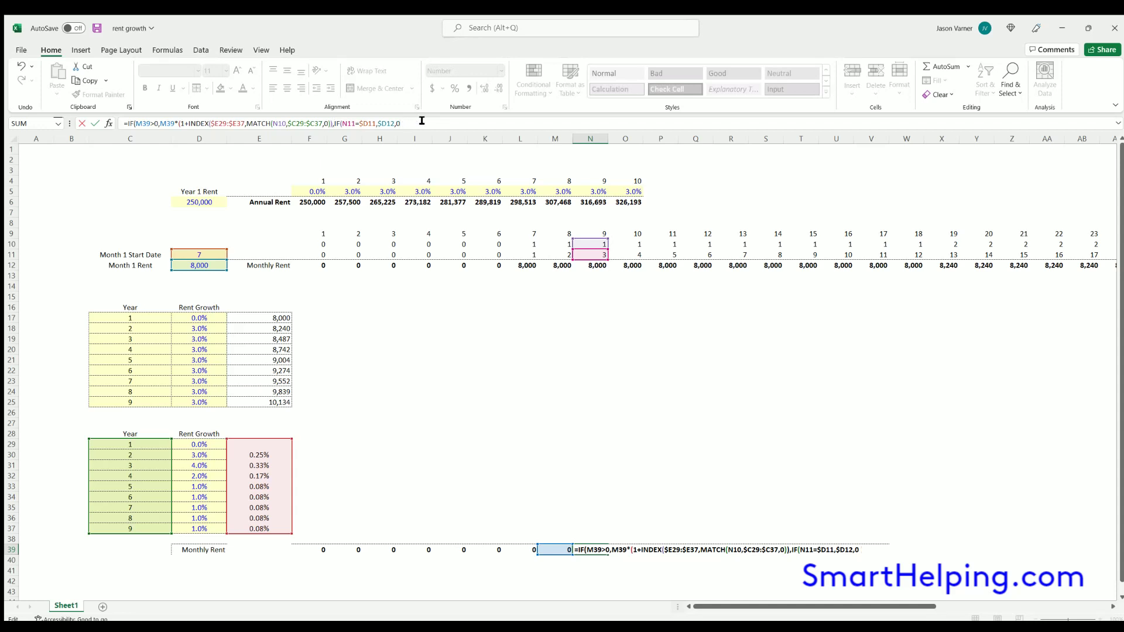
key("Return")
left_click(590, 548)
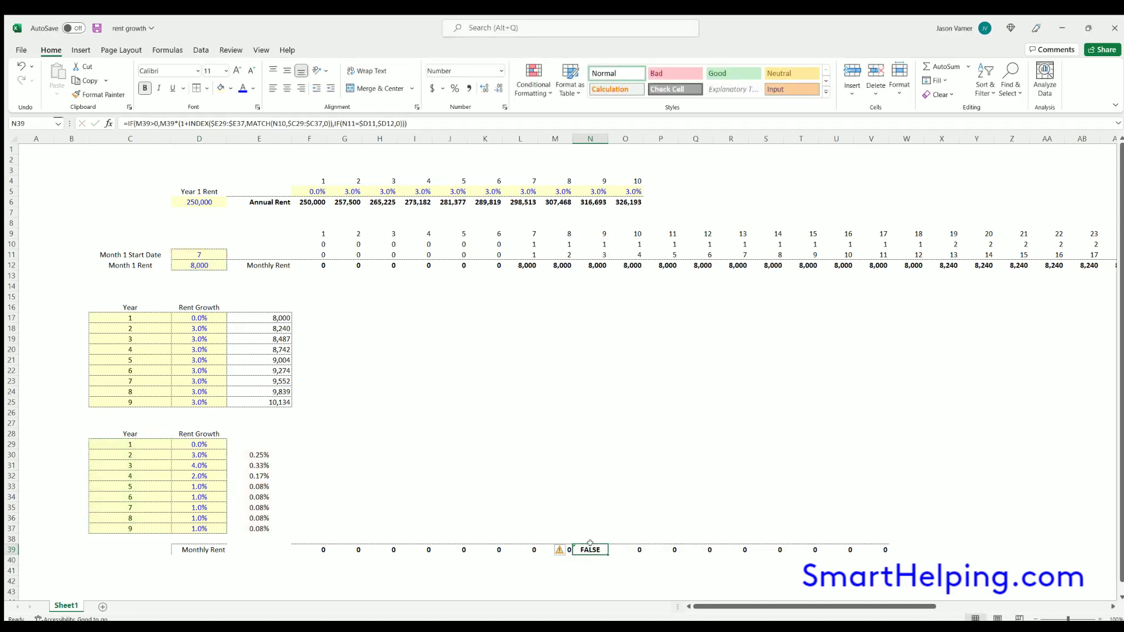
- Close the (1+INDEX(...)) growth factor in N39 so that IF(N11=$D11,$D12,0) becomes the outer IF's false value
left_click(416, 123)
key("BackSpace")
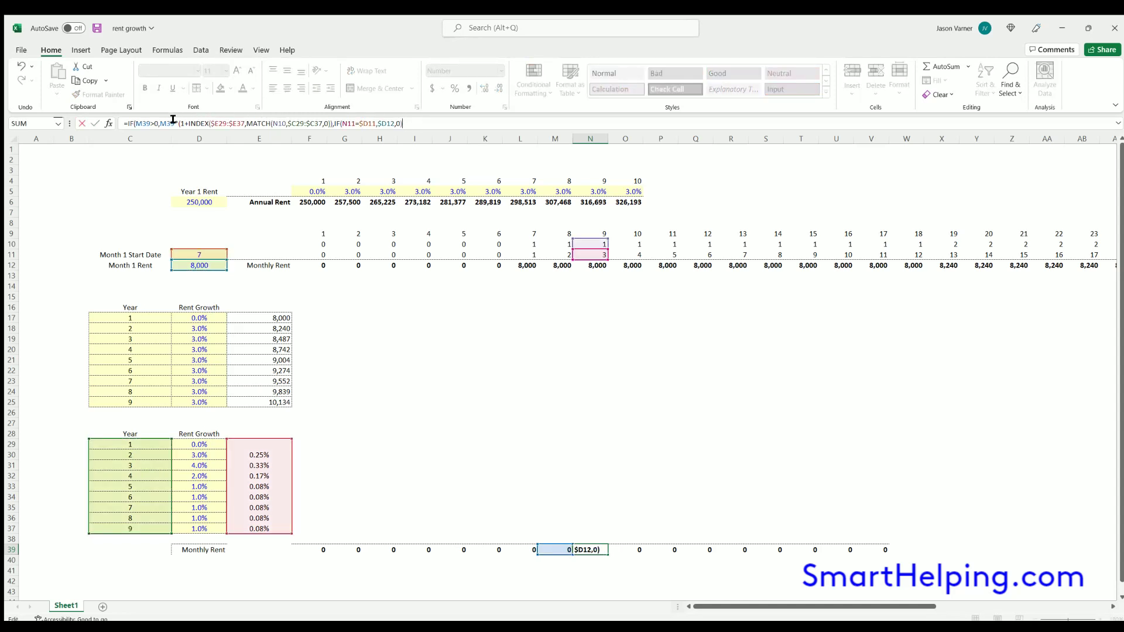
left_click(332, 124)
key("Right")
key("Left")
type(")")
key("Right")
key("Return")
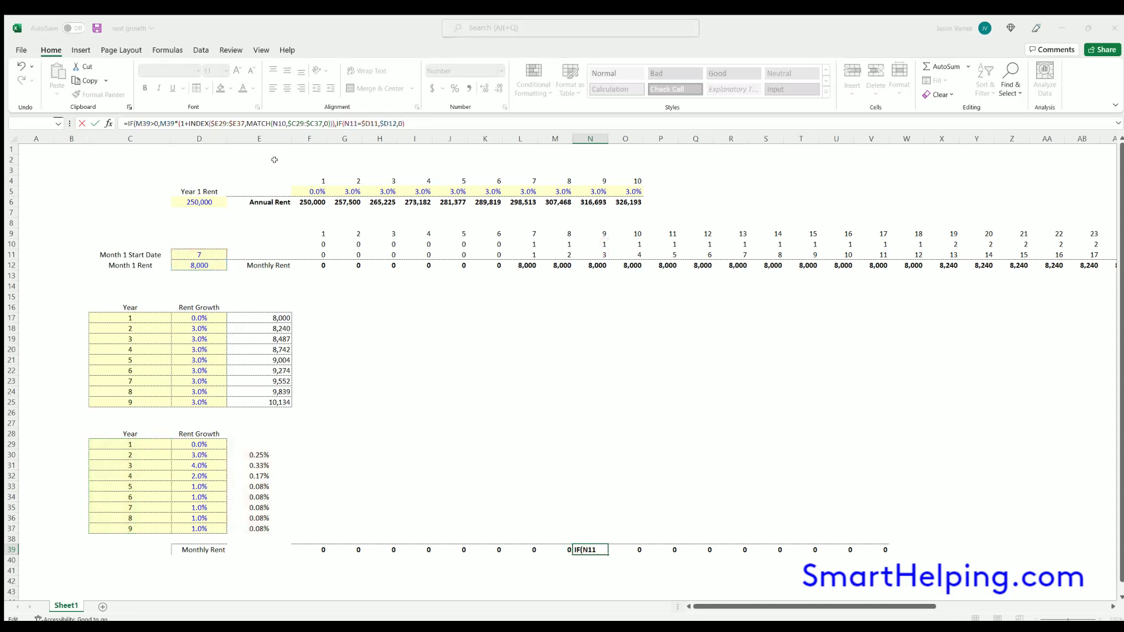
- Fill N39's corrected formula forward through X39 and back to F39 in the Monthly Rent row
left_click(594, 547)
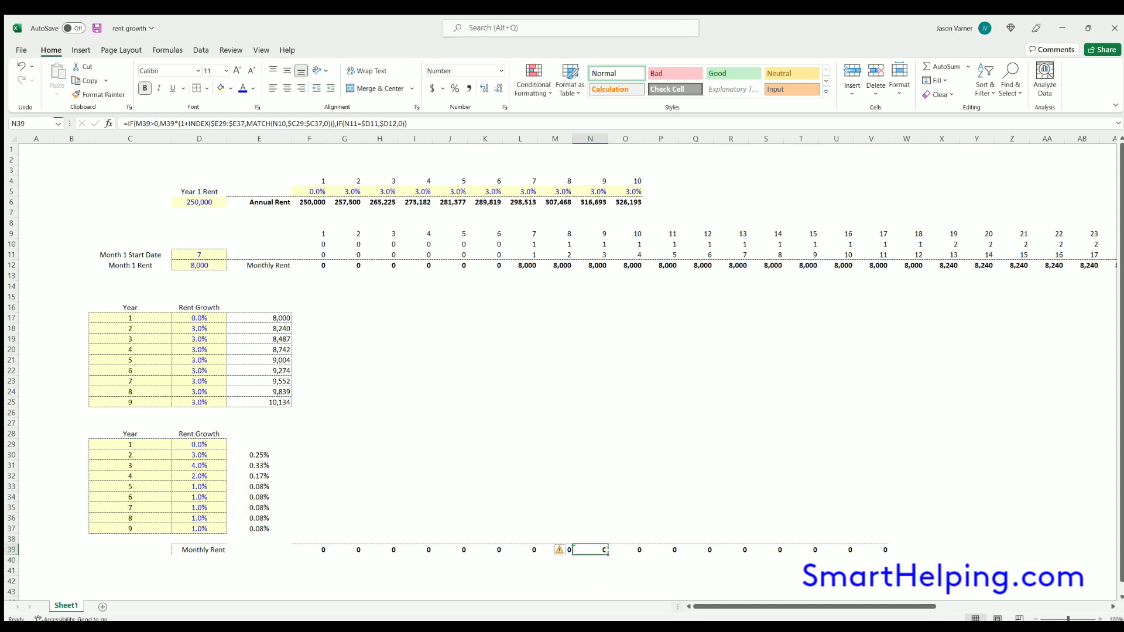
left_click_drag(608, 555, 943, 554)
left_click(604, 550)
left_click_drag(604, 551, 311, 551)
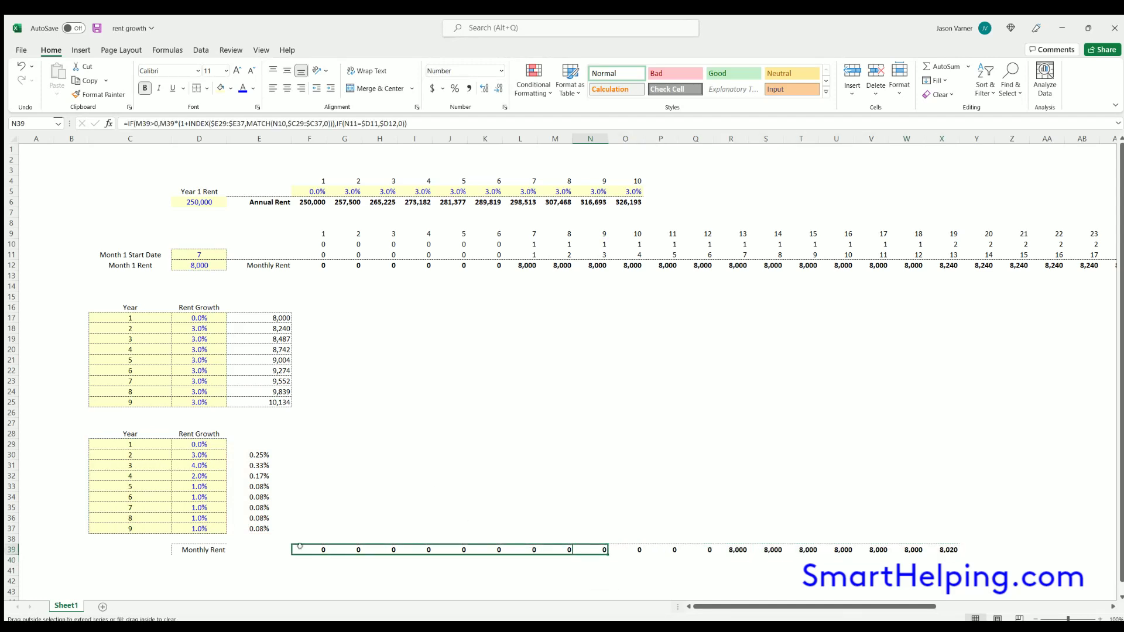
- Change the start-month test in F39 from F11 to F9 and fill the formula across through Z39
double_click(726, 549)
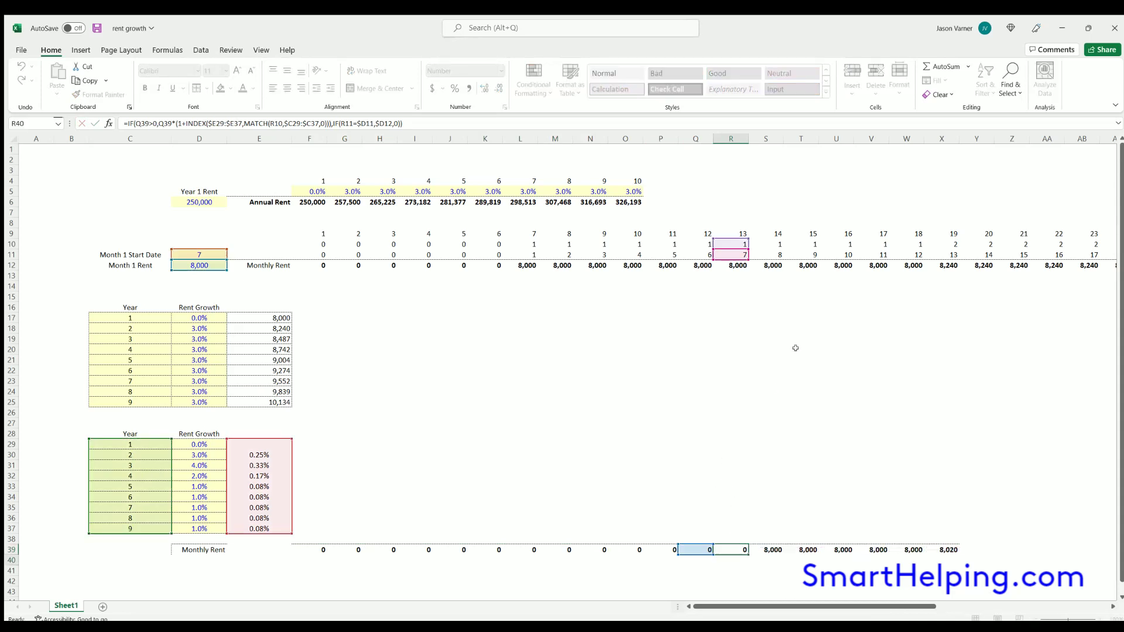
key("Return")
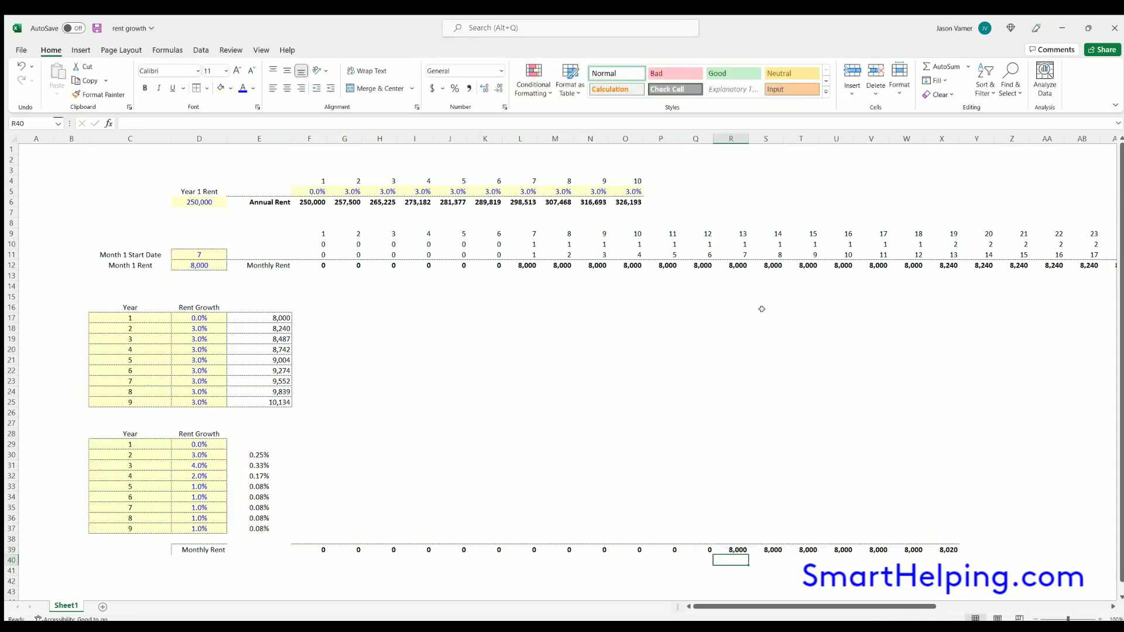
double_click(315, 549)
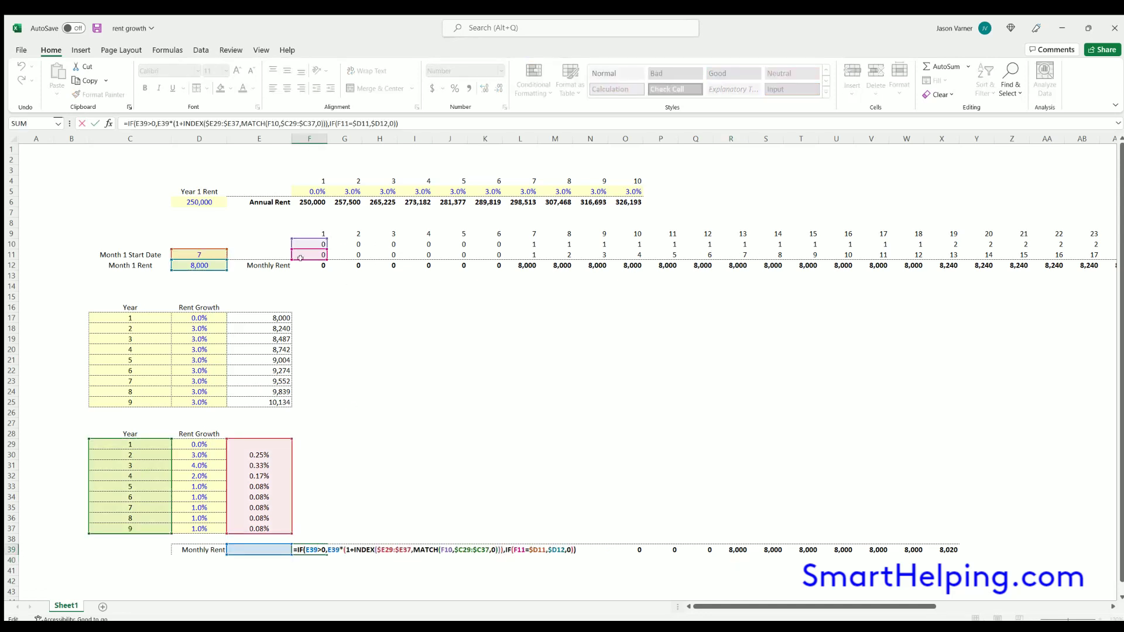
left_click(306, 235)
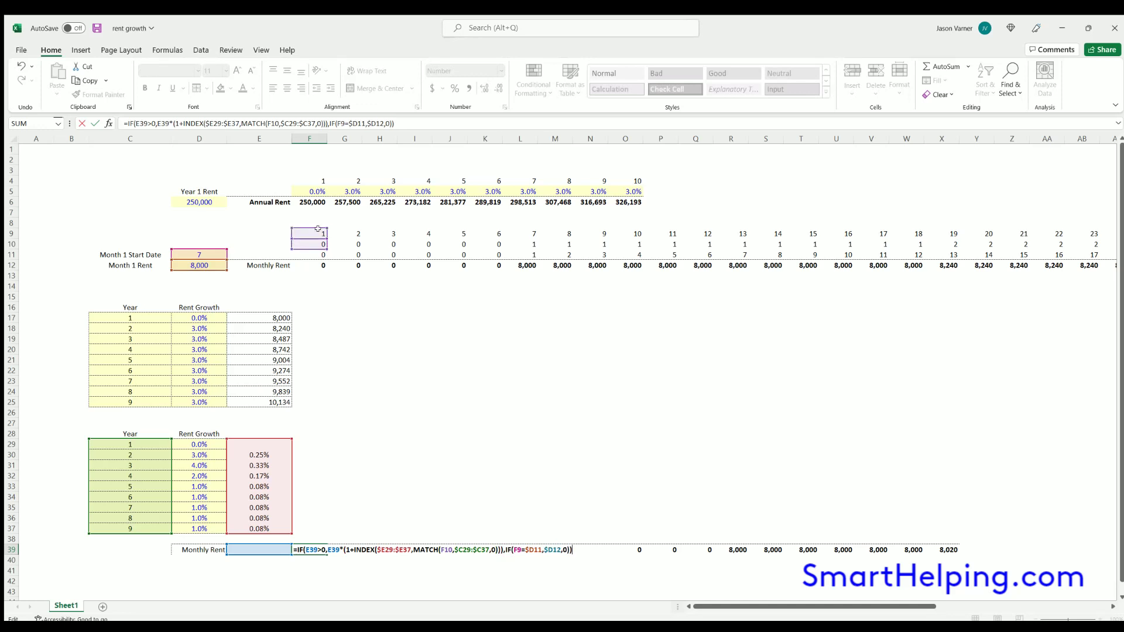
key("Return")
left_click(318, 550)
left_click_drag(327, 555, 1011, 551)
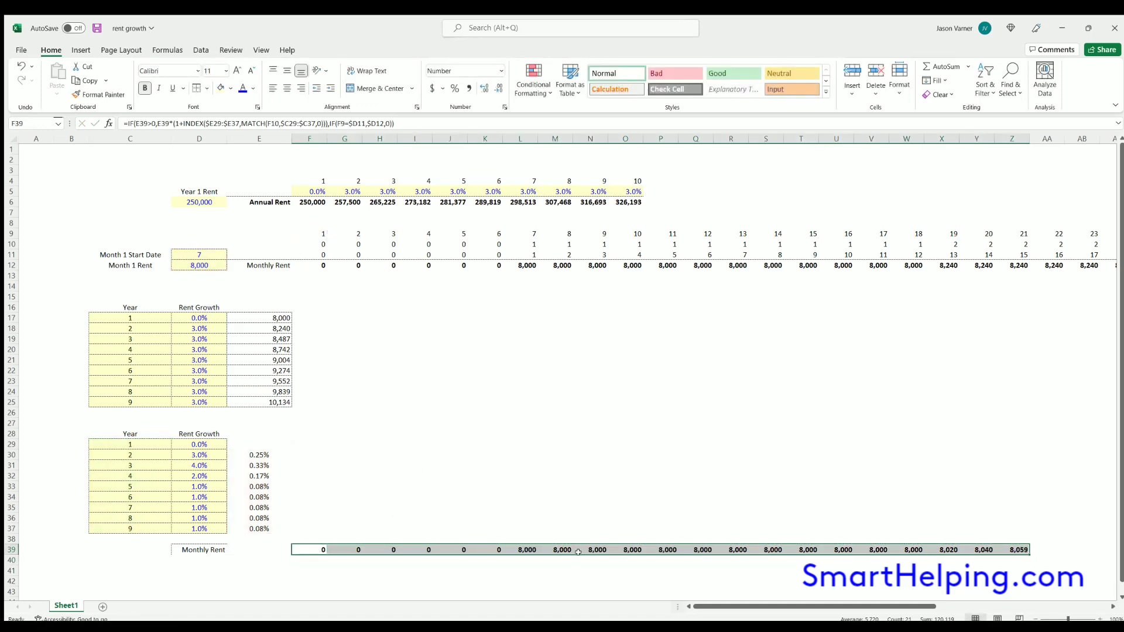
- Copy E30's monthly growth rate formula up to E29 and set year 1's Rent Growth in D29 to 3%
left_click(253, 452)
left_click_drag(290, 458, 291, 443)
left_click(197, 445)
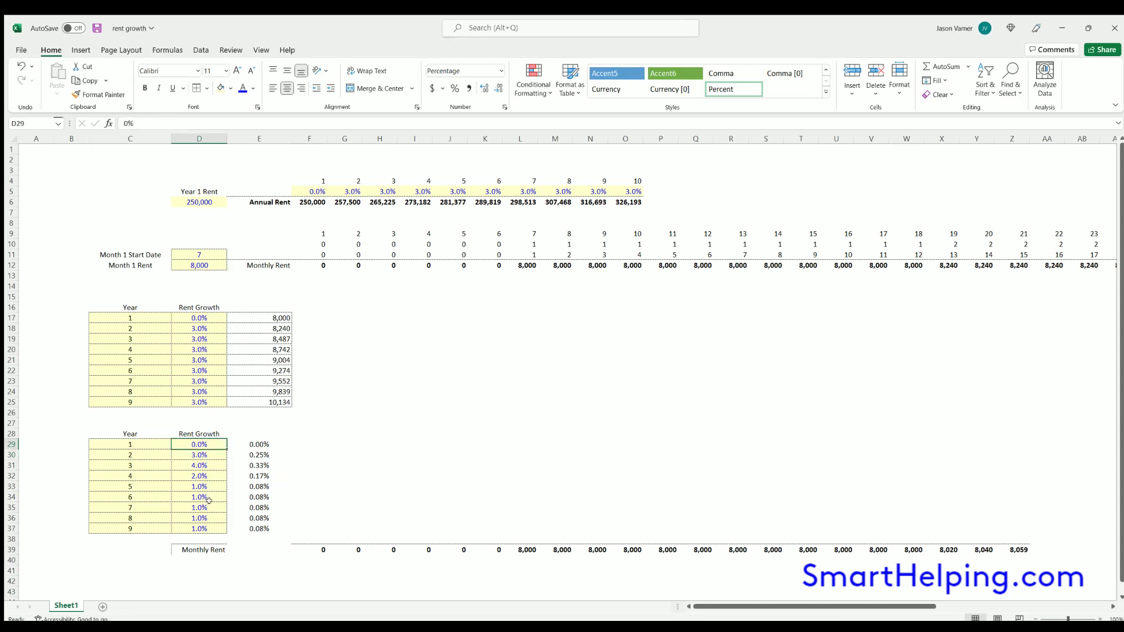
type("3")
key("Return")
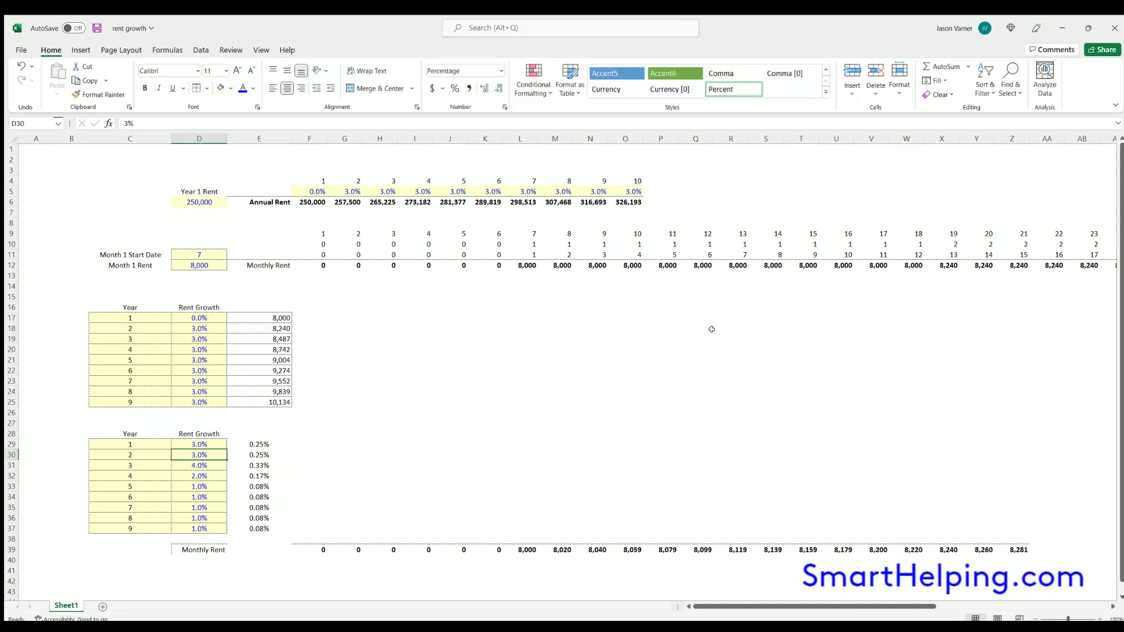
- Review the first growing Monthly Rent values and their formulas from L39 onward
left_click(523, 550)
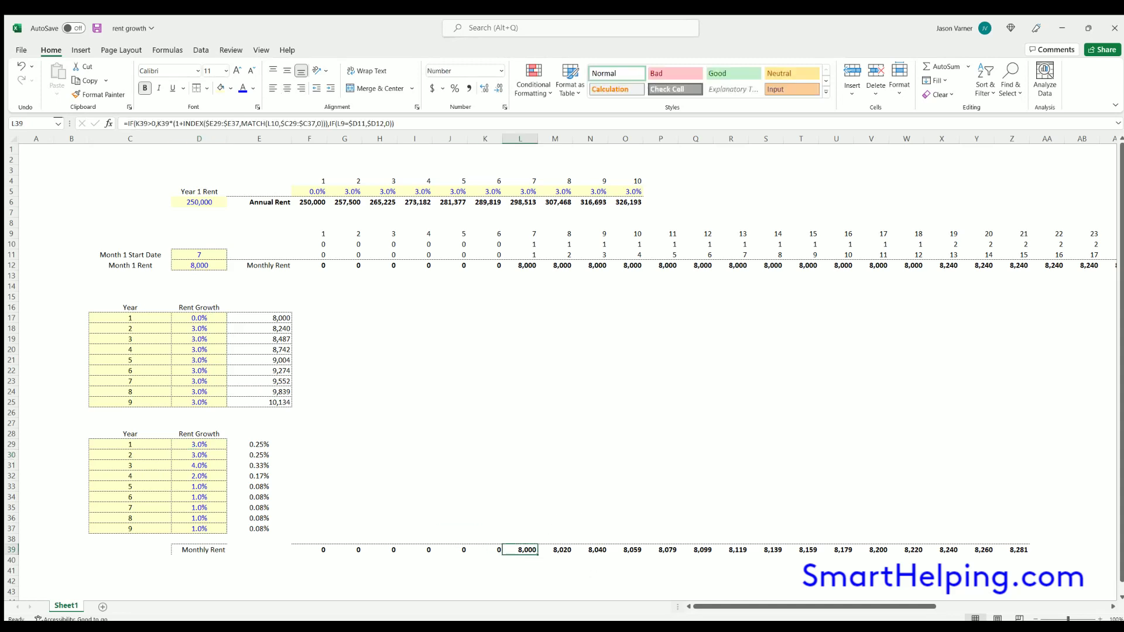
key("Right")
key("Right")
key("Right")
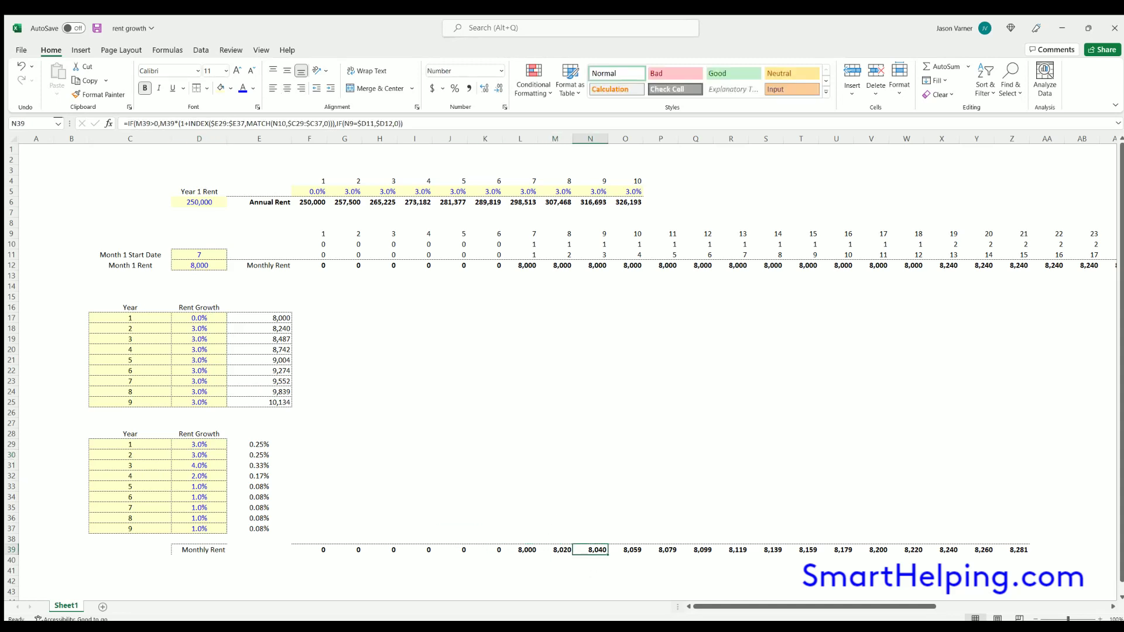
- Compare the growing Monthly Rent in row 39 with the stepped rent in row 12 through month 19, and inspect X11's month counter formula
key("Right")
key("Right")
key("Right")
key("Right")
key("Right")
key("Right")
key("Right")
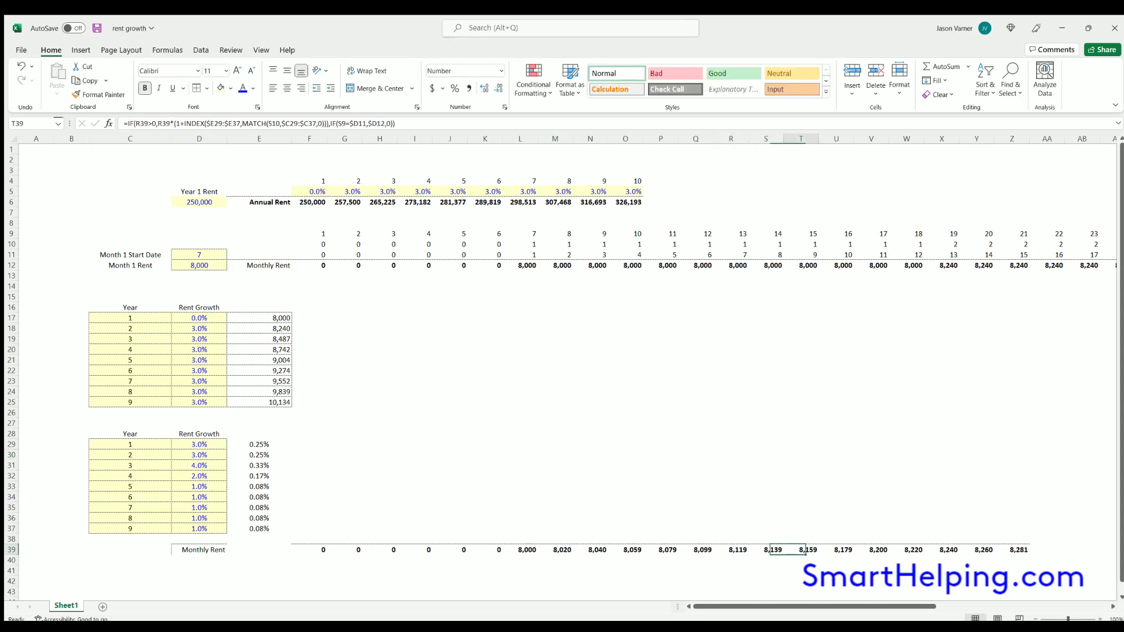
key("Right")
key("Right")
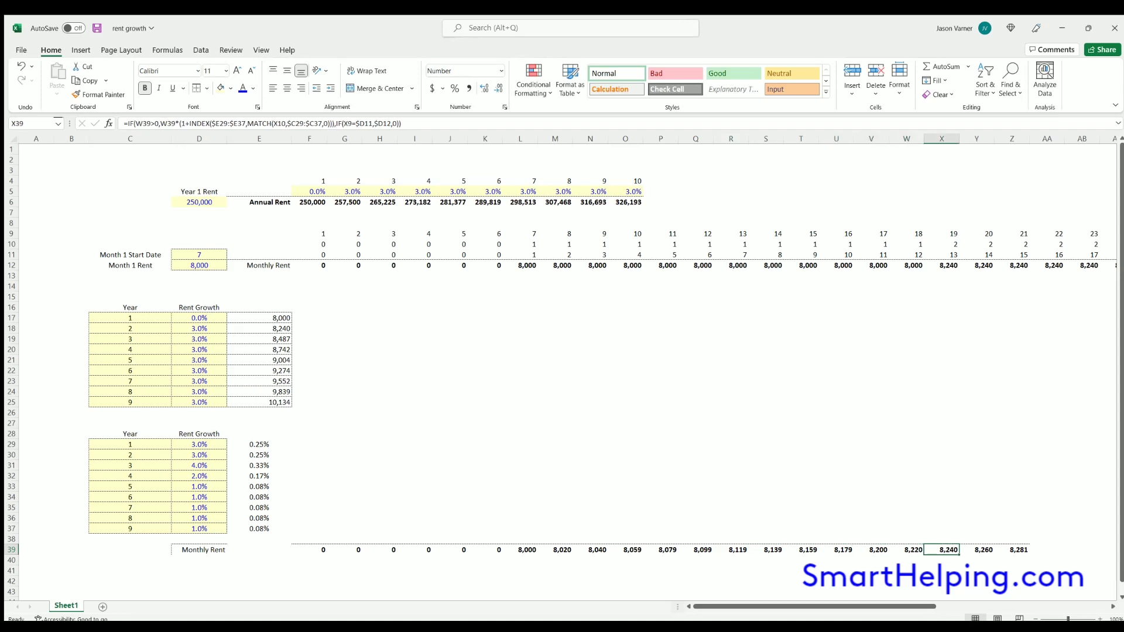
left_click(627, 262)
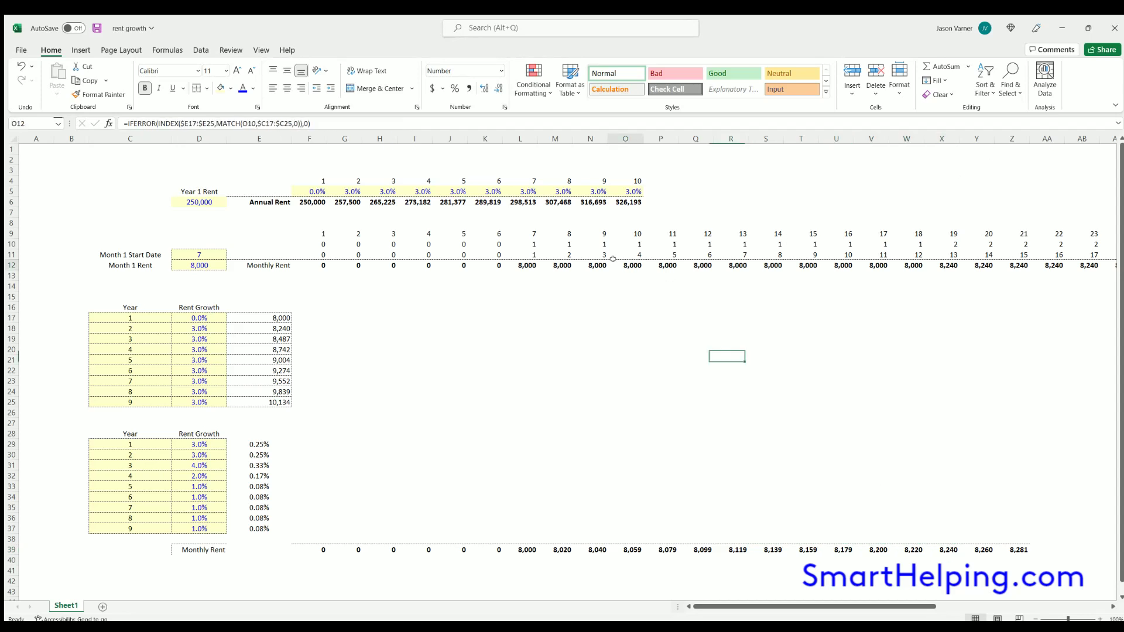
left_click_drag(527, 262, 947, 265)
left_click(946, 265)
double_click(946, 241)
key("Escape")
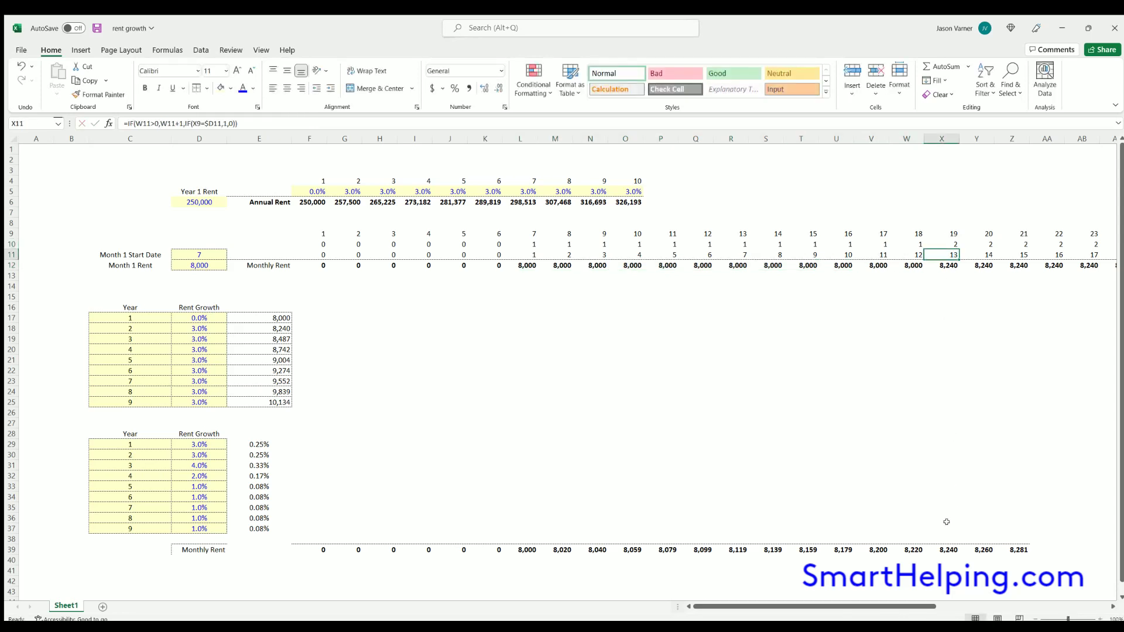
- Fill the Monthly Rent formula in row 39 forward through month 48 in BA39
left_click(942, 546)
left_click_drag(529, 549, 766, 551)
left_click(534, 550)
left_click_drag(534, 550, 1055, 551)
left_click(1055, 550)
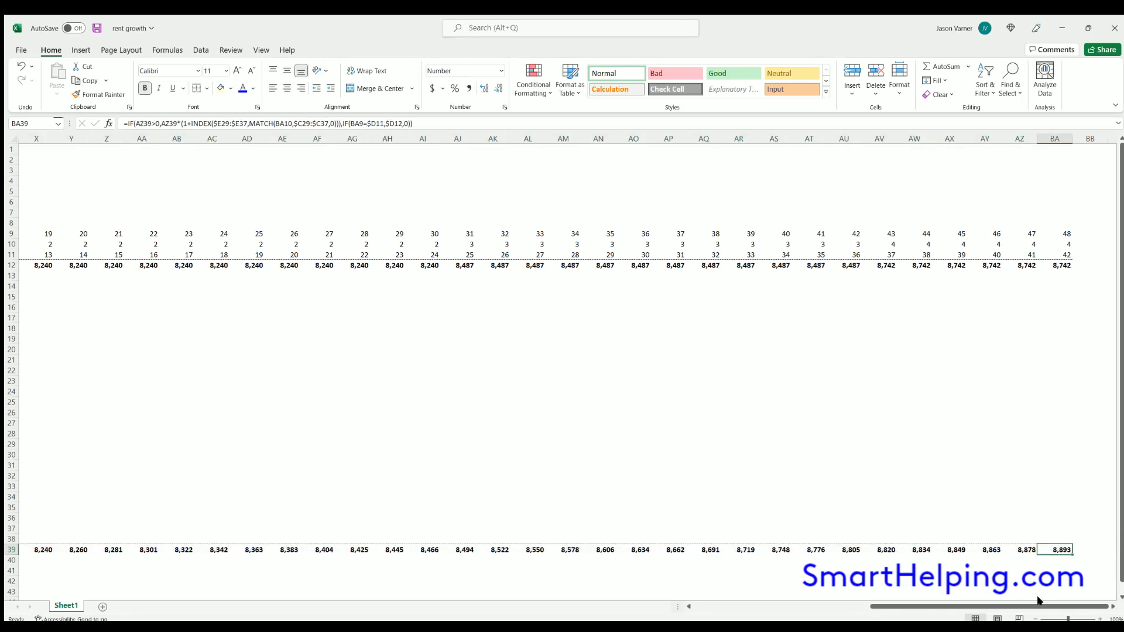
left_click_drag(1032, 606, 854, 606)
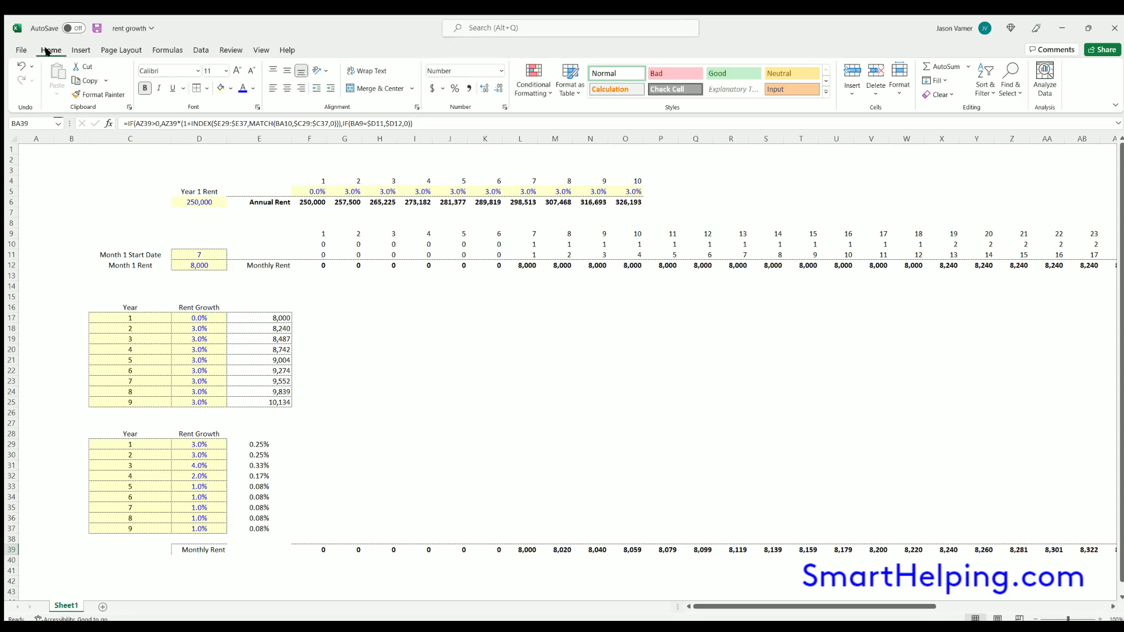
- Save the workbook and apply a top border across D39:H39 so the line also covers the Monthly Rent label
left_click(96, 29)
left_click_drag(188, 550, 386, 550)
left_click(197, 88)
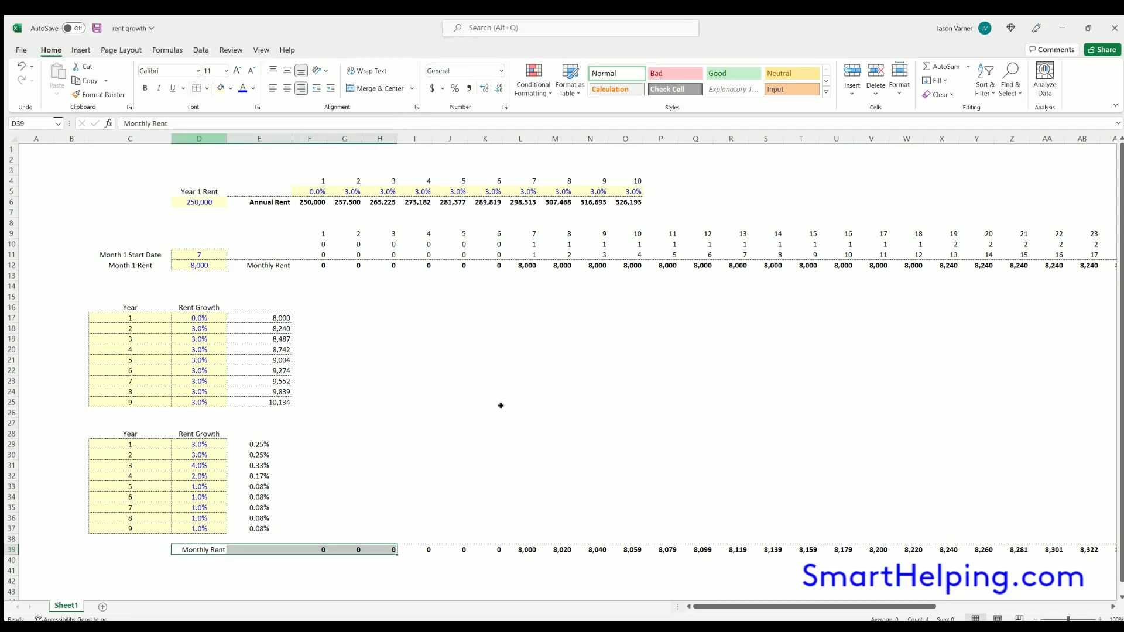
left_click(519, 413)
left_click(523, 550)
key("Right")
key("Right")
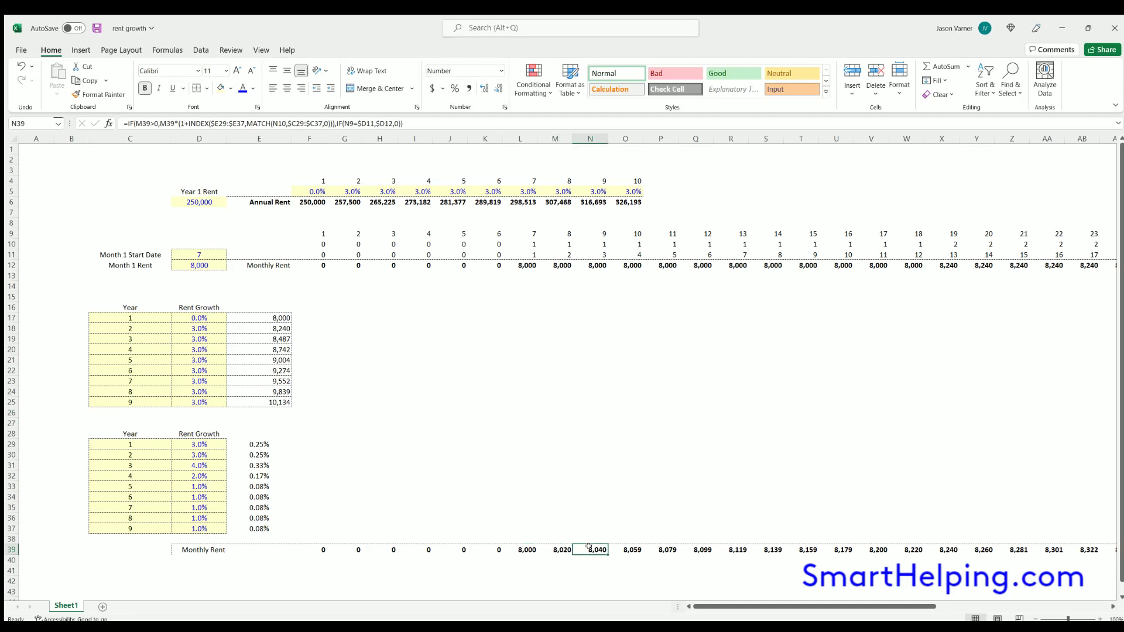
- Add borders to the monthly growth rates in E29:E37 and save the workbook
left_click_drag(165, 448, 202, 529)
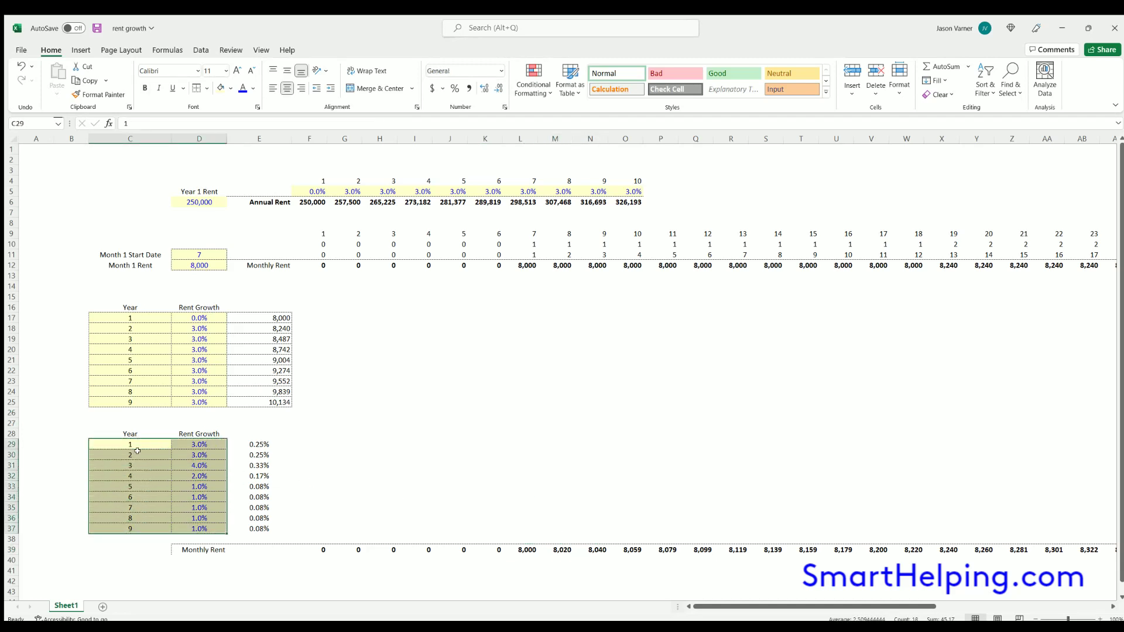
left_click(200, 444)
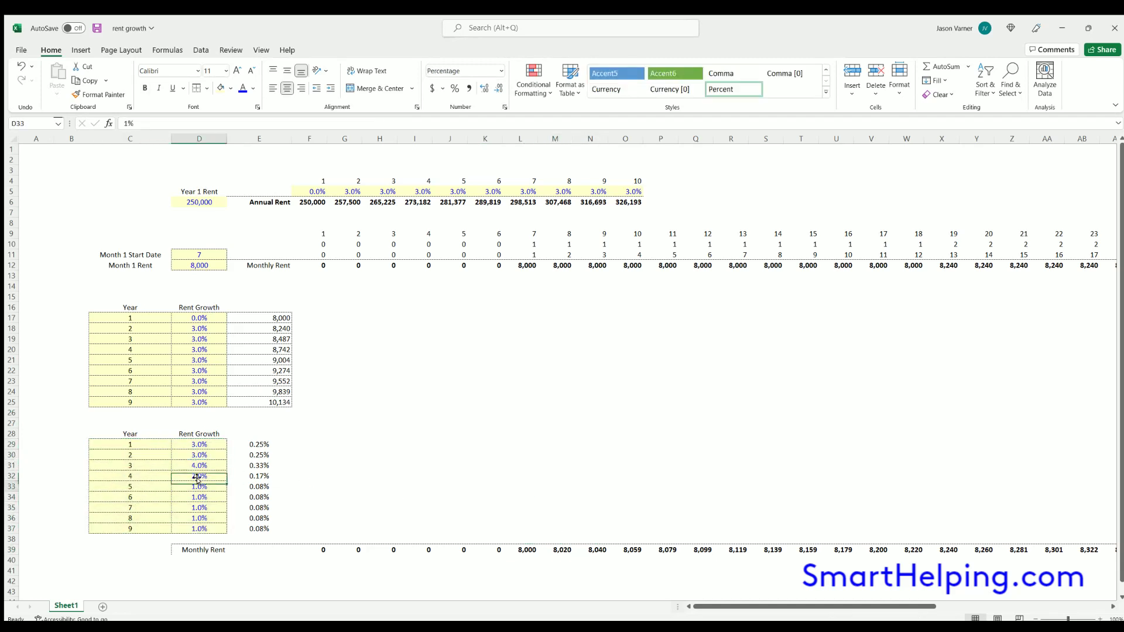
left_click(252, 445)
left_click_drag(248, 487, 257, 530)
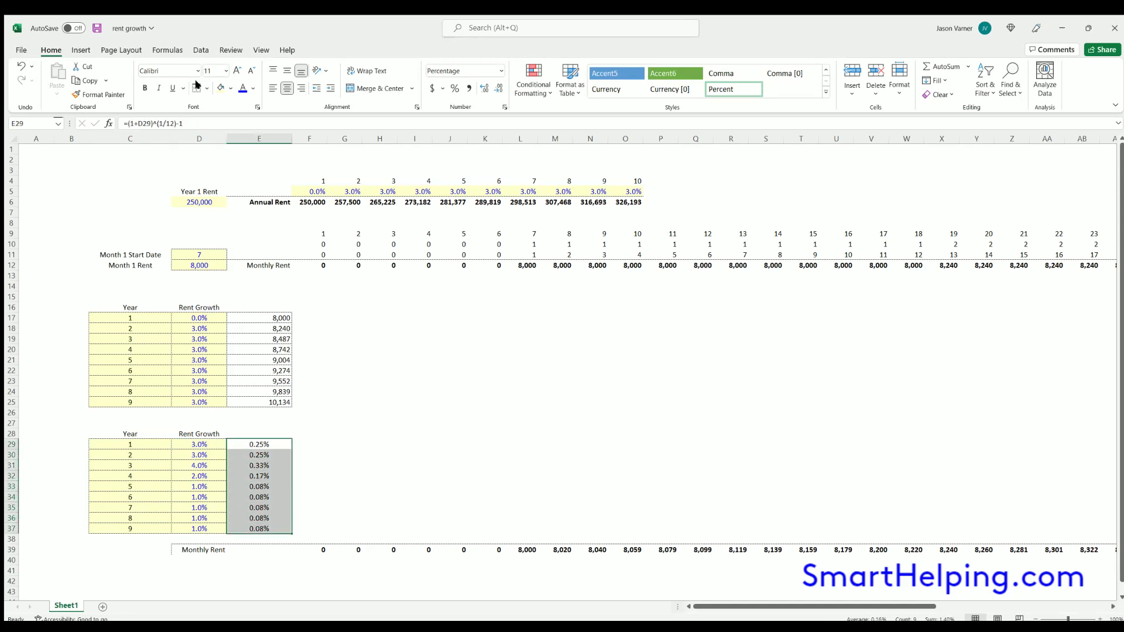
left_click(349, 413)
left_click(259, 445)
left_click(263, 452)
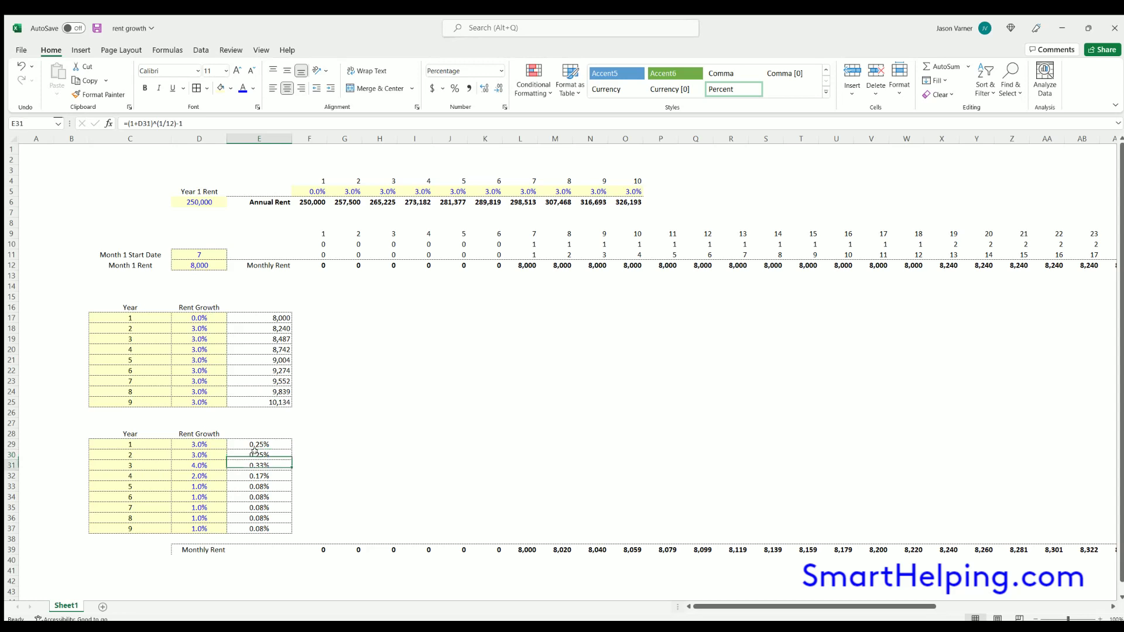
left_click(256, 476)
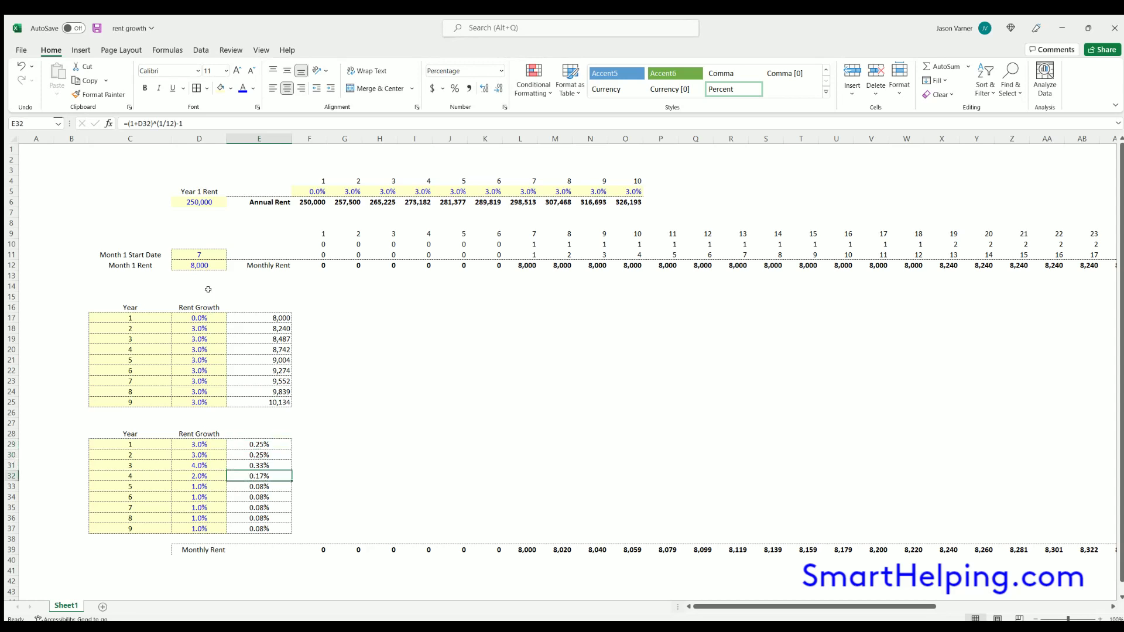
left_click(97, 28)
- Review the start date and Month 1 Rent inputs, the rent formula in L12 and the year index formulas in row 10
left_click(199, 264)
left_click(198, 252)
left_click(199, 264)
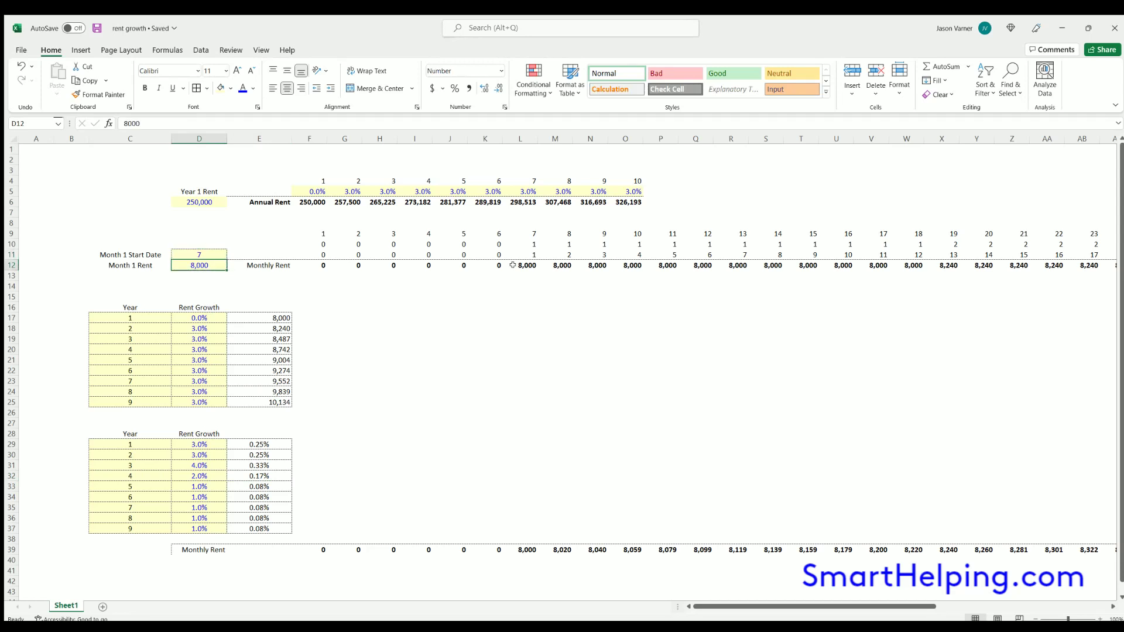
left_click(515, 263)
left_click(524, 244)
left_click(586, 242)
left_click(321, 242)
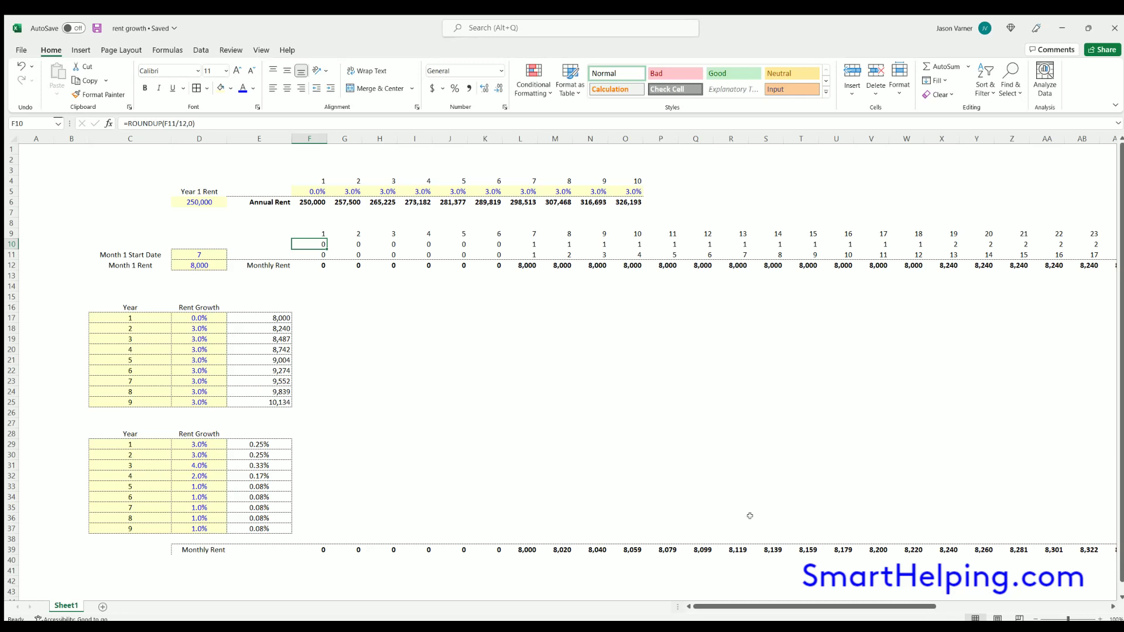
- Set year 2's Rent Growth in D30 to 5%
left_click(204, 451)
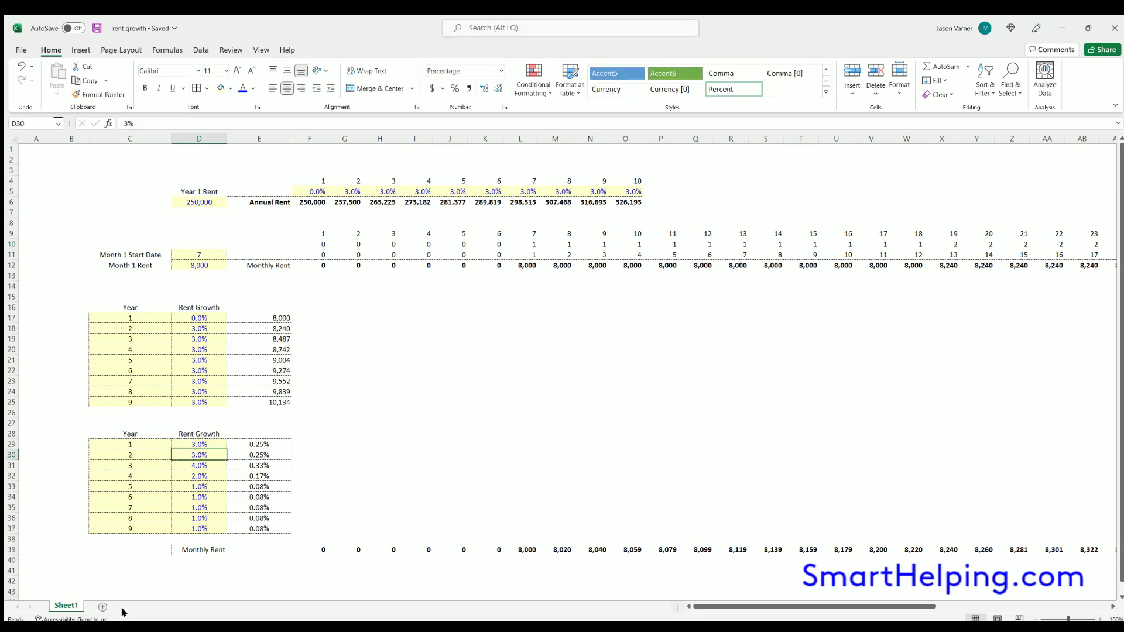
type("5")
key("Return")
left_click_drag(860, 606, 908, 604)
- Enter 8000 in Y41 as a check value and grow it by 3% in Y42 with =Y41*0.03+Y41
left_click(660, 571)
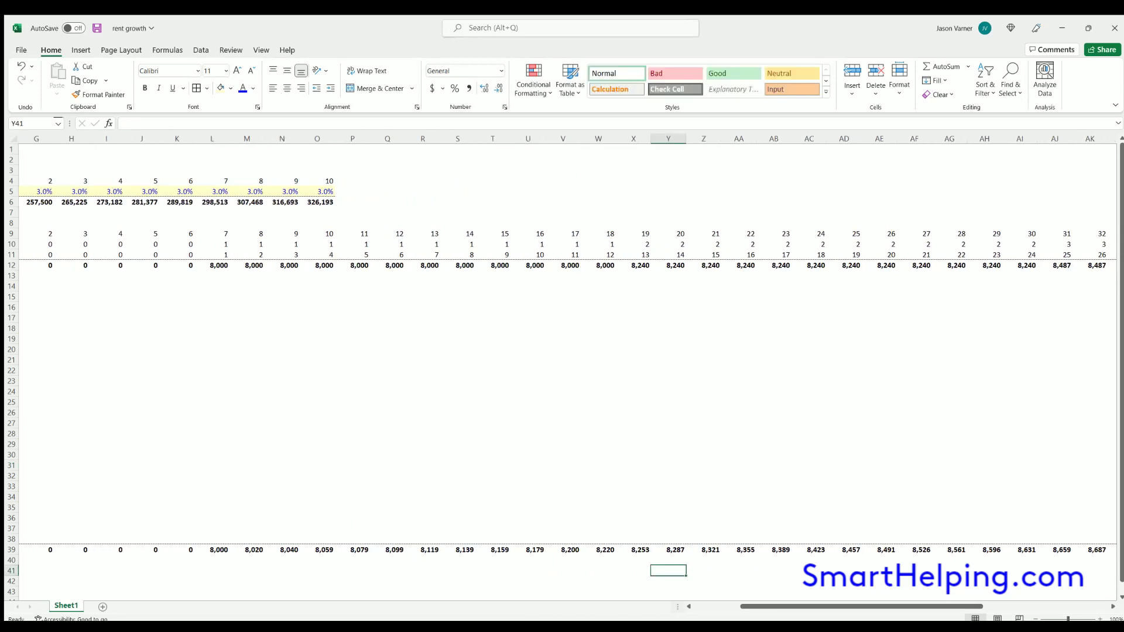
type("8000")
key("Return")
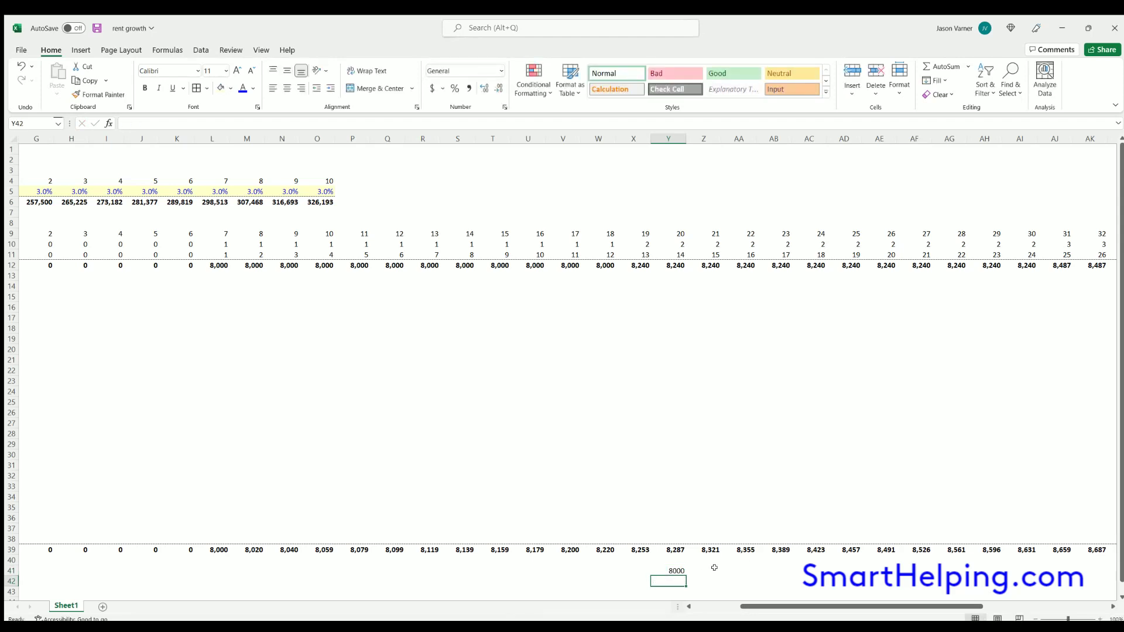
type("=")
left_click(679, 567)
type("*")
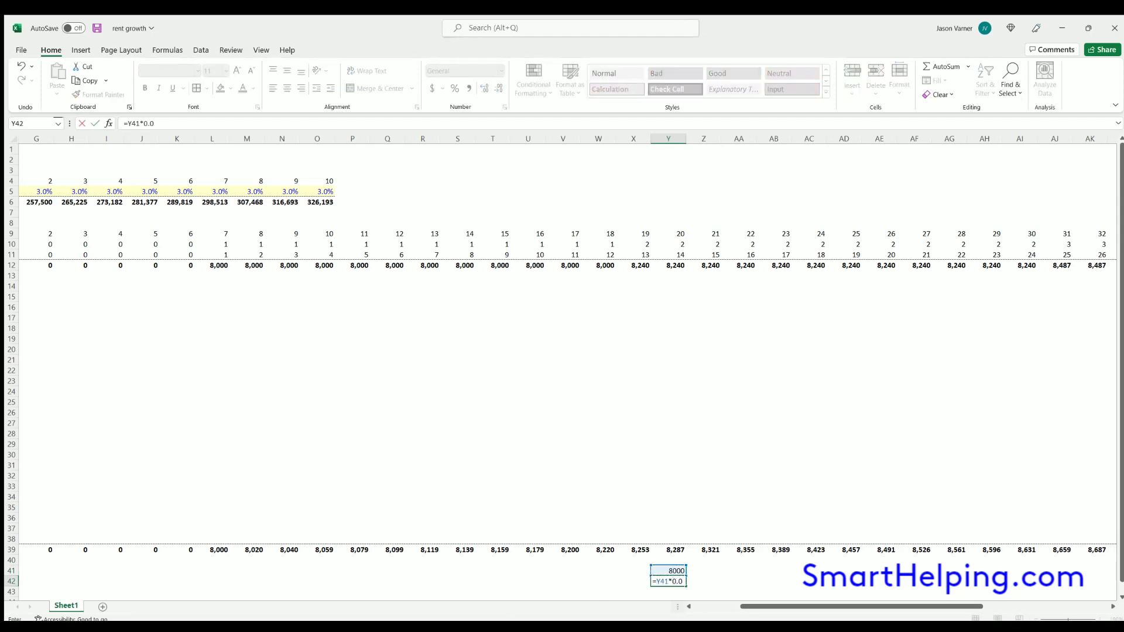
type("0.03+")
left_click(674, 570)
key("Return")
- Grow the check value by 5% in Y43 with =Y42*0.05+Y42
type("=")
left_click(676, 579)
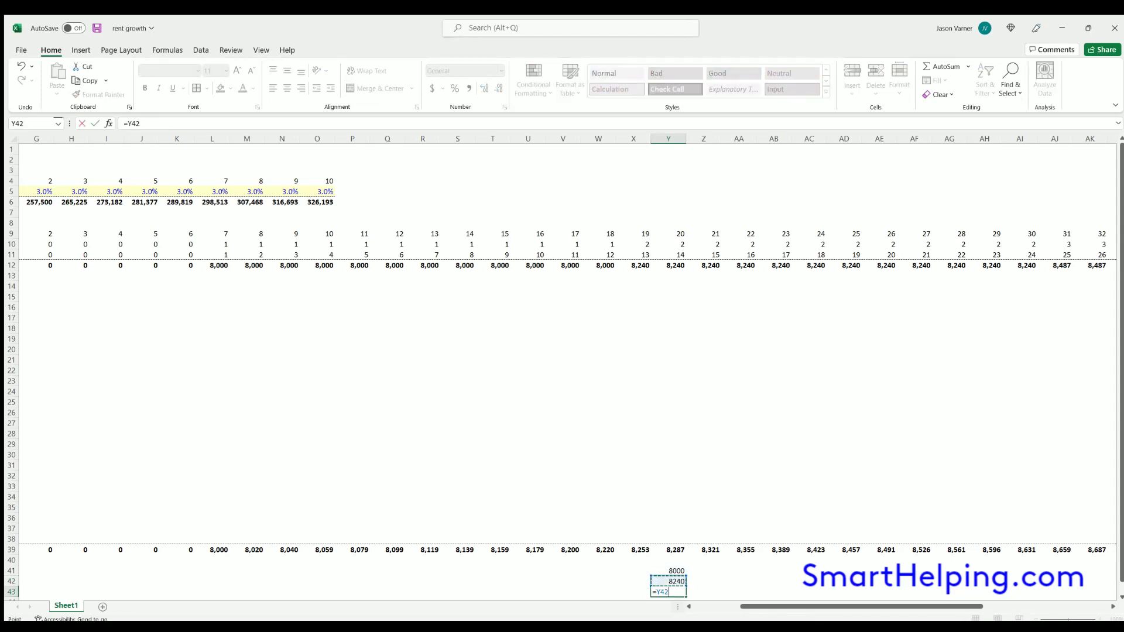
type("*0.05+")
left_click(664, 579)
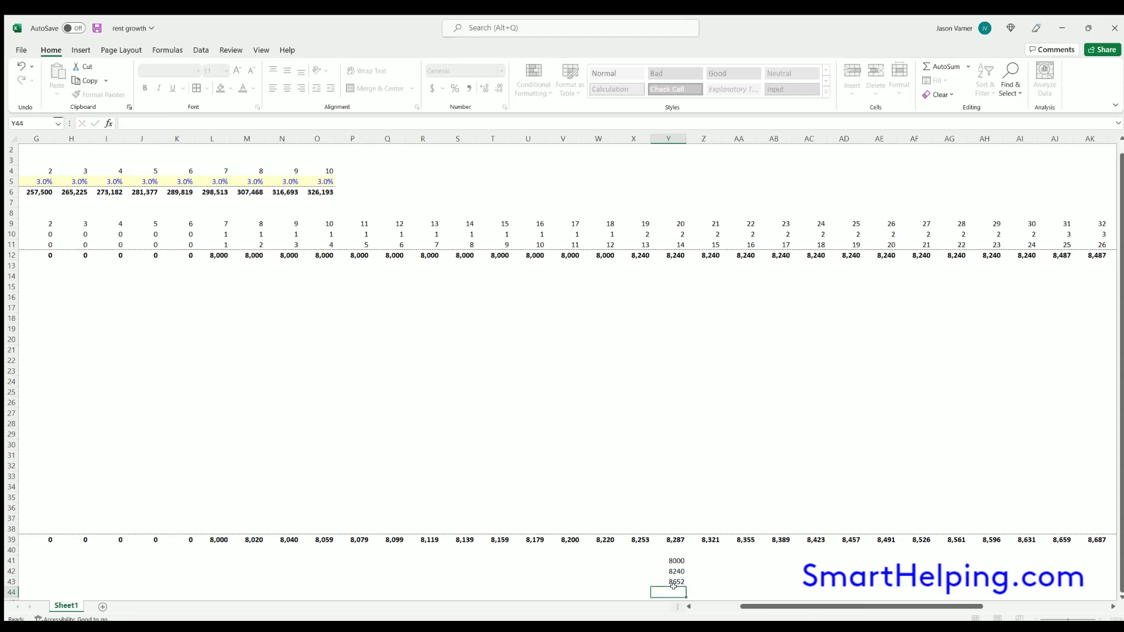
key("Return")
left_click(679, 582)
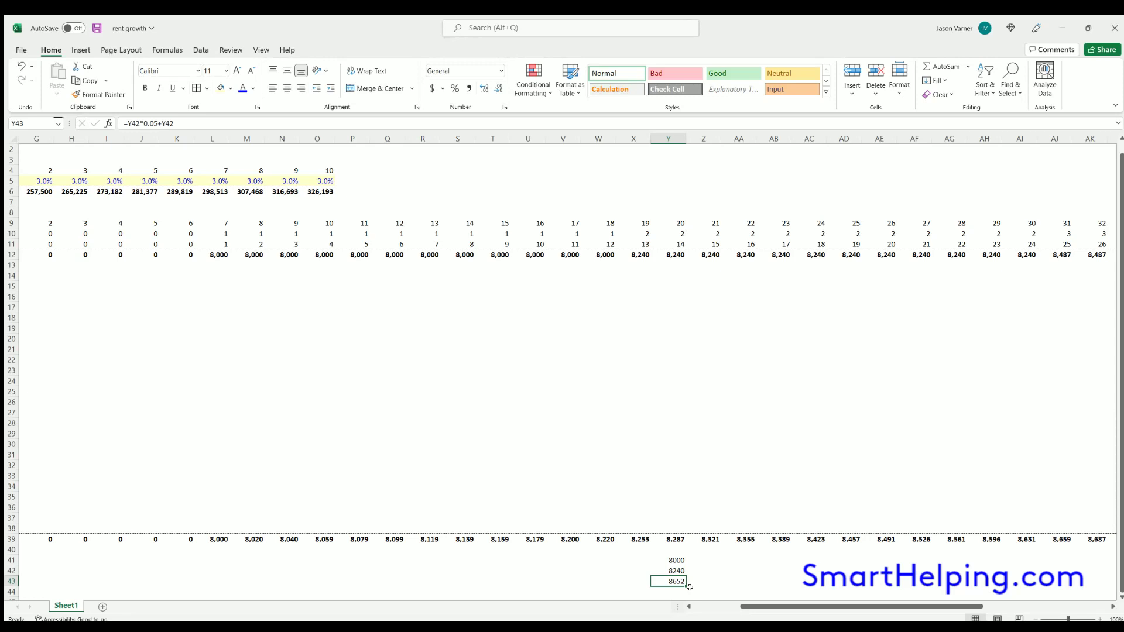
- Examine the first twelve Monthly Rent values from L39, year 1's growth in D29 and the references in X39's formula
left_click_drag(209, 537, 601, 538)
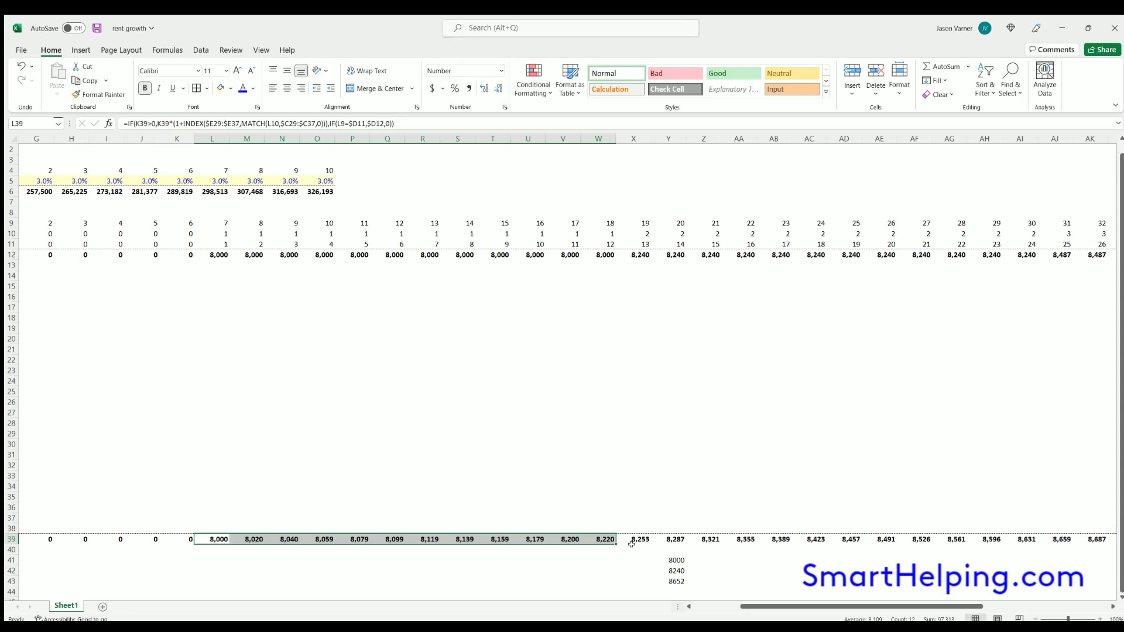
left_click(633, 544)
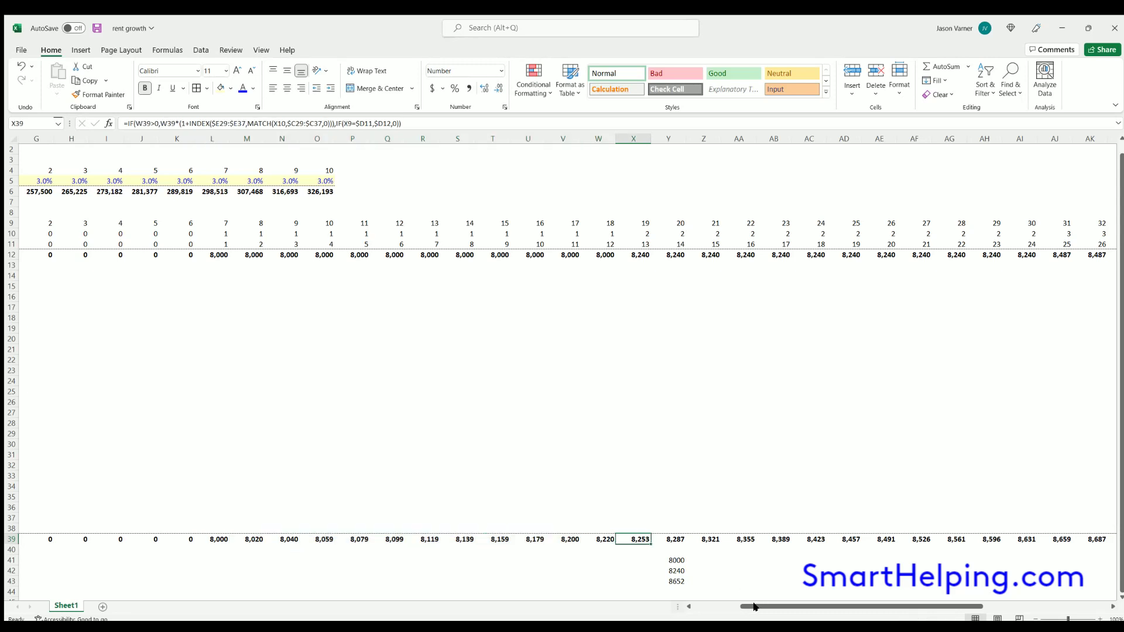
left_click_drag(756, 607, 709, 607)
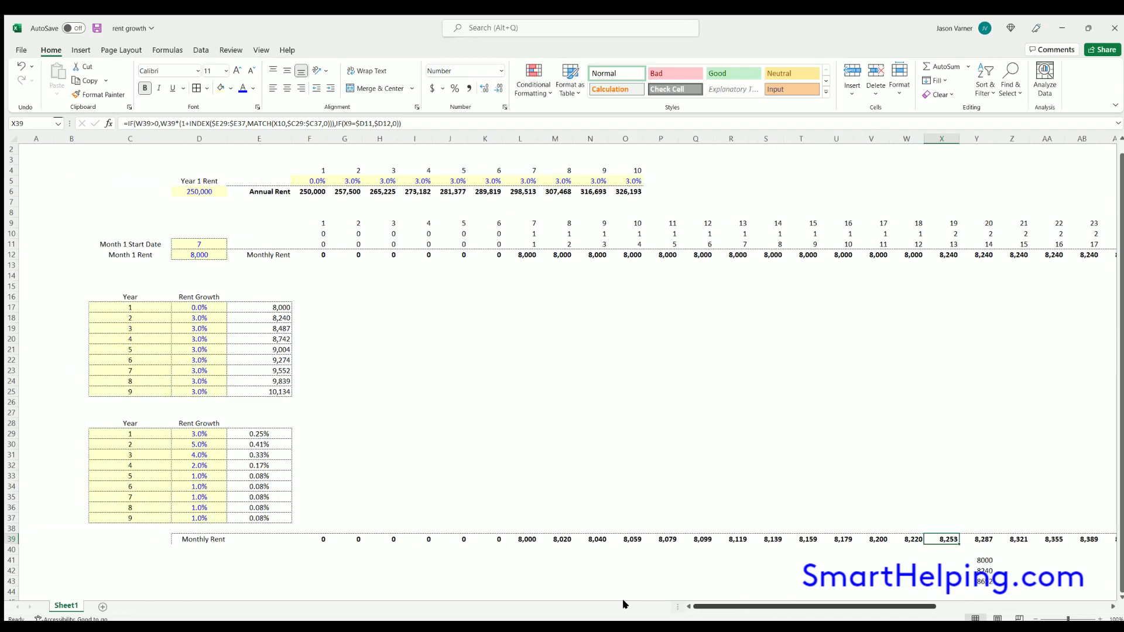
left_click(202, 433)
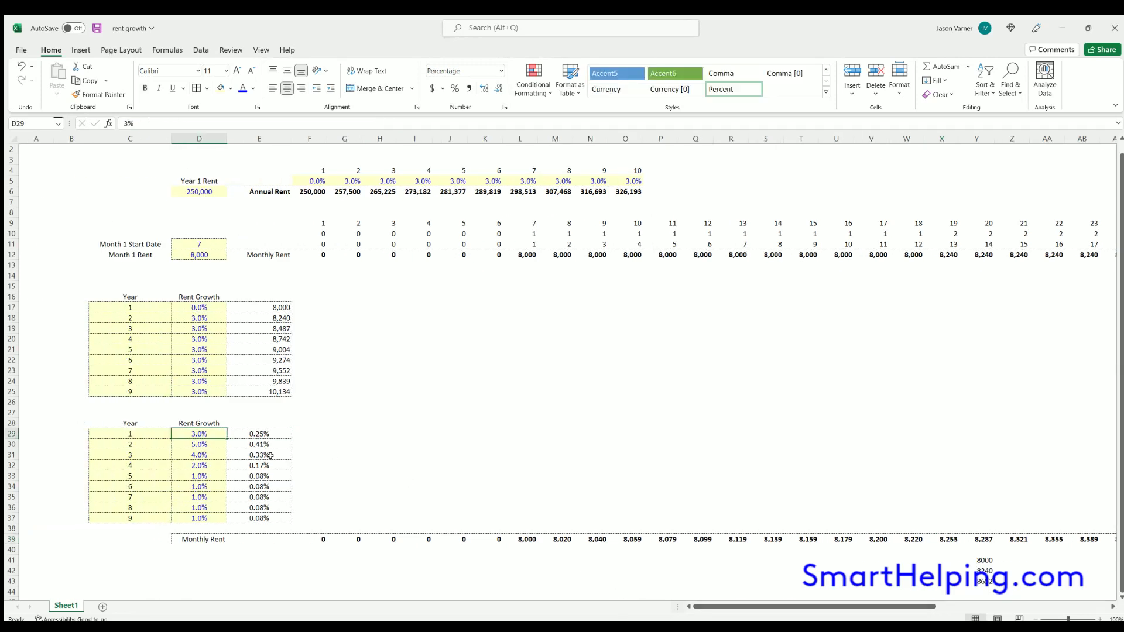
left_click_drag(524, 538, 942, 537)
left_click(943, 537)
double_click(943, 537)
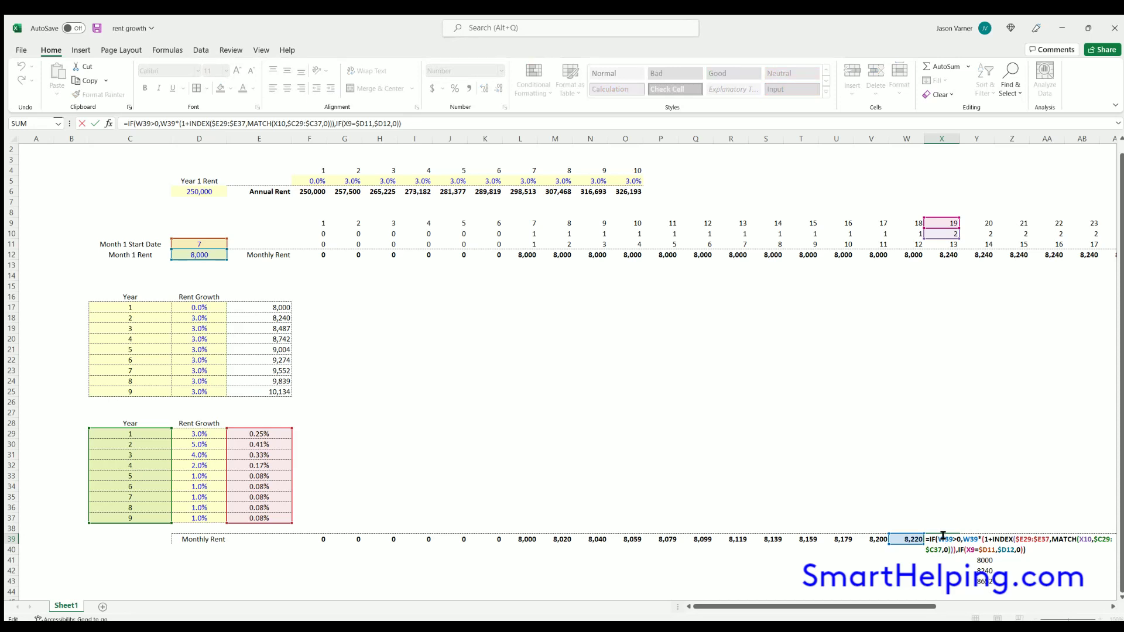
left_click(934, 551)
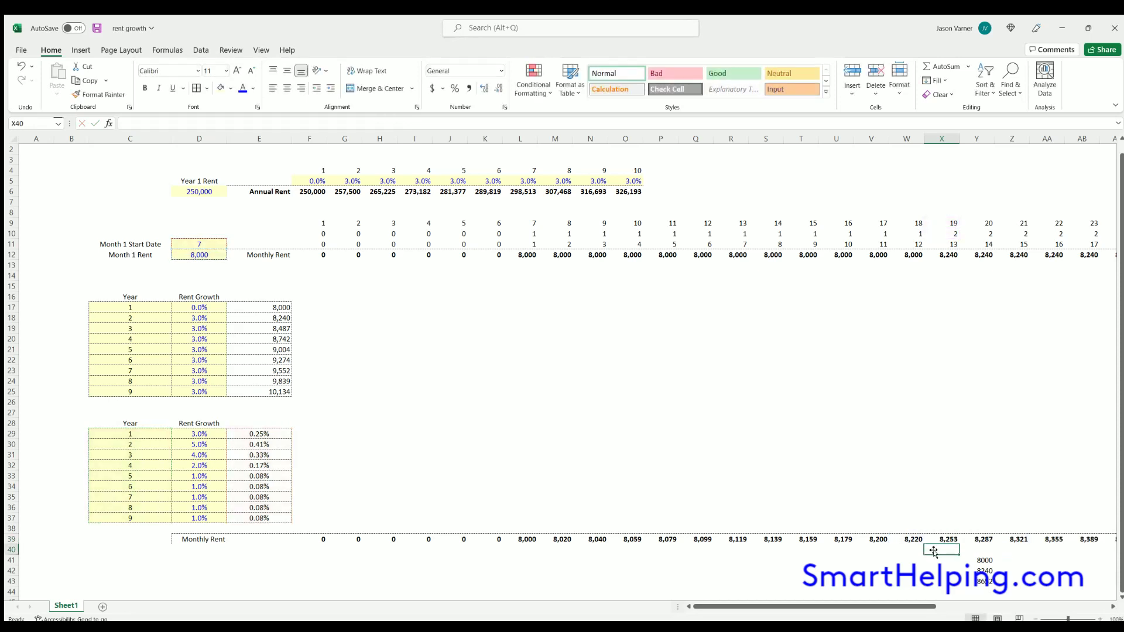
double_click(939, 538)
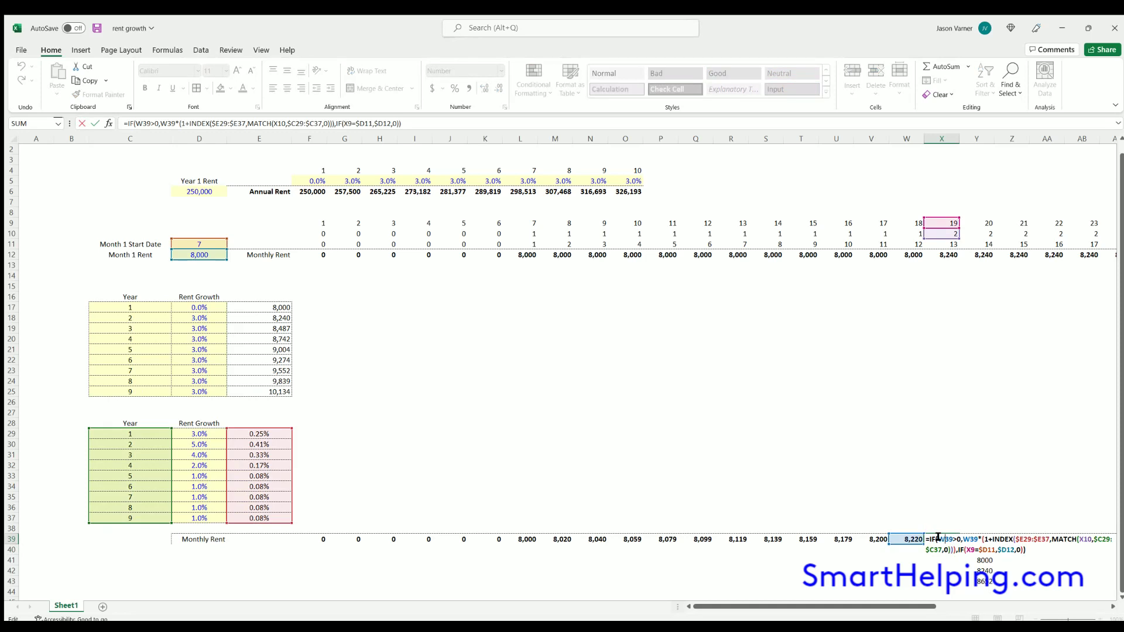
key("Escape")
- Inspect the cell references used by the Monthly Rent formulas in F39 and O39
double_click(319, 537)
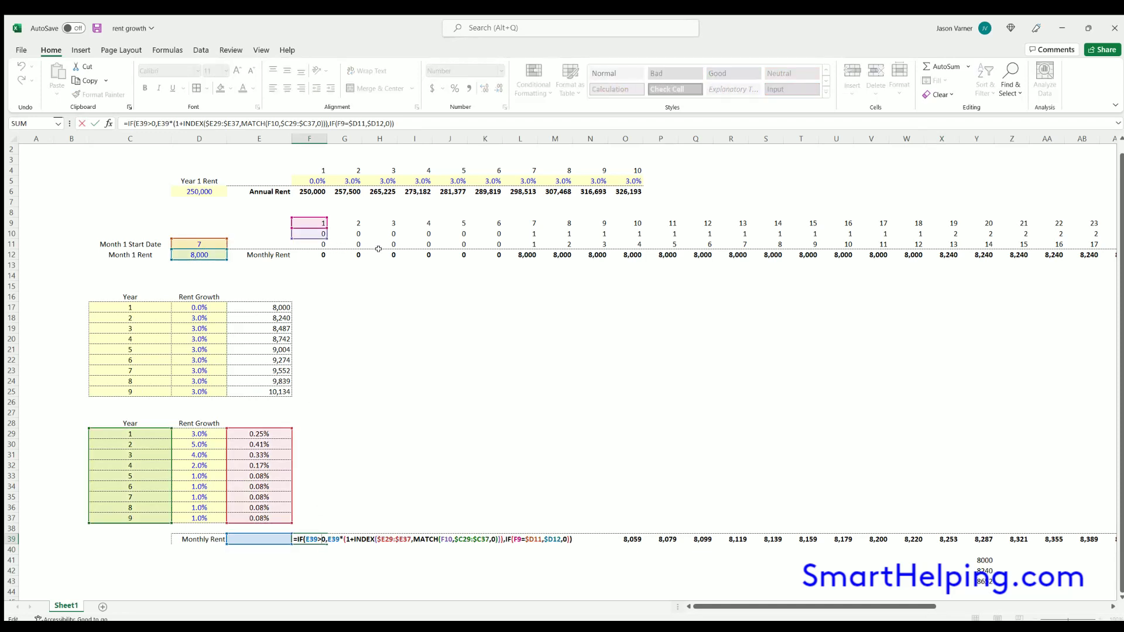
key("Escape")
left_click(626, 538)
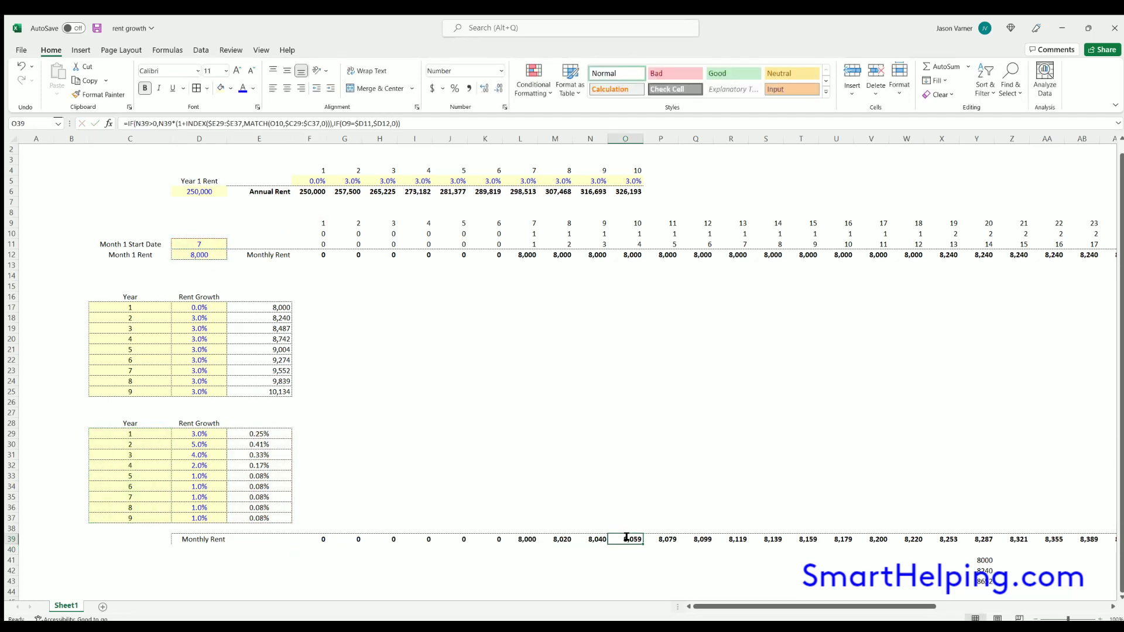
double_click(626, 537)
left_click_drag(621, 238, 621, 234)
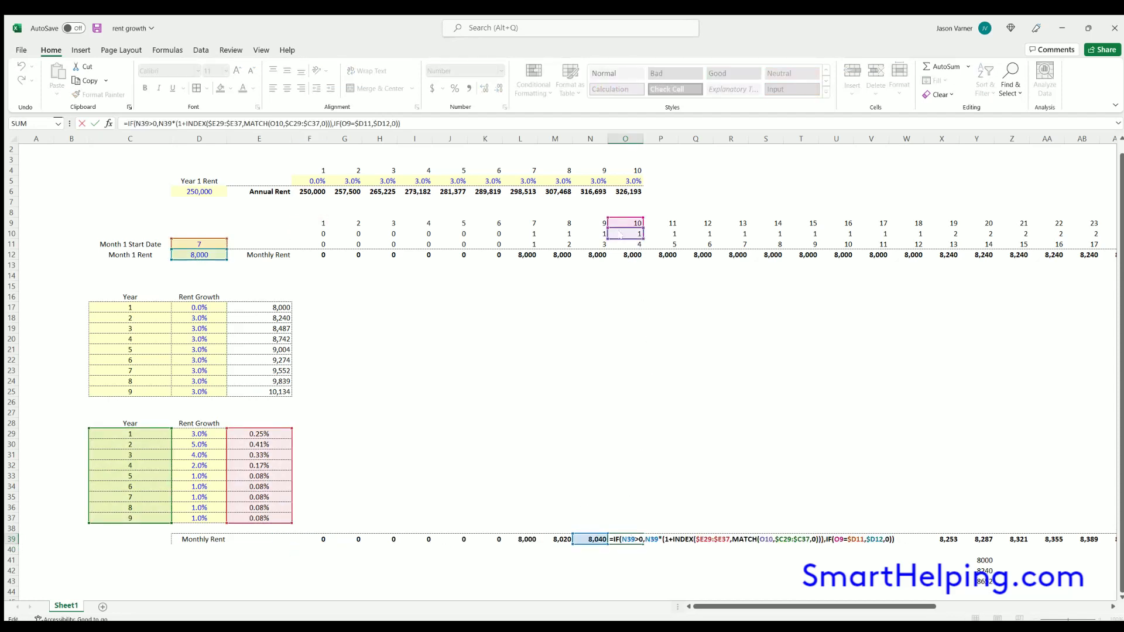
key("Return")
- Calculate the rent increase between the first two rent months in M40 with =M39-L39
left_click(561, 549)
type("=")
left_click(560, 540)
type("-")
left_click(525, 539)
key("Return")
- Calculate the monthly growth rate in M41 with =M40/L39 and format it as a percentage
type("=")
left_click(561, 549)
type("/")
left_click(525, 538)
key("Return")
key("Up")
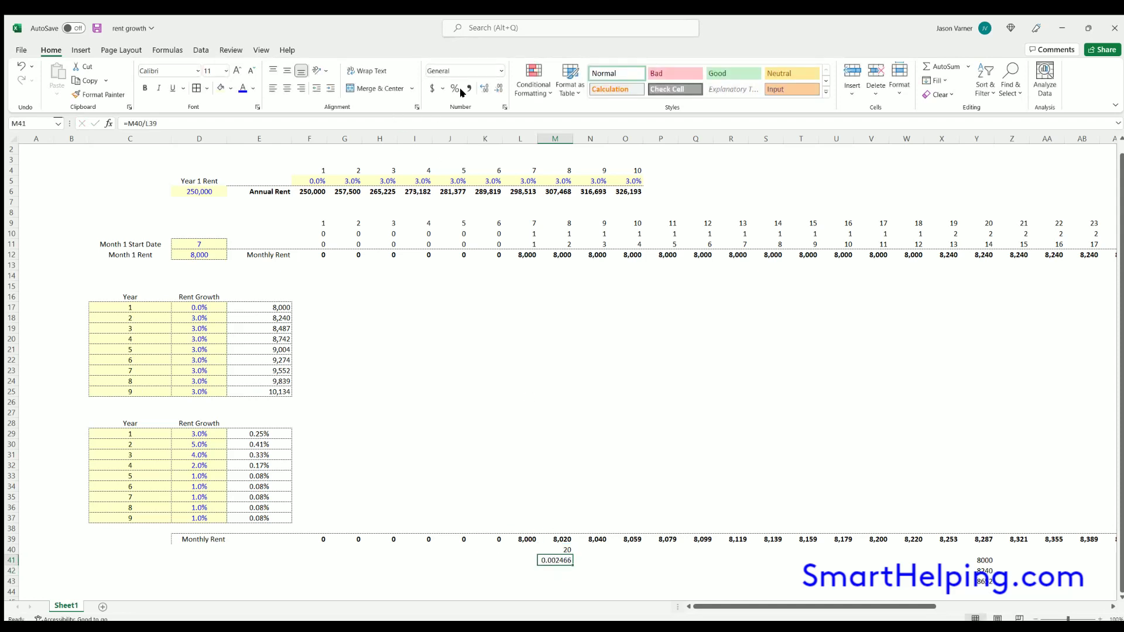
key("ctrl+shift+5")
left_click(559, 569)
type("=")
key("Up")
left_click(265, 435)
key("Escape")
- Delete the temporary growth check calculations in M40:M41
key("Down")
left_click_drag(564, 553, 564, 563)
key("Delete")
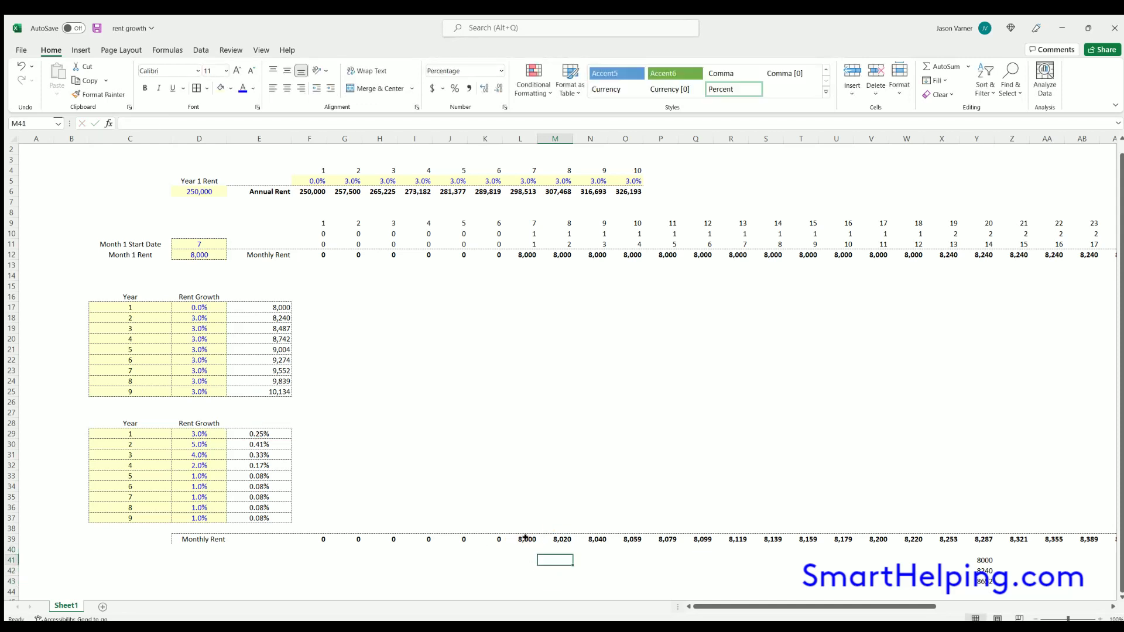
- Step through the Monthly Rent cells from L39 forward to check how each month builds on the previous one
key("Up")
key("Left")
key("Right")
key("Right")
key("Right")
key("Right")
key("Right")
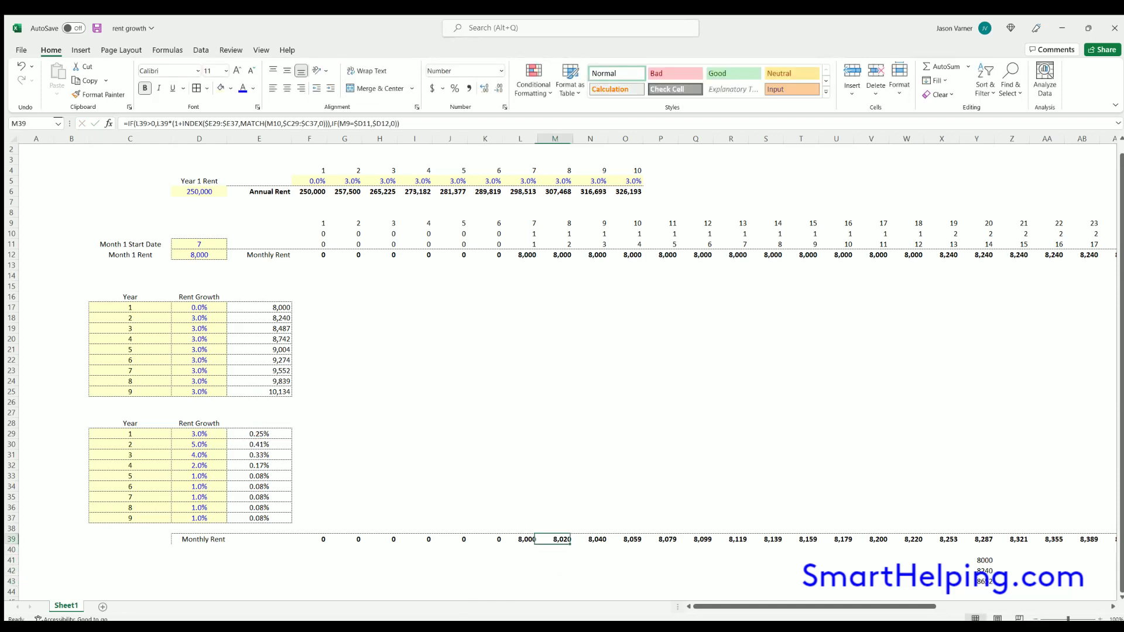
- Continue along the Monthly Rent row from M39 to Y39, checking each month's formula across the switch to rent year 2
key("Right")
key("Right")
key("Right")
key("Right")
key("Right")
key("Right")
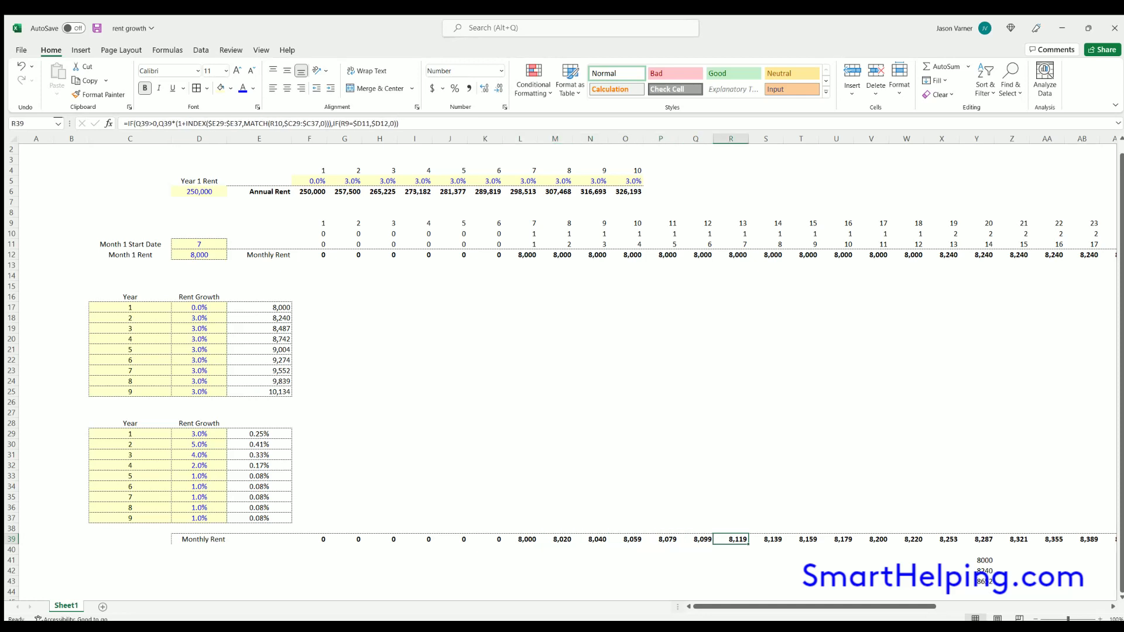
key("Right")
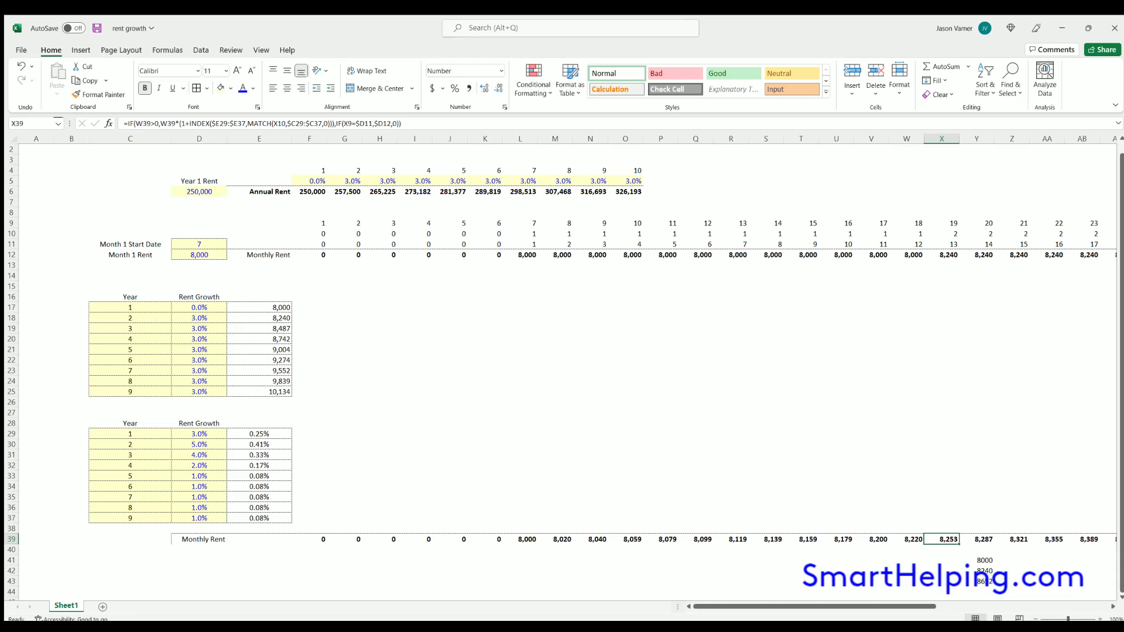
key("Right")
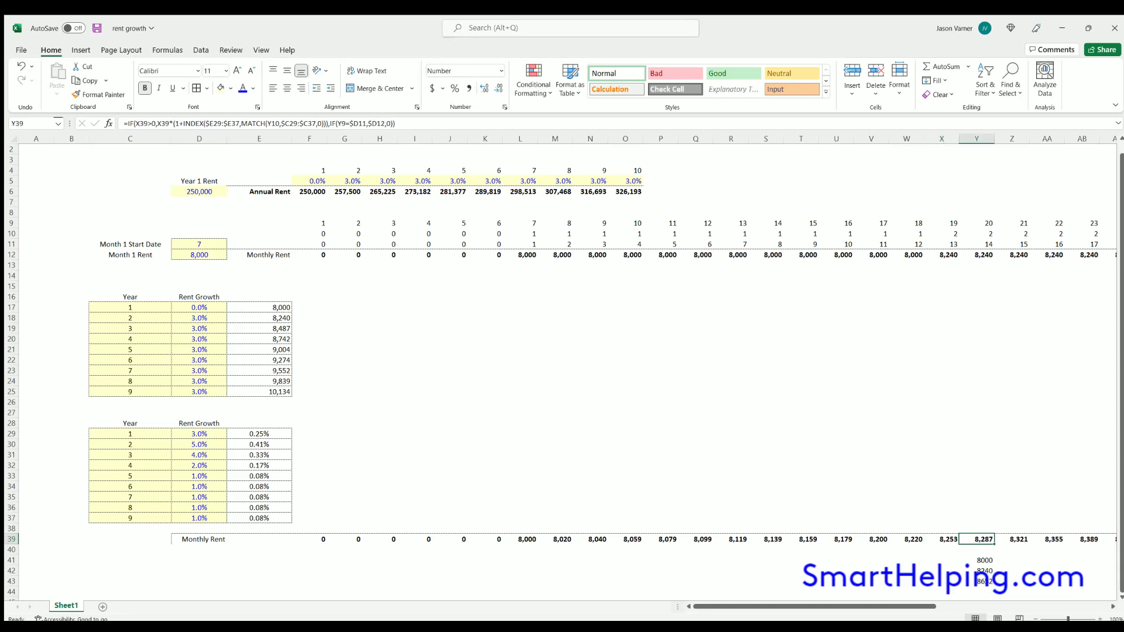
key("Up")
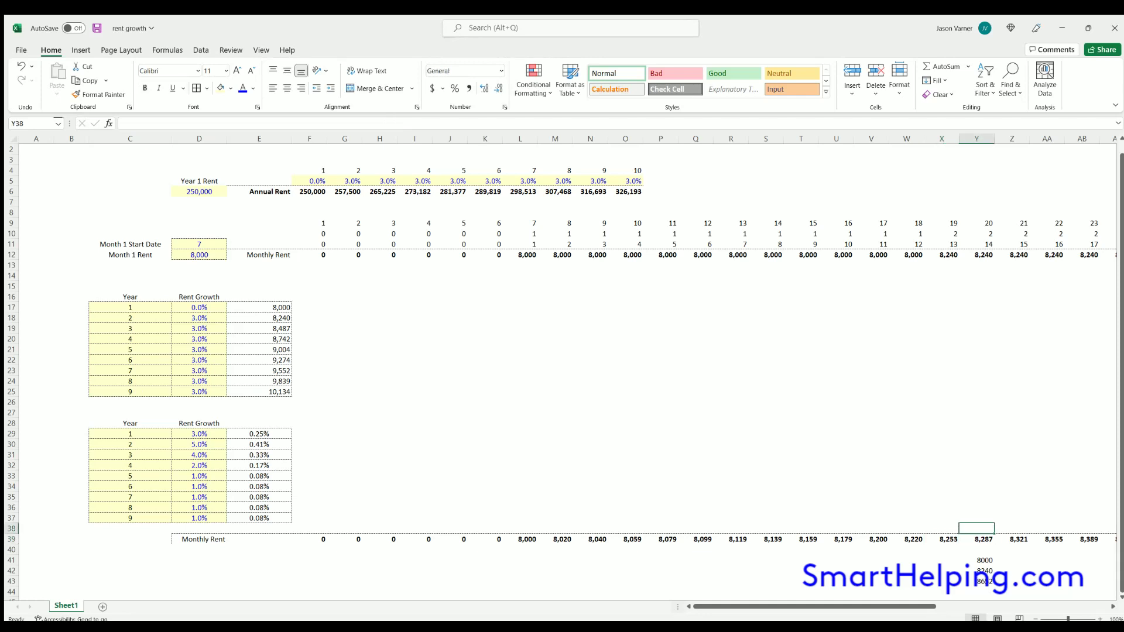
- Examine the references of the rent formula in Y39 and clear the scratch values in Y41:Y43
left_click(945, 537)
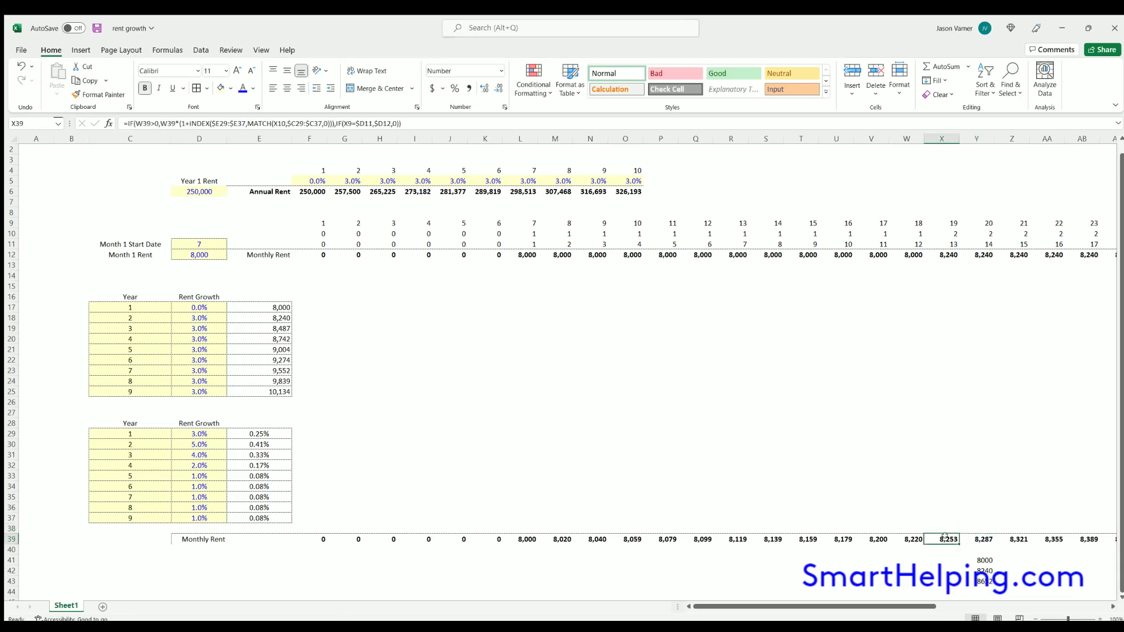
left_click(981, 537)
double_click(981, 537)
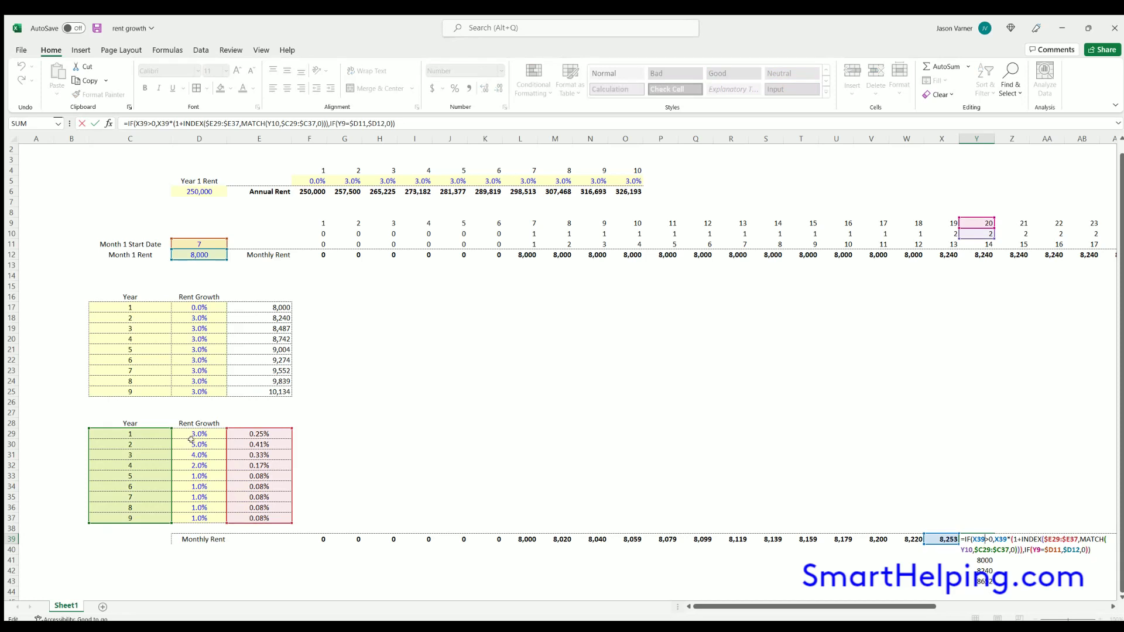
key("Return")
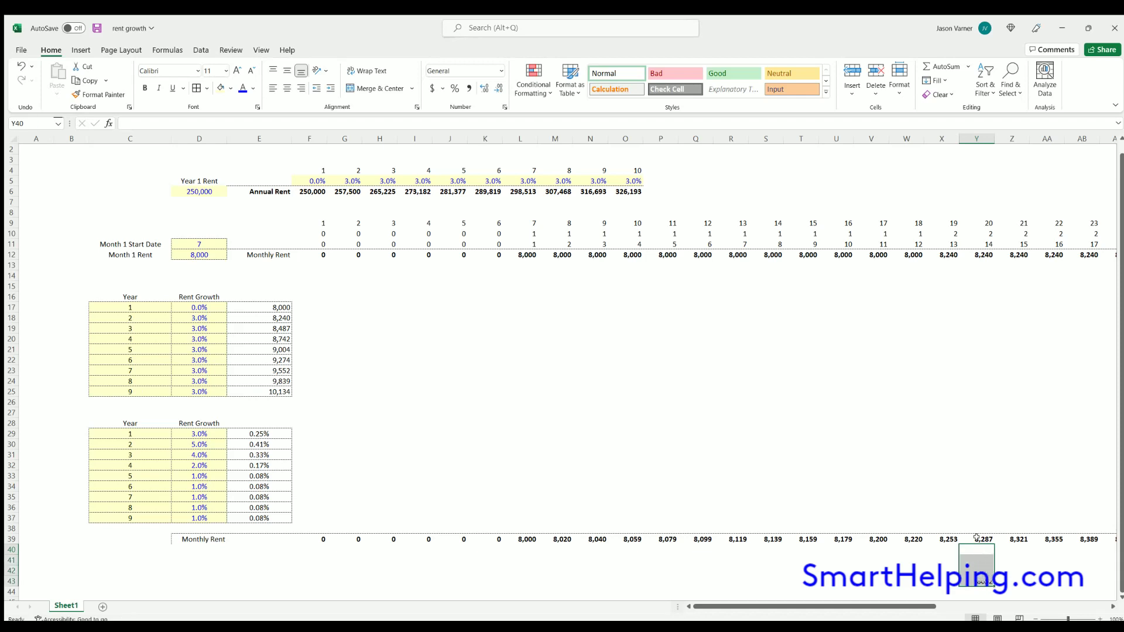
key("Up")
- Set the Year 2 rent growth in D30 to 3% and compare the month 19 rents in X12 and X39
left_click(182, 444)
type("3%")
key("Return")
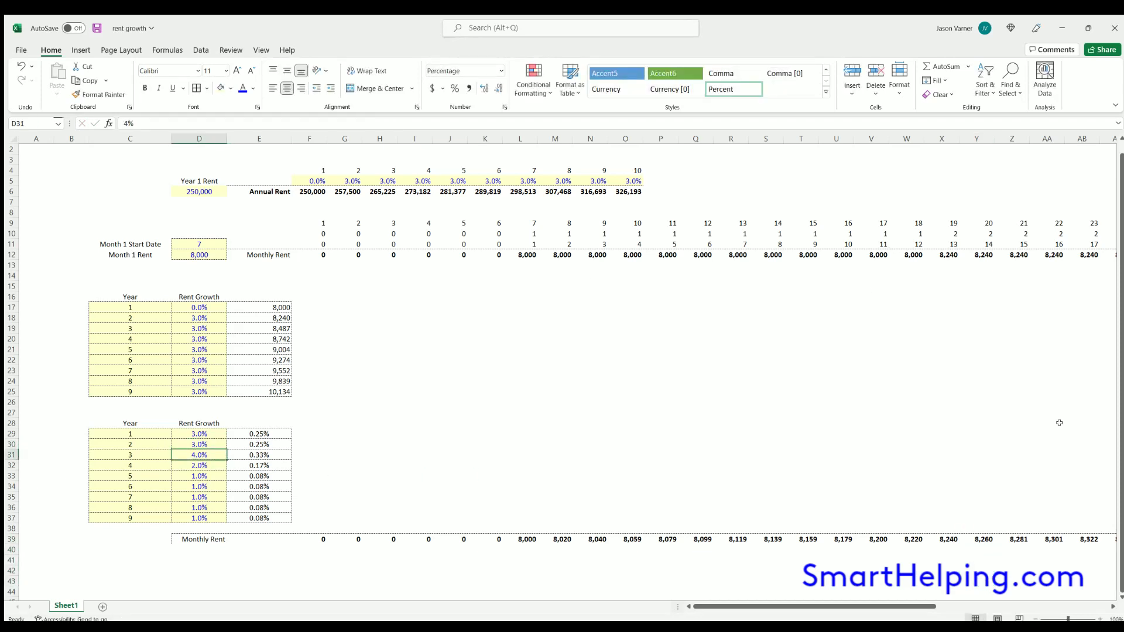
left_click(940, 255)
left_click(942, 539)
left_click(942, 251)
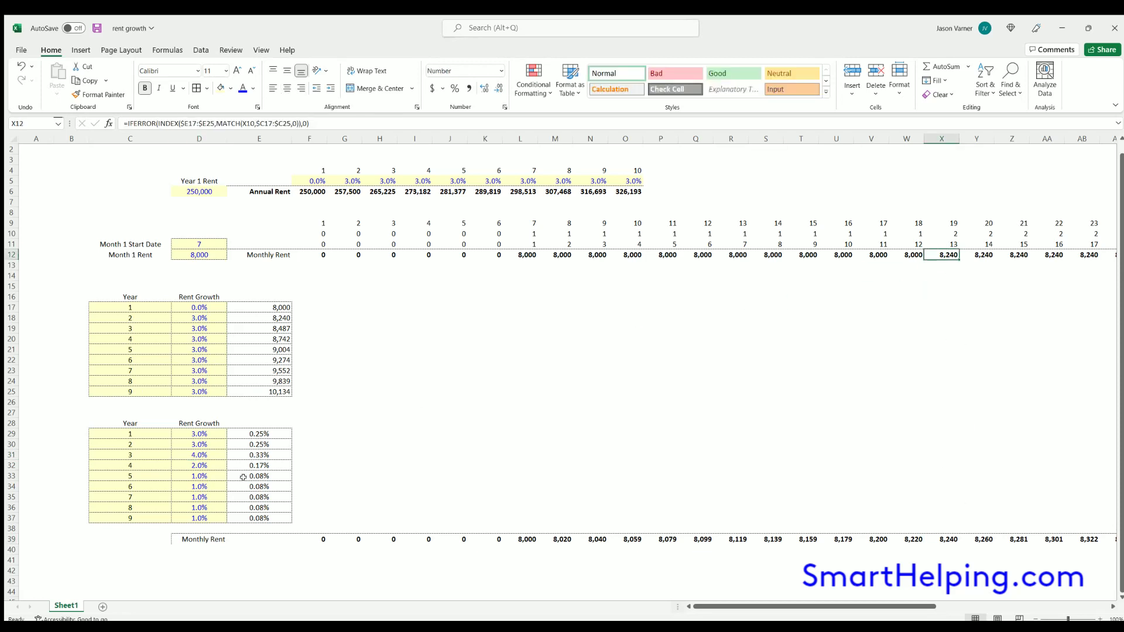
- Return the Year 2 rent growth in D30 to 5%
left_click(214, 442)
type("5")
key("Return")
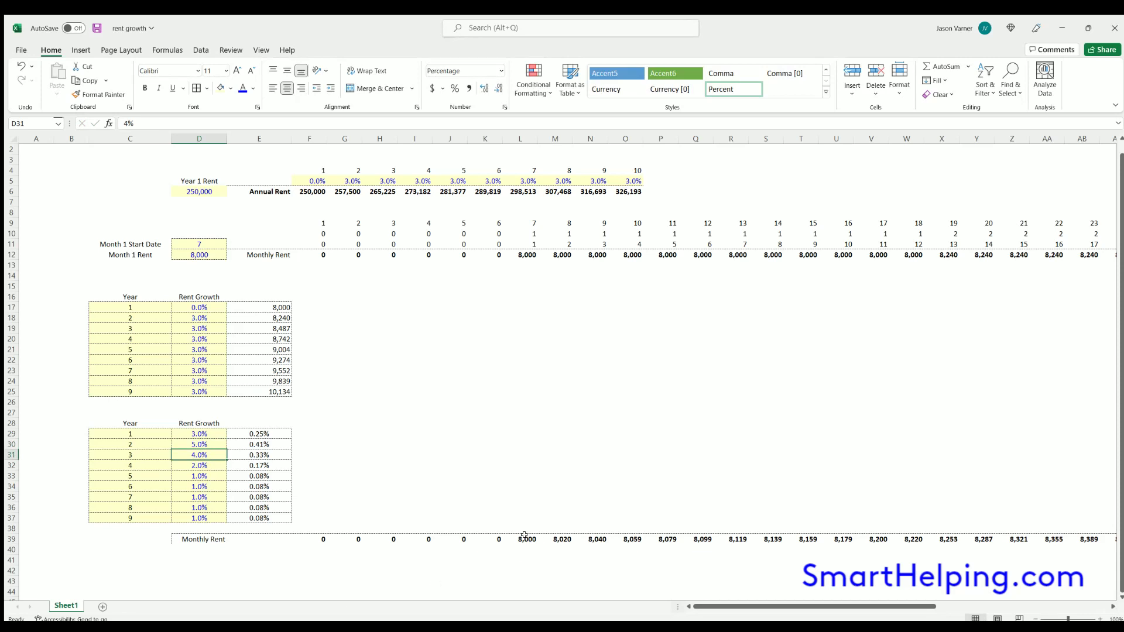
- Compare the first twelve rent months in L39:W39 with month 19 in X9:X39
left_click_drag(524, 536, 906, 542)
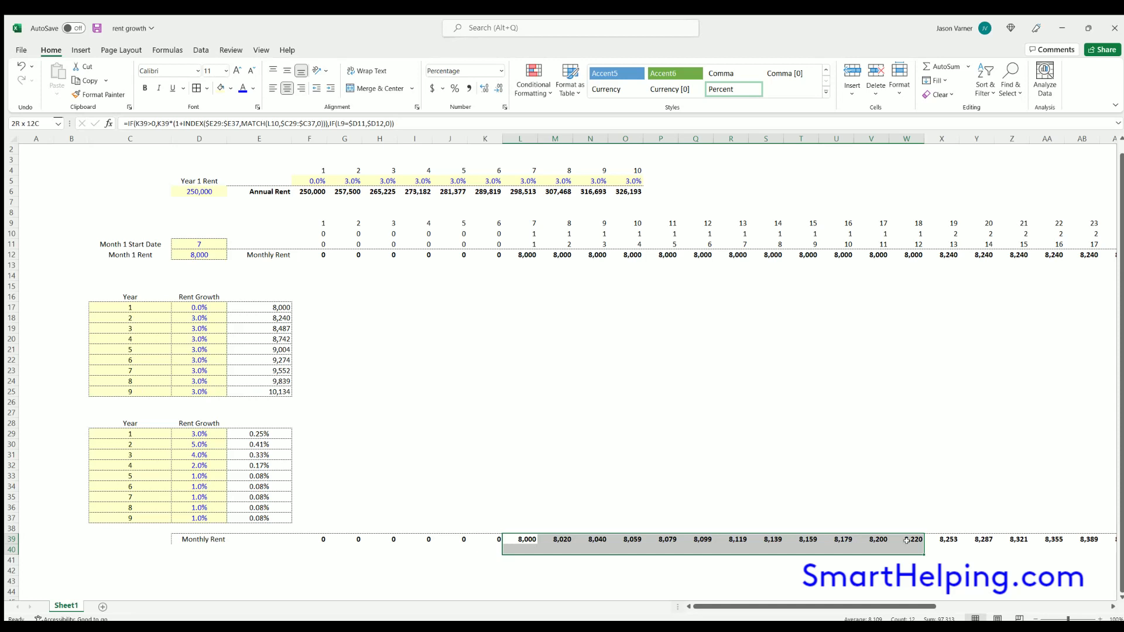
left_click(943, 539)
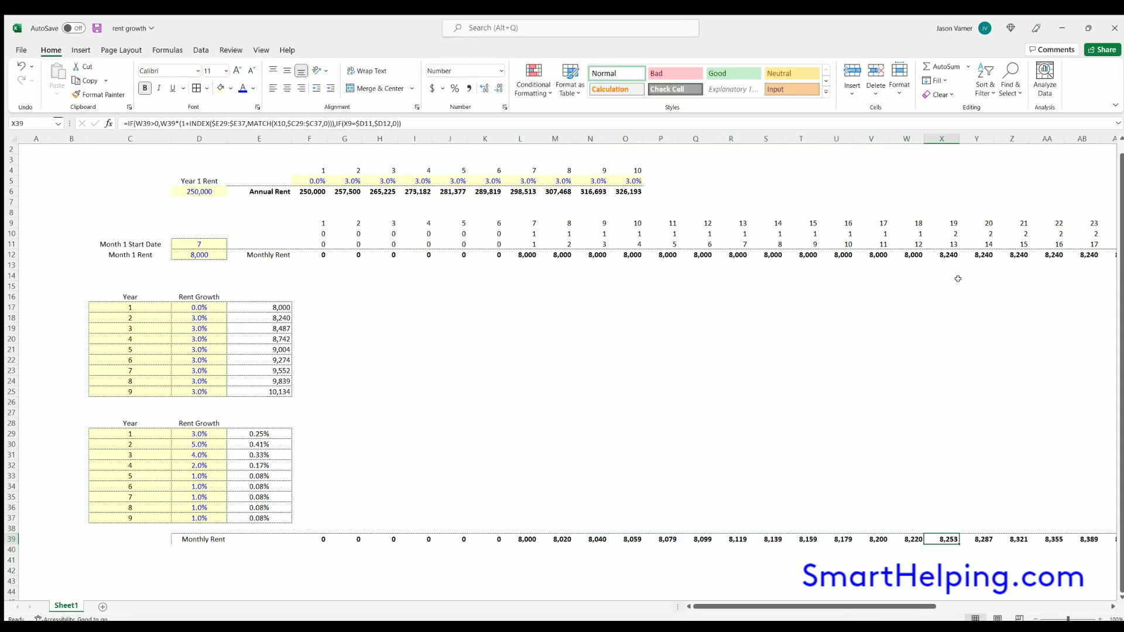
left_click_drag(951, 225, 949, 531)
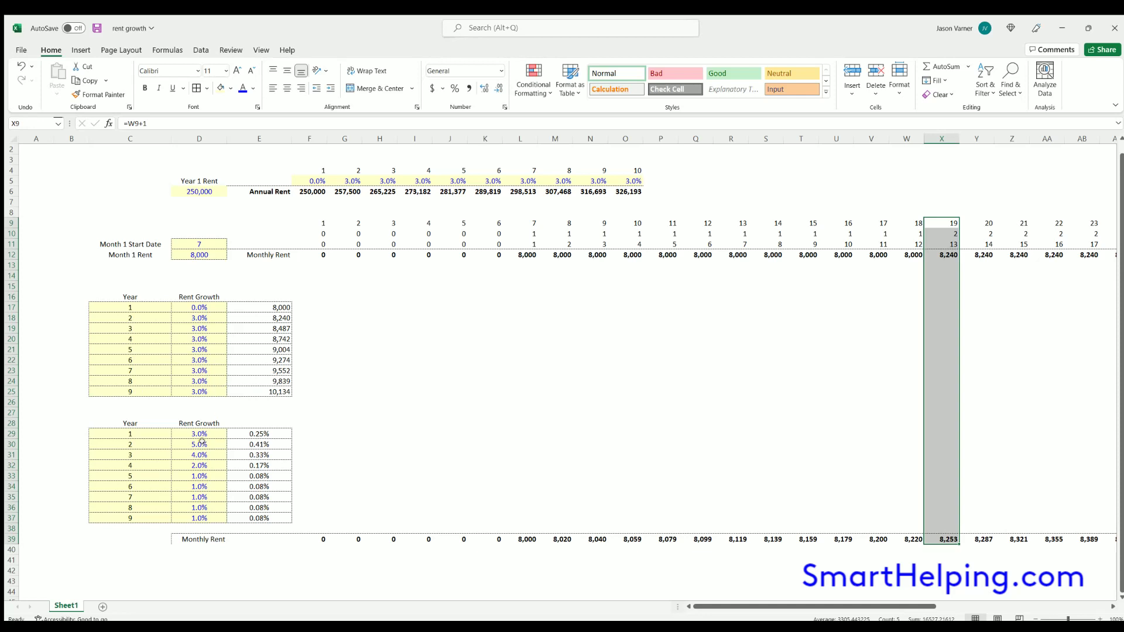
- Examine the first rent month's formula in L39, its neighbouring months and the Month 1 Rent input in D12
left_click(520, 538)
double_click(518, 536)
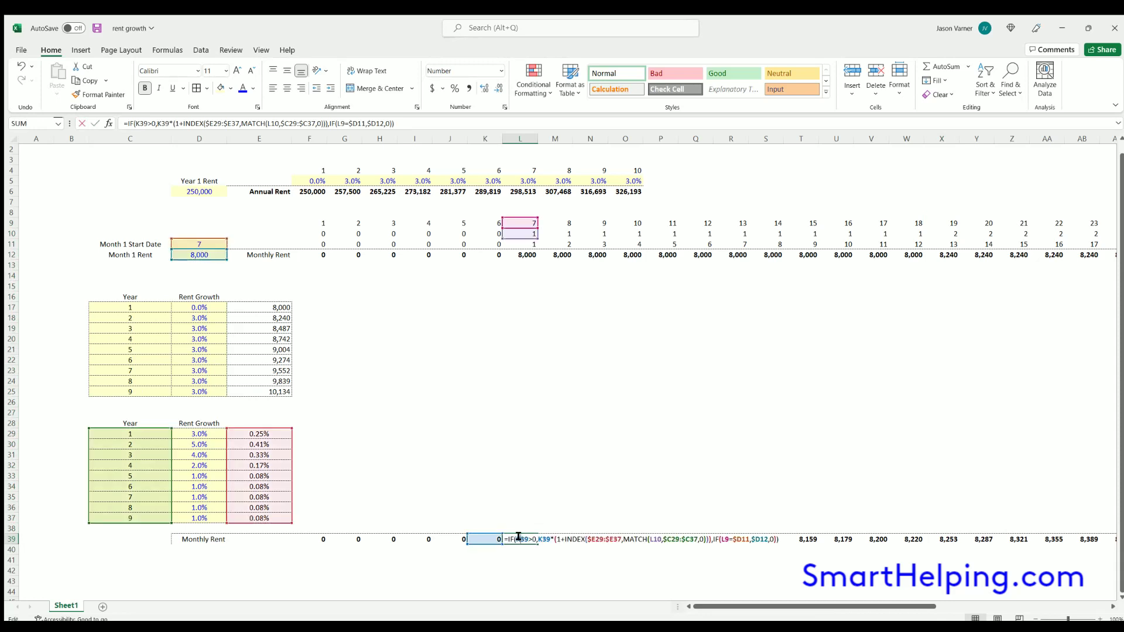
key("Escape")
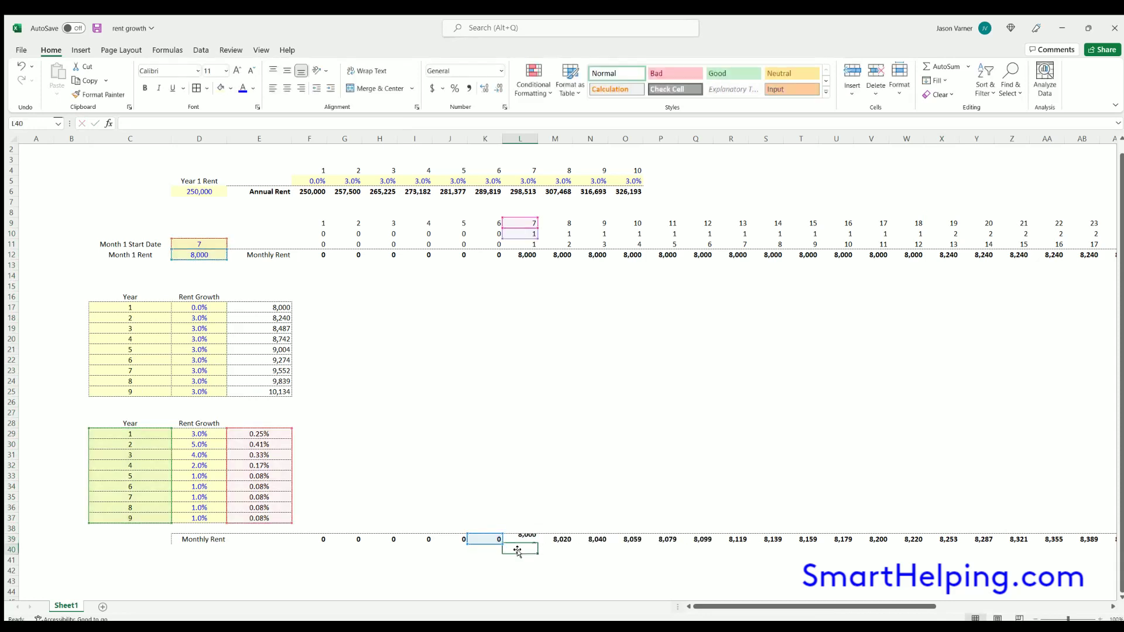
double_click(521, 535)
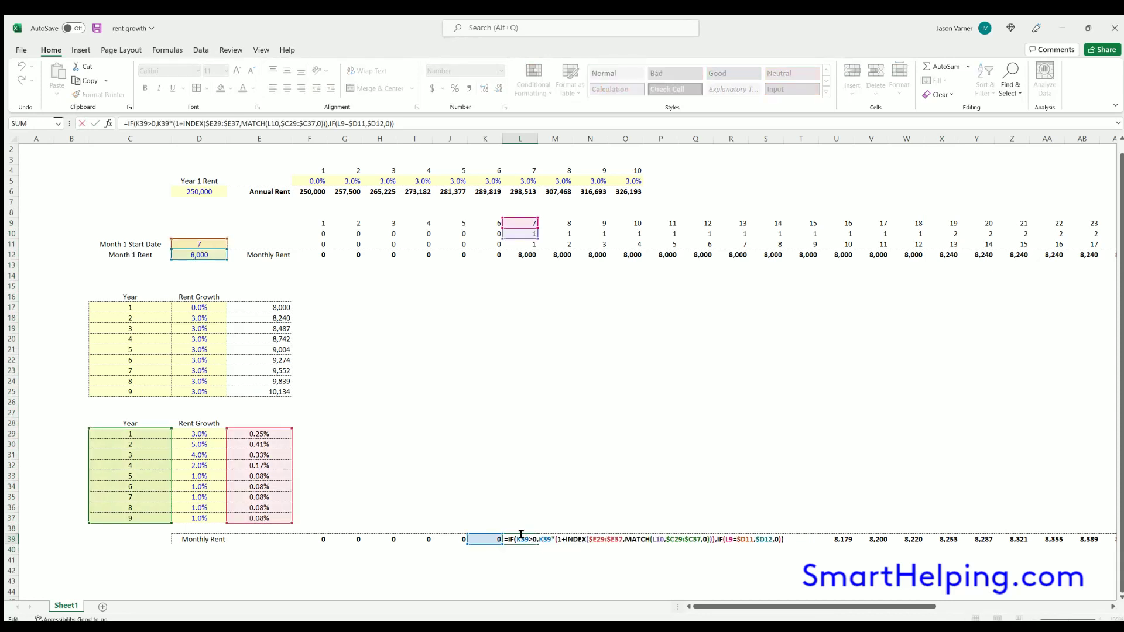
key("Escape")
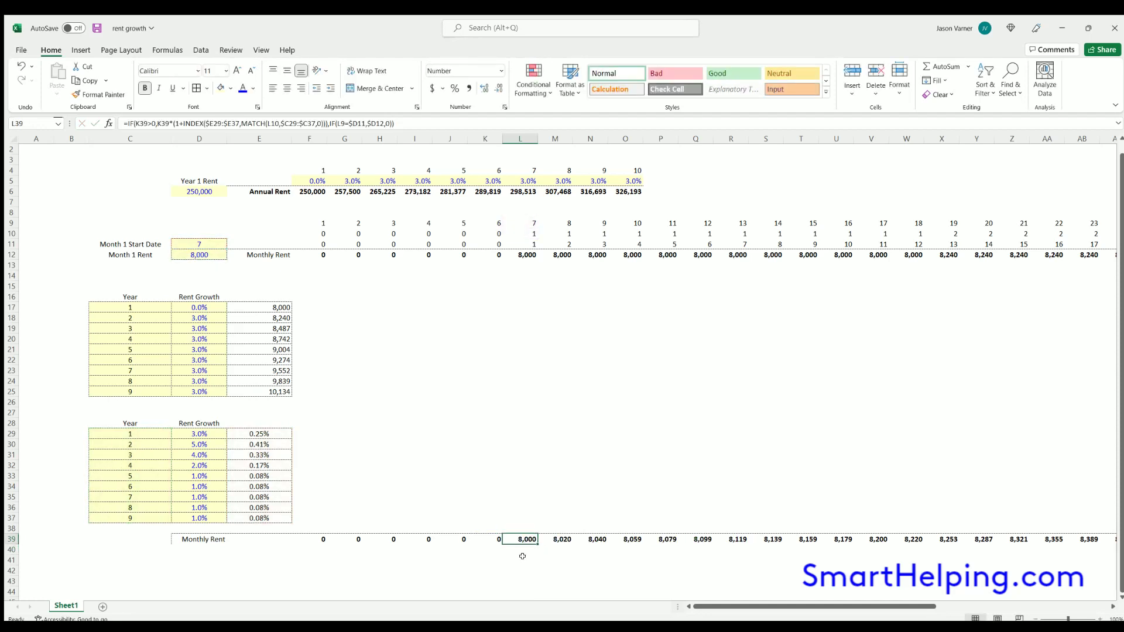
left_click(488, 537)
left_click(521, 538)
left_click(558, 537)
key("Left")
left_click(190, 252)
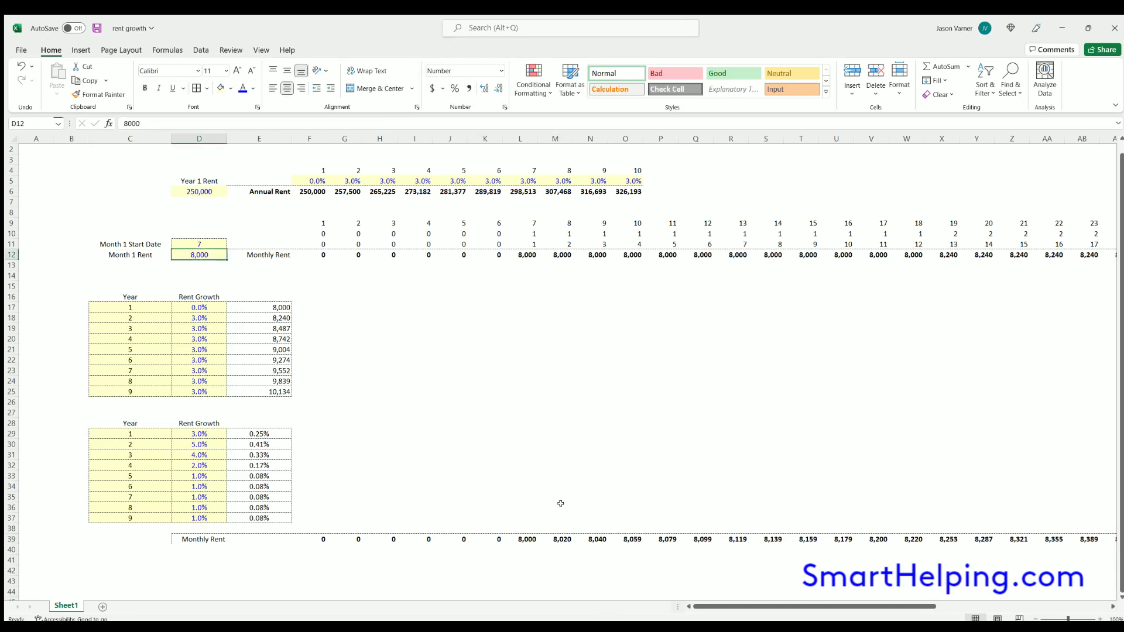
left_click(529, 538)
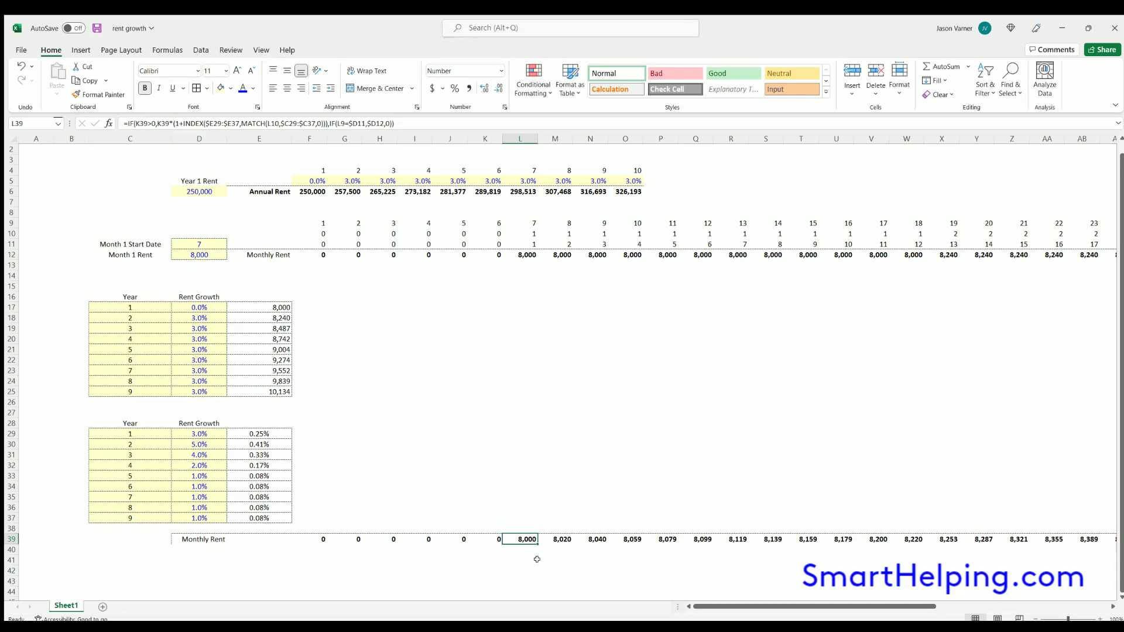
- Walk through the first rent year from L39 to X39 to check when the growth rate switches to year 2
key("Right")
key("Right")
key("Right")
key("Right")
key("Right")
key("Right")
key("Right")
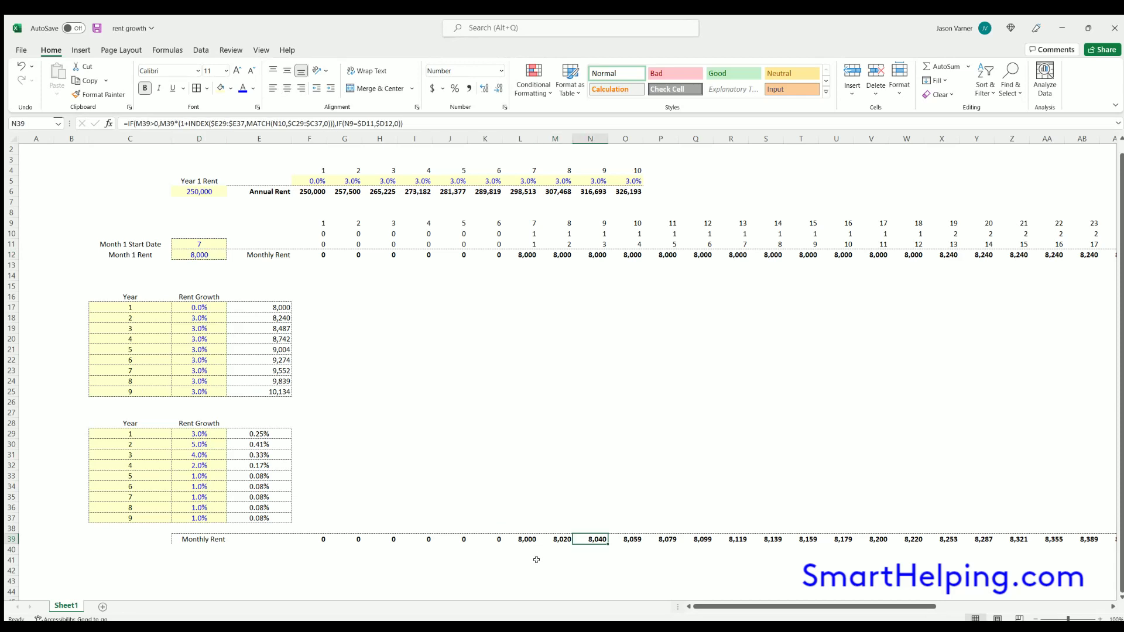
key("Right")
key("Right")
key("Right")
key("Right")
key("Right")
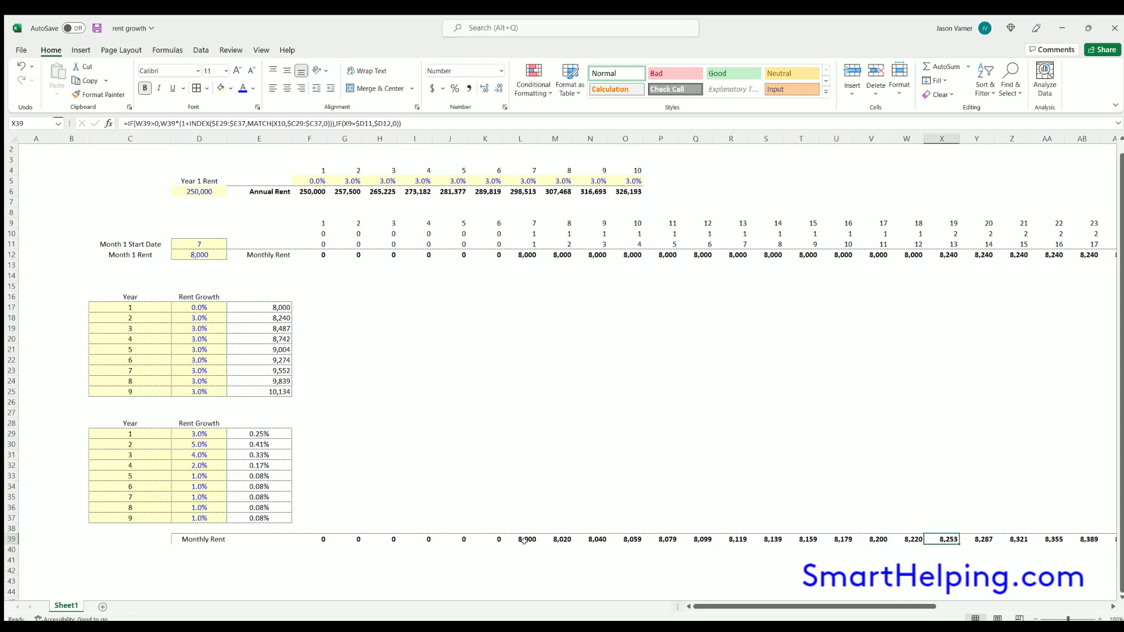
- Check the inputs behind the first rent month: L39, Month 1 Rent in D12, the month counter in L11 and the monthly rate in E29
left_click(525, 537)
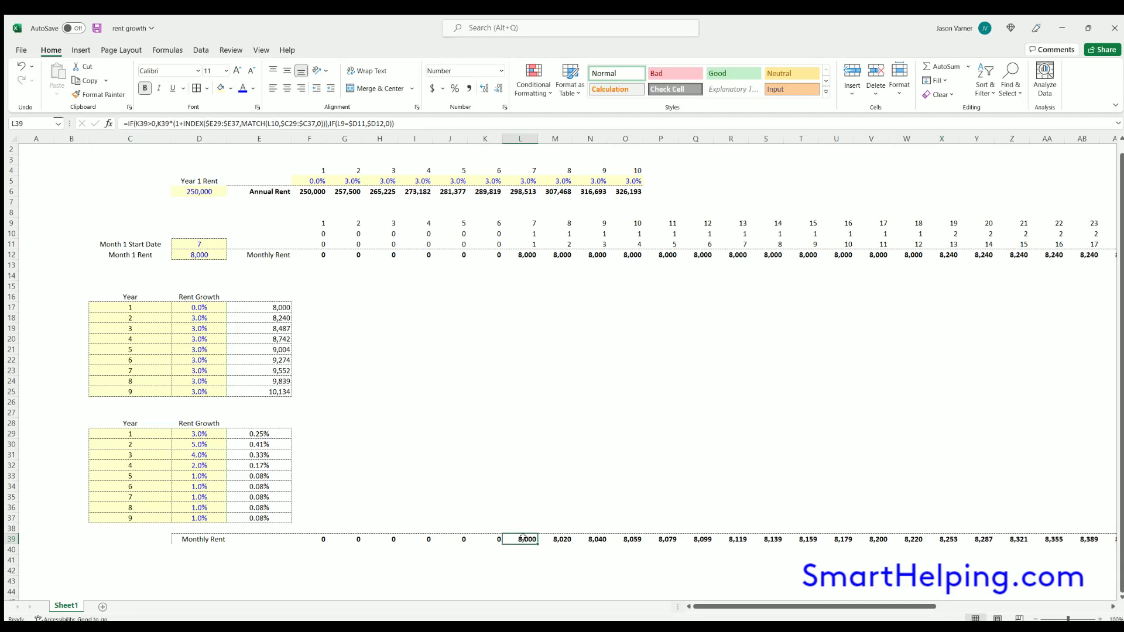
left_click(189, 255)
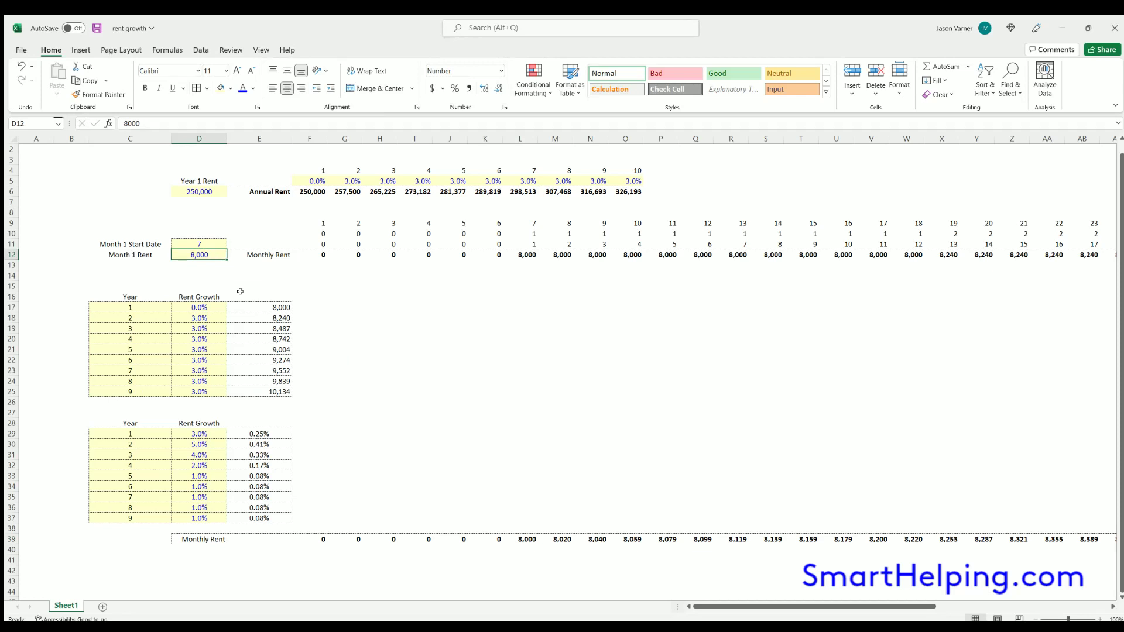
left_click(517, 242)
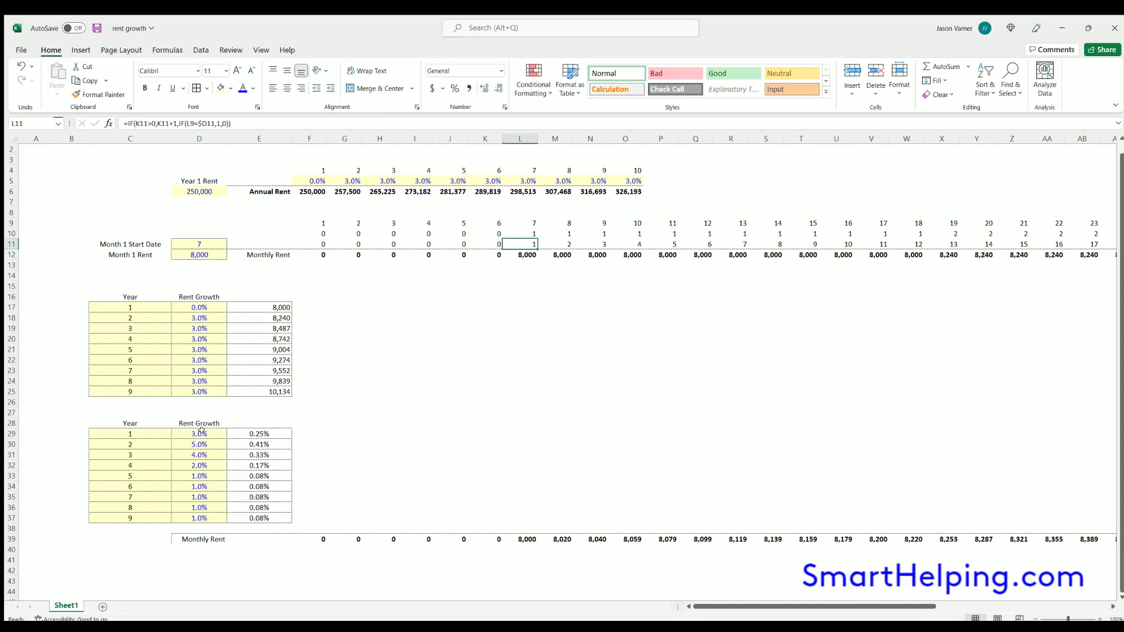
left_click(252, 432)
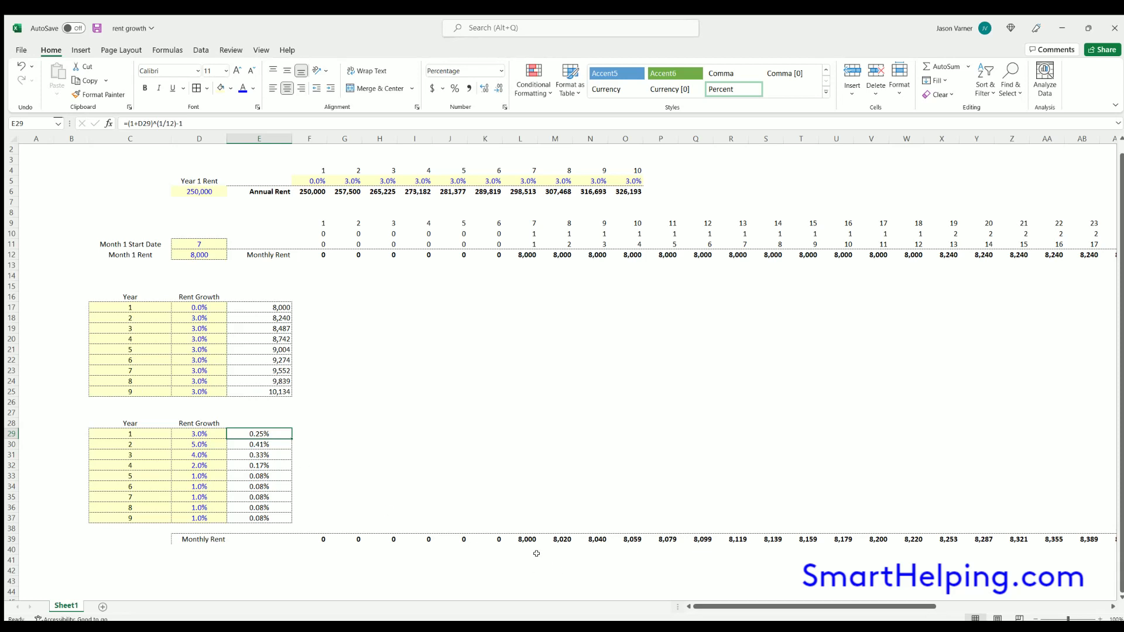
- Change the starting rent term of the F39 formula to ($D12*1+$E29) and fill the formula across to Z39
left_click(314, 537)
double_click(314, 537)
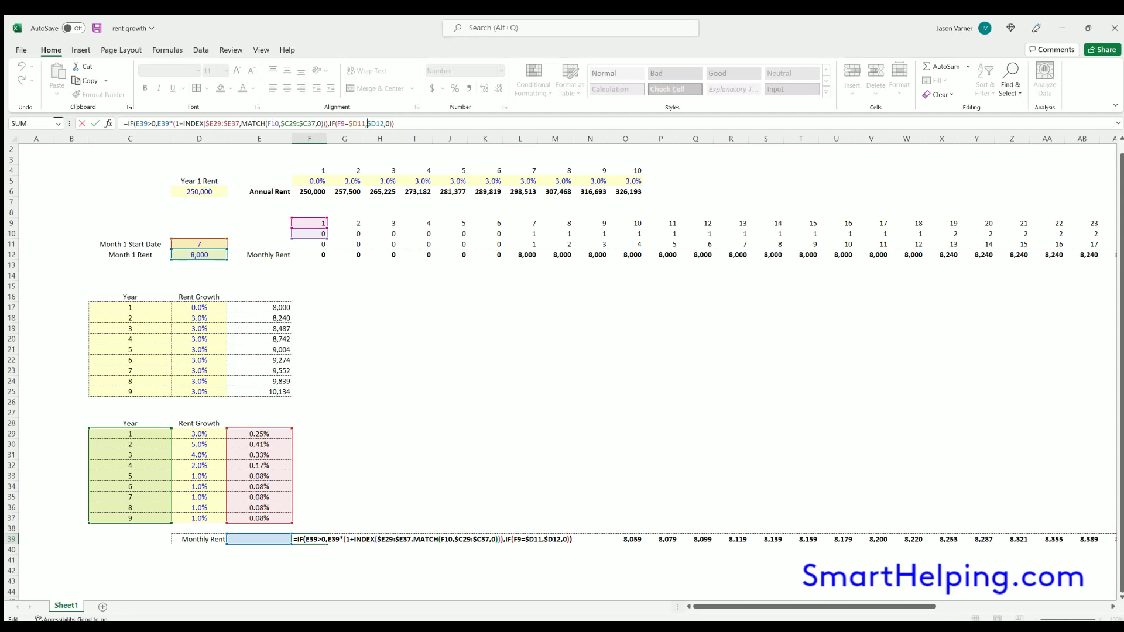
type("(")
left_click(384, 124)
type("*1+")
left_click(259, 433)
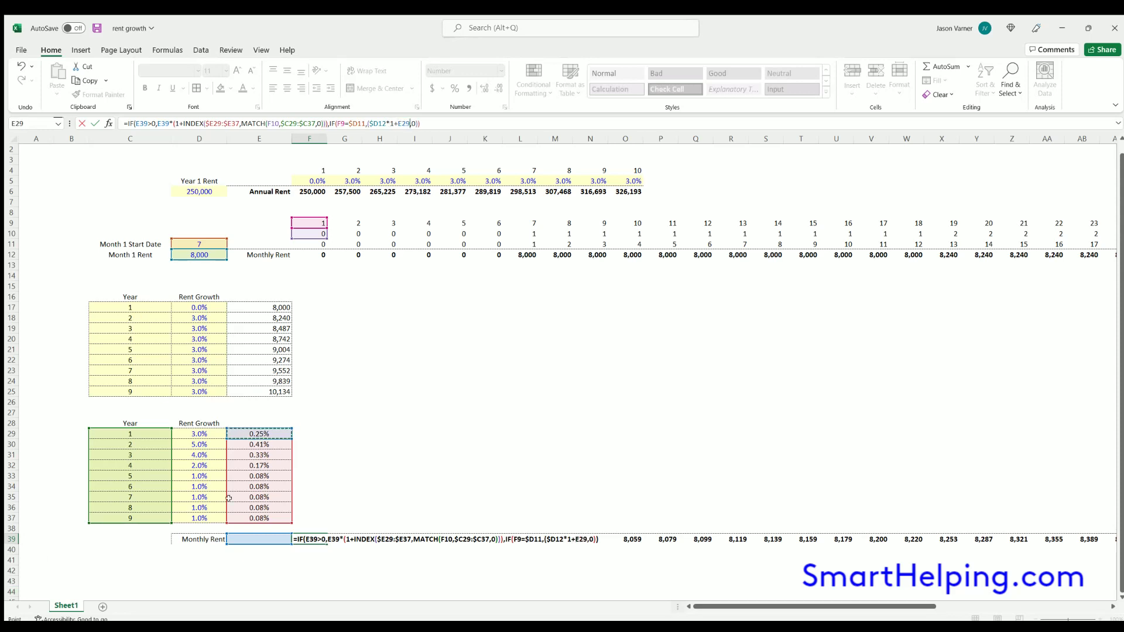
type(")")
left_click(397, 122)
type("$")
key("Return")
left_click(321, 539)
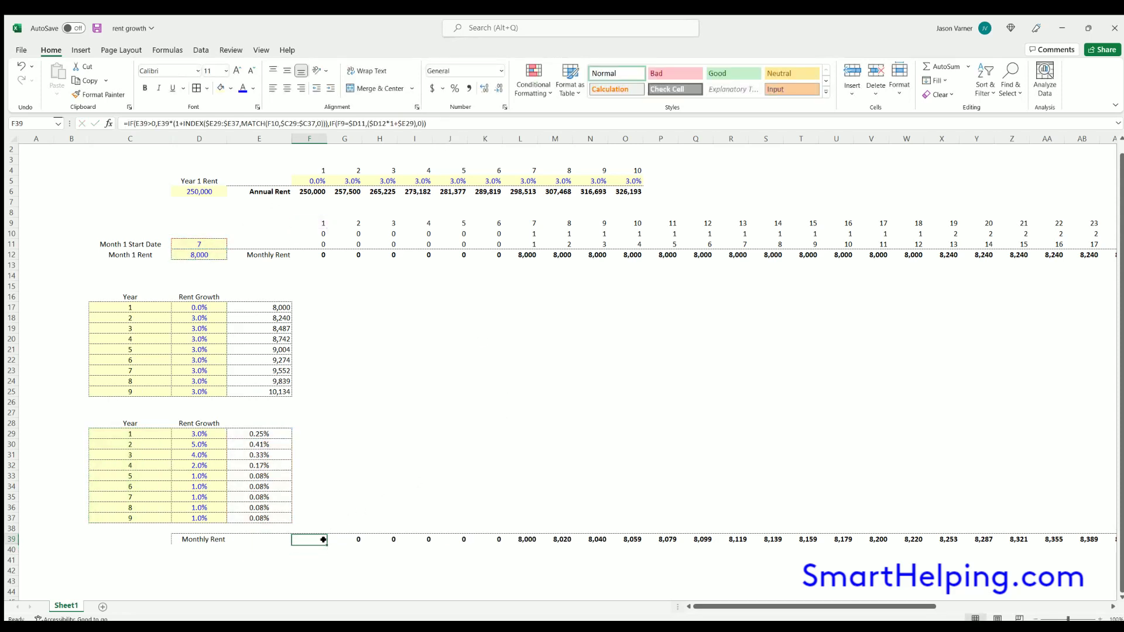
left_click_drag(326, 544, 1024, 559)
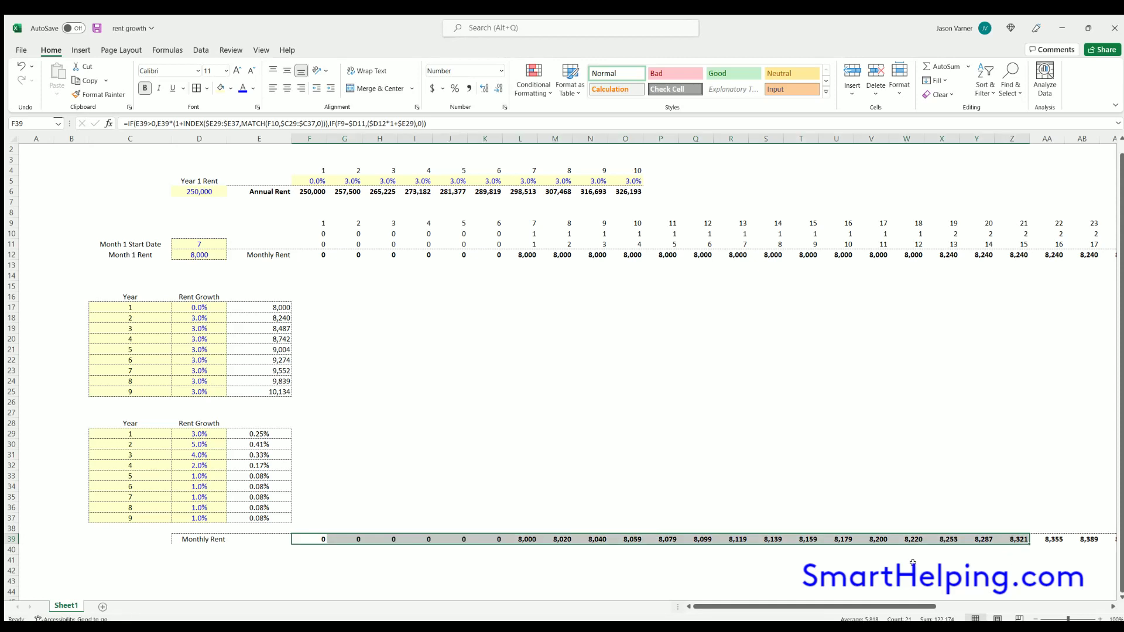
- Examine the revised formula in the first rent month, L39, and the cells it references
left_click_drag(511, 534, 592, 537)
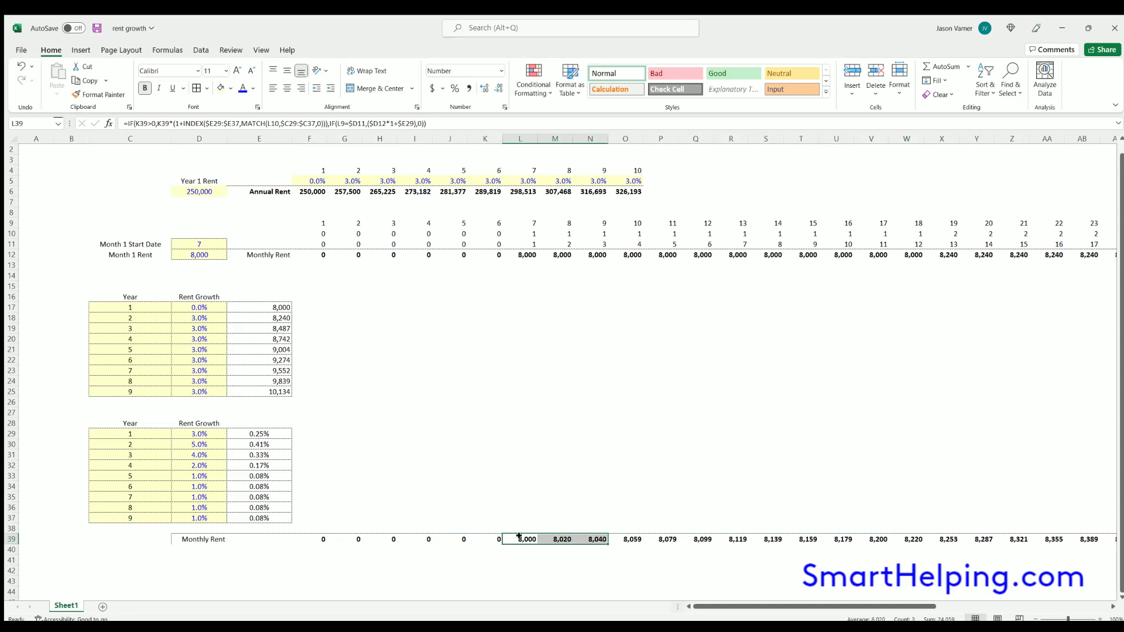
left_click(518, 535)
double_click(520, 536)
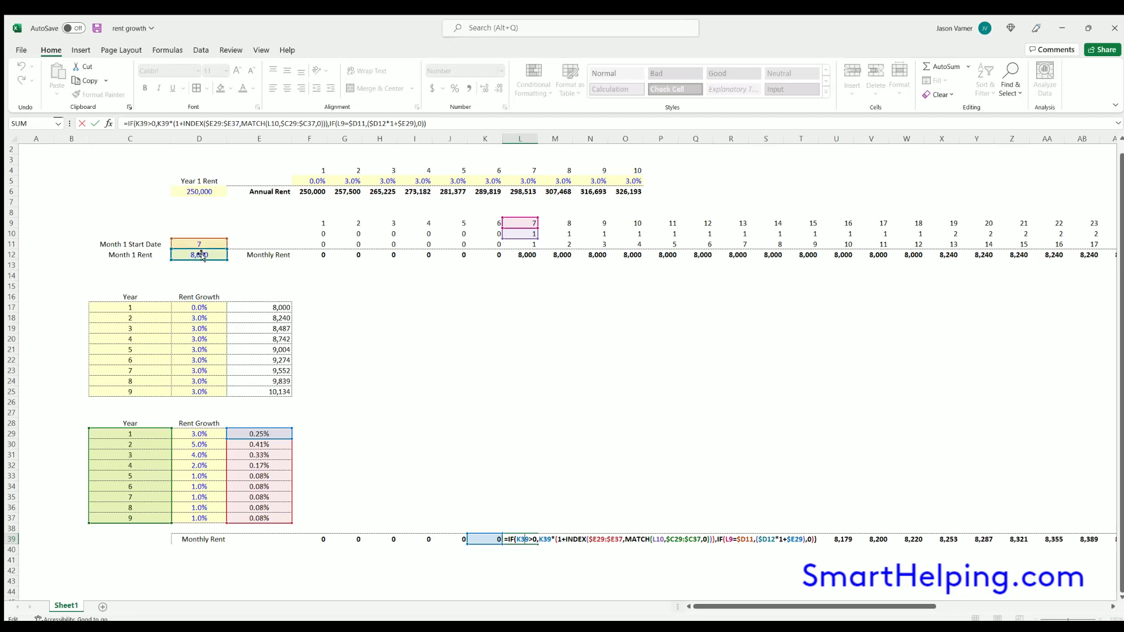
key("Return")
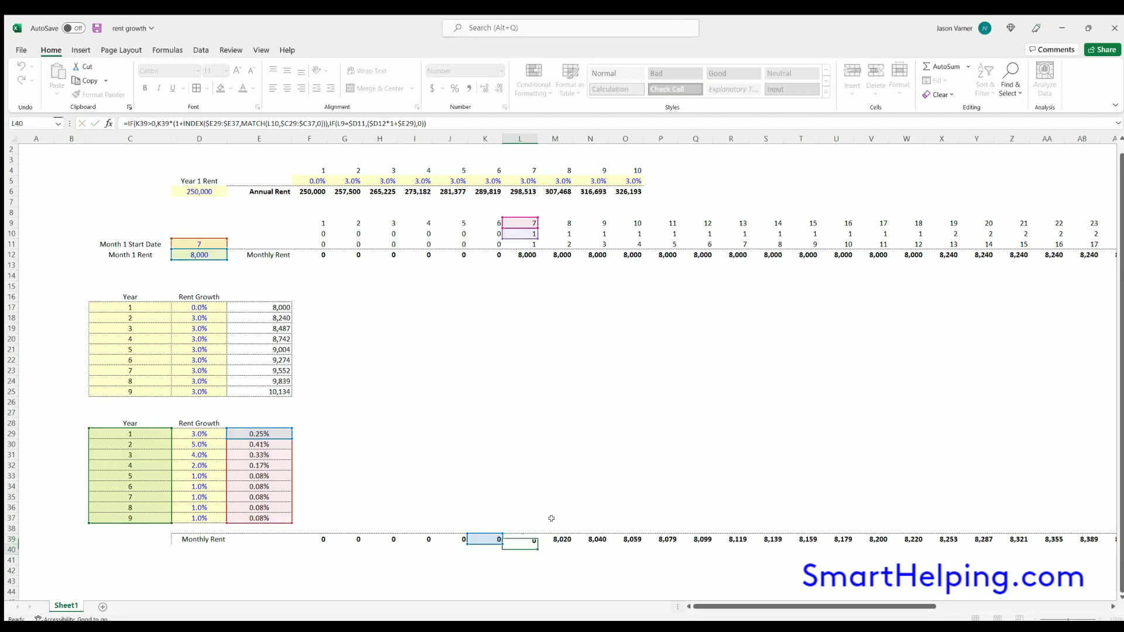
- Reduce the formula in L39 to only its starting rent term, =($D12*1+$E29)
left_click(524, 537)
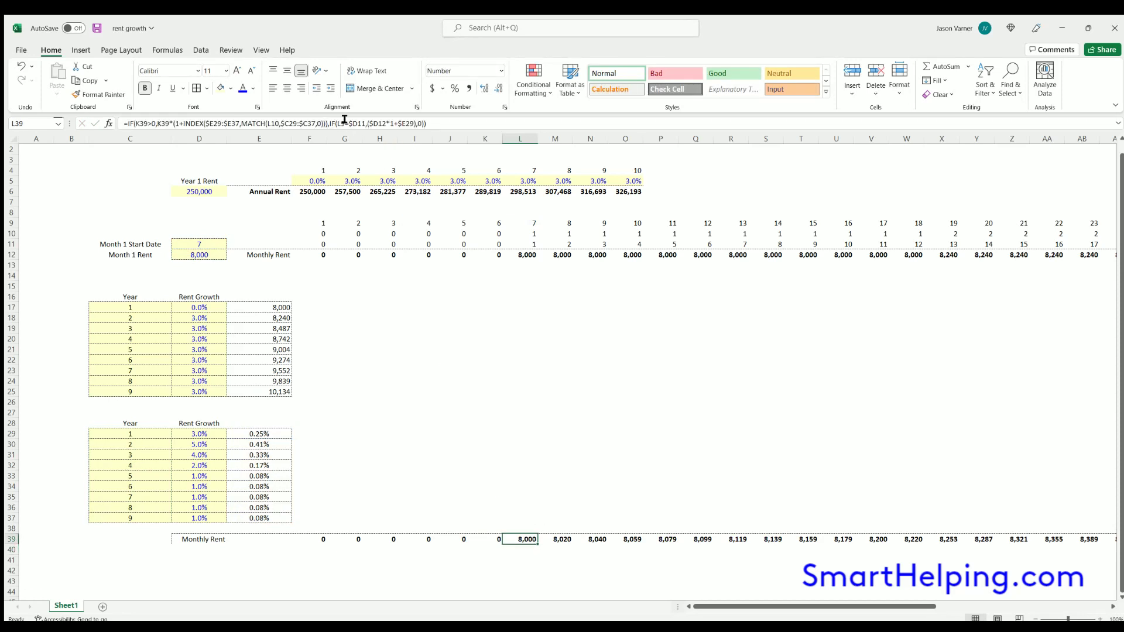
left_click_drag(365, 124, 125, 116)
key("BackSpace")
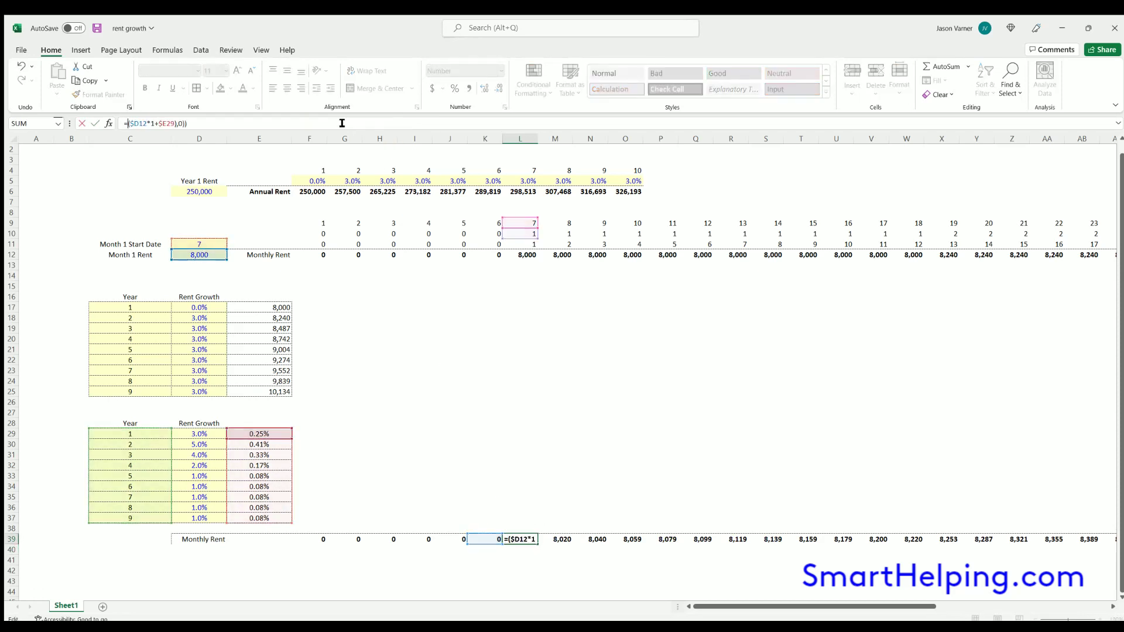
left_click(240, 118)
key("BackSpace")
key("BackSpace")
key("Return")
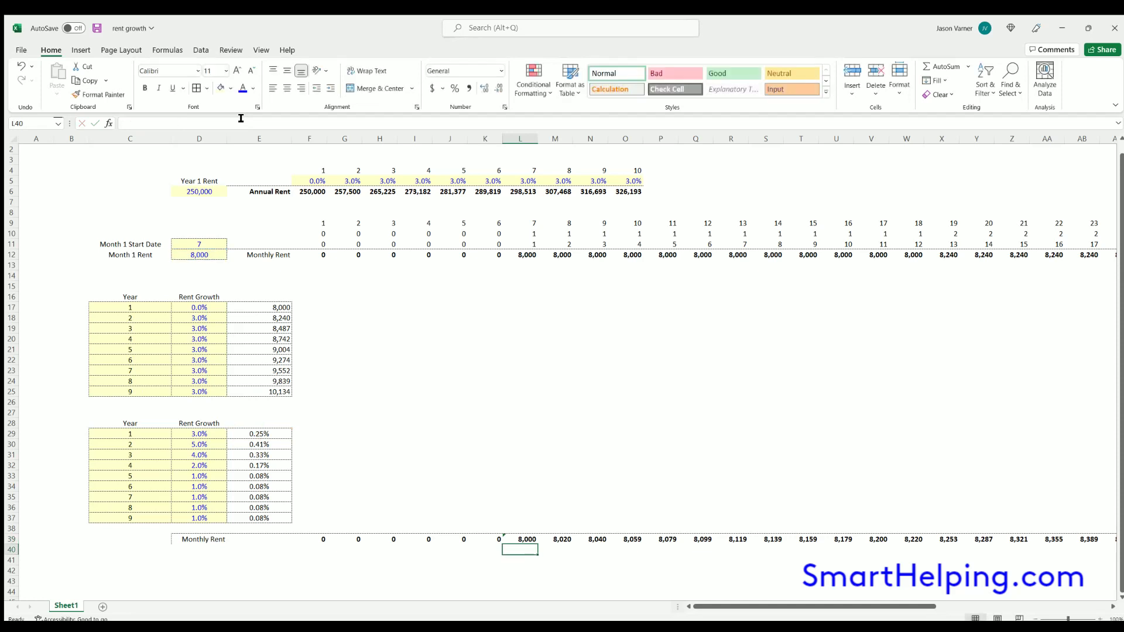
- Change the starting rent term of the F39 formula to ($D12*(1+$E29)) and fill the formula across the Monthly Rent row
double_click(521, 538)
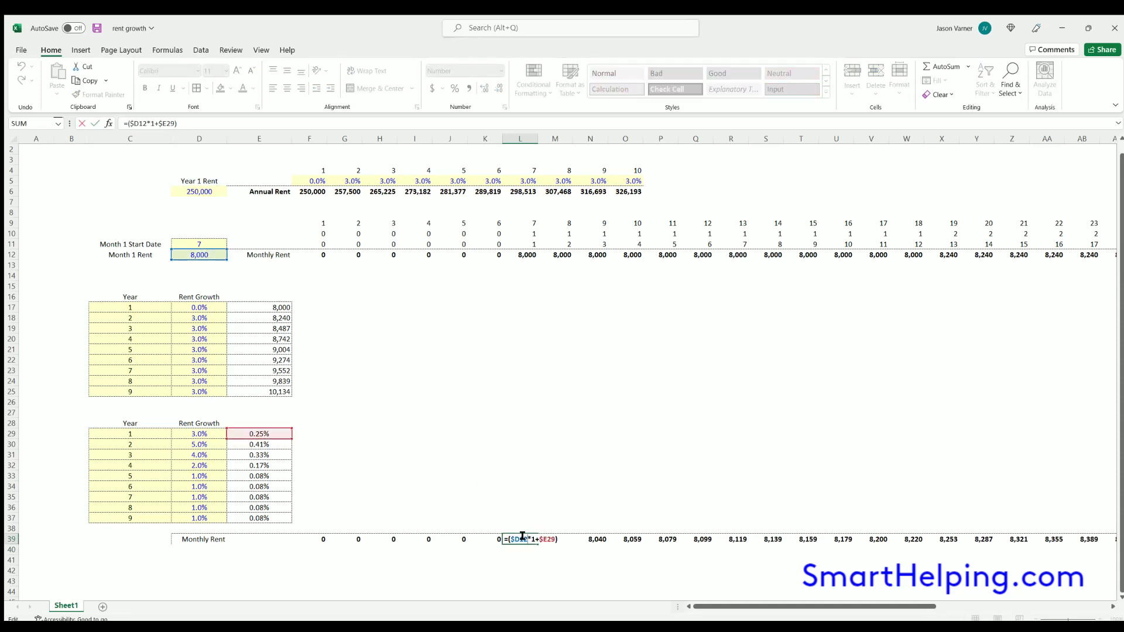
key("Escape")
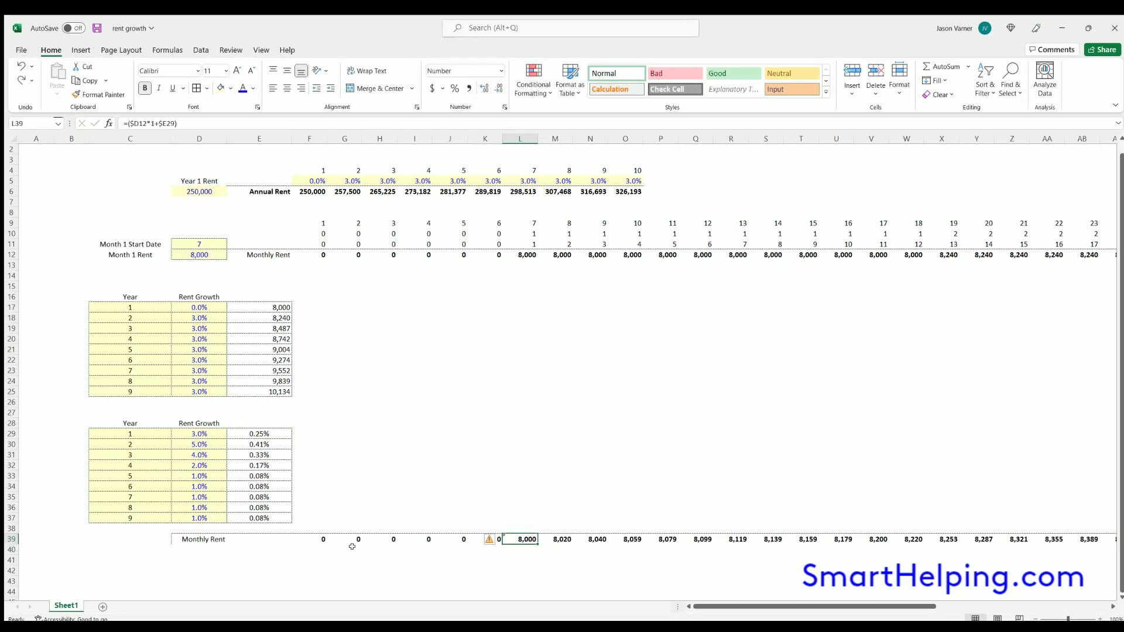
left_click(319, 538)
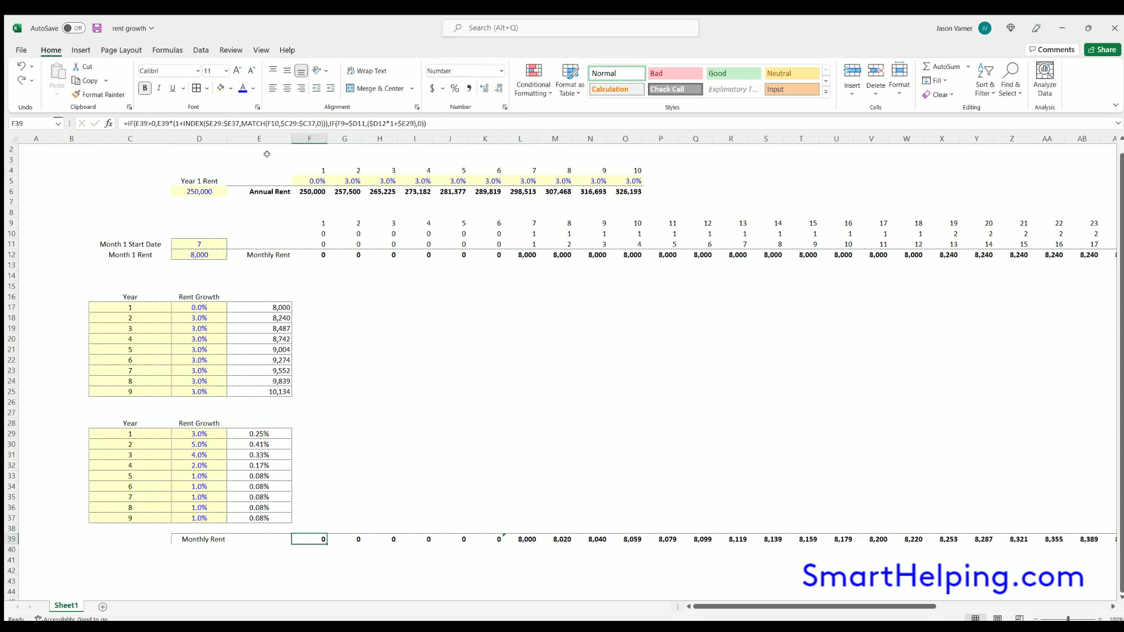
left_click(390, 123)
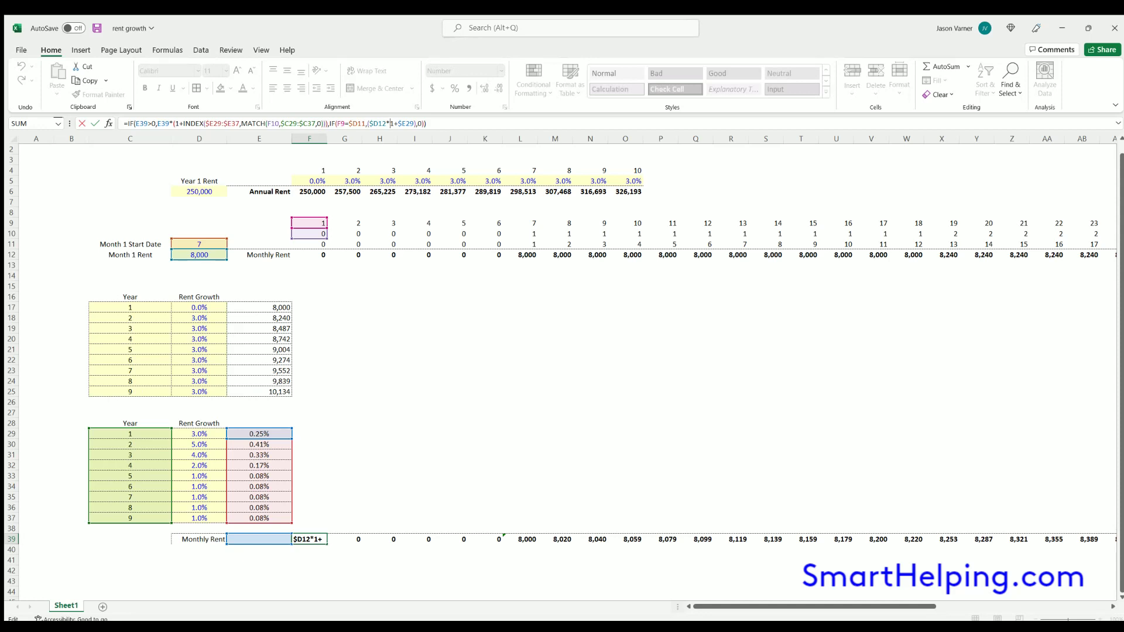
key("Left")
key("Left")
type("(")
key("End")
type(")")
key("Return")
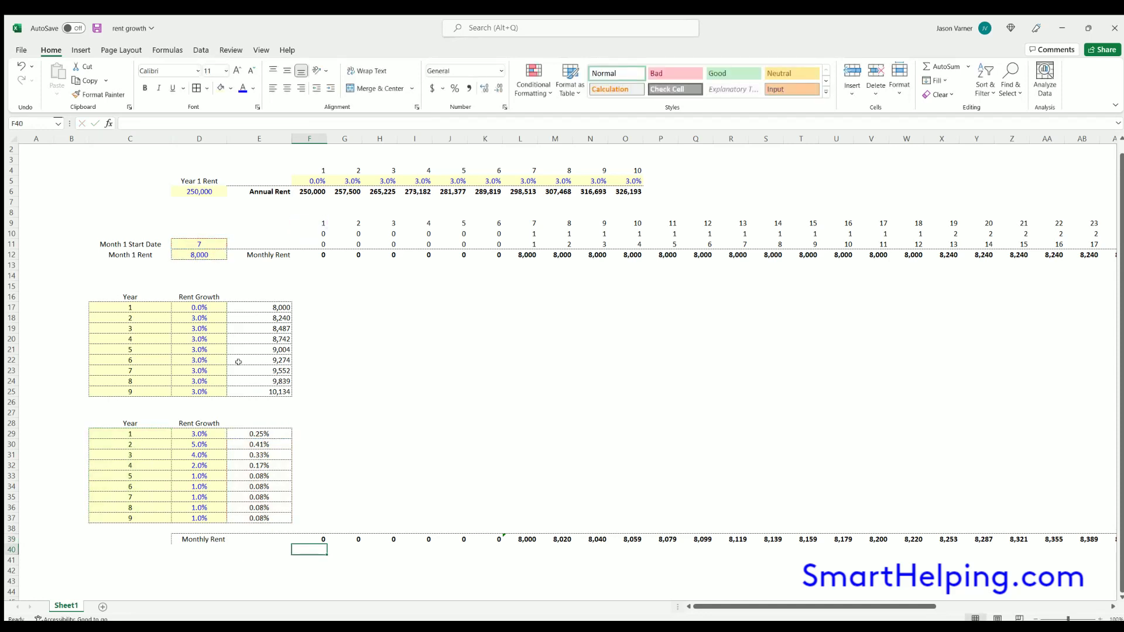
left_click(317, 538)
left_click_drag(326, 545, 1027, 541)
- Check the rents in W39 and X39, and extend the formula from V39 across to BA39
left_click_drag(909, 537, 908, 262)
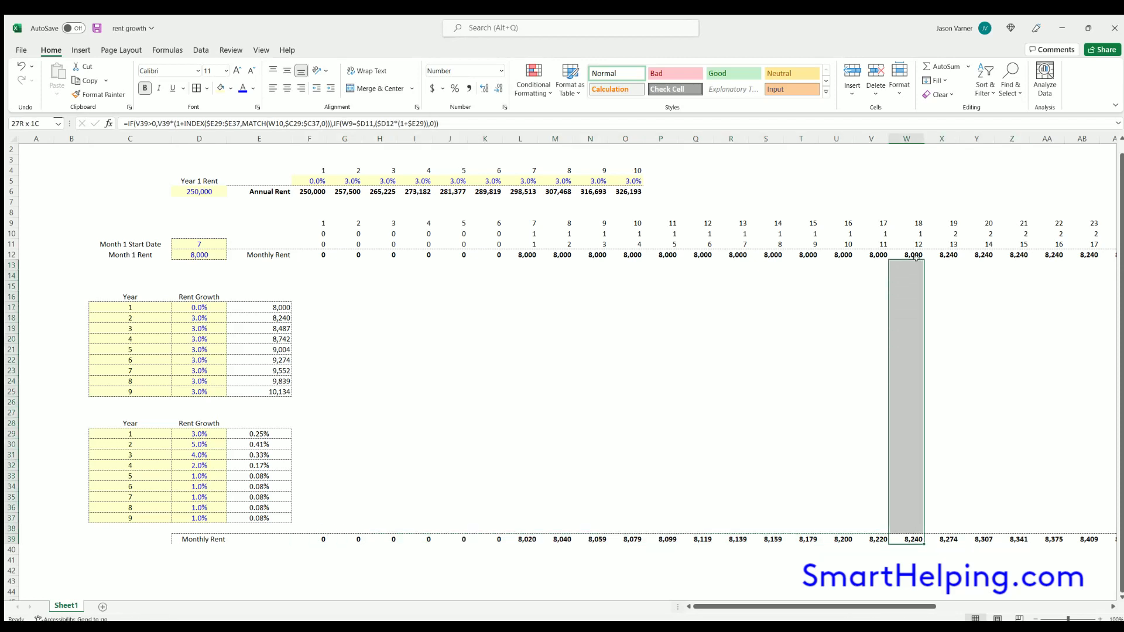
left_click(942, 537)
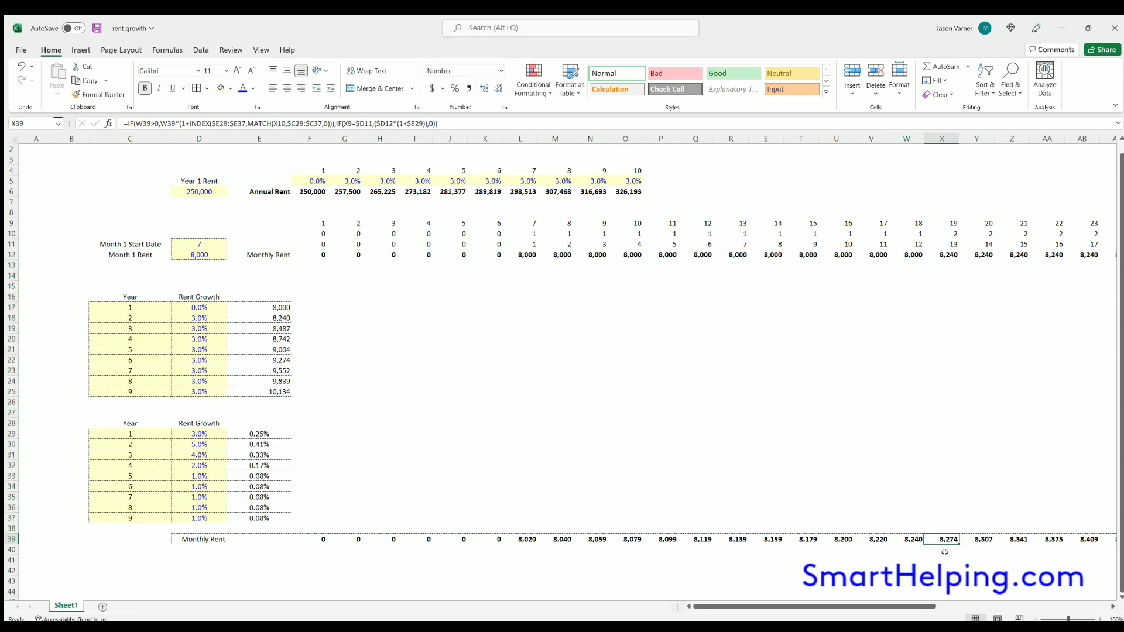
left_click(883, 538)
left_click_drag(889, 544, 1117, 541)
left_click(774, 607)
left_click(761, 607)
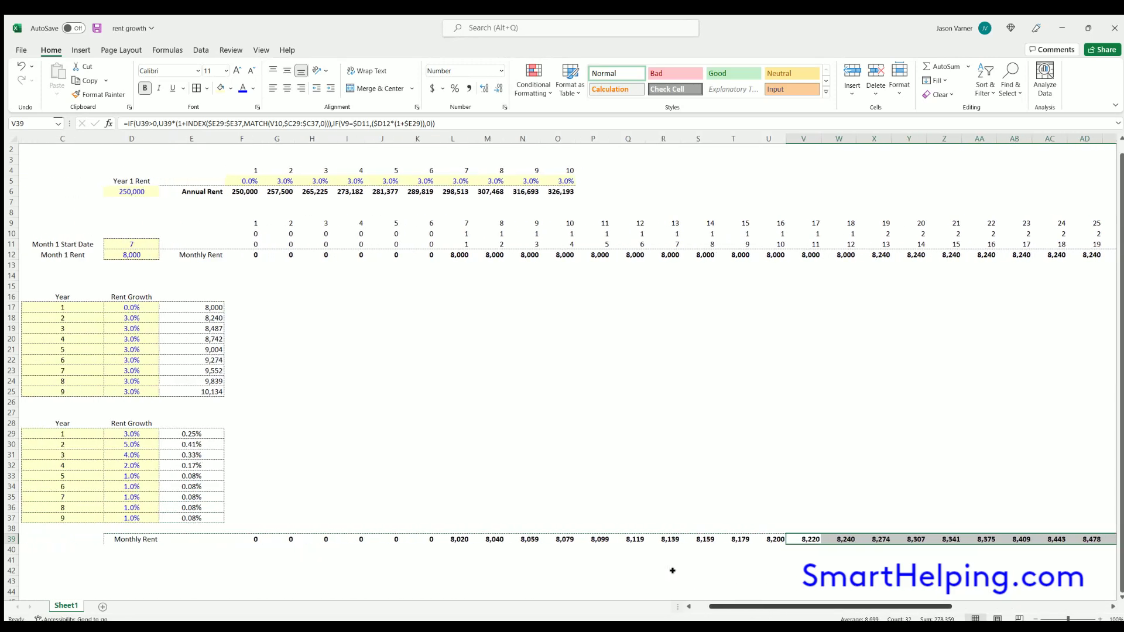
- Enter 8000 in R42 and calculate rent after year 1 growth in R43 with =R42*D29+R42, for comparison with W39
left_click(665, 570)
type("8000")
key("Return")
type("=")
left_click(656, 568)
type("*")
left_click(106, 433)
type("+")
left_click(659, 570)
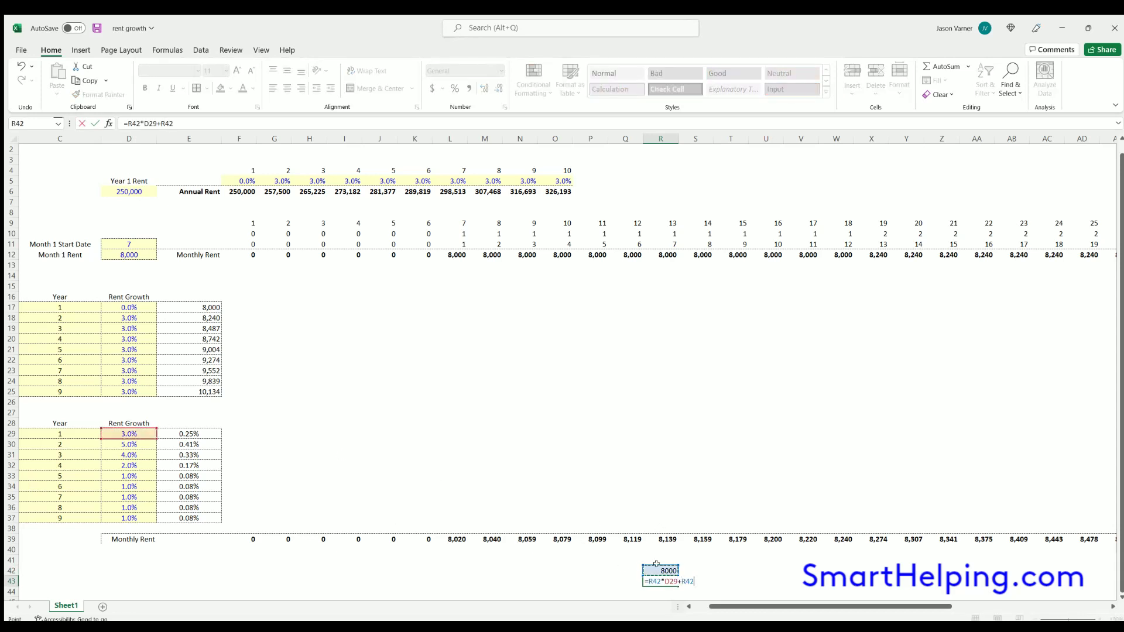
key("Return")
left_click(663, 581)
left_click(842, 539)
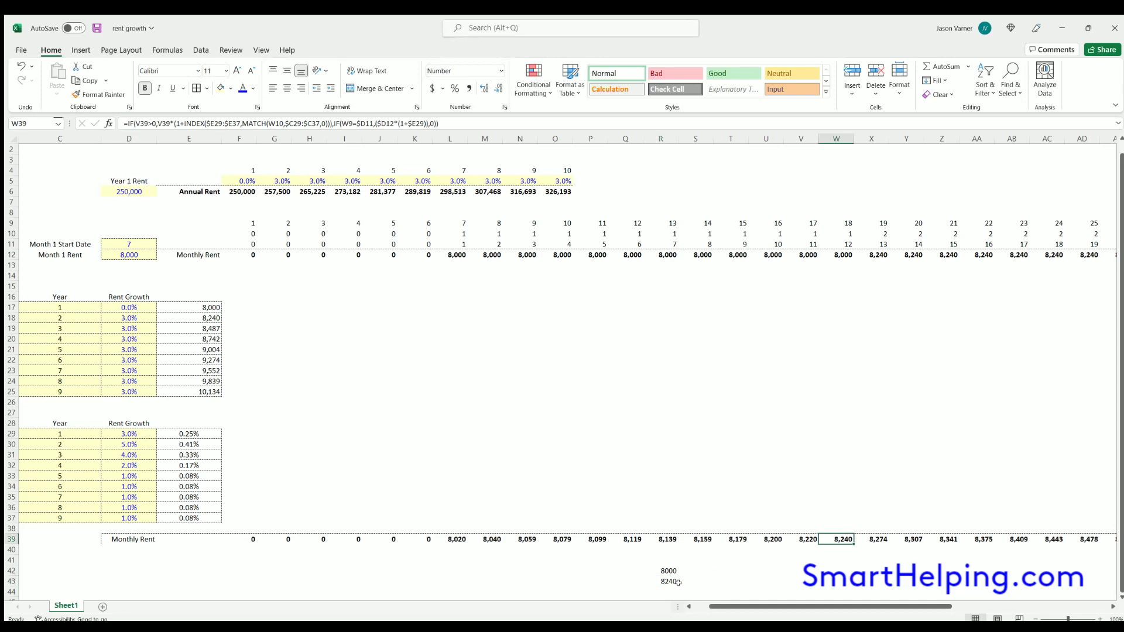
- Calculate rent after year 2 growth in R44 by multiplying R43 by D30 and adding R43
left_click(673, 590)
type("=")
left_click(668, 581)
type("*")
left_click(127, 444)
type("+")
left_click(660, 579)
key("Return")
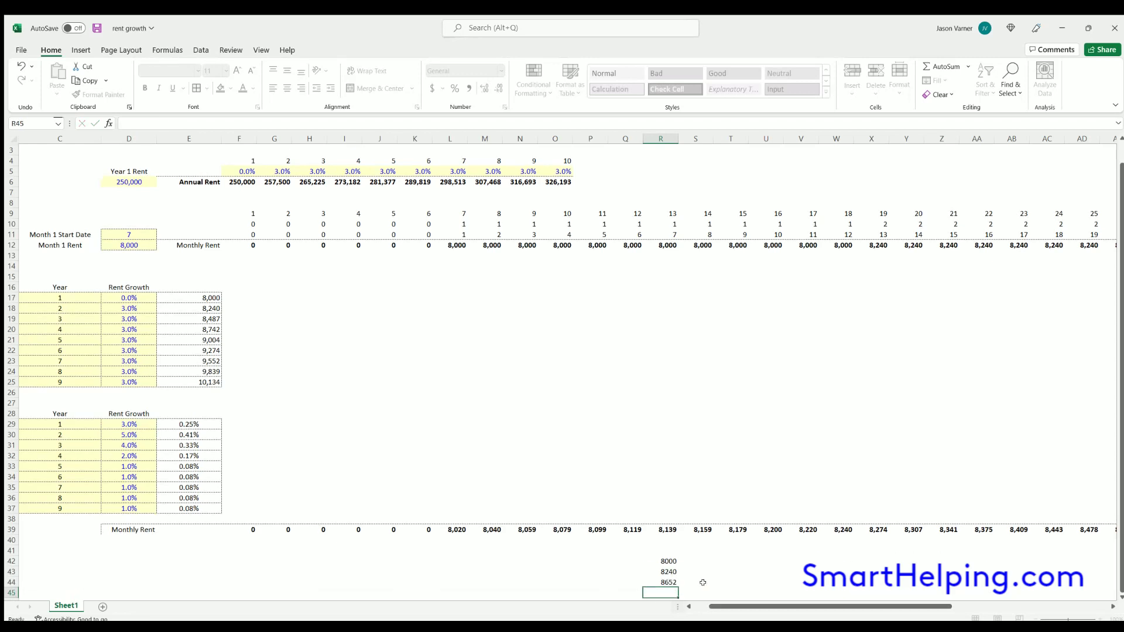
- Compare month 30's rent in AI39 with the year 2 check figure in R44, and save the workbook
left_click_drag(806, 606, 845, 606)
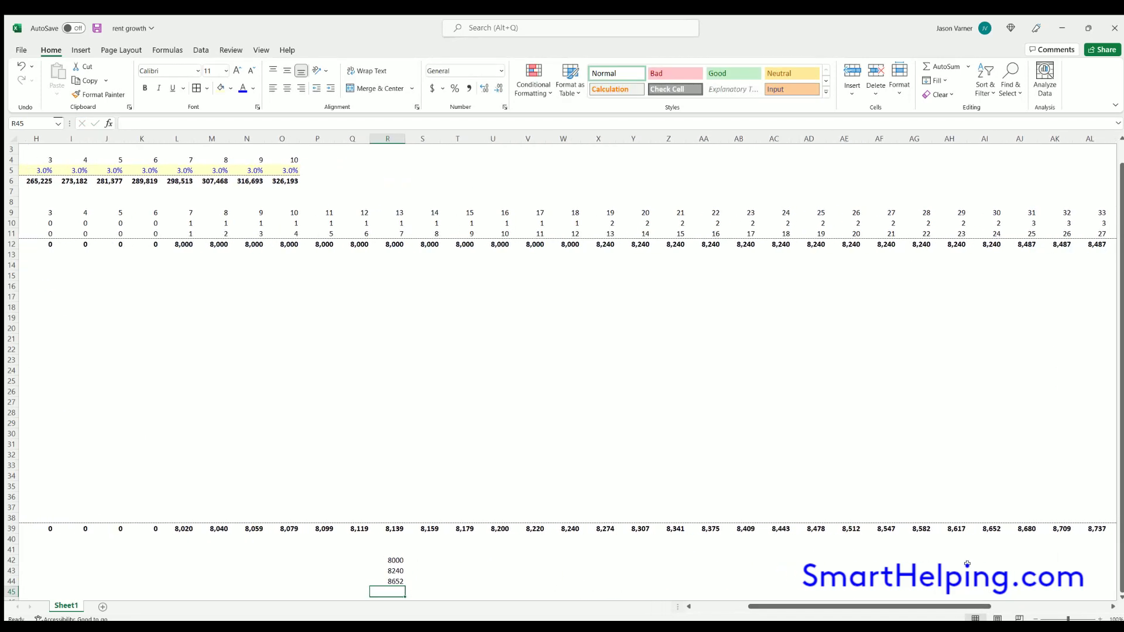
left_click(992, 529)
left_click_drag(991, 213, 990, 529)
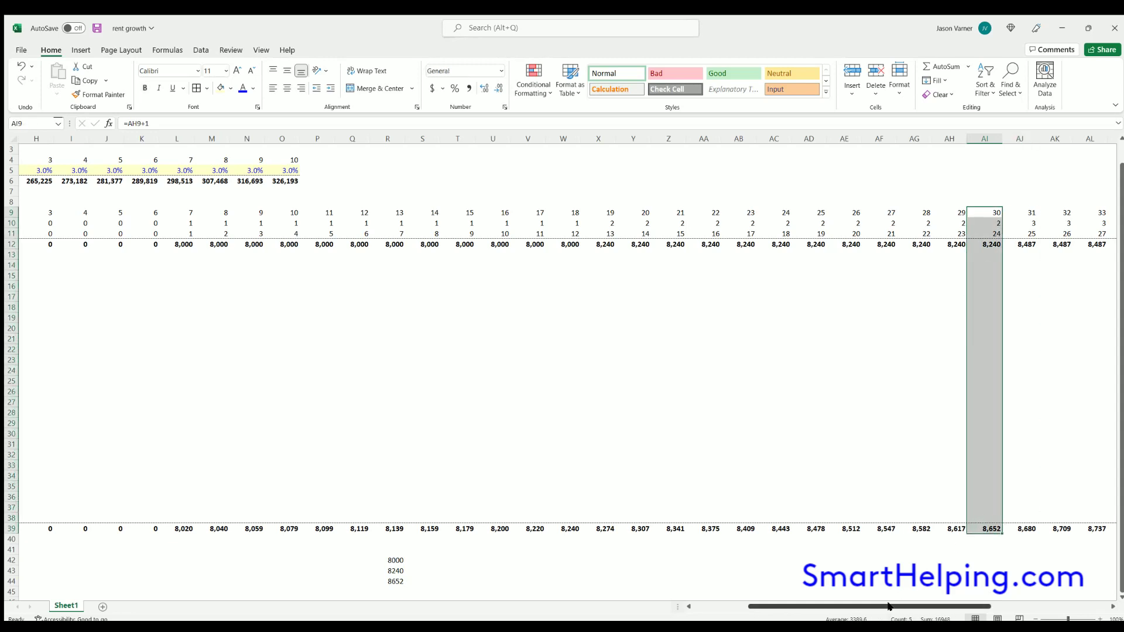
left_click_drag(890, 606, 836, 606)
key("ctrl+s")
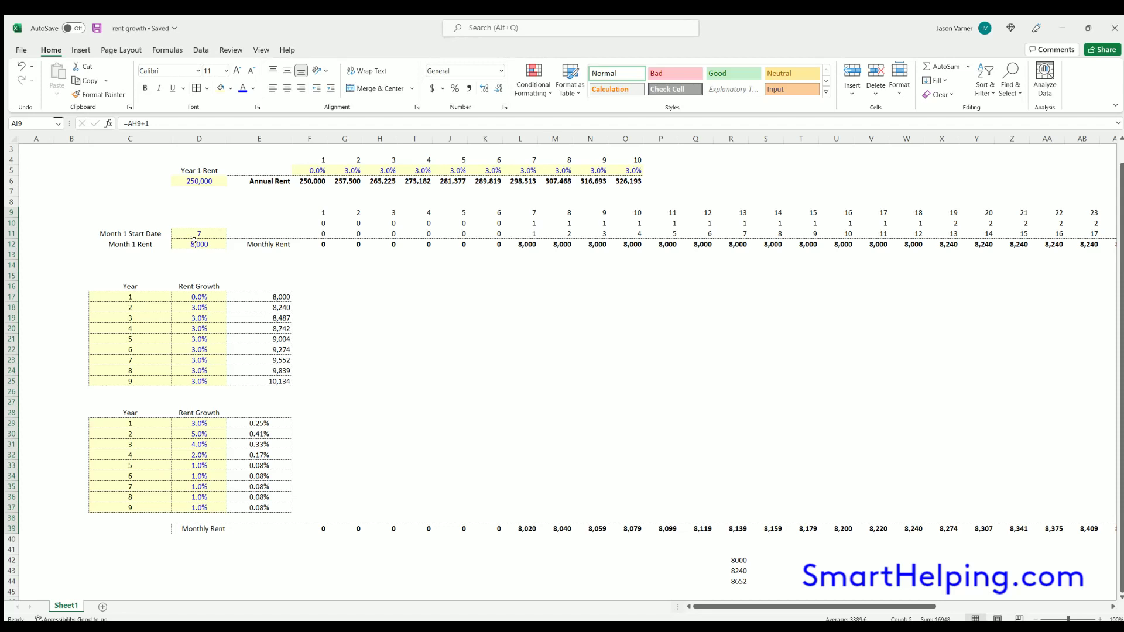
- Replace the starting rent term of the F39 formula with $D12 alone, removing its growth multiplier
left_click(199, 242)
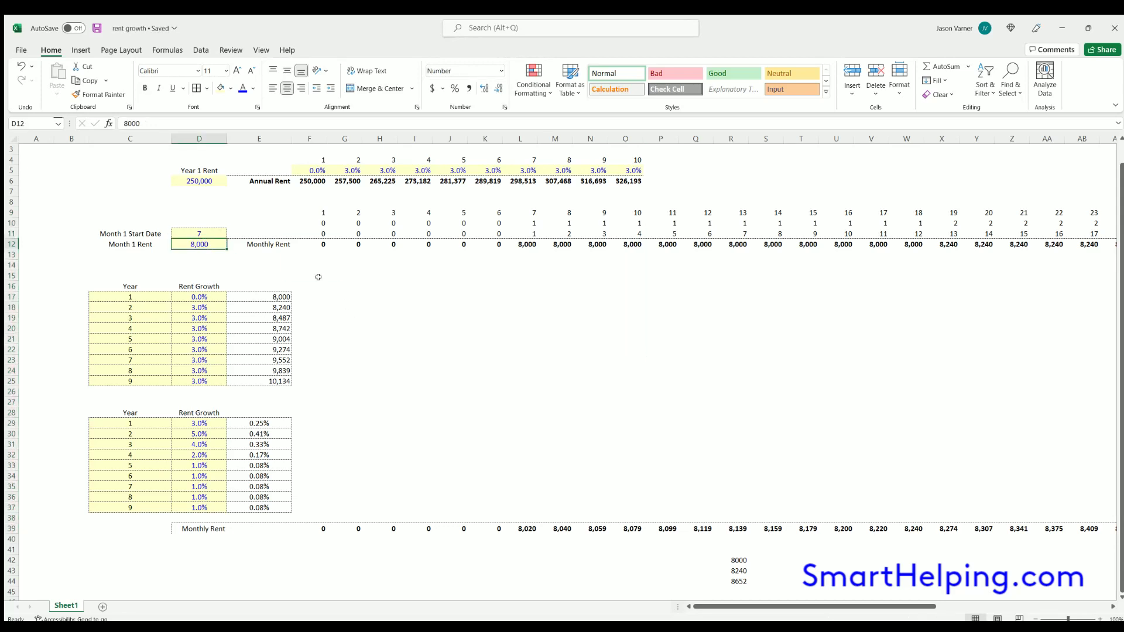
left_click(520, 529)
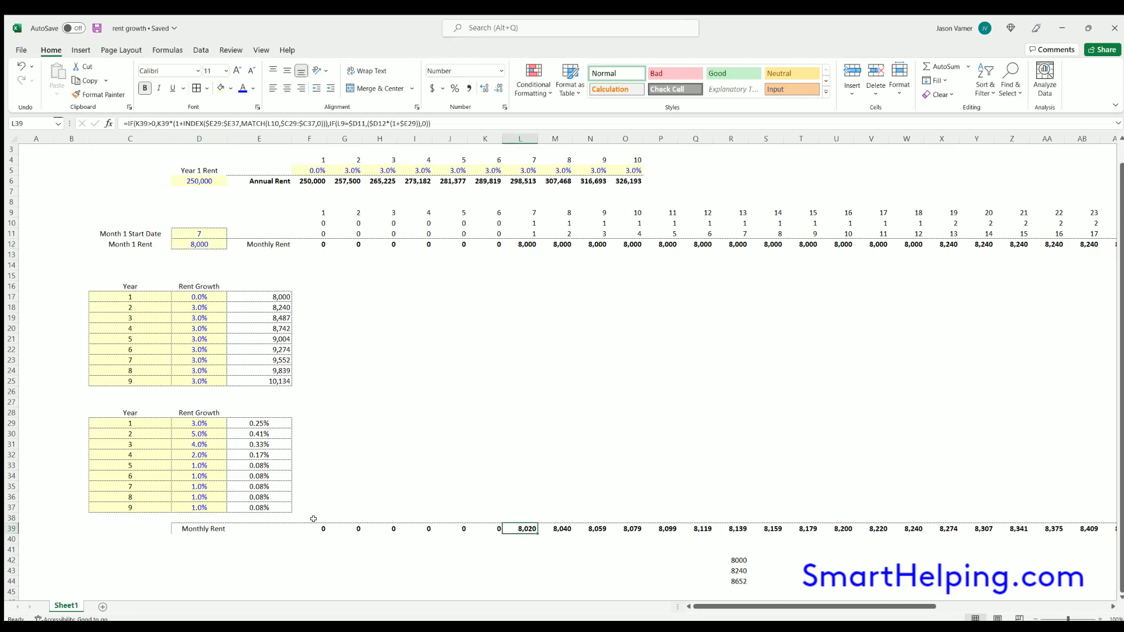
left_click(314, 524)
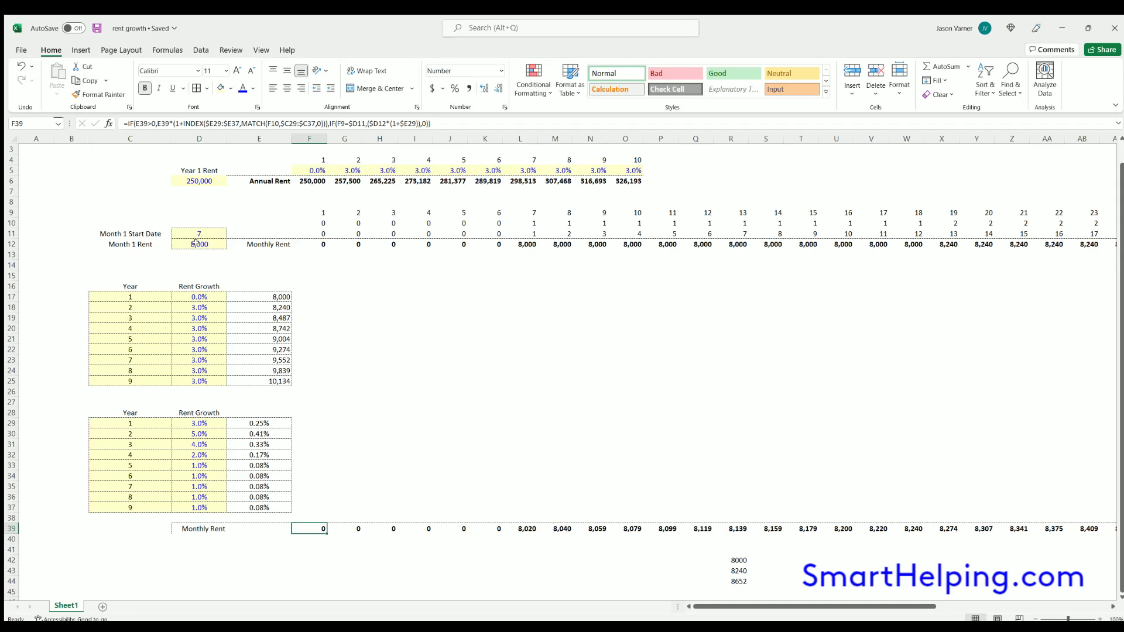
left_click(369, 124)
left_click_drag(368, 124, 375, 124)
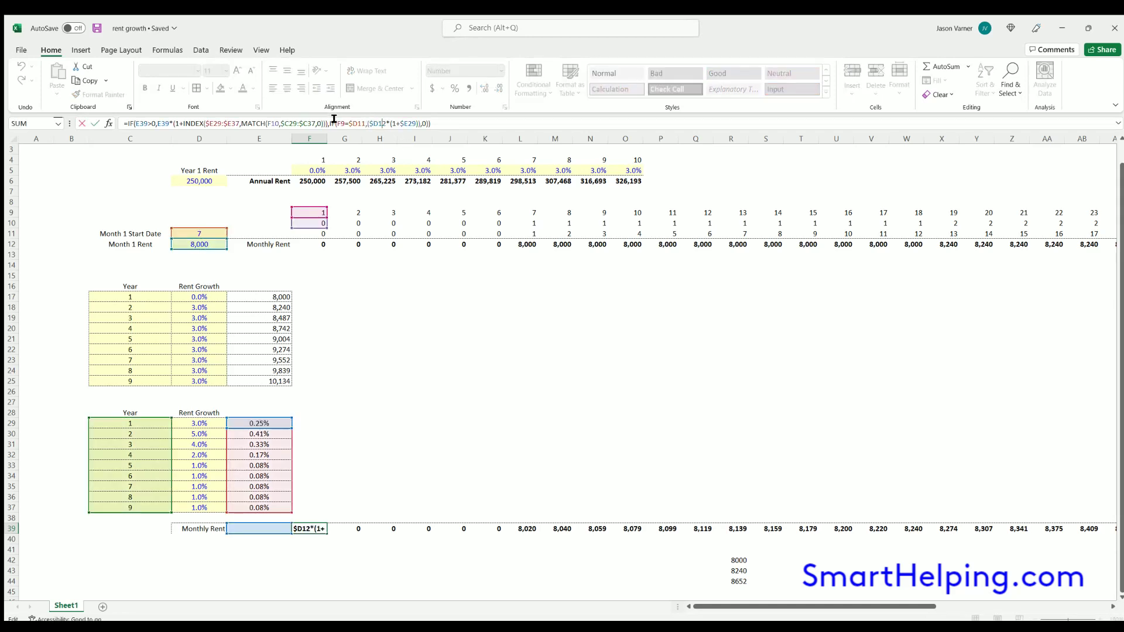
key("BackSpace")
left_click(413, 123)
type(")")
key("BackSpace")
key("BackSpace")
key("BackSpace")
key("BackSpace")
key("BackSpace")
key("BackSpace")
key("BackSpace")
key("BackSpace")
key("BackSpace")
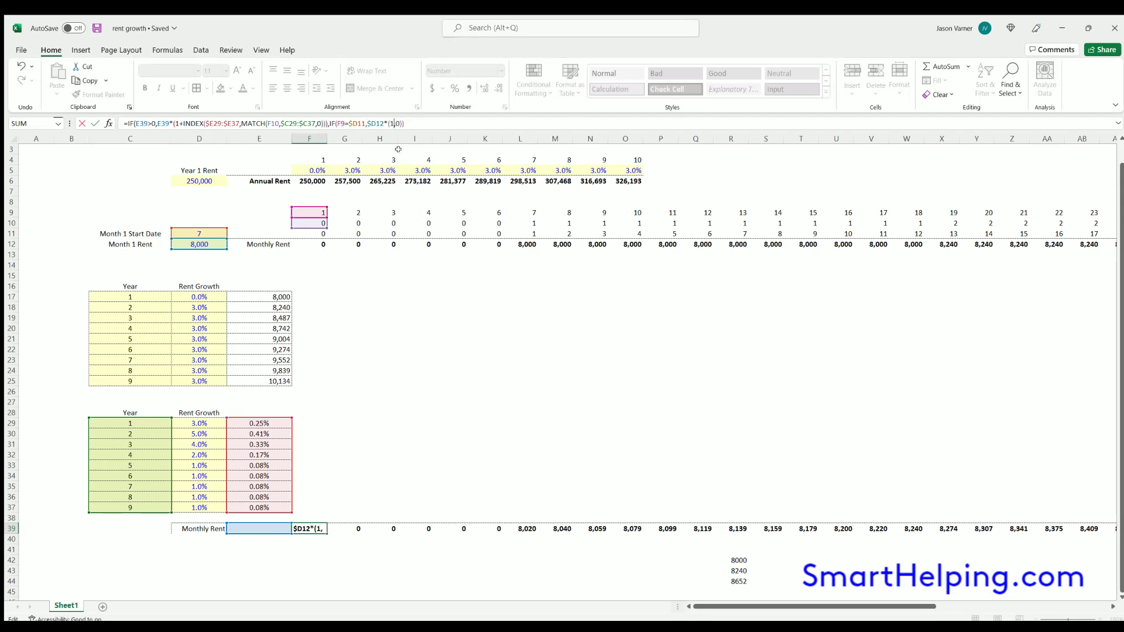
key("Delete")
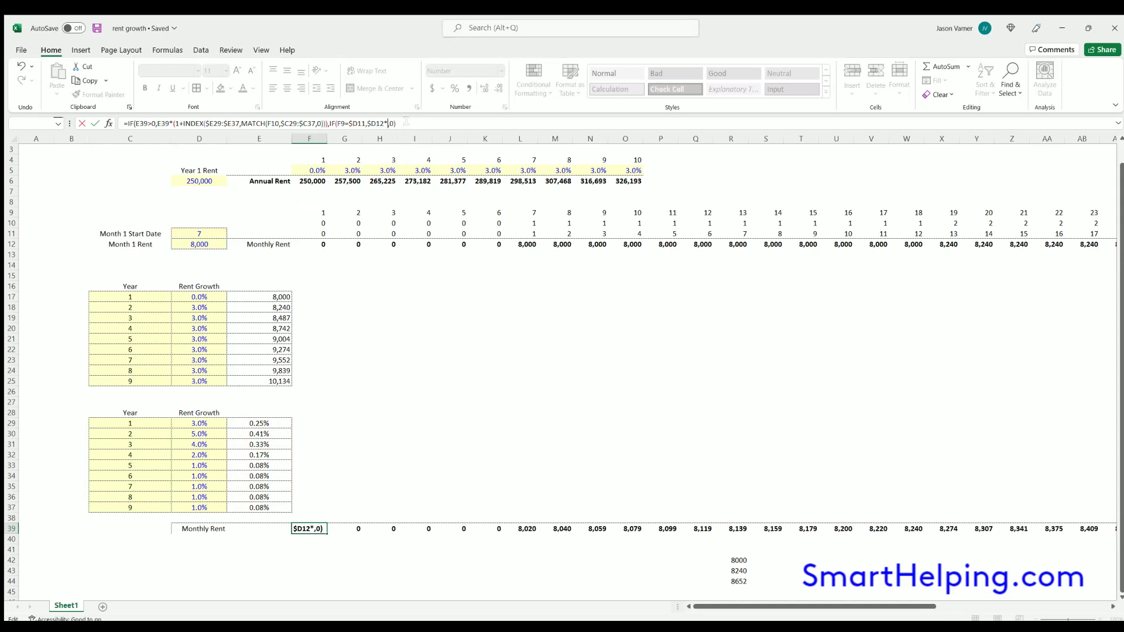
key("BackSpace")
key("Return")
- Fill the F39 formula across the Monthly Rent row to month 48 in BA39
left_click(309, 529)
left_click_drag(326, 533, 1059, 529)
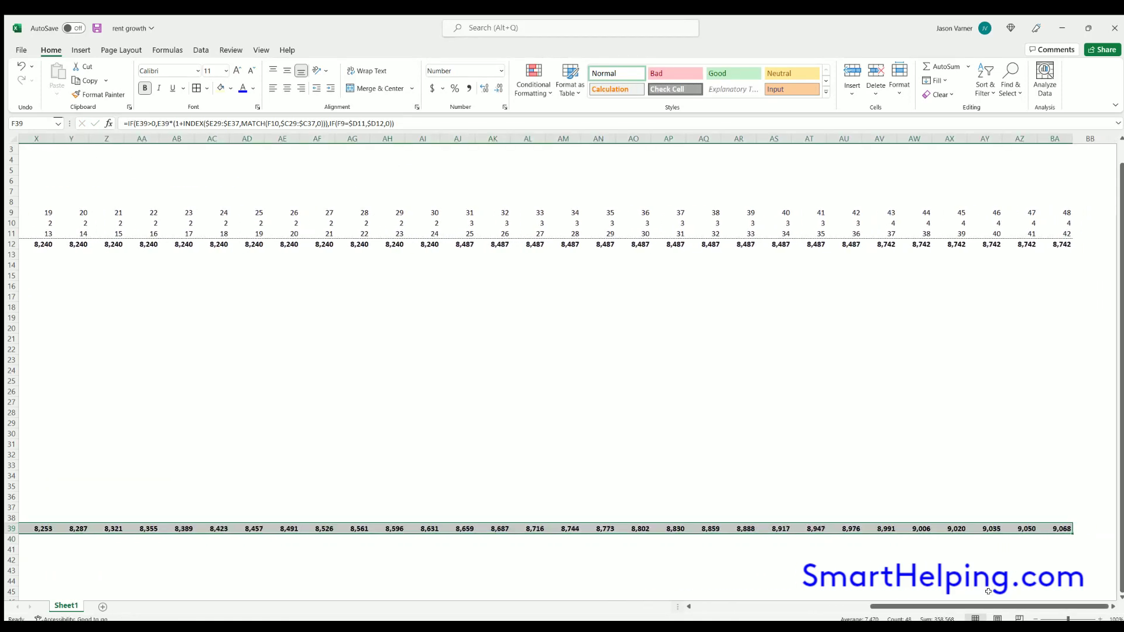
left_click_drag(974, 607, 797, 607)
- Clear the rent check calculations in R41:R44
left_click(748, 549)
left_click_drag(747, 549, 739, 582)
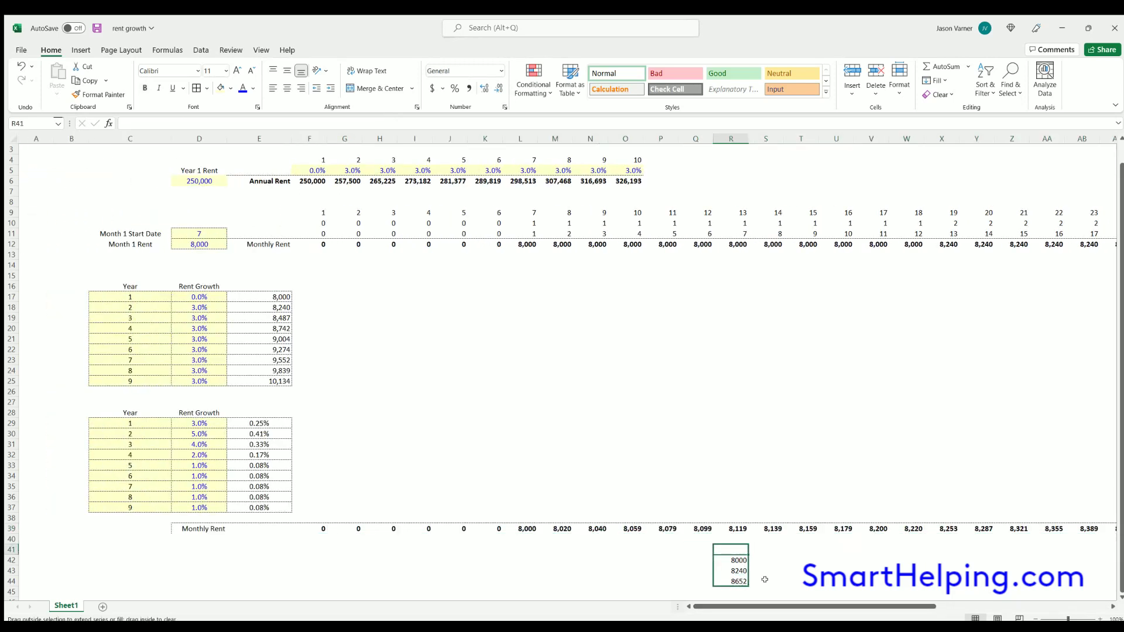
key("Delete")
left_click(801, 581)
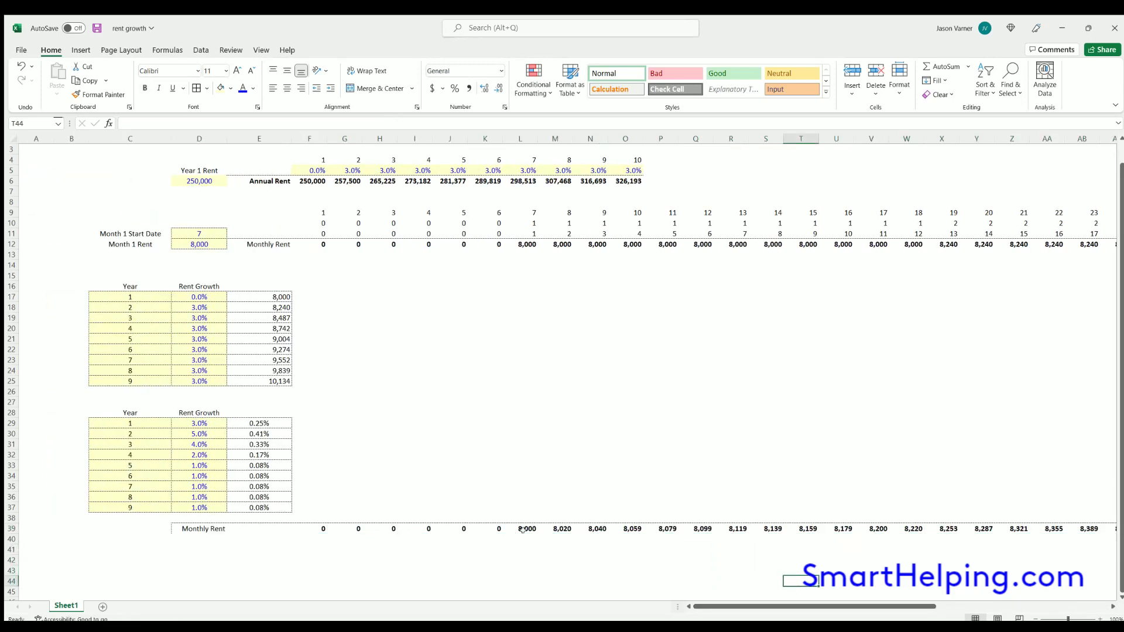
- Copy year 1's 3.0% rent growth from D29 to year 2 in D30, and save the workbook
left_click(199, 433)
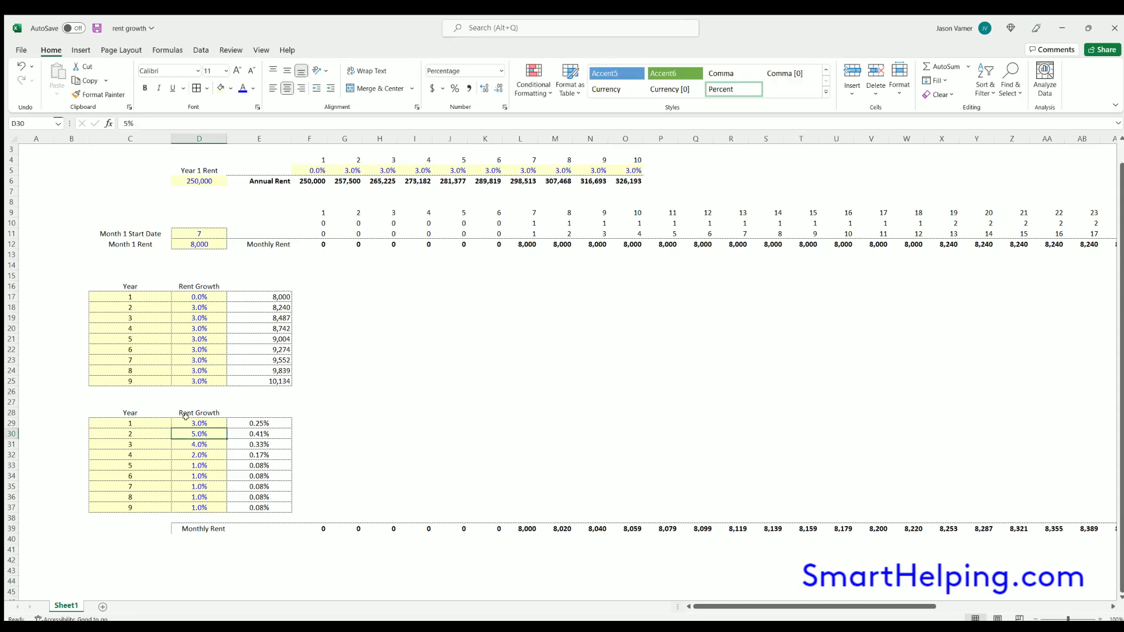
left_click(199, 423)
key("ctrl+c")
left_click(205, 434)
key("ctrl+v")
left_click(947, 533)
left_click(969, 527)
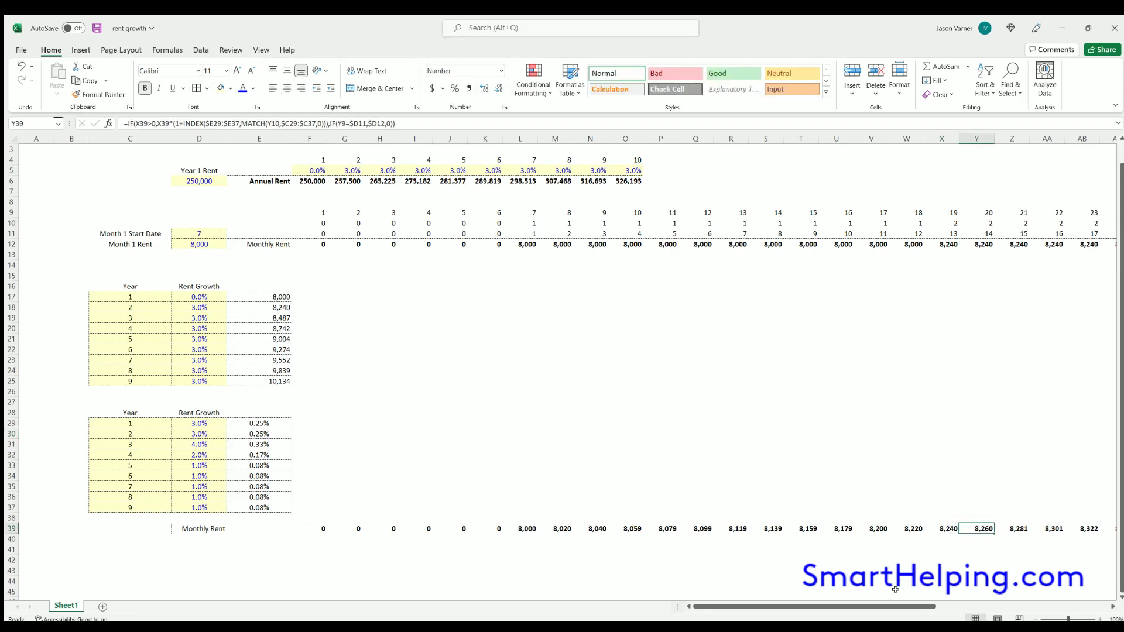
left_click(524, 529)
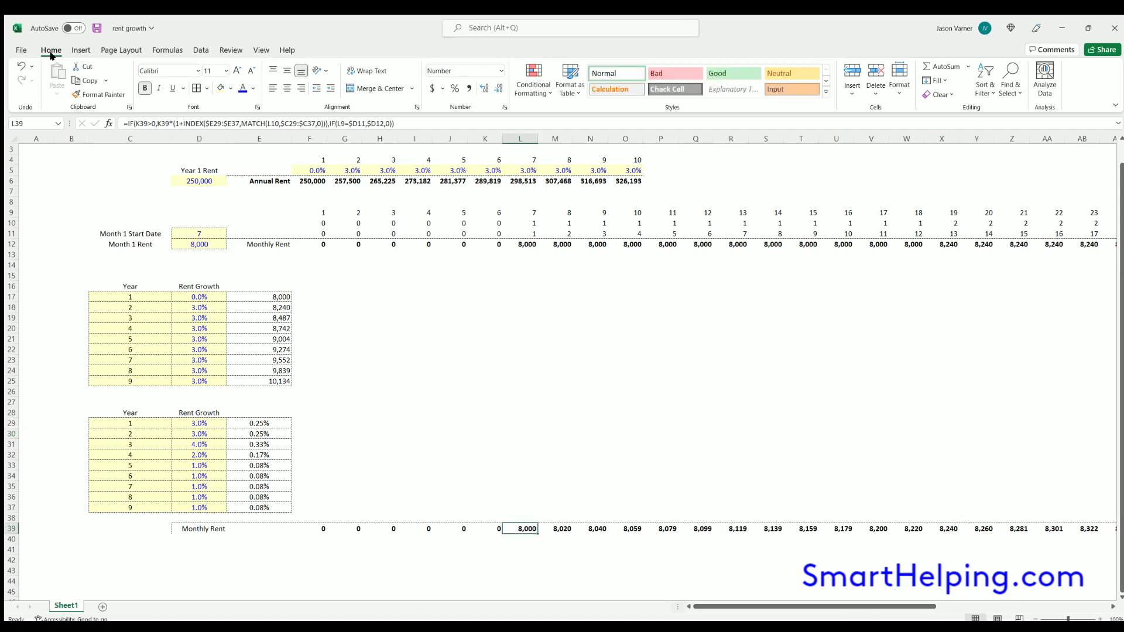
left_click(97, 27)
- Review the annual growth rates and Annual Rent row, and the Monthly Rent in row 12 up to its first yearly increase
left_click(199, 434)
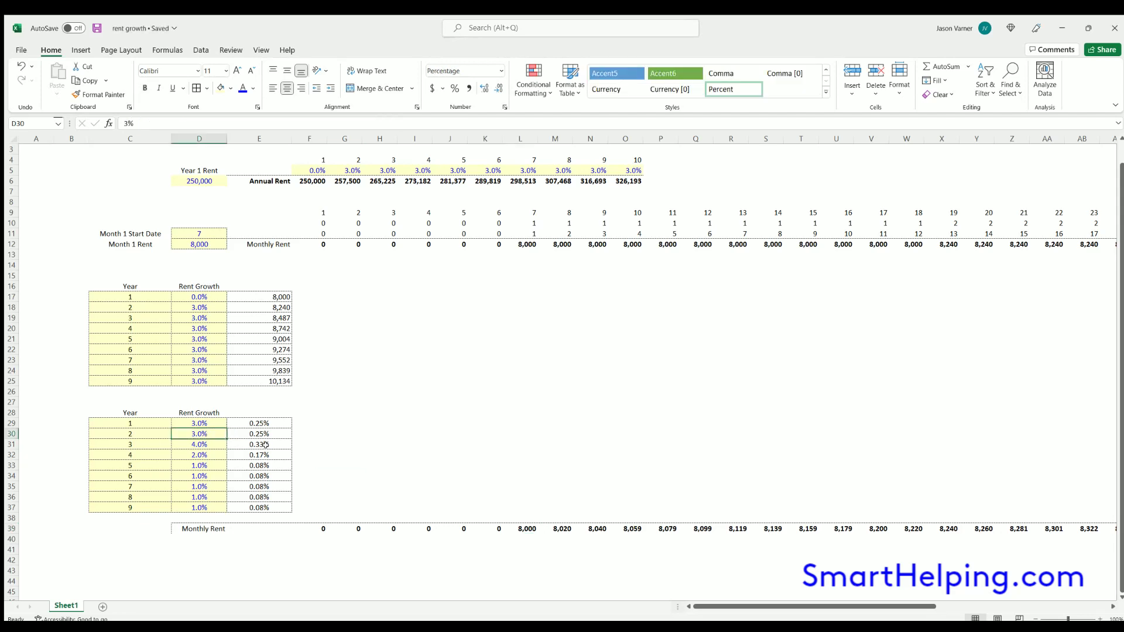
left_click(310, 170)
key("shift+Down")
key("shift+Right")
key("ctrl+shift+Right")
left_click(309, 180)
key("Right")
key("Right")
key("Right")
left_click_drag(311, 243, 856, 245)
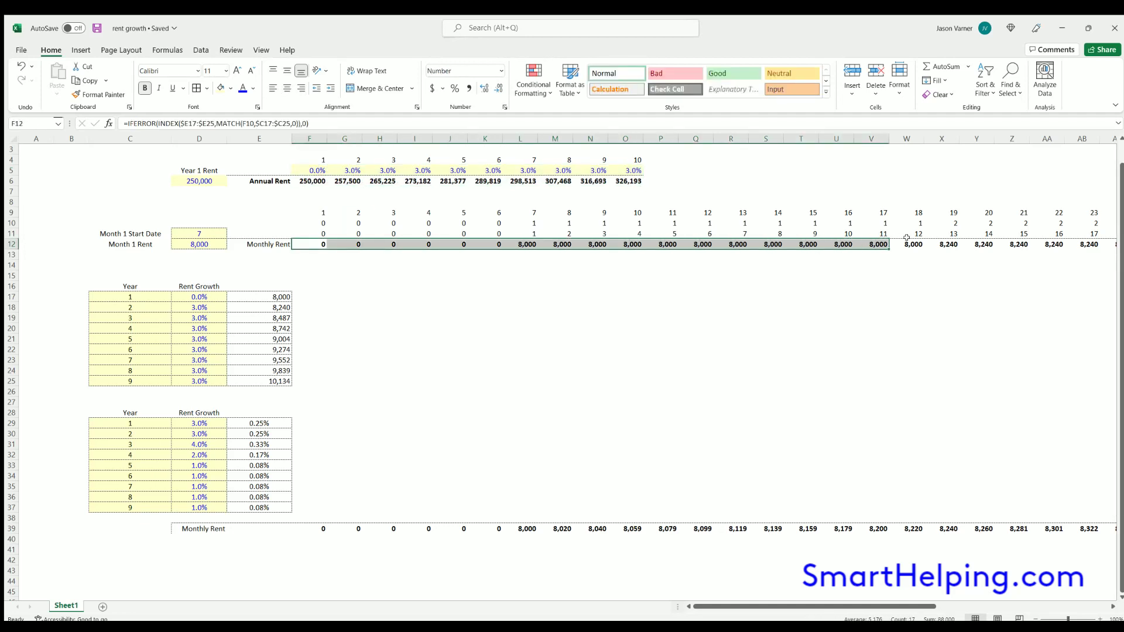
left_click(952, 242)
key("Right")
- Examine the month-by-month growth in row 39, its formula in F39, the annual rate in D29 and the monthly rates in E29:E37
left_click_drag(327, 526, 811, 528)
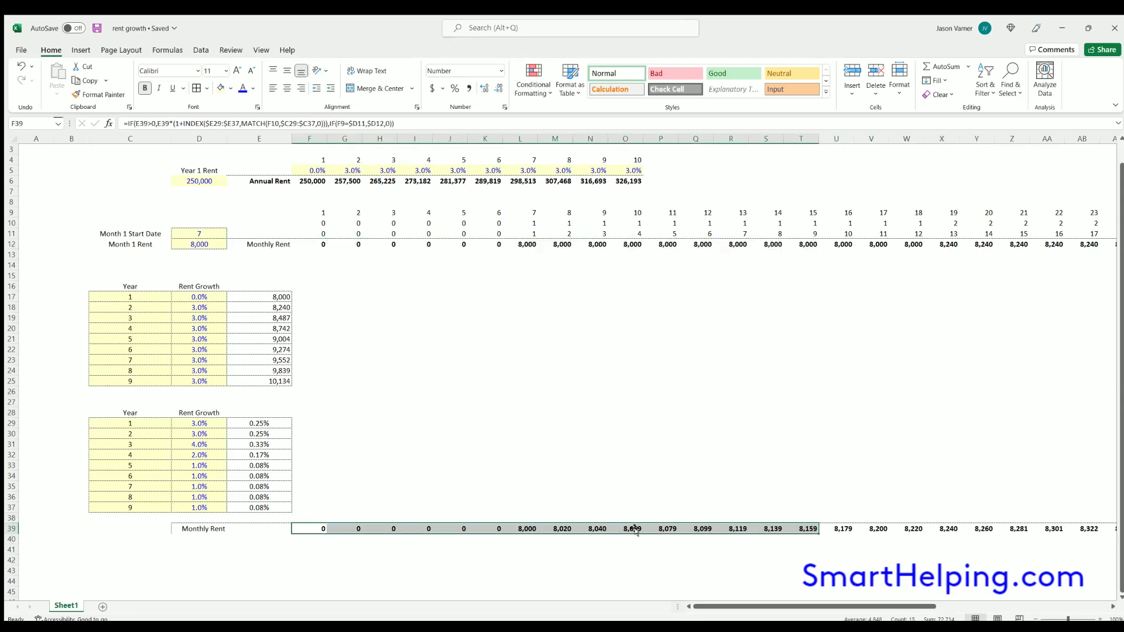
left_click(527, 528)
left_click(565, 528)
left_click(598, 528)
left_click(622, 528)
left_click(663, 527)
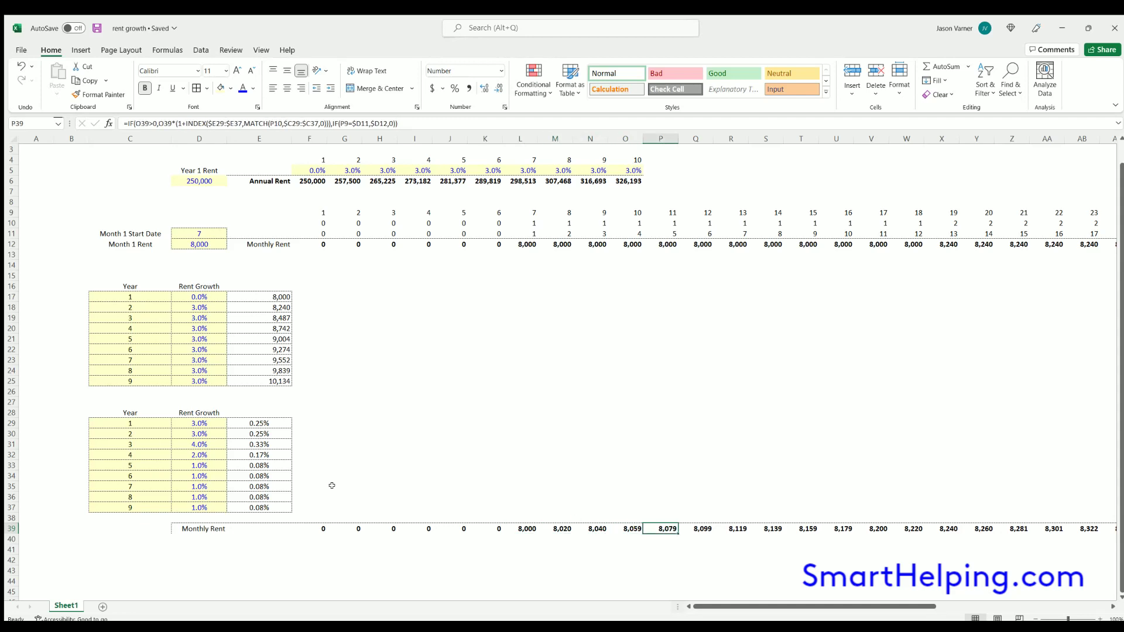
left_click(199, 422)
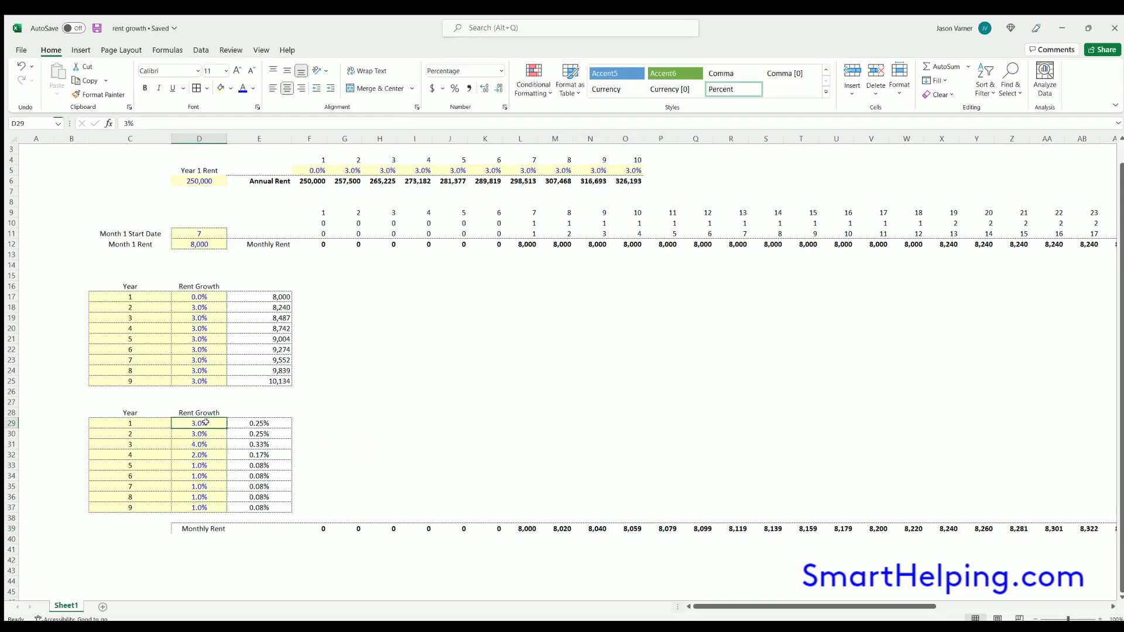
left_click(311, 527)
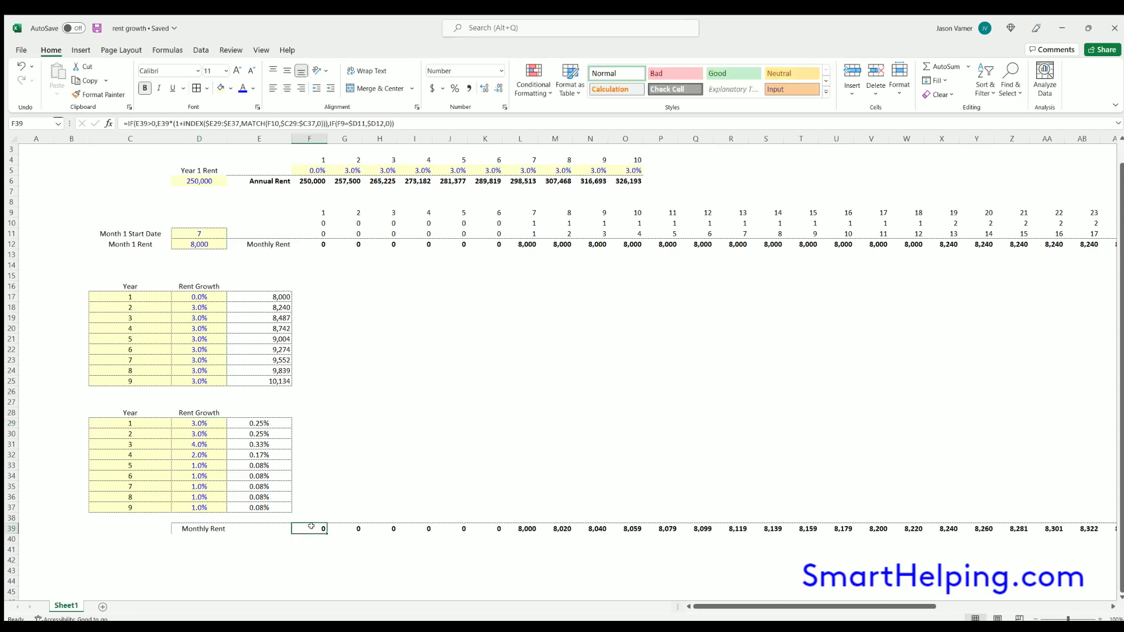
left_click_drag(254, 419, 258, 507)
left_click(200, 421)
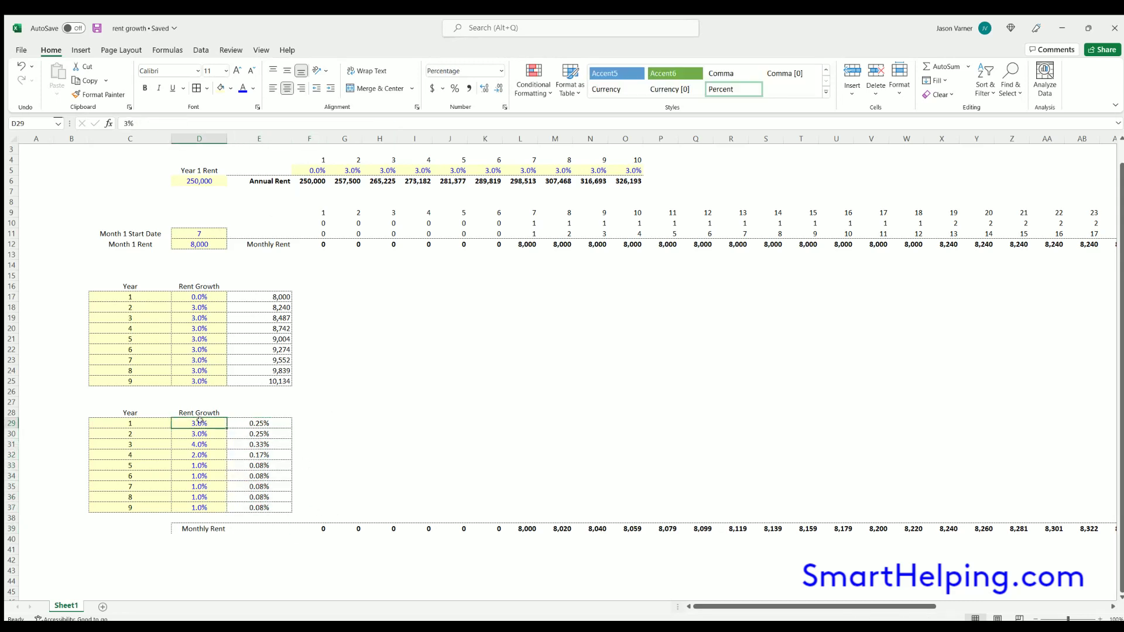
- Label the monthly rate column in E28 as "Monthly CAGR", centre the heading, and save the workbook
left_click(259, 412)
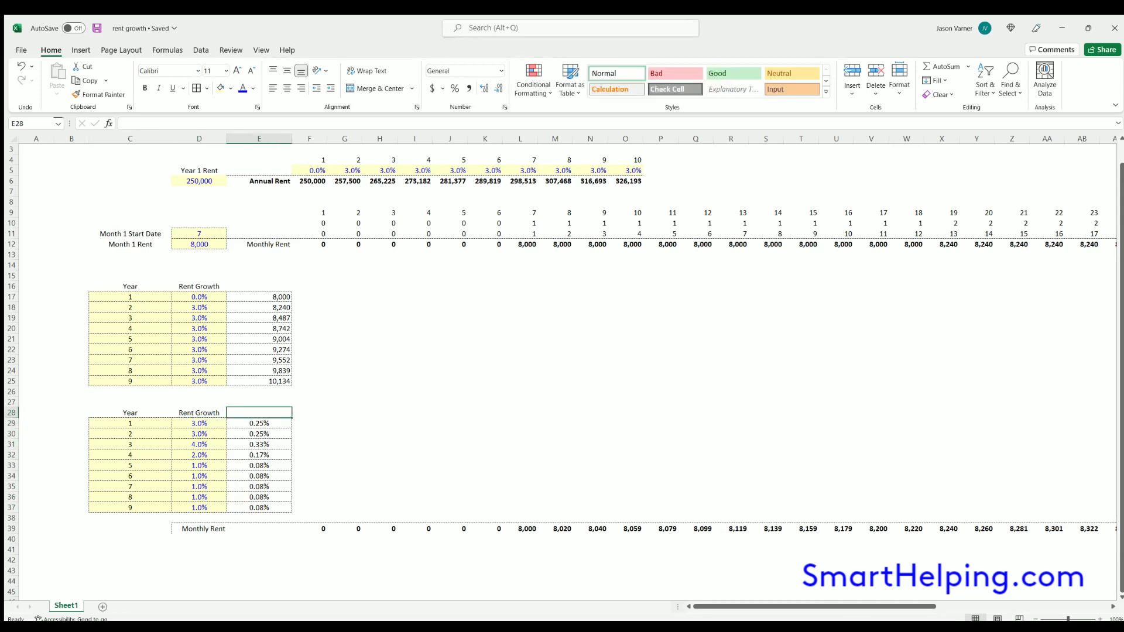
type("Monthly")
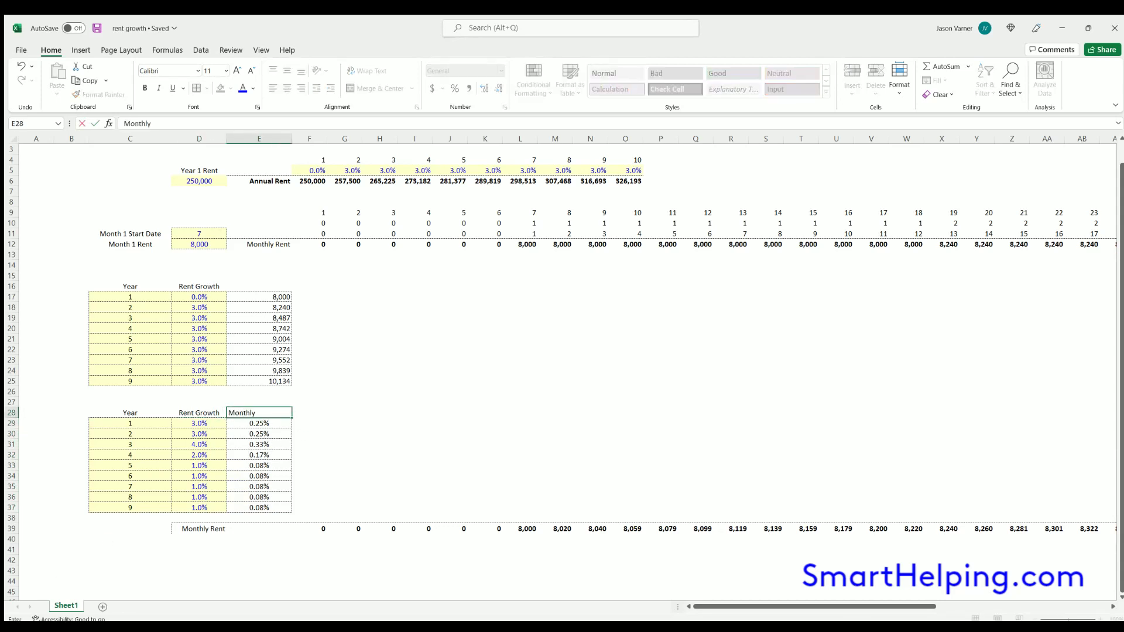
type(" CAGR")
key("Return")
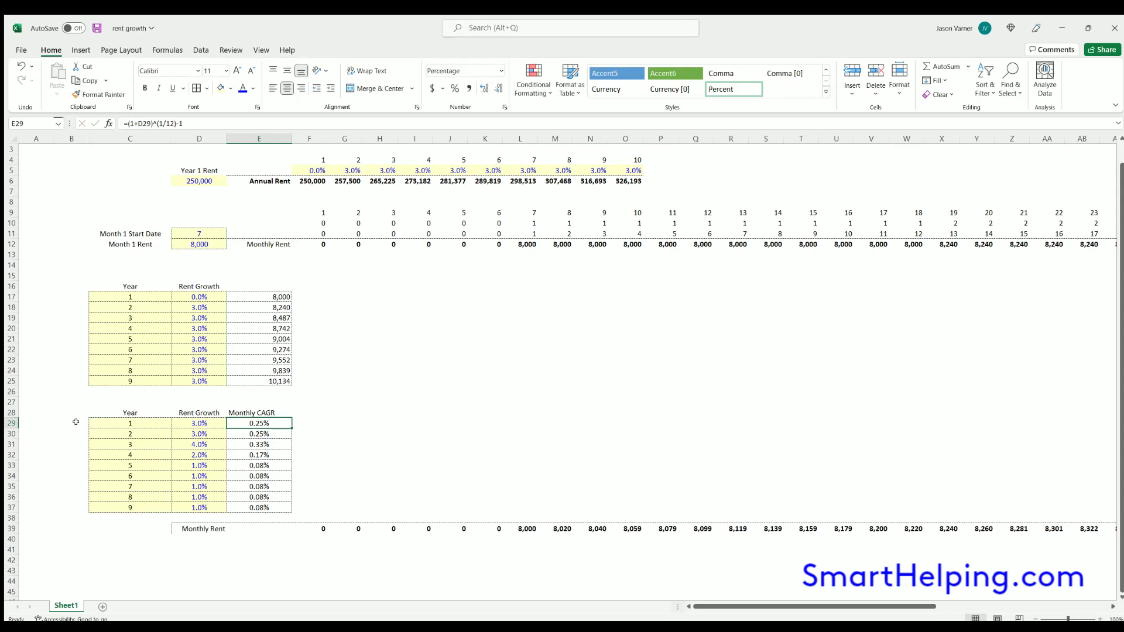
left_click(237, 414)
left_click(287, 88)
left_click(96, 28)
- Review the month numbers, rent year counters and months-since-start counters in rows 9 to 11
left_click_drag(522, 223, 841, 230)
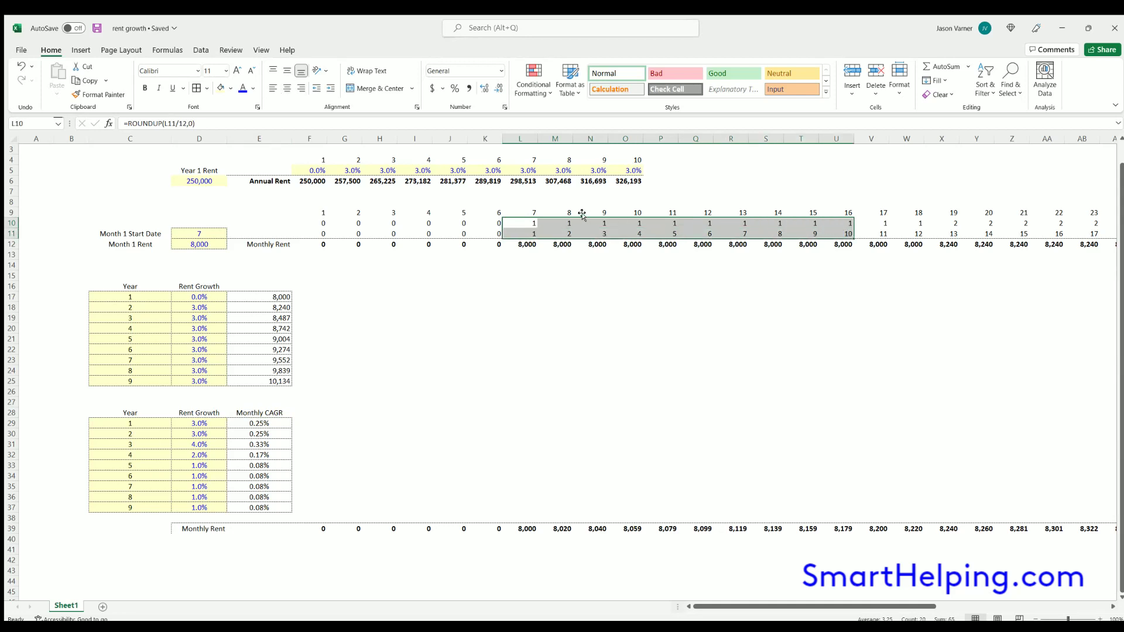
left_click_drag(520, 220, 849, 233)
left_click(528, 229)
left_click_drag(311, 209, 503, 347)
left_click(624, 298)
left_click(861, 242)
left_click_drag(312, 207, 739, 210)
left_click_drag(319, 221, 911, 228)
left_click(766, 328)
left_click(96, 27)
left_click(579, 389)
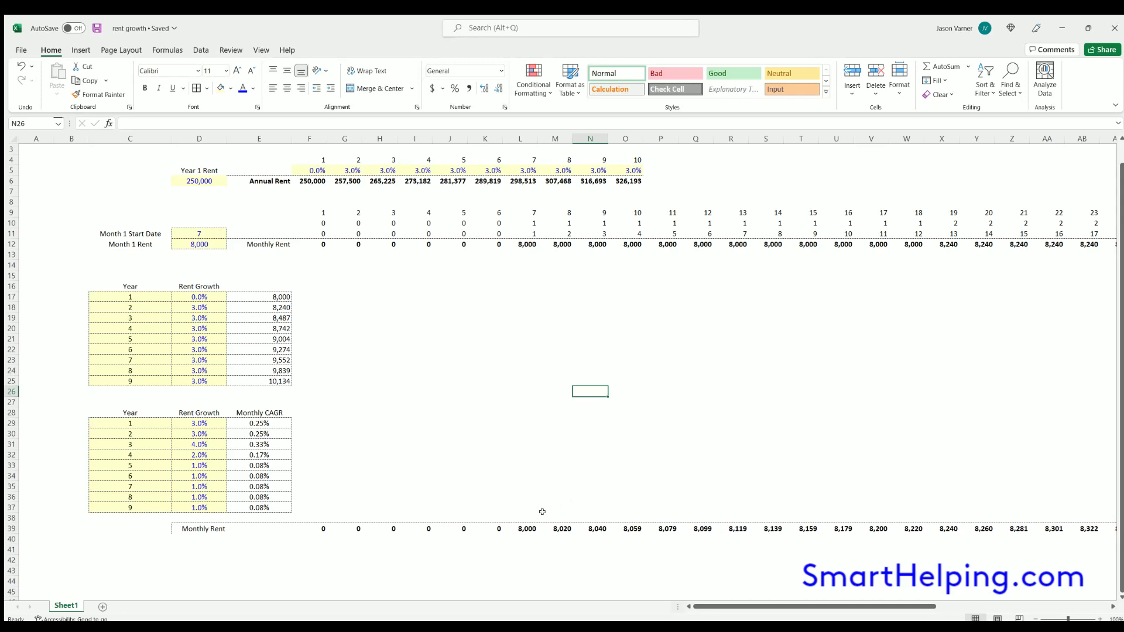
- Examine the Monthly Rent formula in L39 and the Month 1 Rent input in D12
left_click(529, 526)
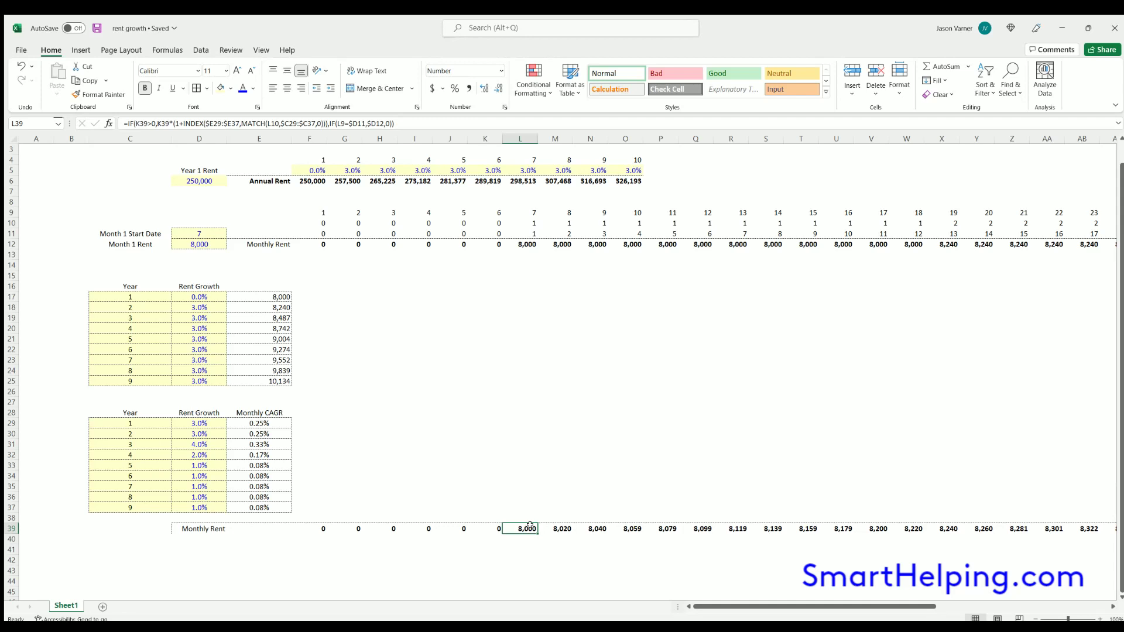
left_click(524, 508)
left_click(521, 526)
double_click(521, 528)
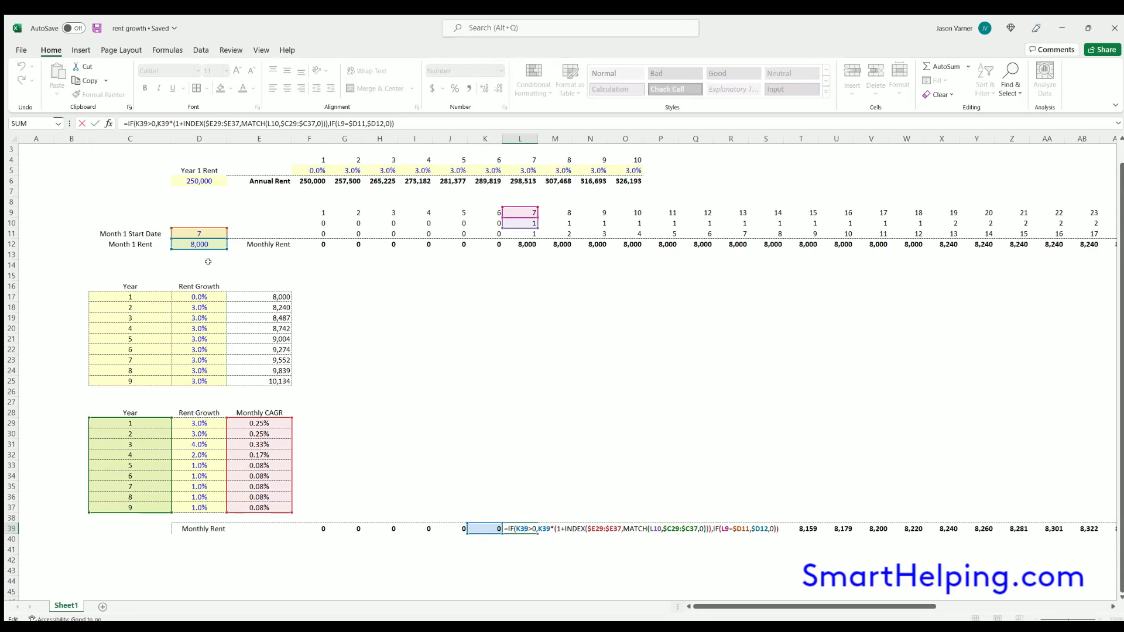
key("Escape")
left_click(199, 244)
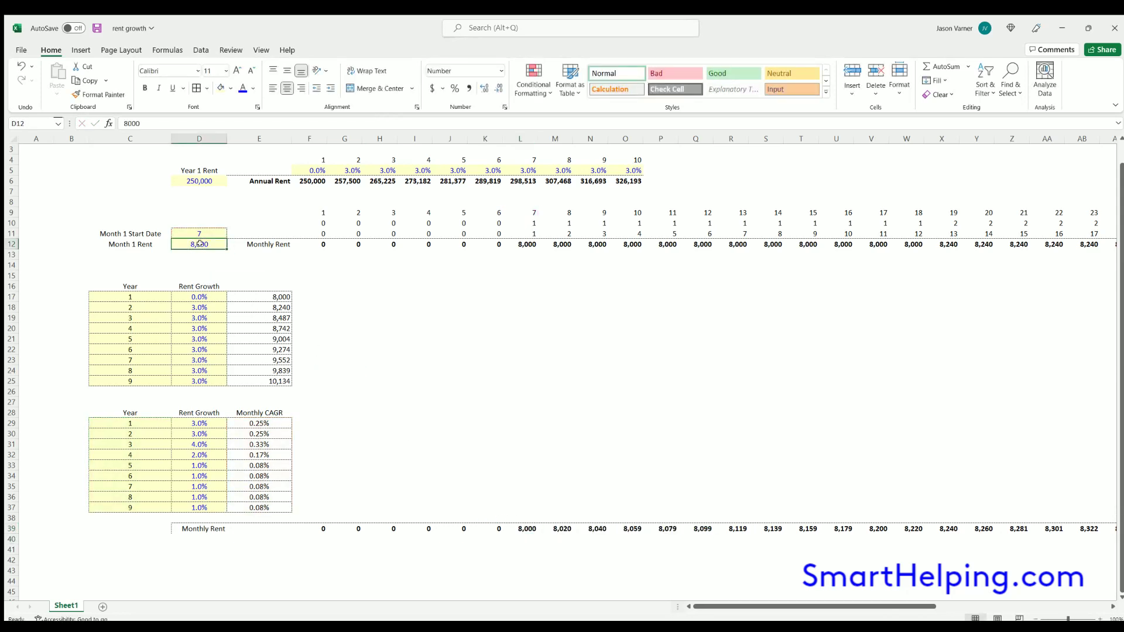
- Review the yearly growth table in C17:E25 together with the Month 1 Rent input
left_click(297, 423)
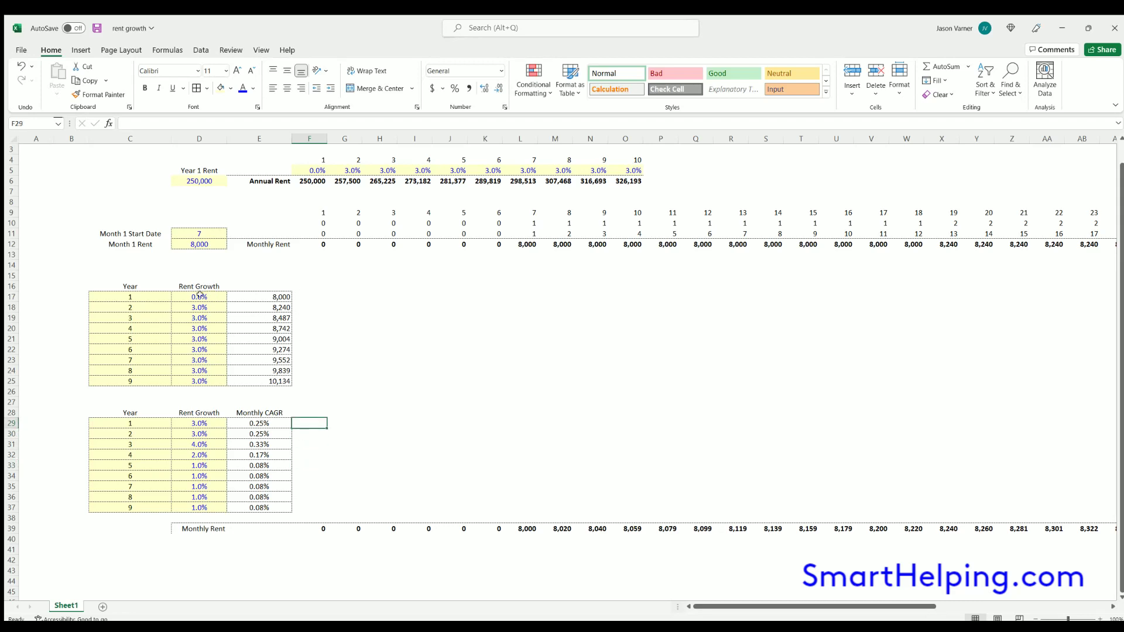
mouse_move(141, 294)
left_mouse_down()
mouse_move(220, 318)
mouse_move(221, 372)
mouse_move(255, 378)
left_mouse_up()
left_click(398, 325)
key("Right")
key("Right")
key("Right")
key("Down")
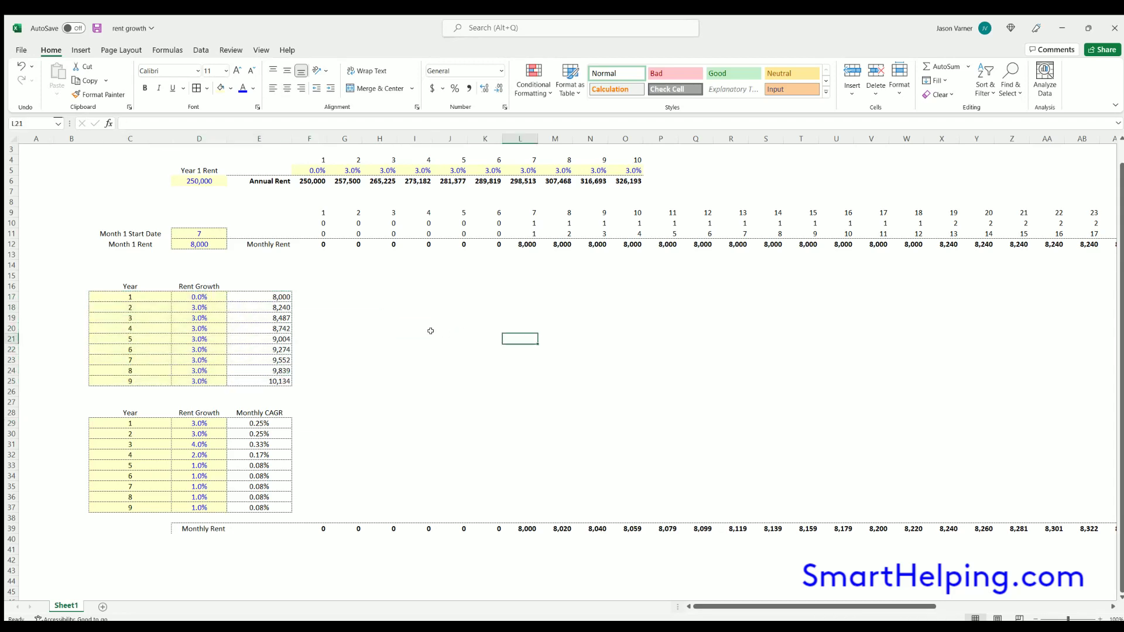
left_click(197, 241)
left_click(410, 317)
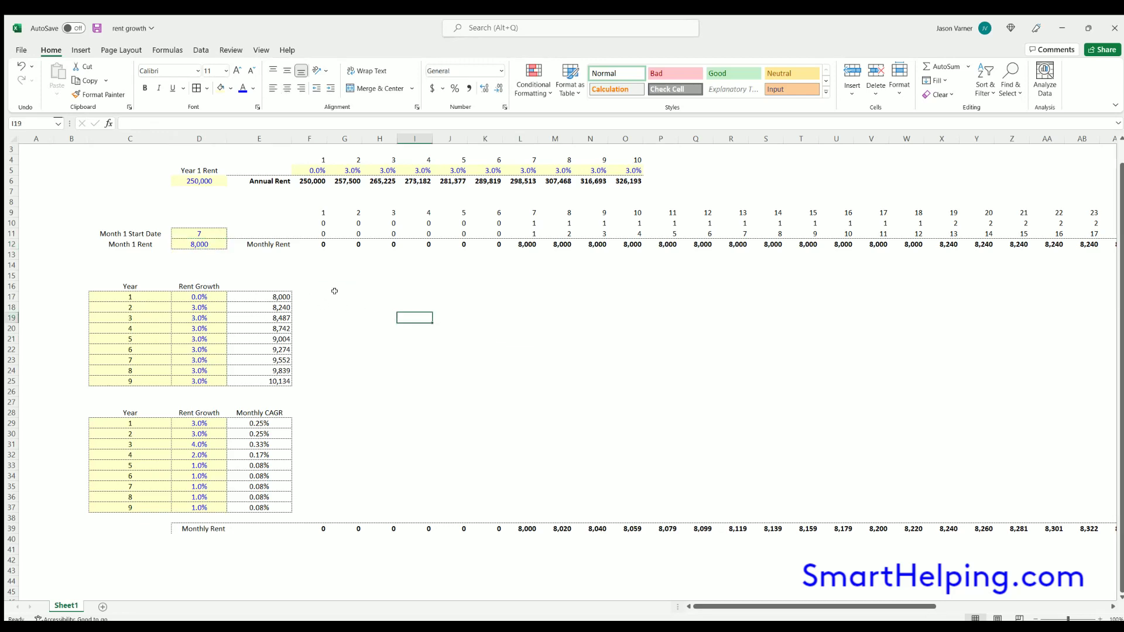
left_click(360, 293)
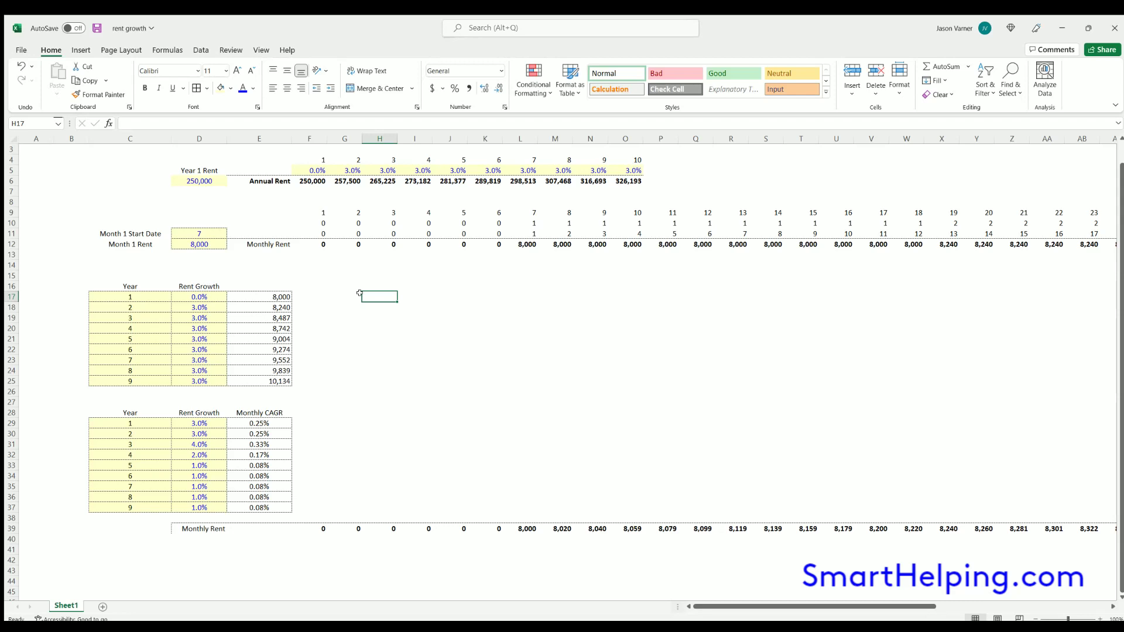
- Enter the growth-factor formula =(1+$D18)^F10 in F14 and fill it across row 14 to X14
left_click(324, 265)
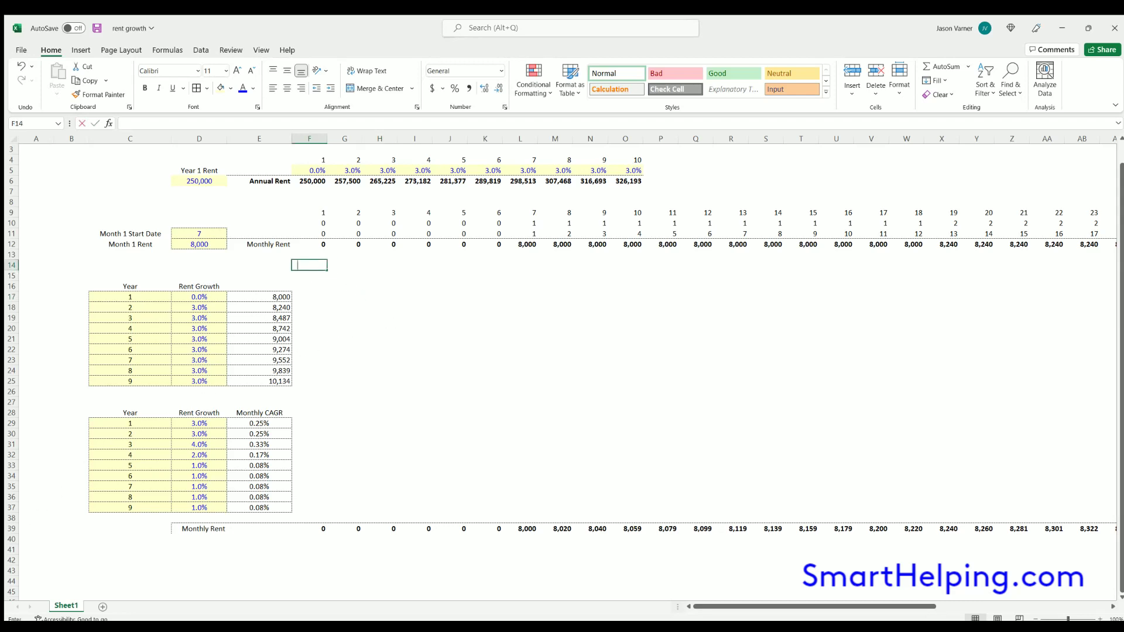
type("=(1+")
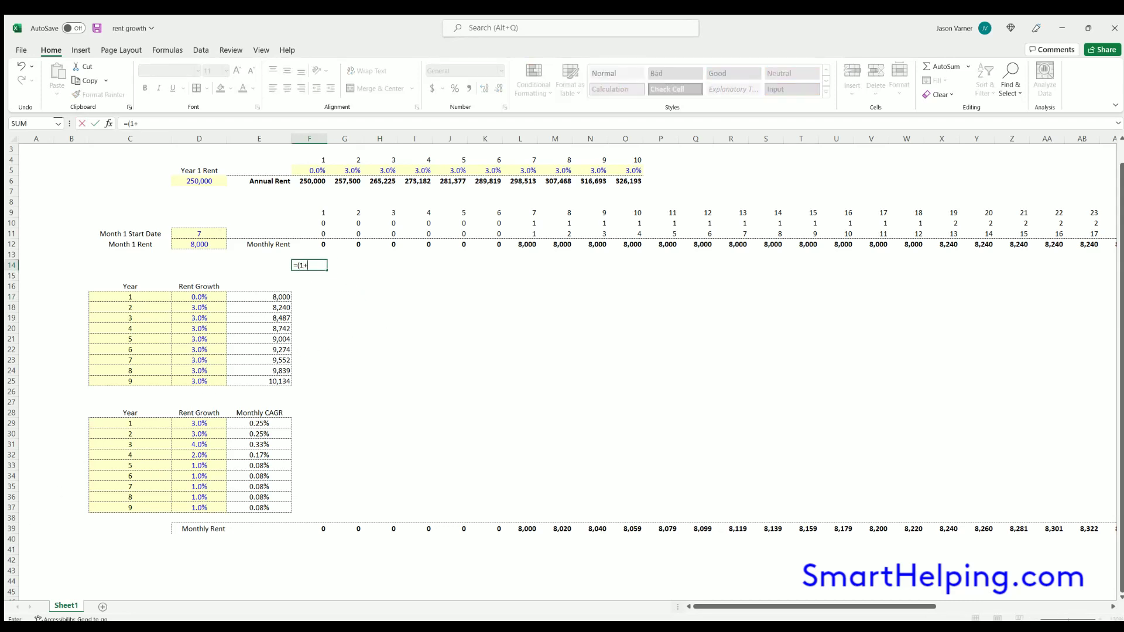
left_click(178, 305)
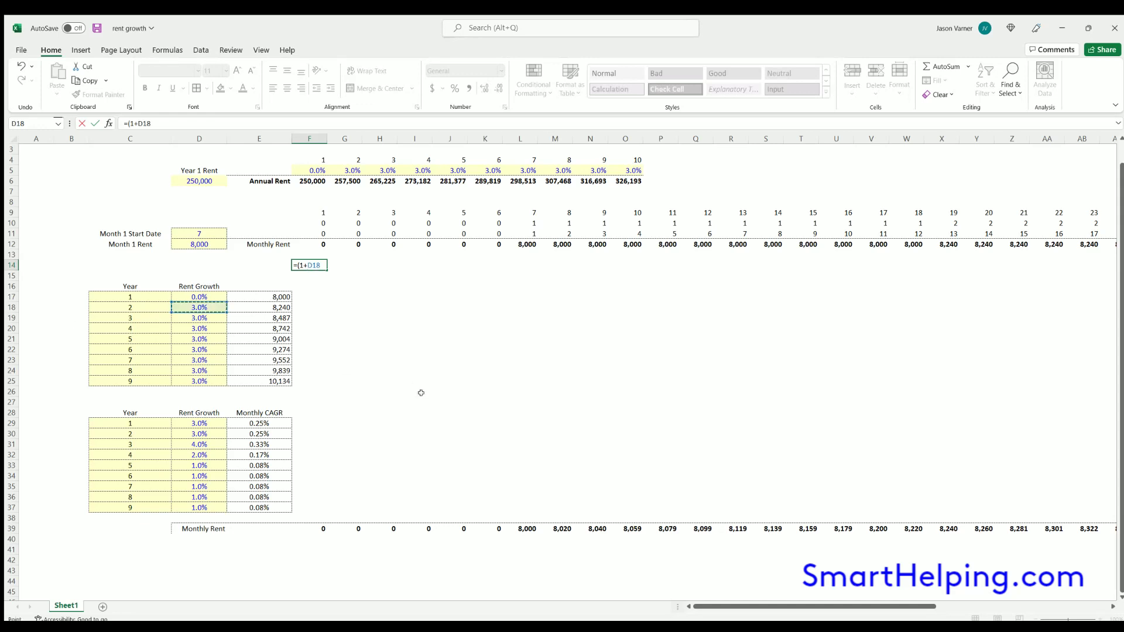
type(")^")
left_click(313, 218)
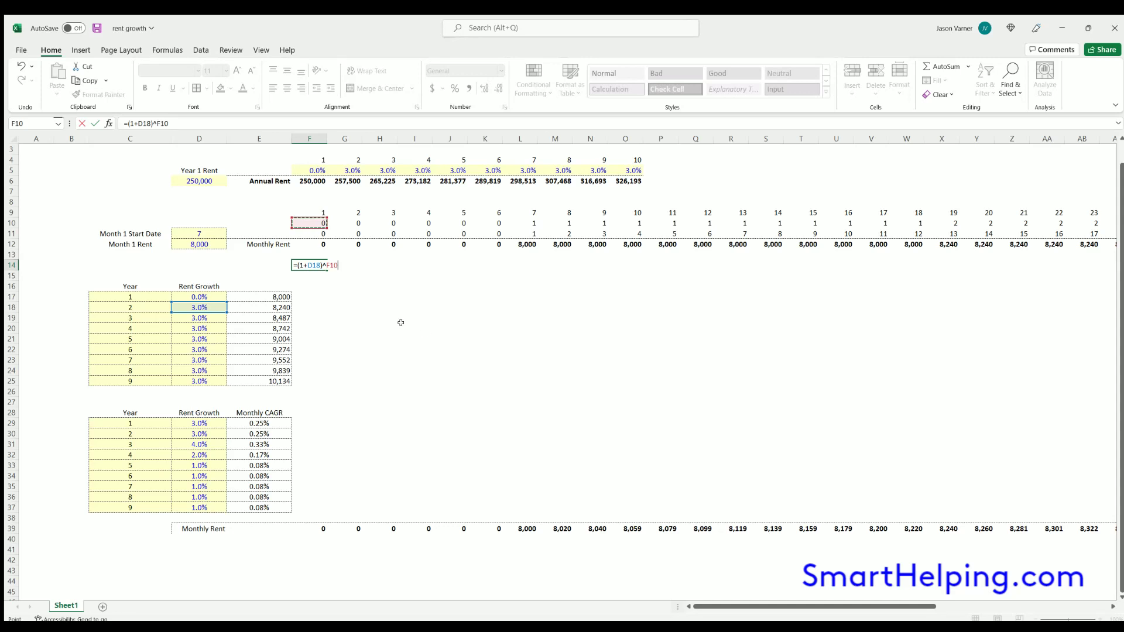
left_click(318, 268)
key("F4")
key("F4")
key("F4")
key("Return")
left_click(323, 265)
left_click_drag(323, 265, 955, 280)
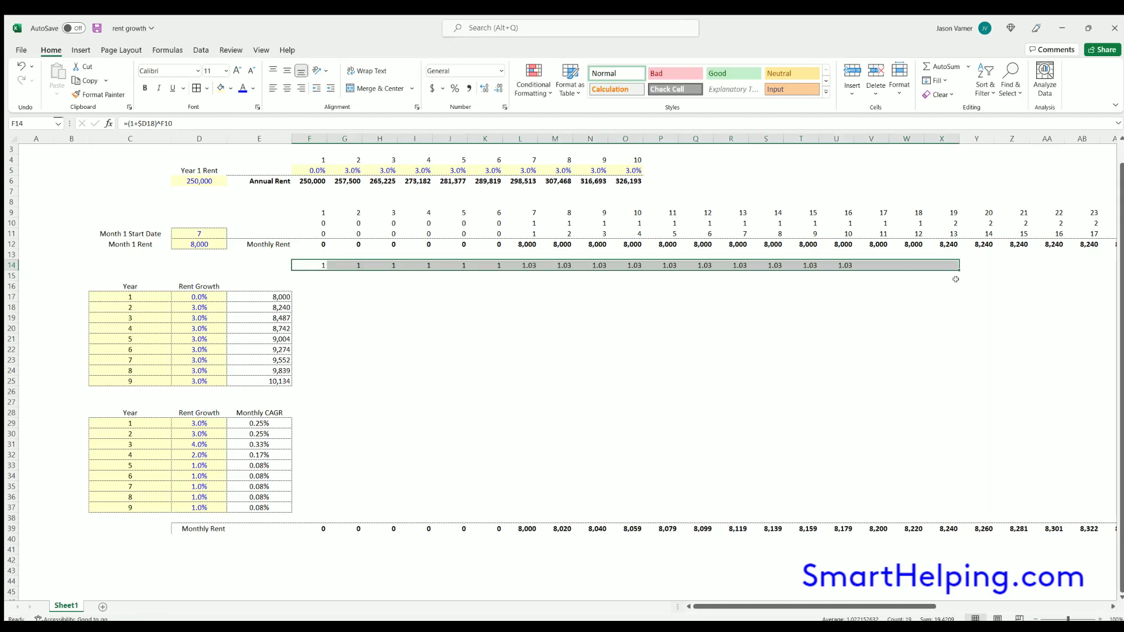
- Change the exponent of the growth-factor formula in F14 to (F10-1)
double_click(310, 263)
key("Escape")
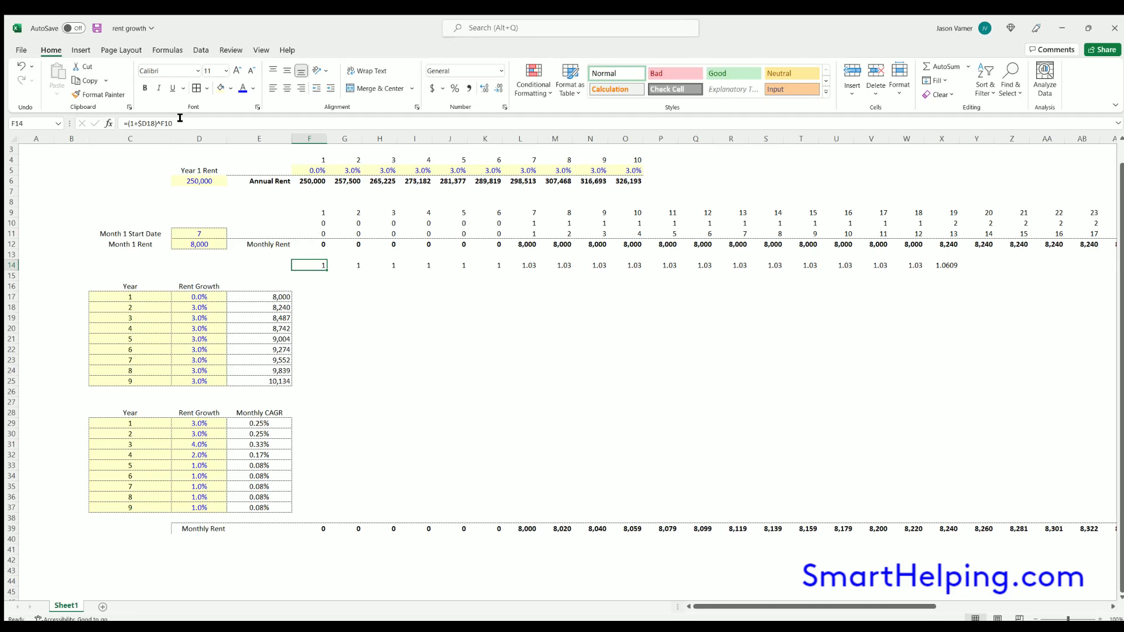
left_click(159, 123)
type("(")
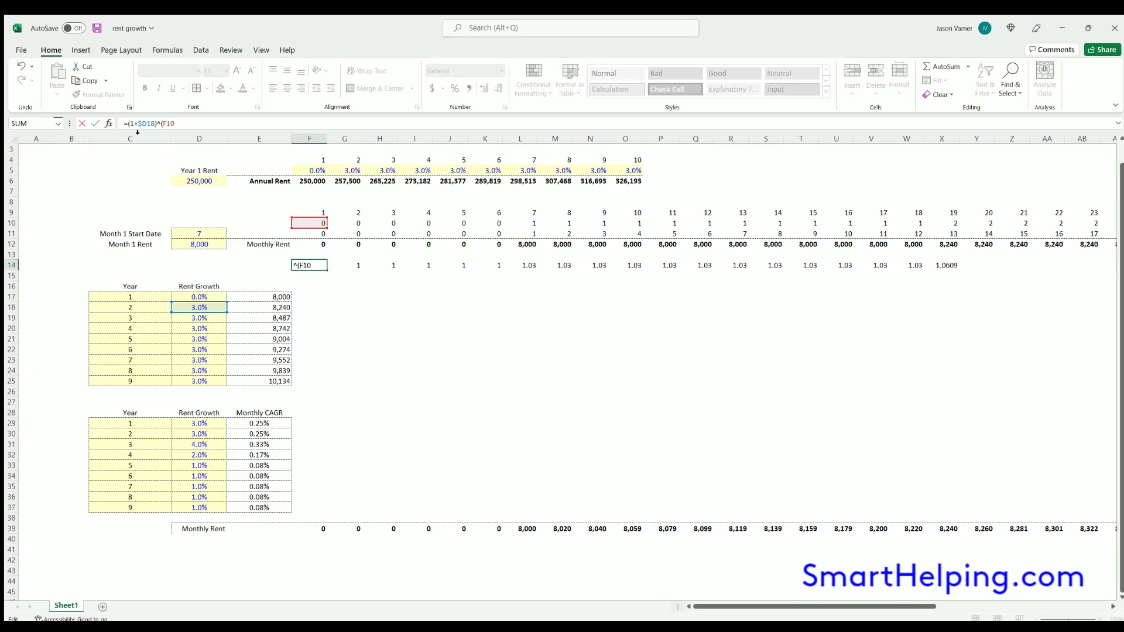
type("-1")
key("Return")
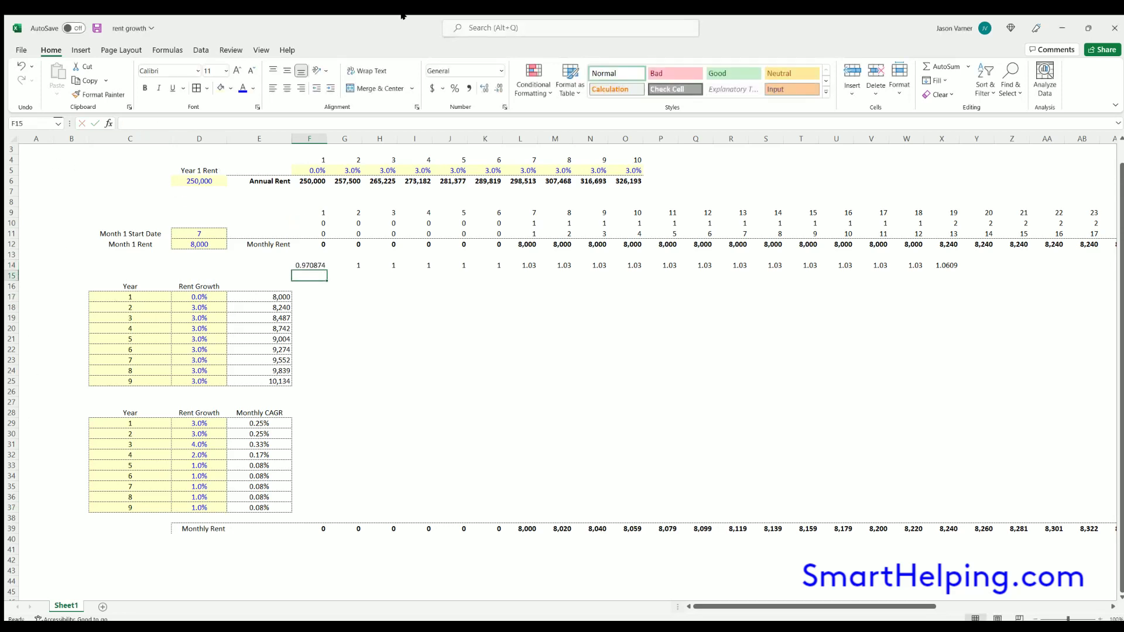
- Wrap the formula in F14 as =IF(F10=0,0,(1+$D18)^(F10-1)) and fill it across to Z14
left_click(310, 265)
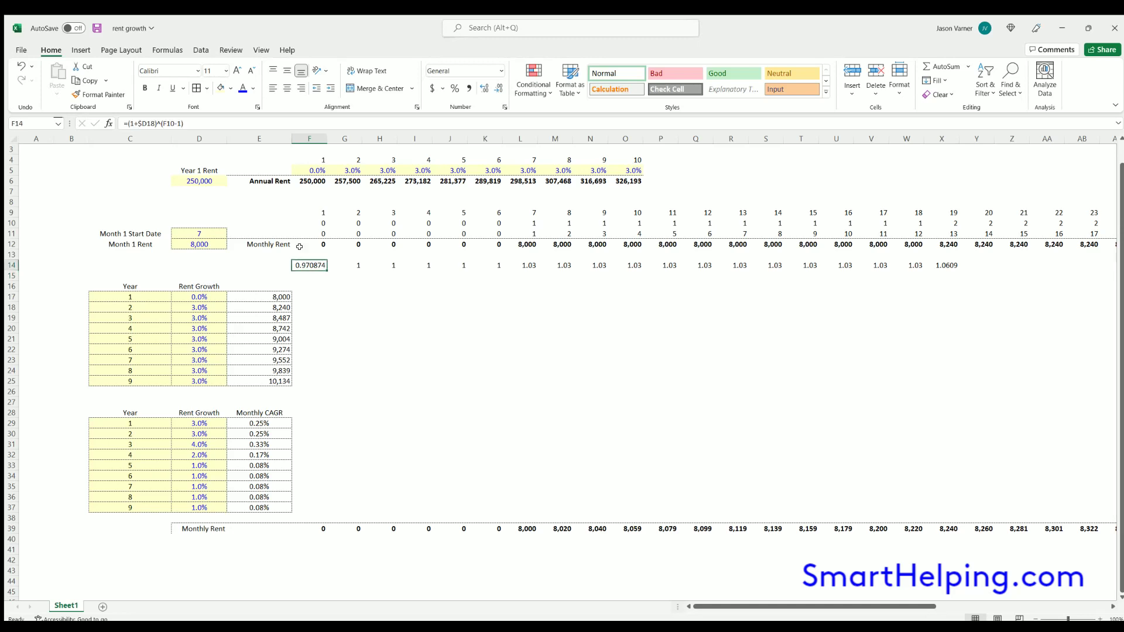
left_click(158, 123)
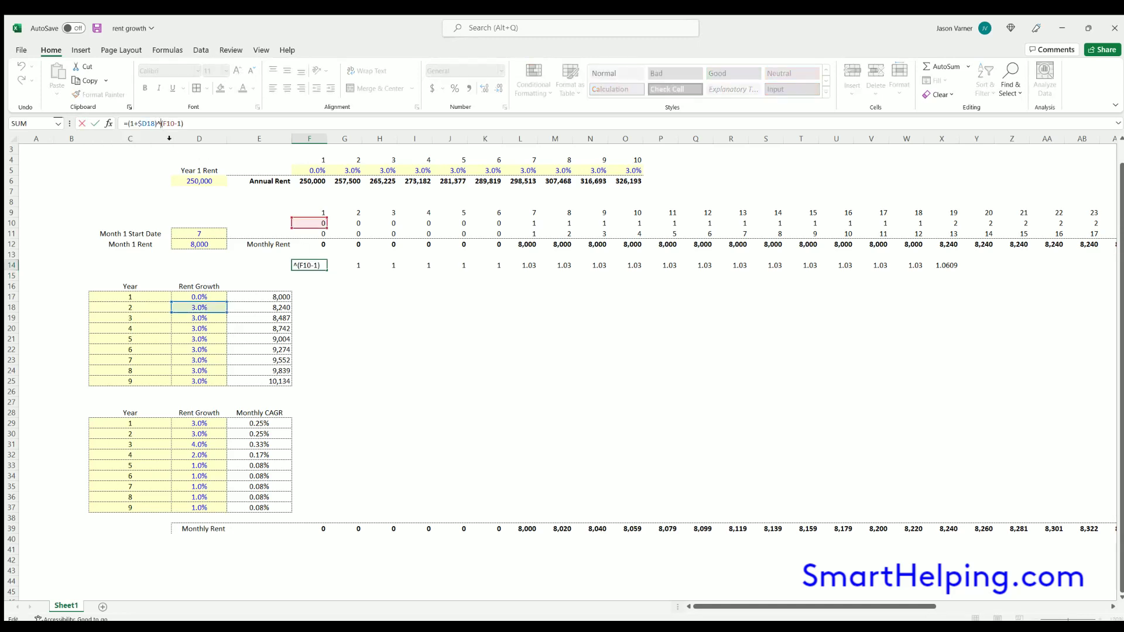
left_click(136, 124)
type("if(")
left_click(315, 218)
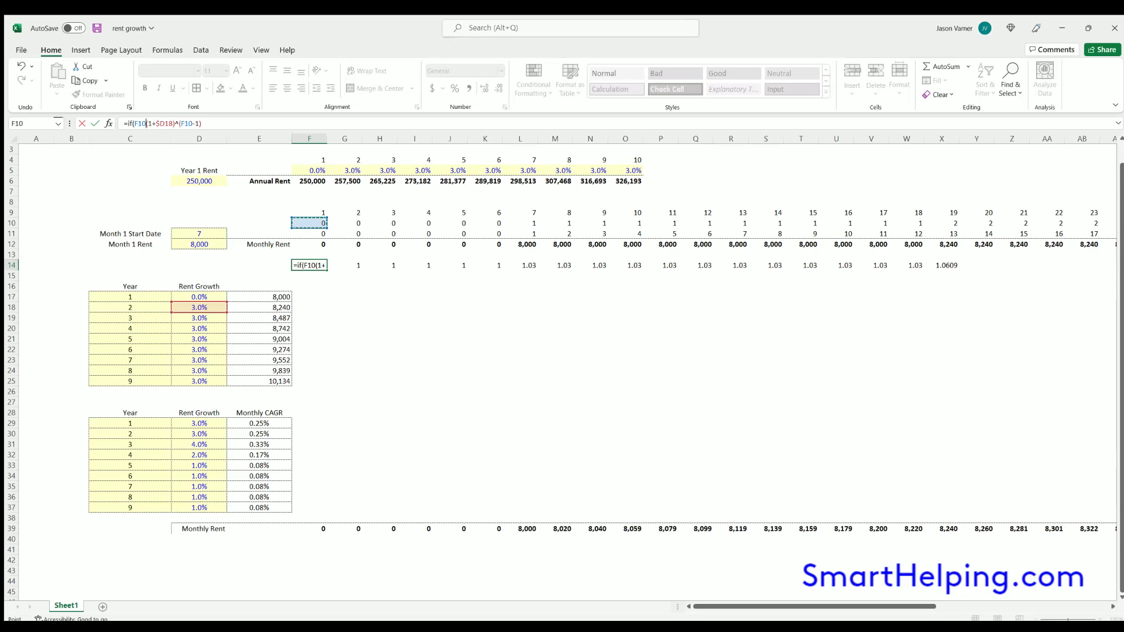
type("=0,0,")
key("Return")
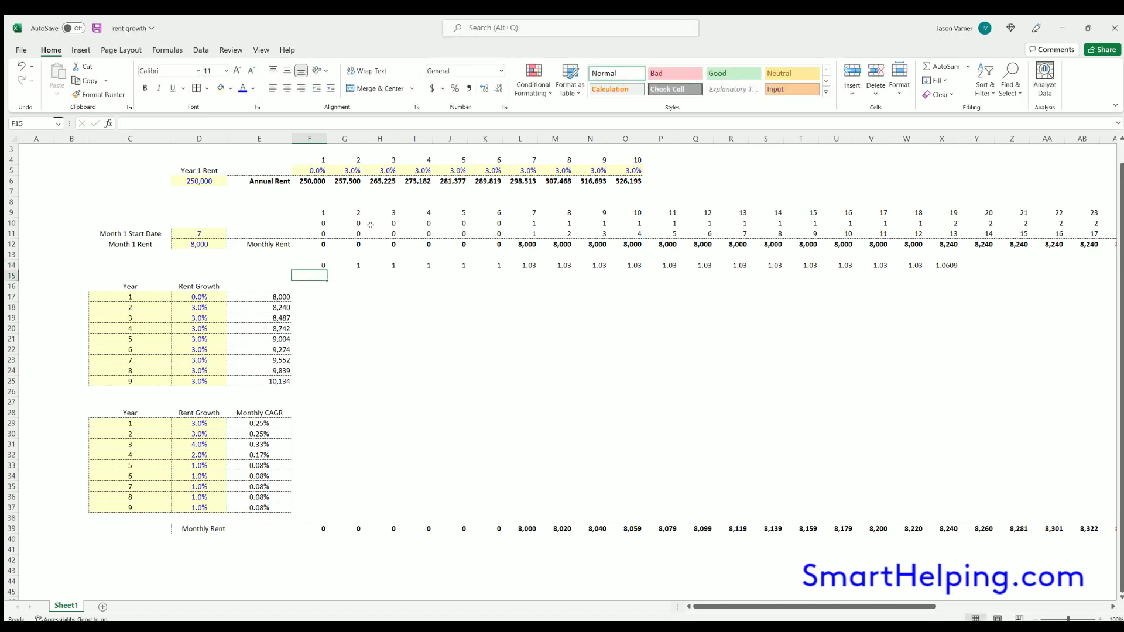
left_click(315, 263)
left_click_drag(327, 270, 1027, 293)
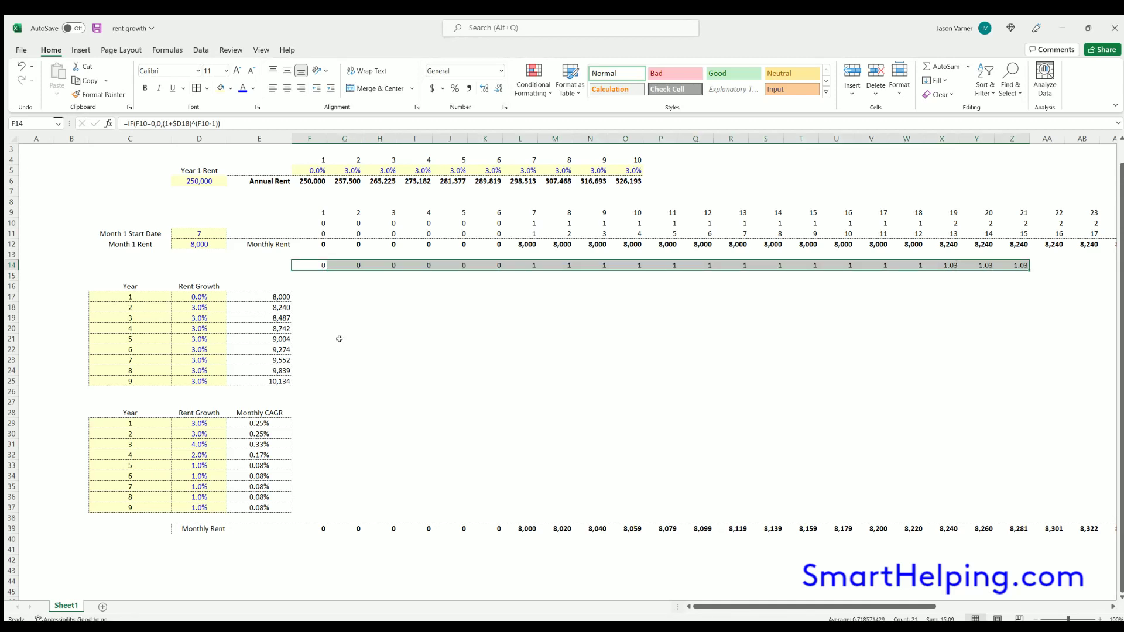
- Format the growth factors in F14:Z14 as numbers with two decimal places
left_click(198, 304)
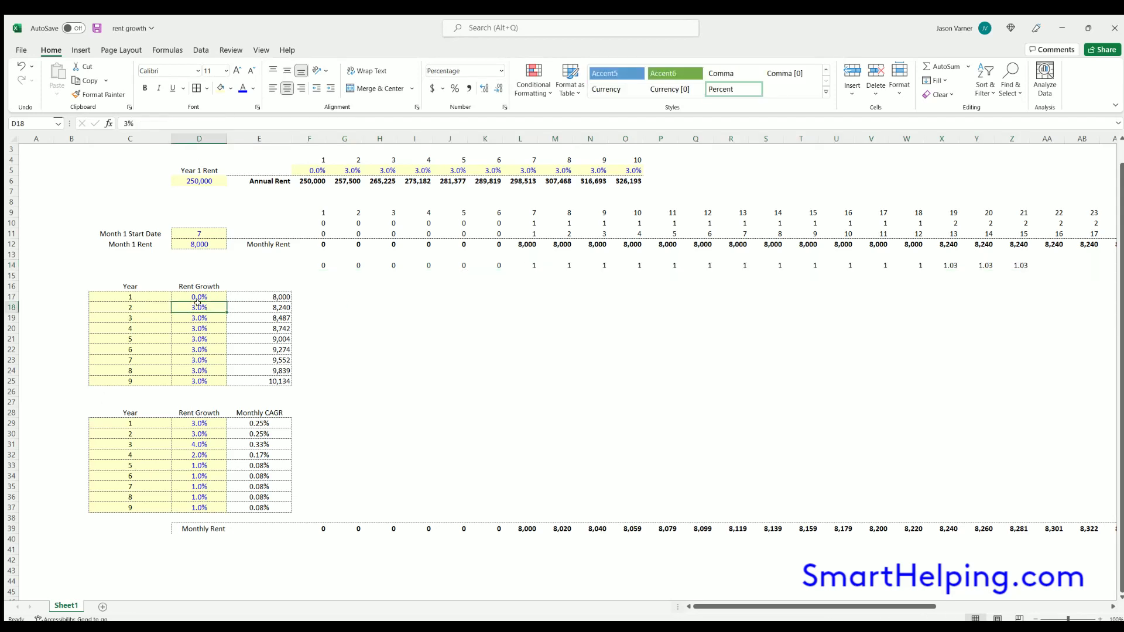
left_click_drag(325, 263, 1021, 265)
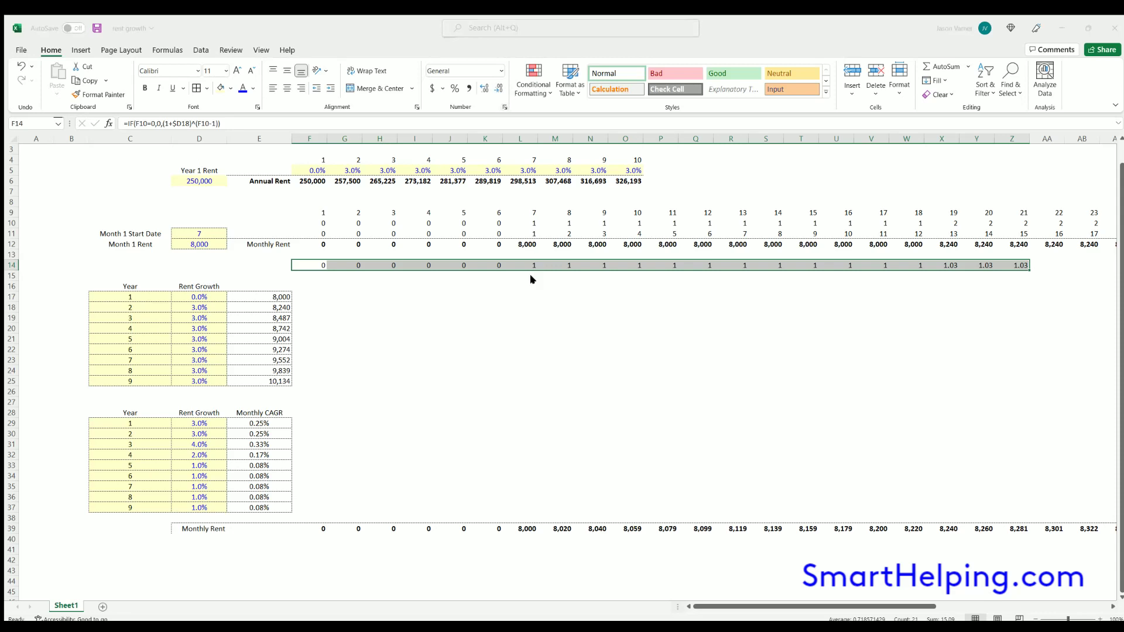
key("ctrl+shift+1")
left_click(731, 381)
left_click(201, 308)
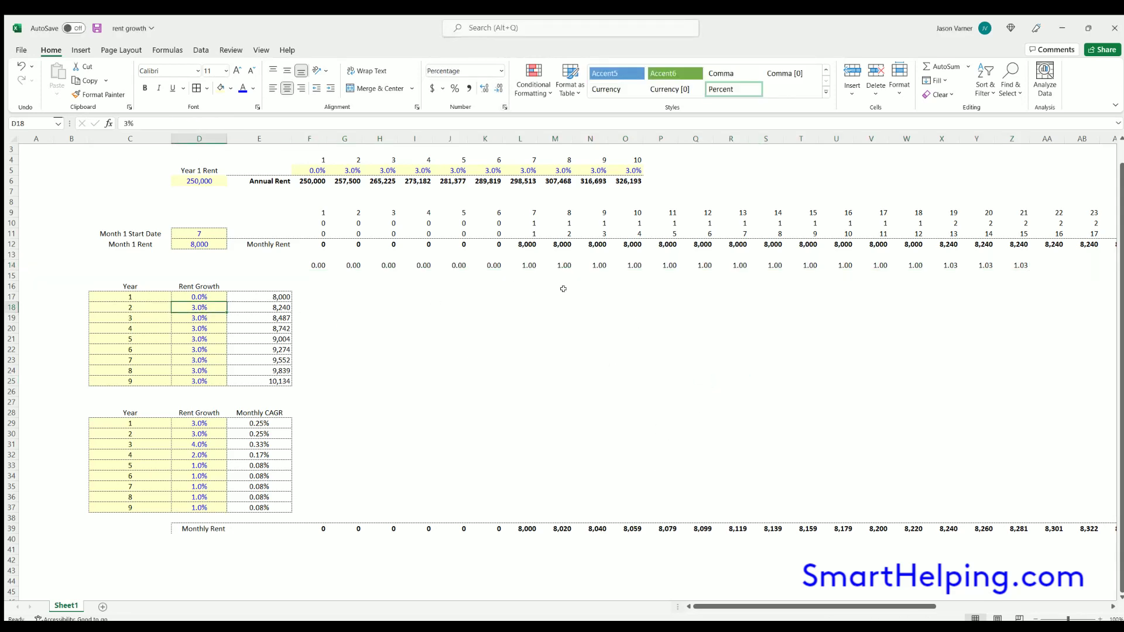
- Extend the growth-factor formula along row 14 to month 48 in BA14
left_click(633, 264)
left_click_drag(642, 270, 929, 269)
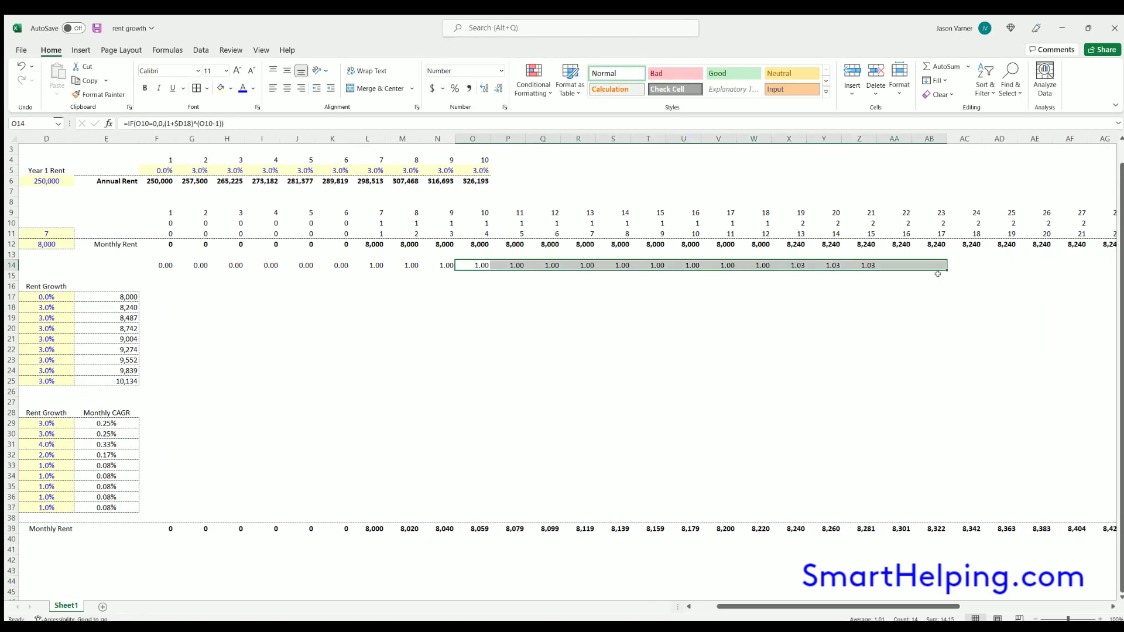
left_click(868, 263)
left_click(556, 249)
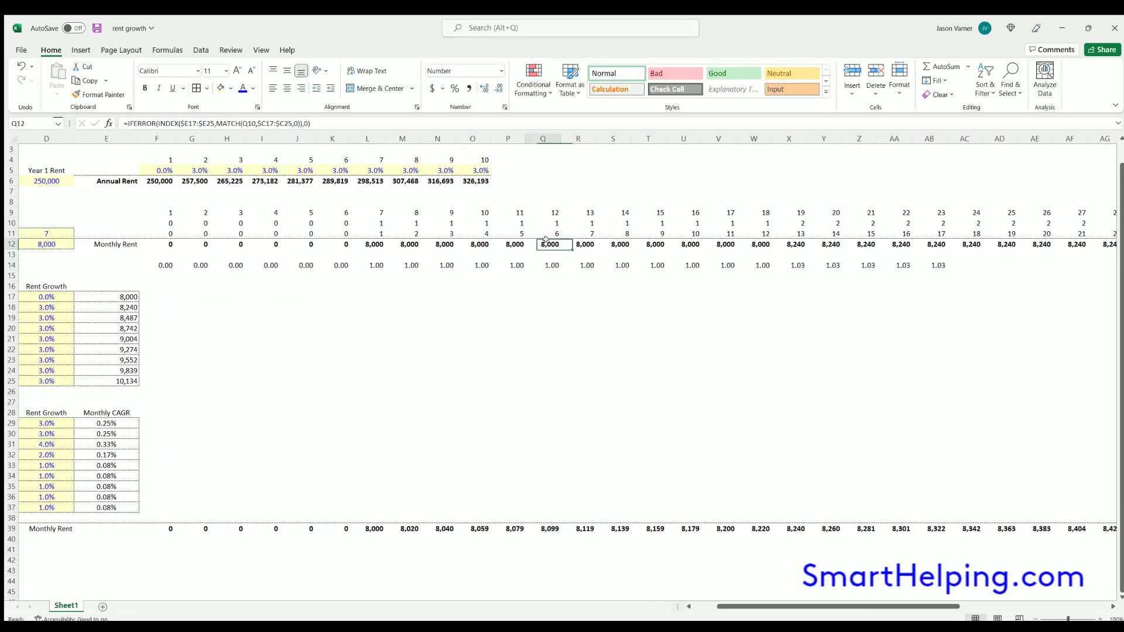
left_click(544, 263)
left_click(619, 264)
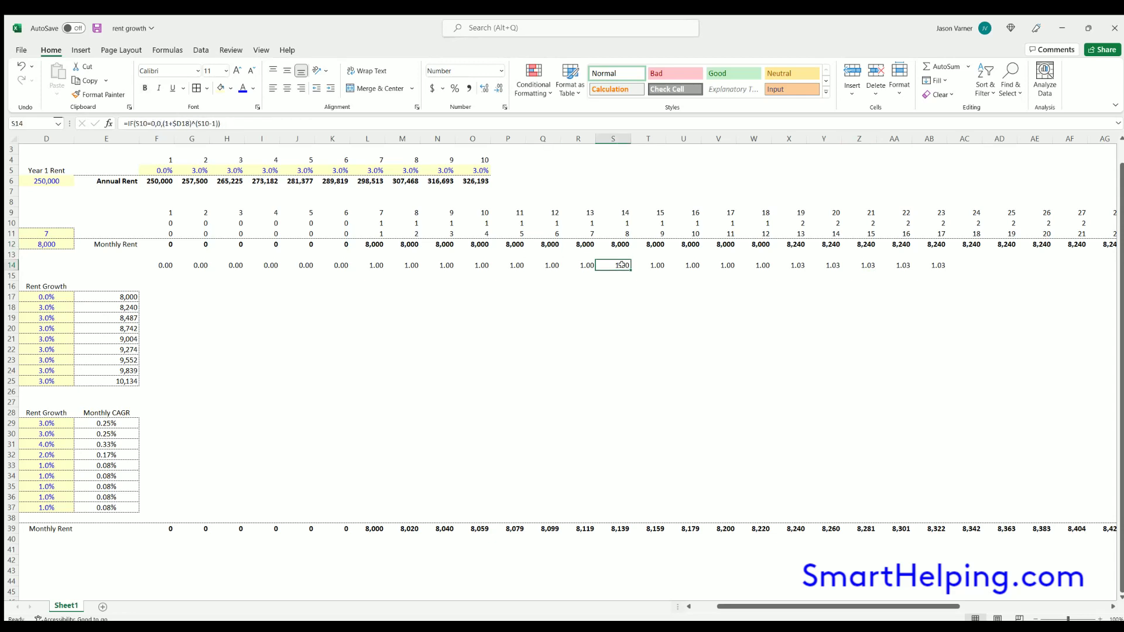
mouse_move(631, 269)
left_mouse_down()
mouse_move(1101, 266)
mouse_move(1069, 266)
left_mouse_up()
left_click(602, 265)
key("Right")
key("Right")
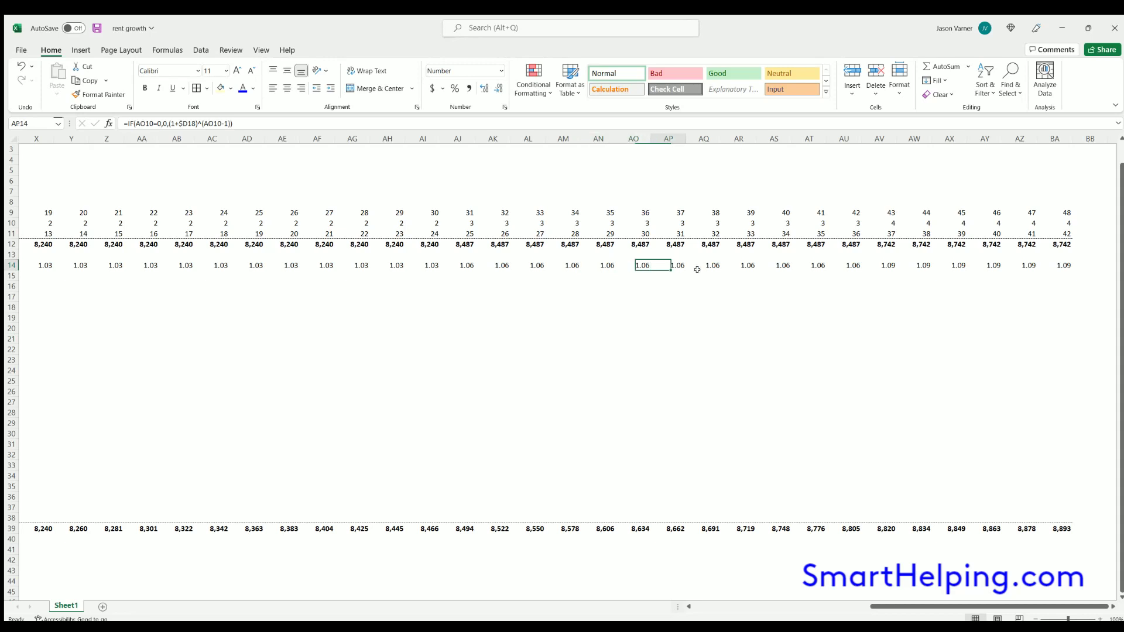
left_click_drag(905, 606, 728, 606)
- Examine the growth factor in K14 and the rent year counters in row 10 from month 6 onward
left_click(487, 264)
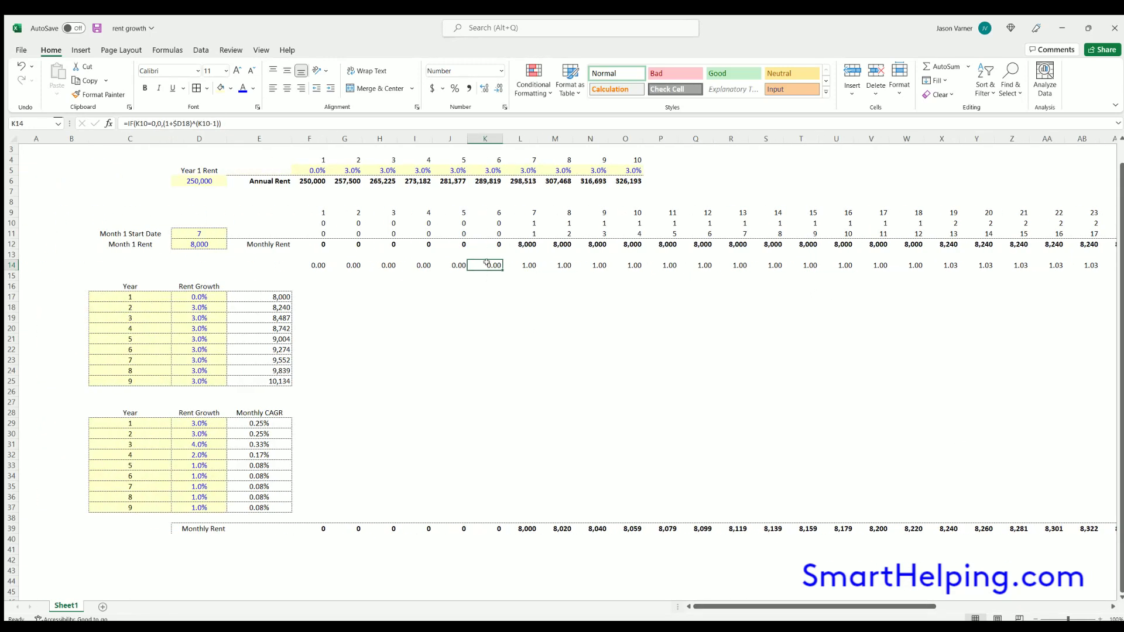
left_click(494, 223)
key("Right")
key("Right")
key("Right")
key("Right")
key("Right")
key("Right")
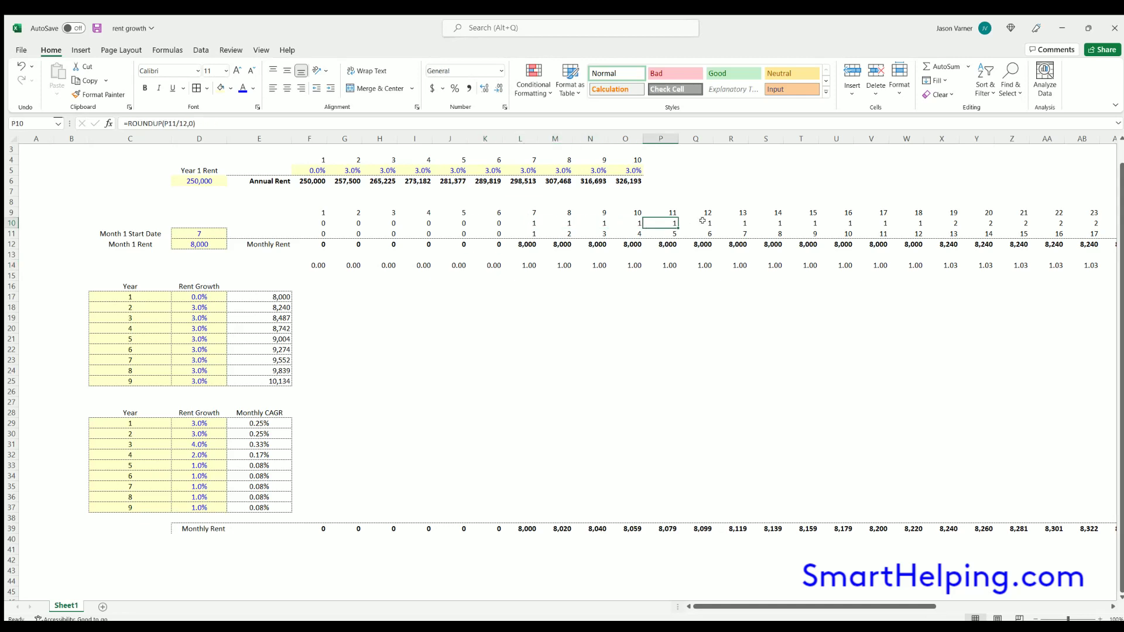
left_click_drag(530, 218, 588, 217)
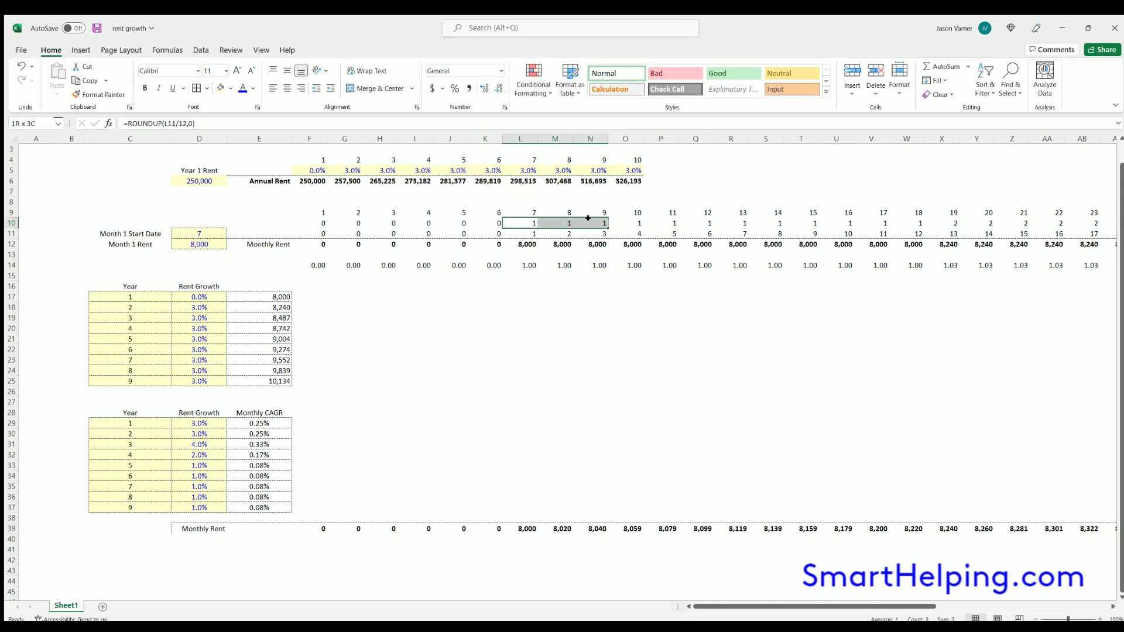
- Examine the rent year counters in W10:Y10 and the growth-factor formula in row 14 with its fixed growth rate in D18
left_click_drag(930, 221, 963, 221)
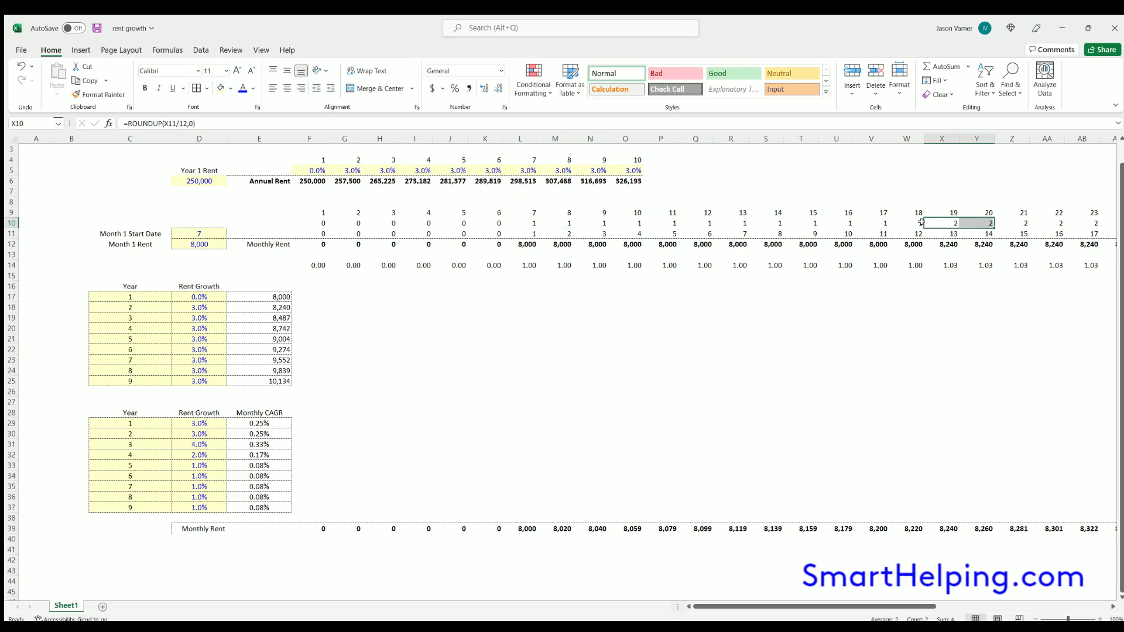
left_click(909, 219)
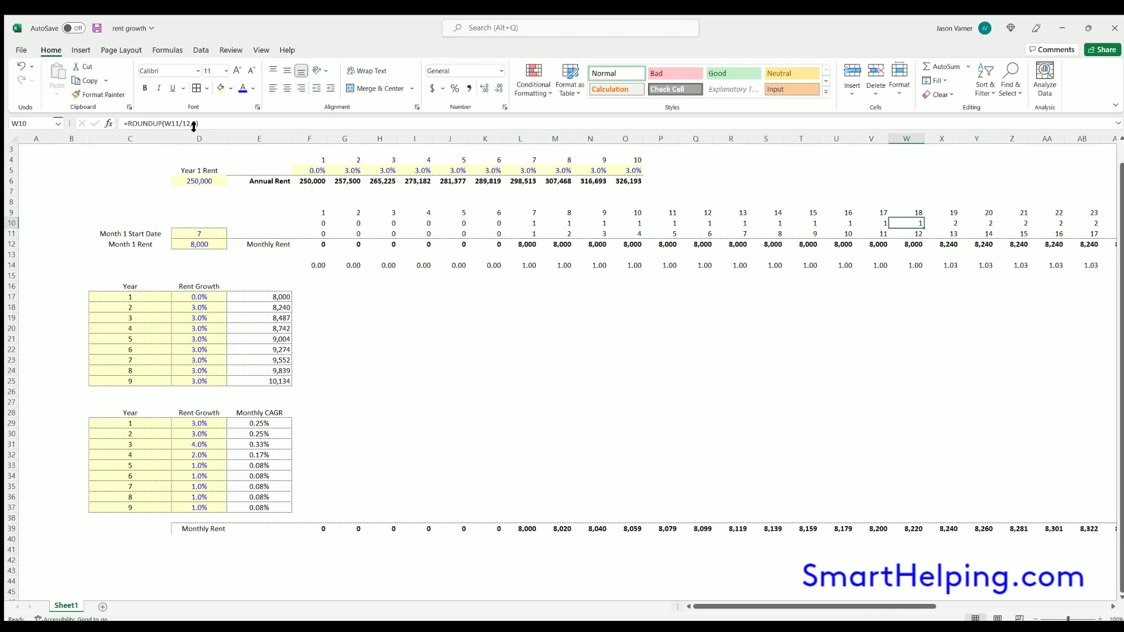
left_click(307, 264)
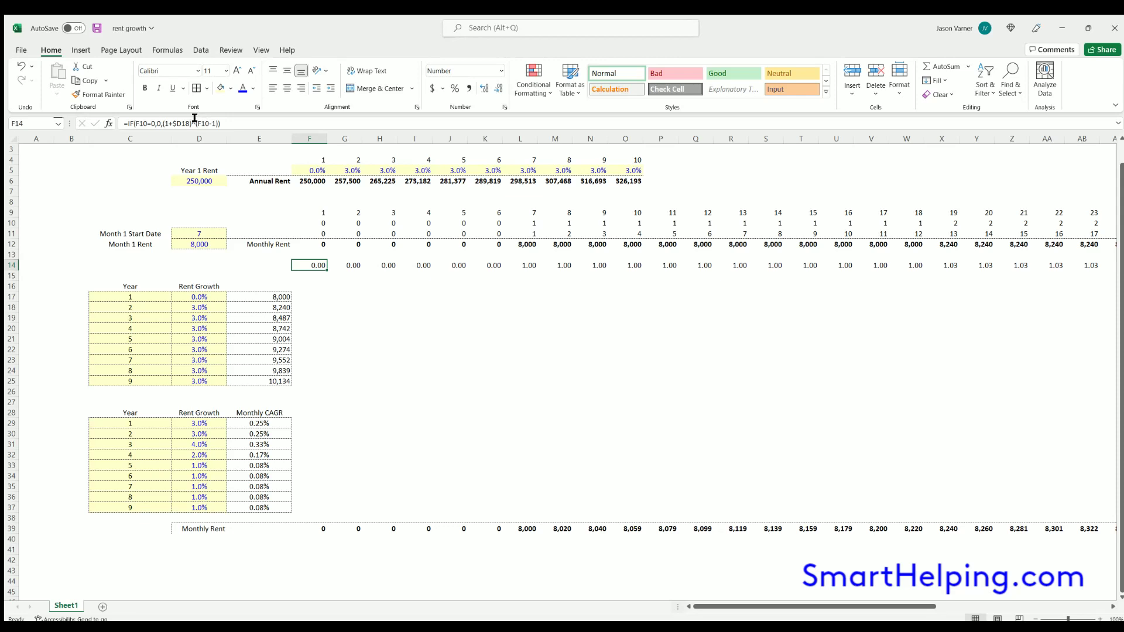
left_click(204, 304)
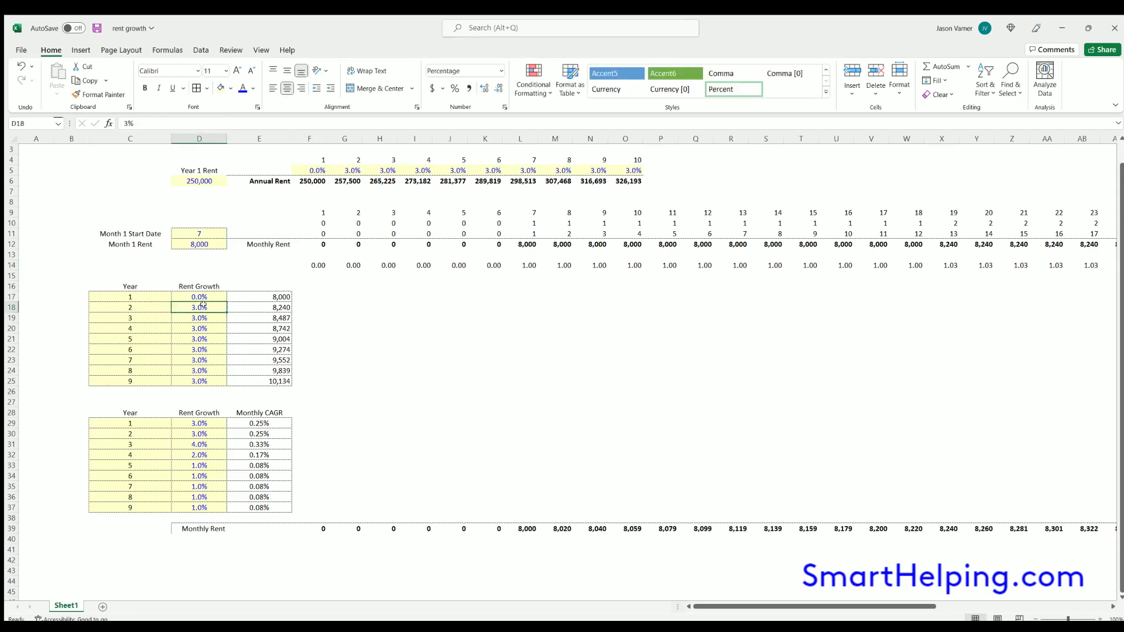
left_click_drag(314, 263, 1018, 259)
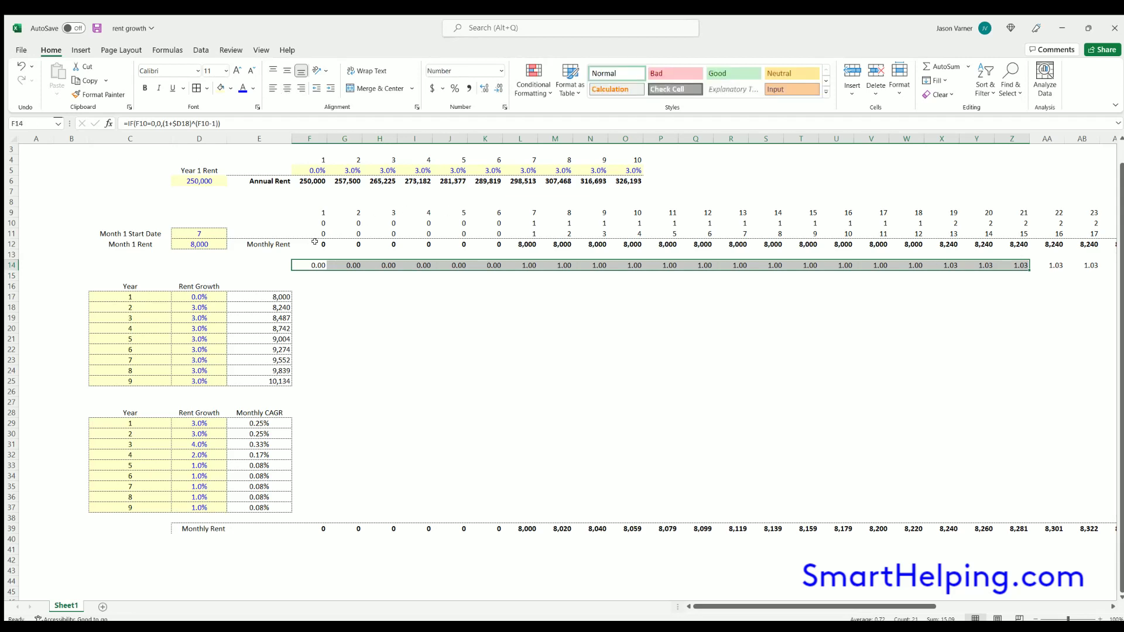
- Examine the rent lookup formula in L12 and the yearly rent growth inputs in D17:D24
double_click(523, 241)
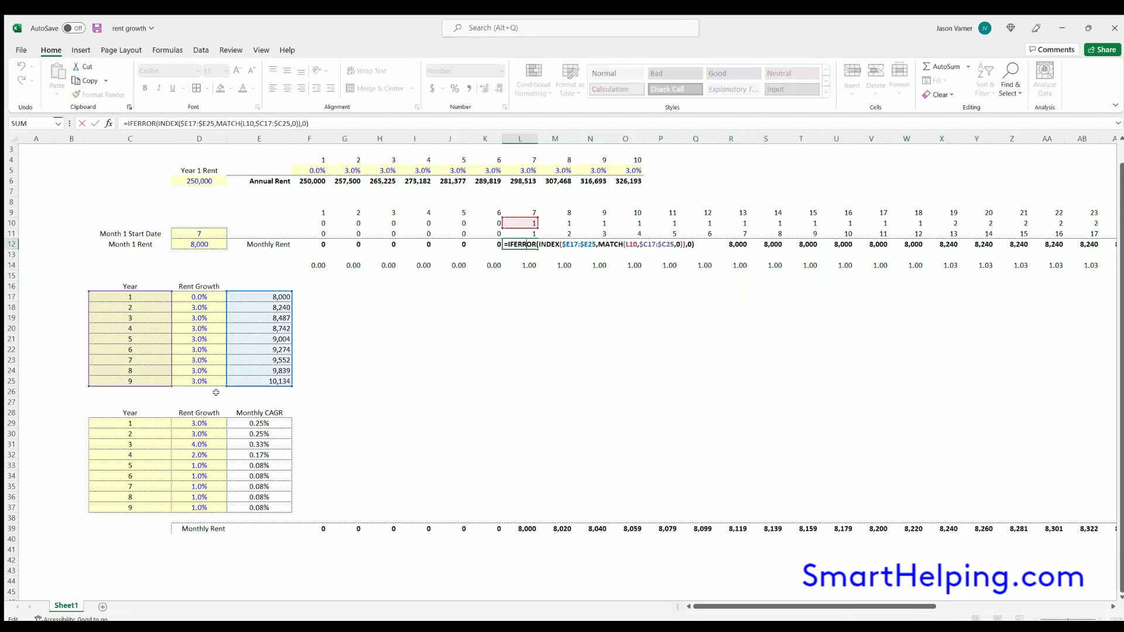
key("Return")
left_click(197, 297)
key("Down")
key("Down")
key("Down")
key("Down")
key("Down")
key("Down")
key("Down")
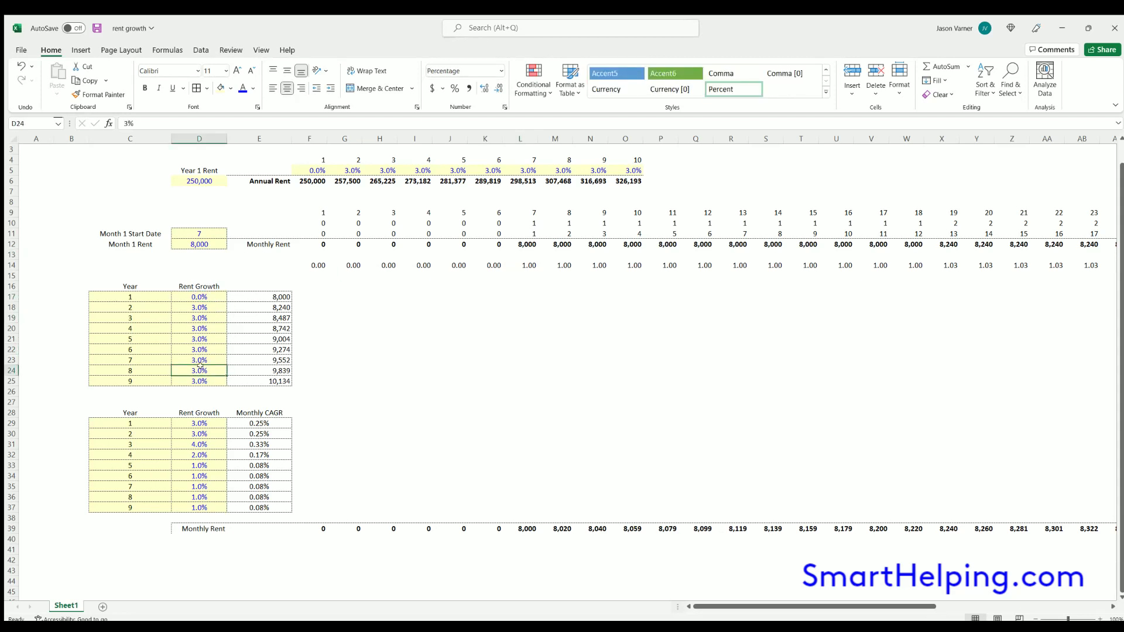
- Review the monthly compounding rent formulas across row 39 from F39 to W39 and the growth inputs in D29:D32
left_click(321, 527)
left_click(521, 528)
left_click(556, 528)
left_click(591, 528)
key("Right")
key("Right")
key("Right")
key("Right")
key("Right")
key("Right")
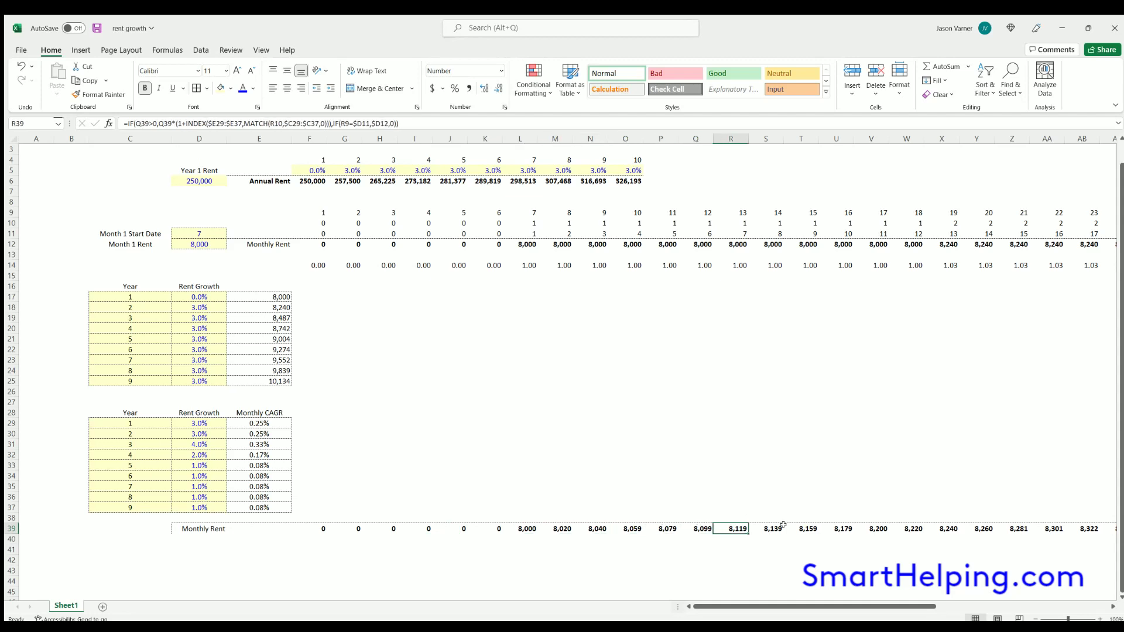
key("Right")
key("Right")
key("Right")
key("Right")
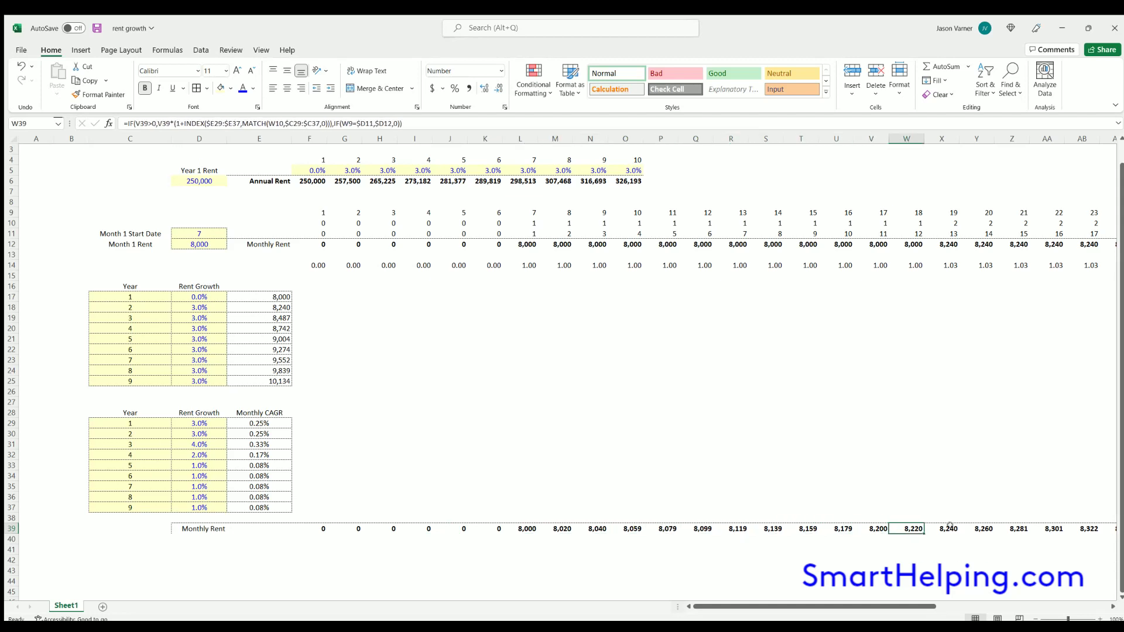
left_click(199, 423)
left_click(199, 452)
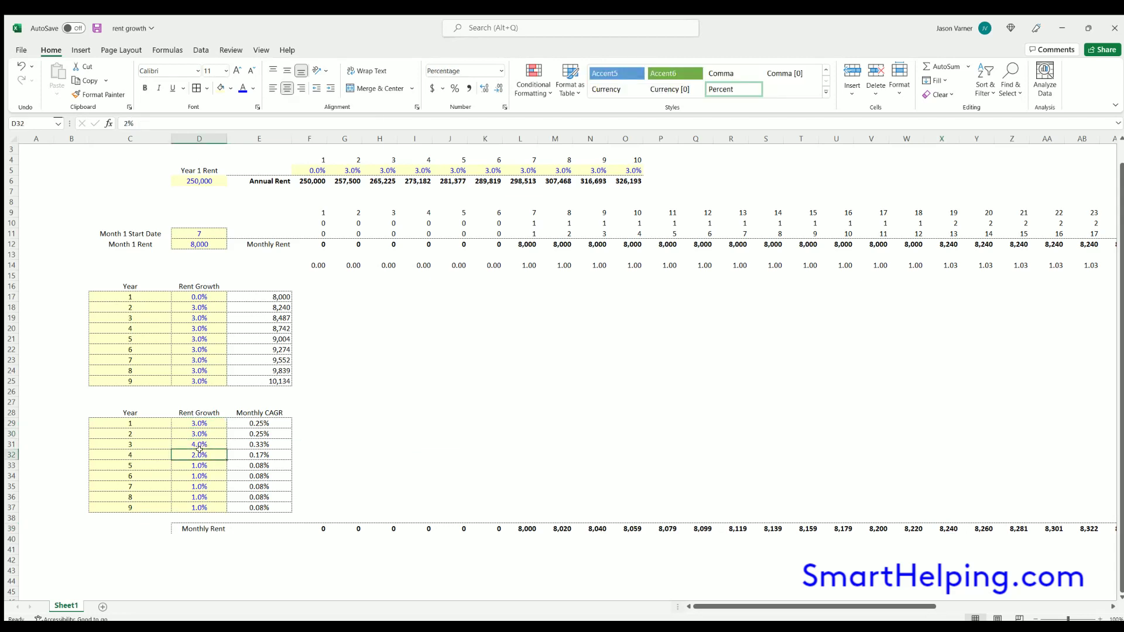
scroll(551, 420, "up", 1)
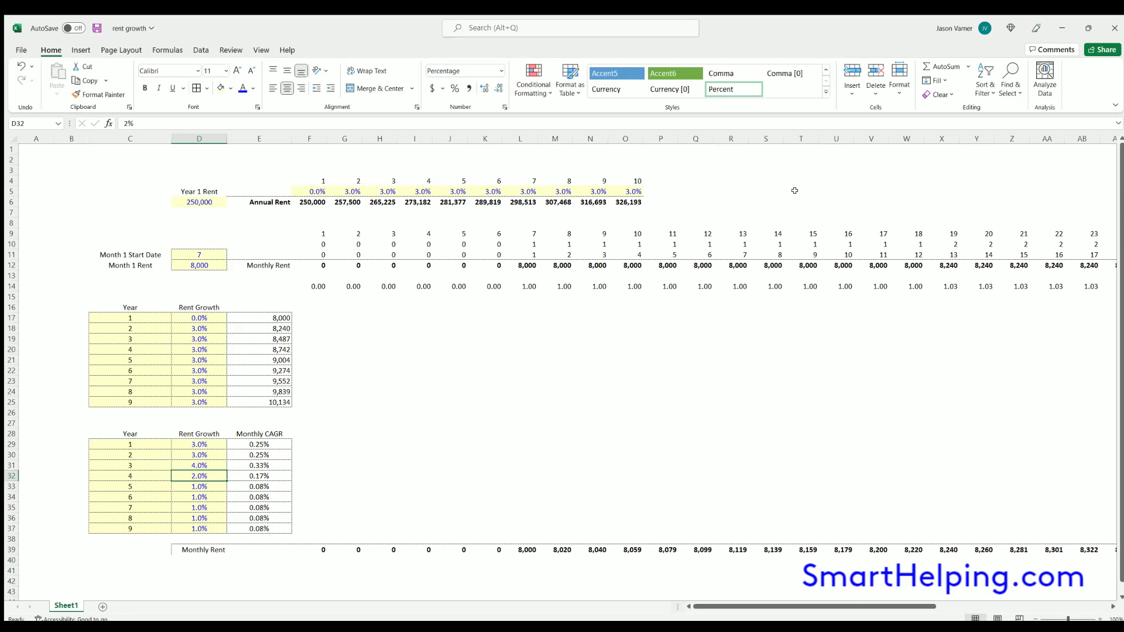
left_click(749, 180)
type("w")
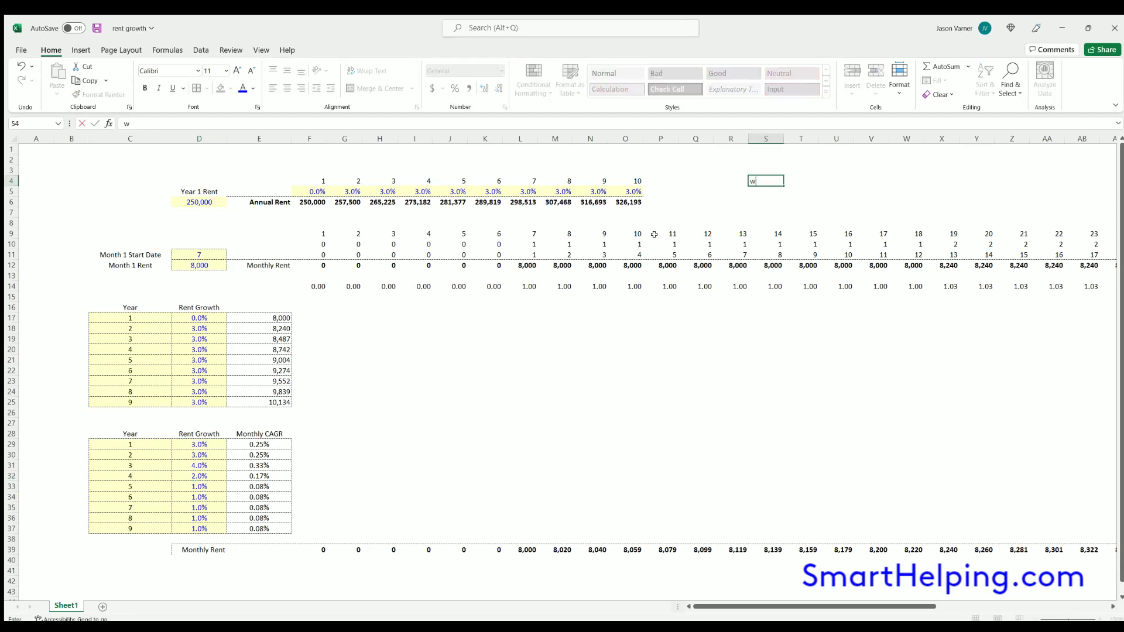
type("ww.smarthelping.com")
key("Return")
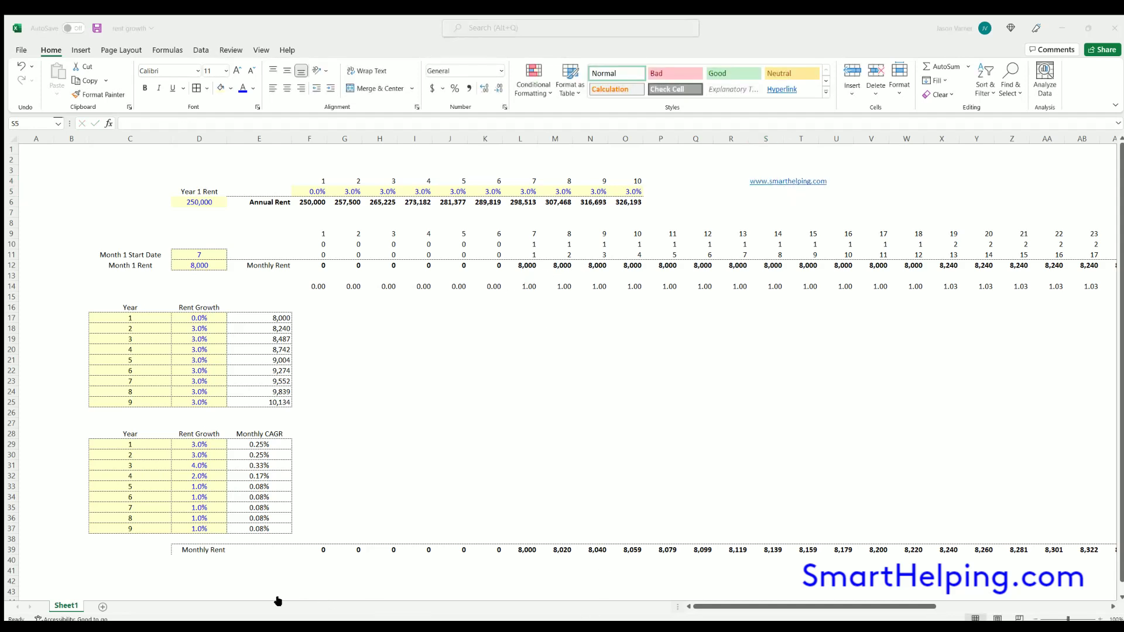
- Switch to Chrome and review the list of included templates and prices on the SmartHelping Real Estate page
key("alt+Tab")
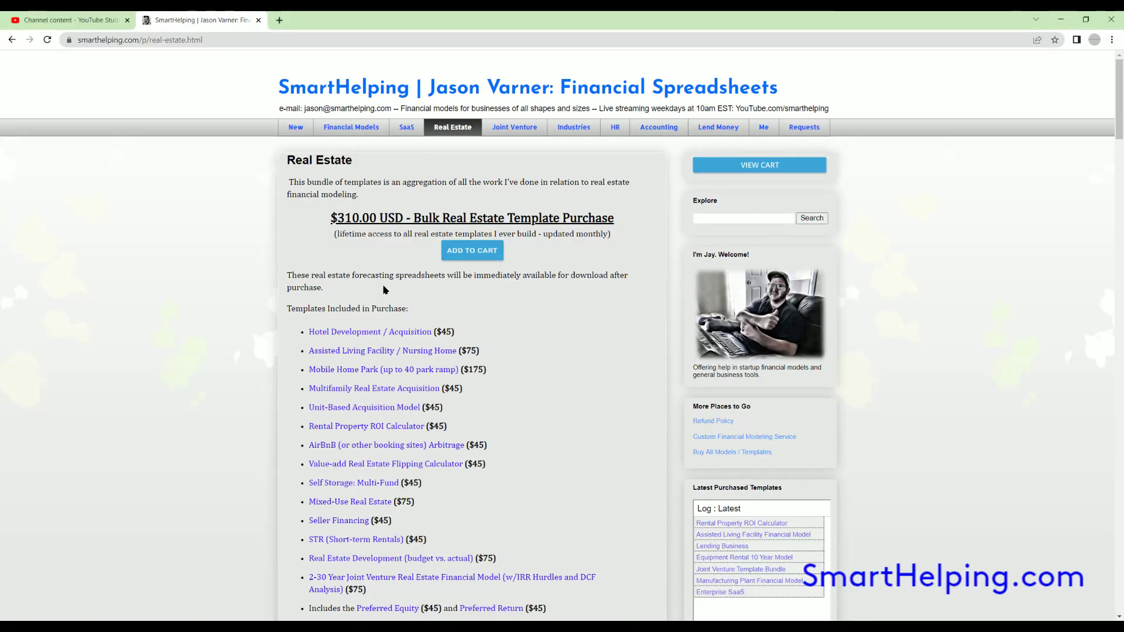
scroll(368, 134, "down", 3)
left_click_drag(460, 132, 358, 132)
left_click_drag(476, 150, 471, 150)
left_click_drag(363, 154, 370, 151)
left_click_drag(478, 169, 359, 170)
left_click_drag(461, 188, 353, 188)
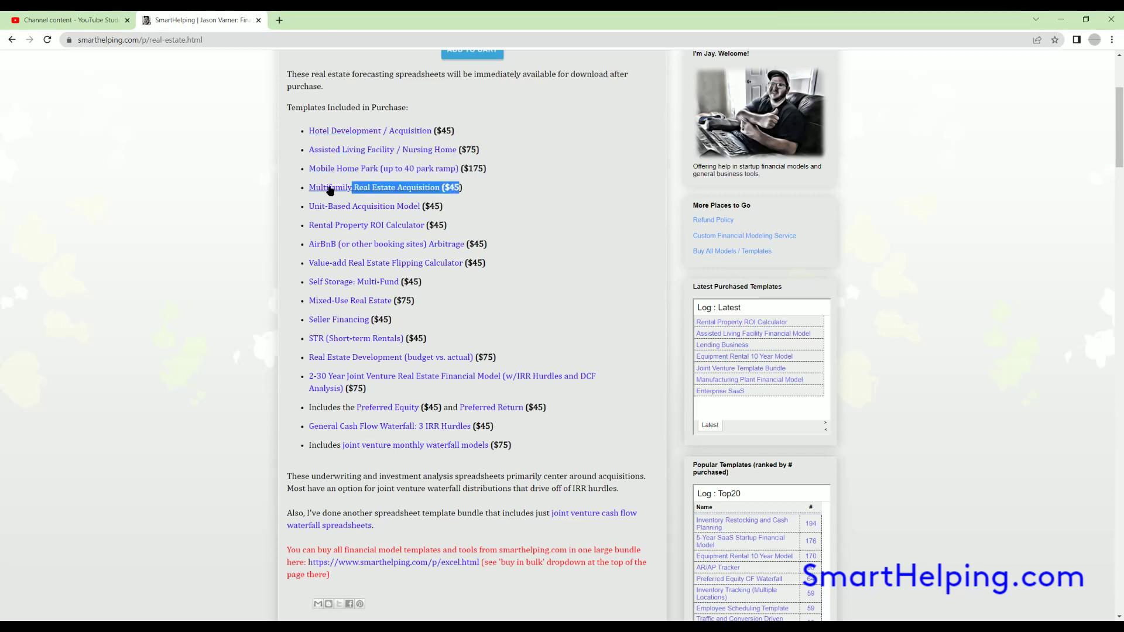
left_click_drag(442, 207, 354, 208)
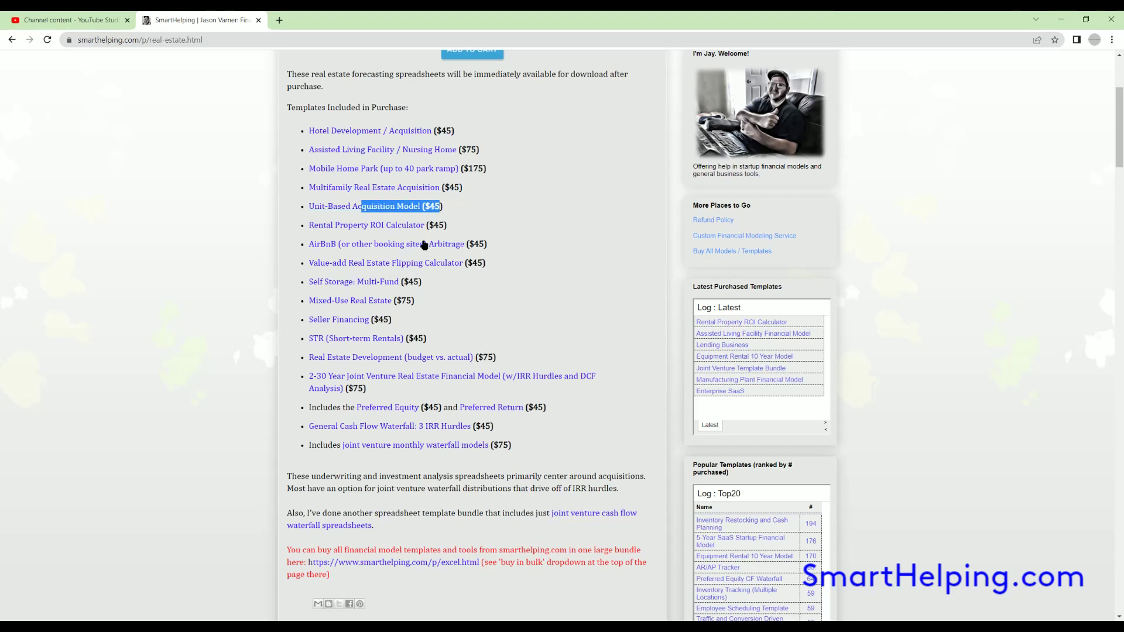
left_click_drag(445, 226, 384, 226)
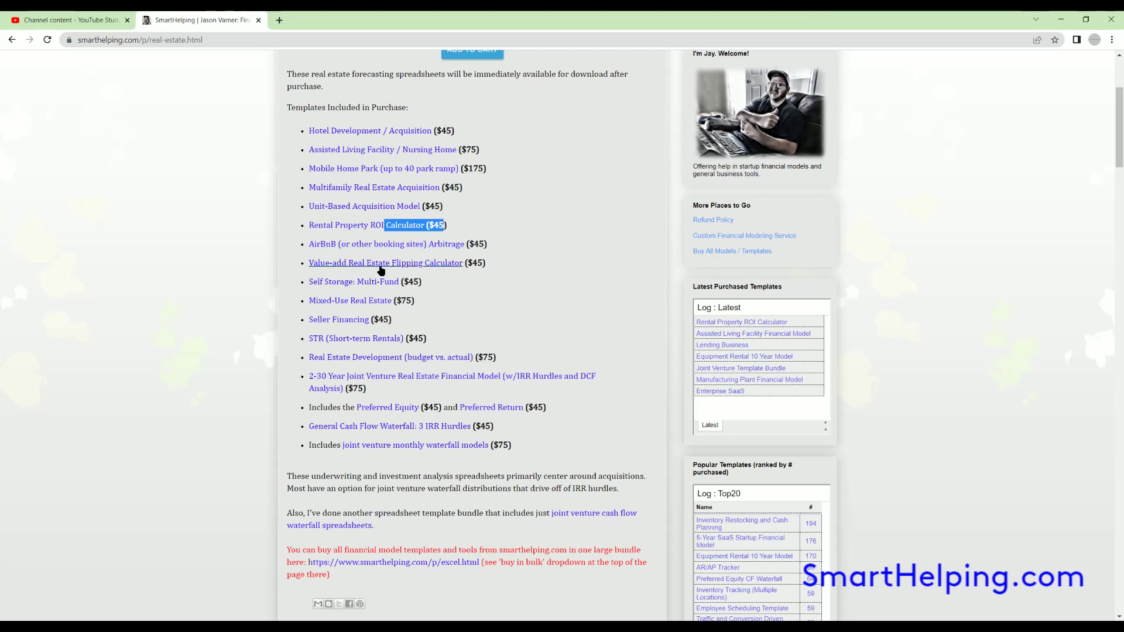
left_click_drag(414, 284, 308, 283)
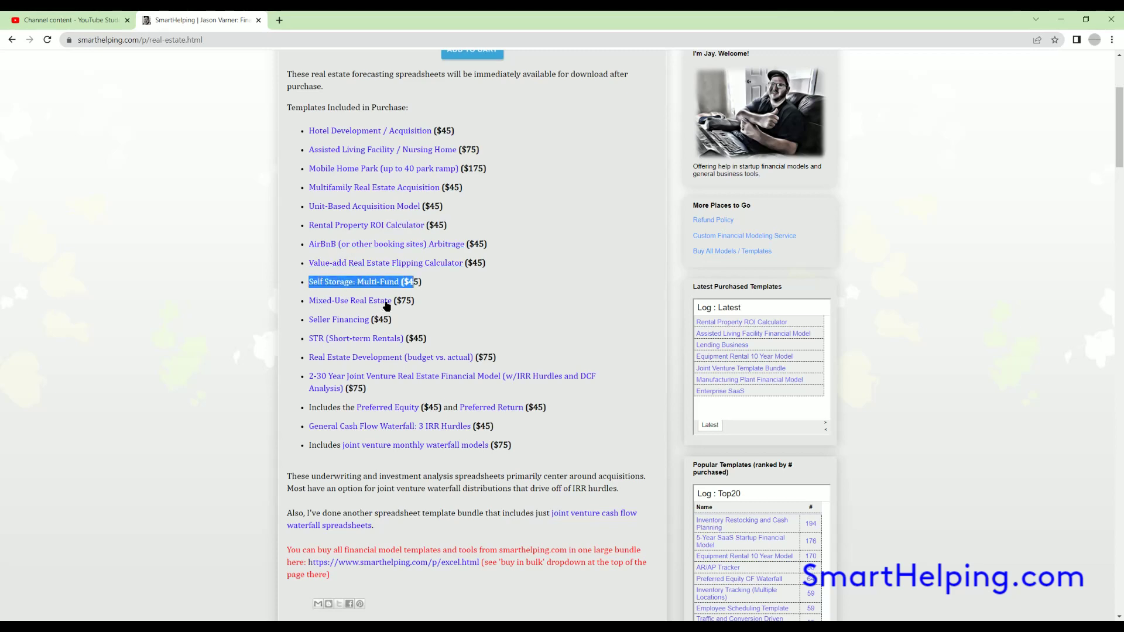
left_click_drag(406, 300, 341, 301)
left_click_drag(426, 339, 308, 339)
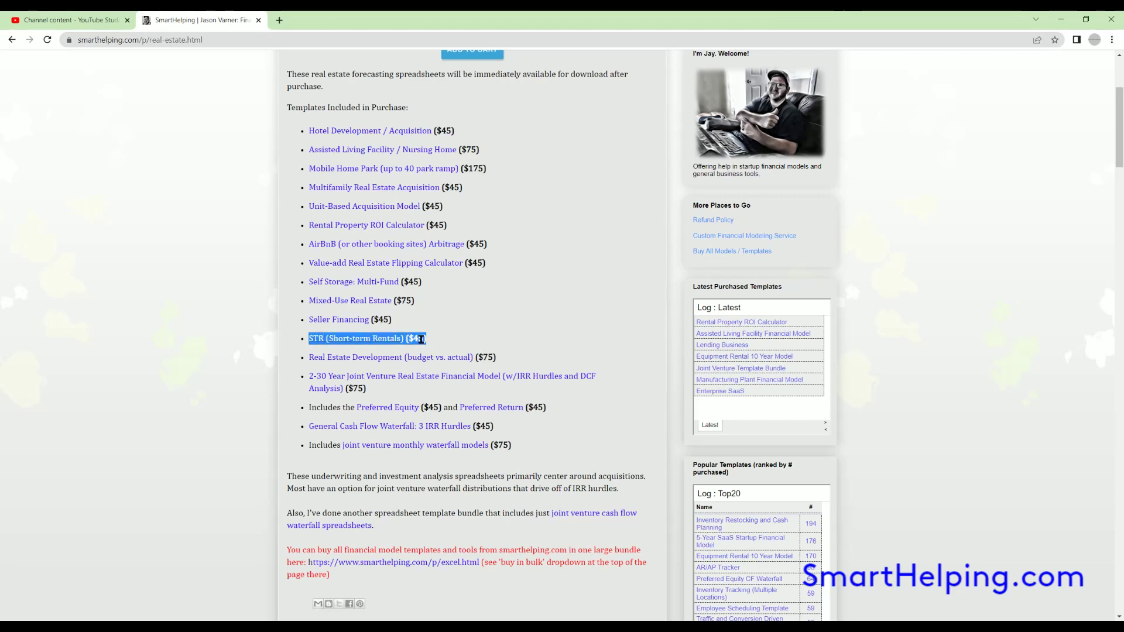
left_click(422, 339)
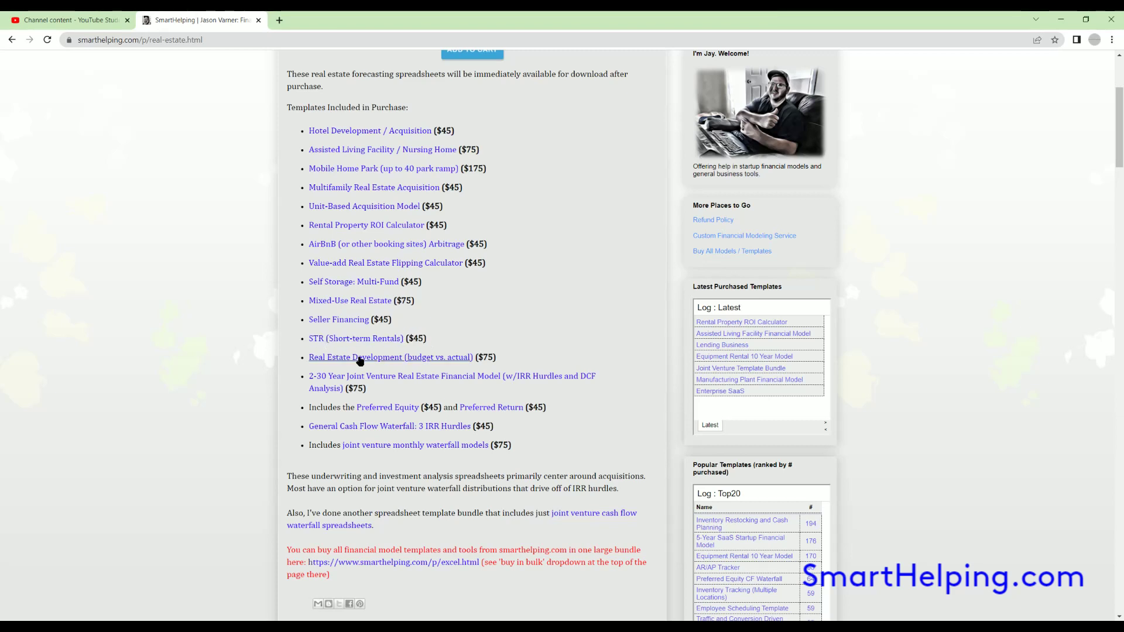
scroll(481, 147, "up", 4)
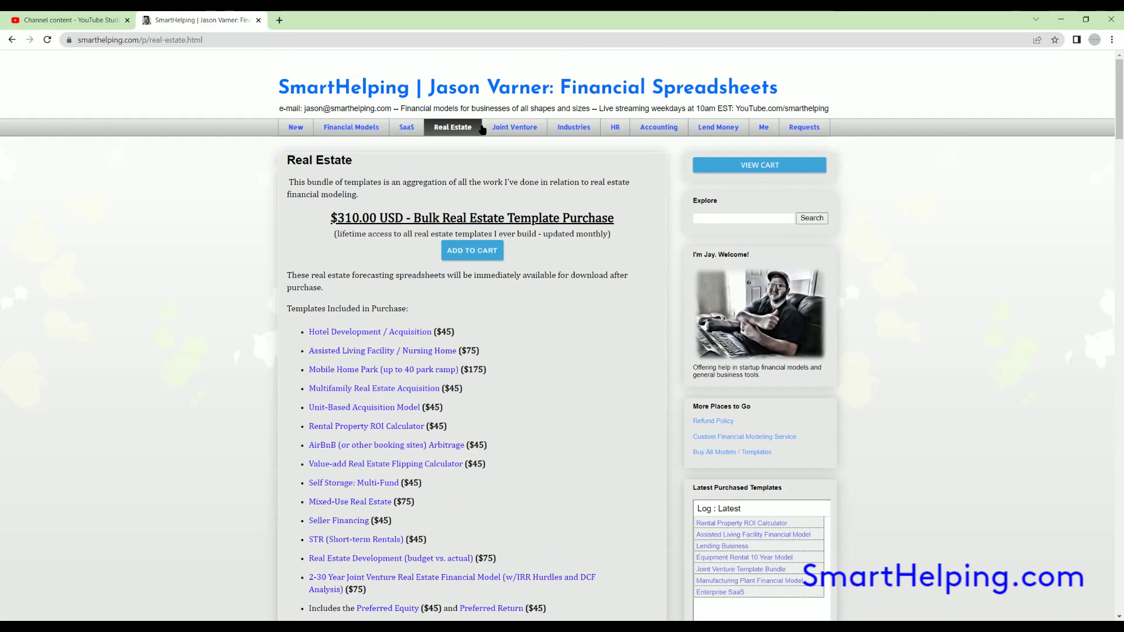
- Open the Joint Venture page and look through its template descriptions, including the Preferred Equity entry
left_click(511, 132)
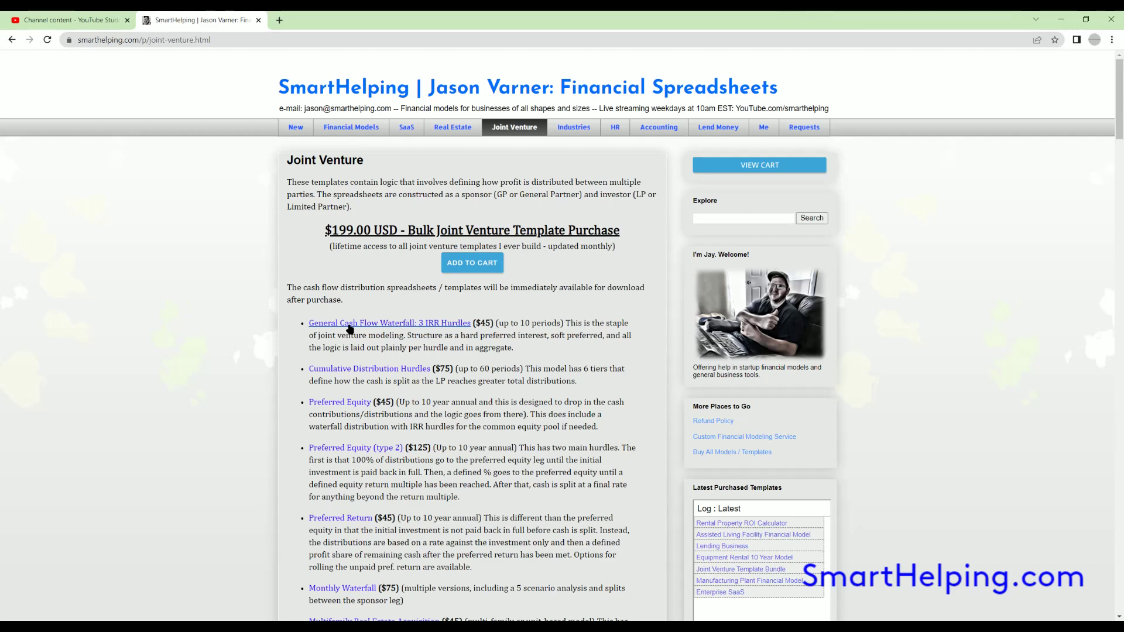
scroll(350, 329, "down", 3)
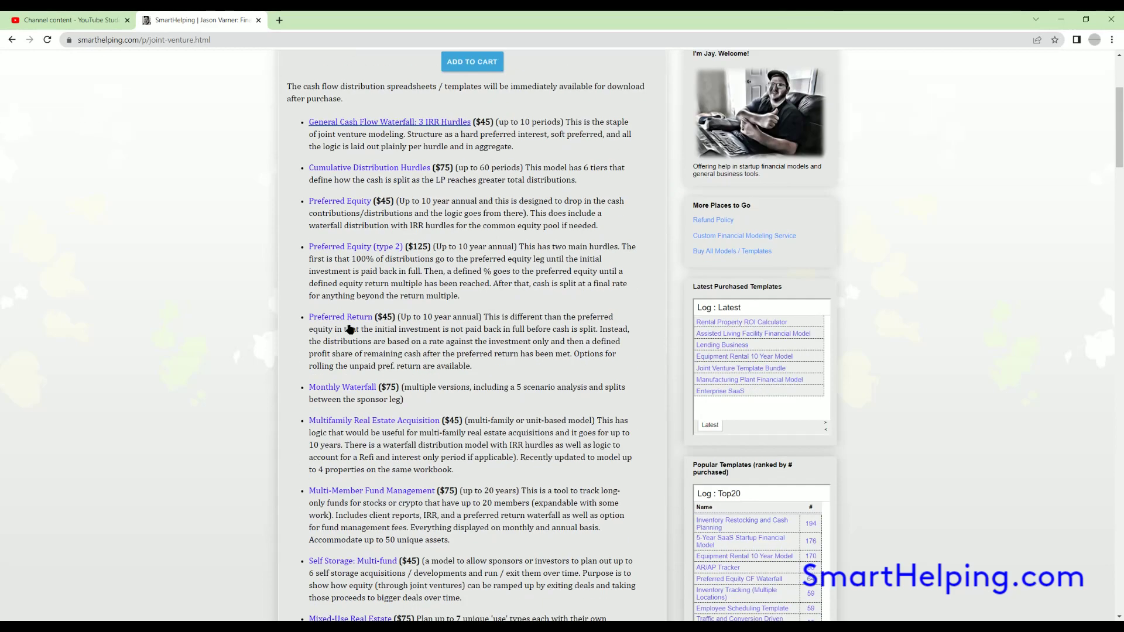
scroll(345, 341, "down", 4)
scroll(345, 328, "up", 4)
left_click_drag(405, 202, 340, 202)
left_click(392, 202)
triple_click(358, 199)
left_click(487, 216)
scroll(444, 324, "up", 3)
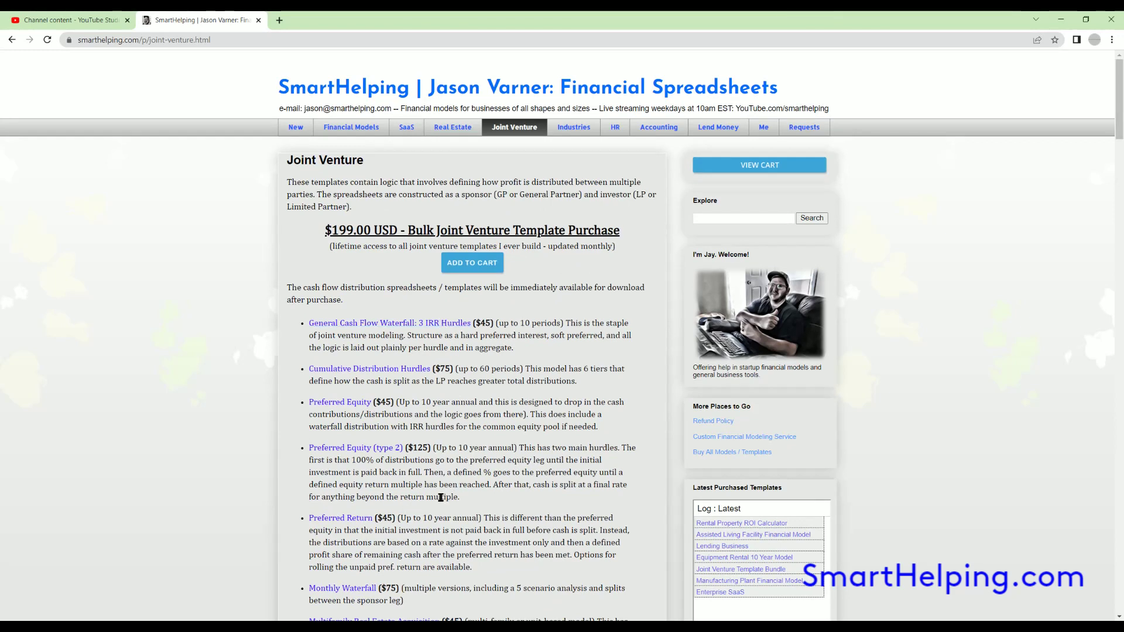